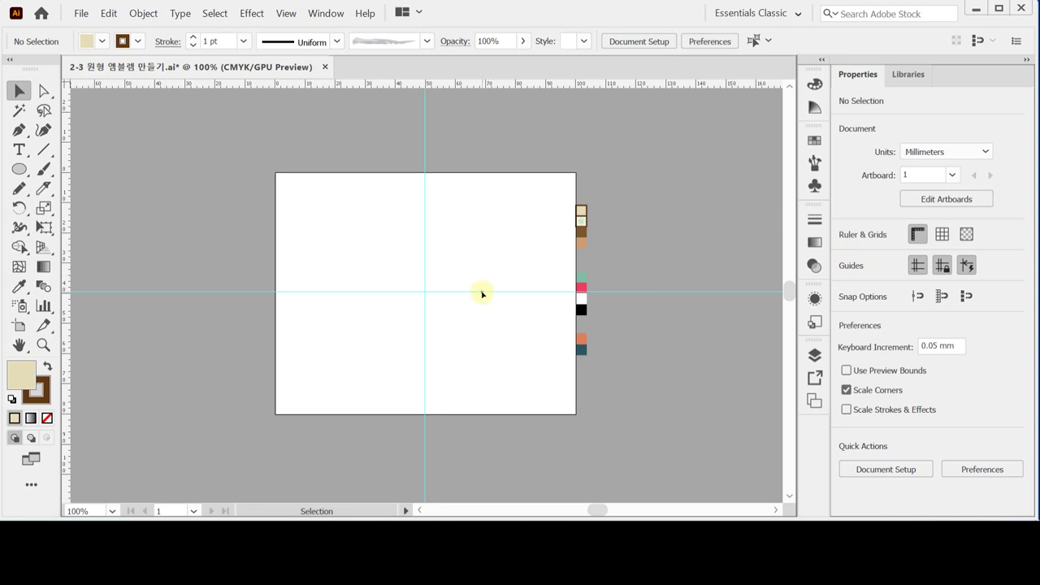
# - Choose the Ellipse tool, open the Artistic_Ink brush library and place it beside the artboard
pyautogui.click(18, 169)
pyautogui.click(18, 169)
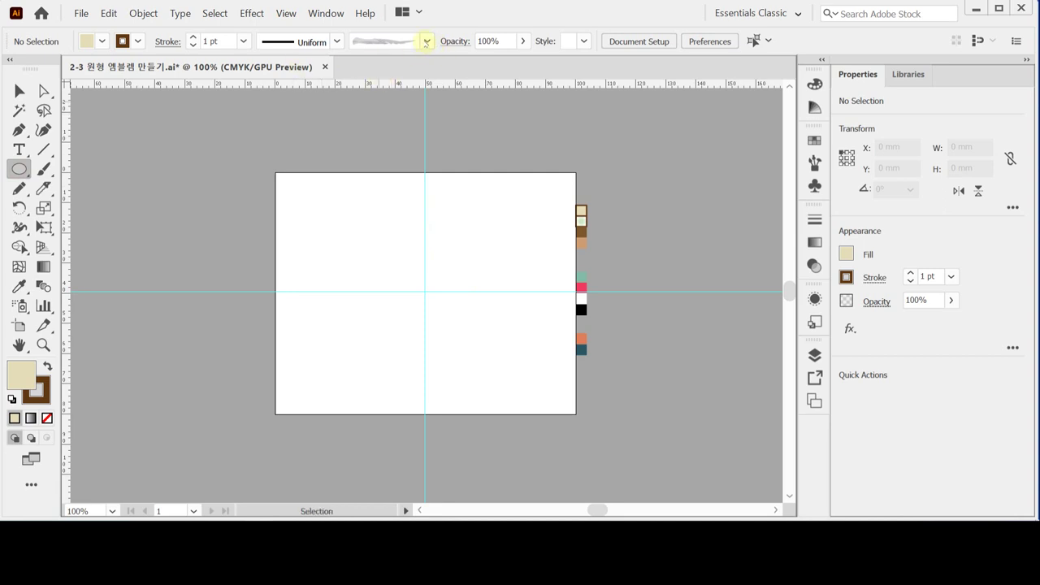
pyautogui.click(425, 41)
pyautogui.click(276, 168)
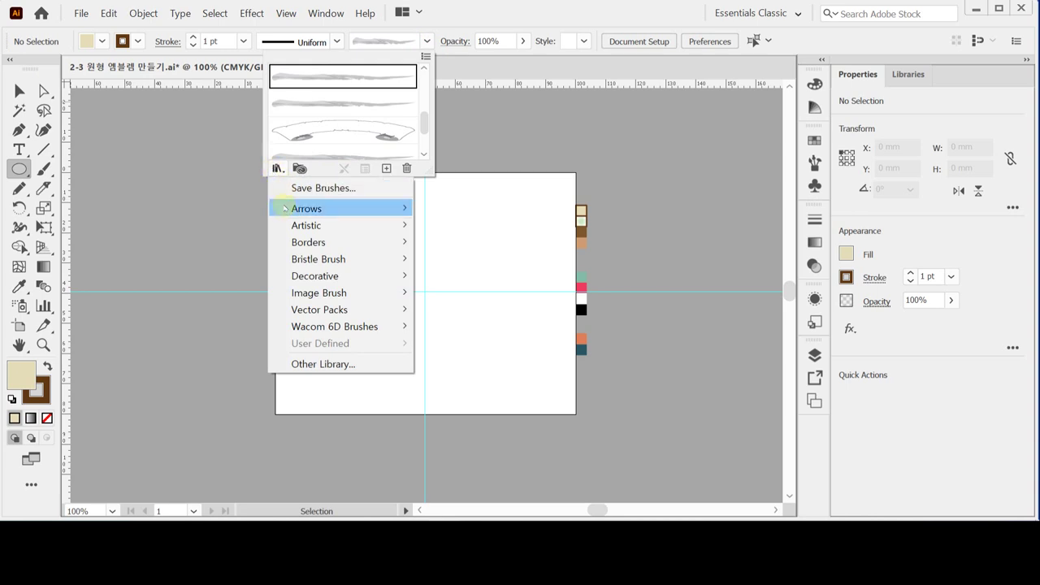
pyautogui.moveTo(286, 203)
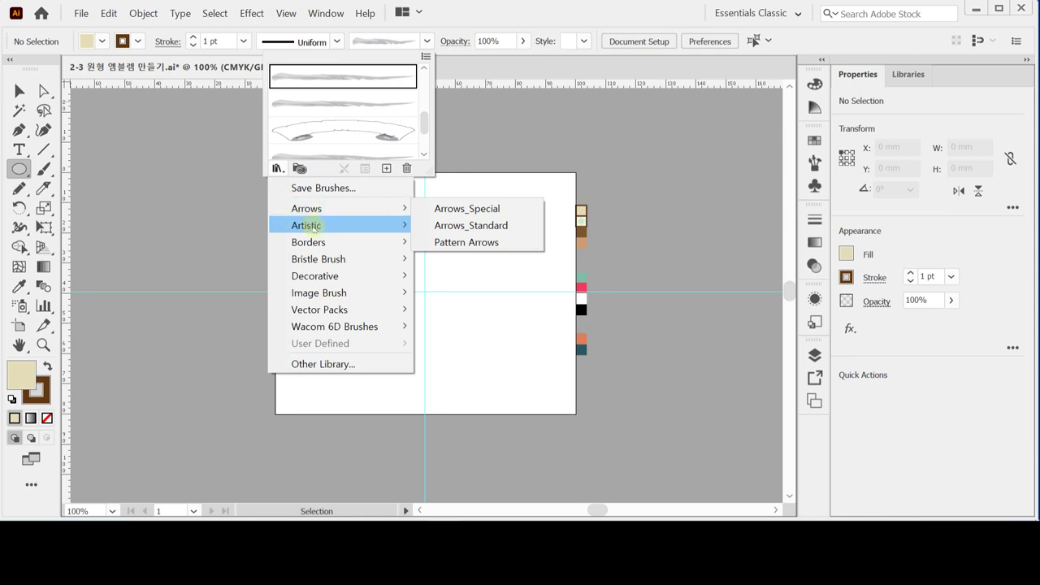
pyautogui.moveTo(307, 226)
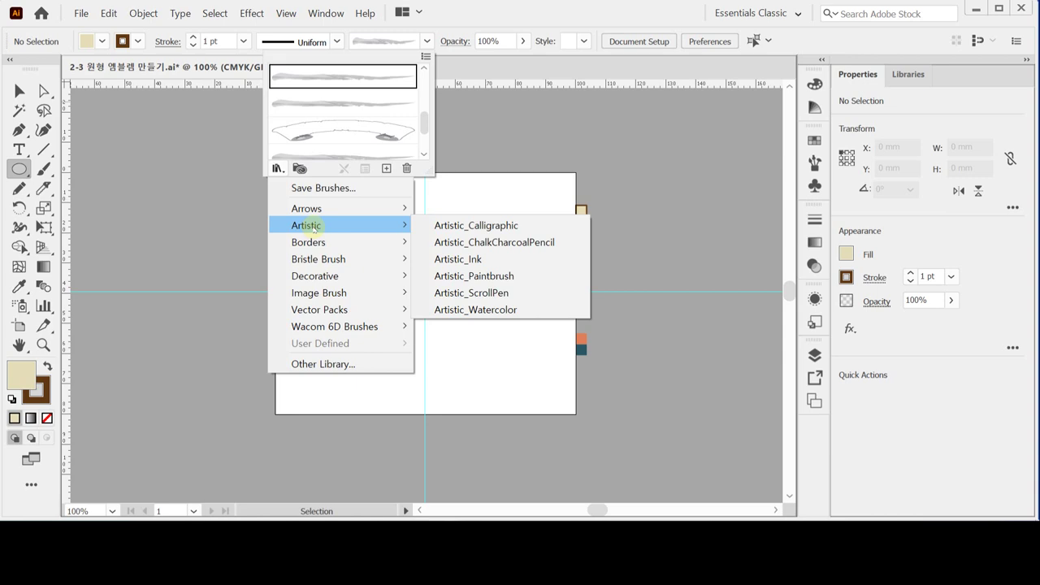
pyautogui.click(474, 260)
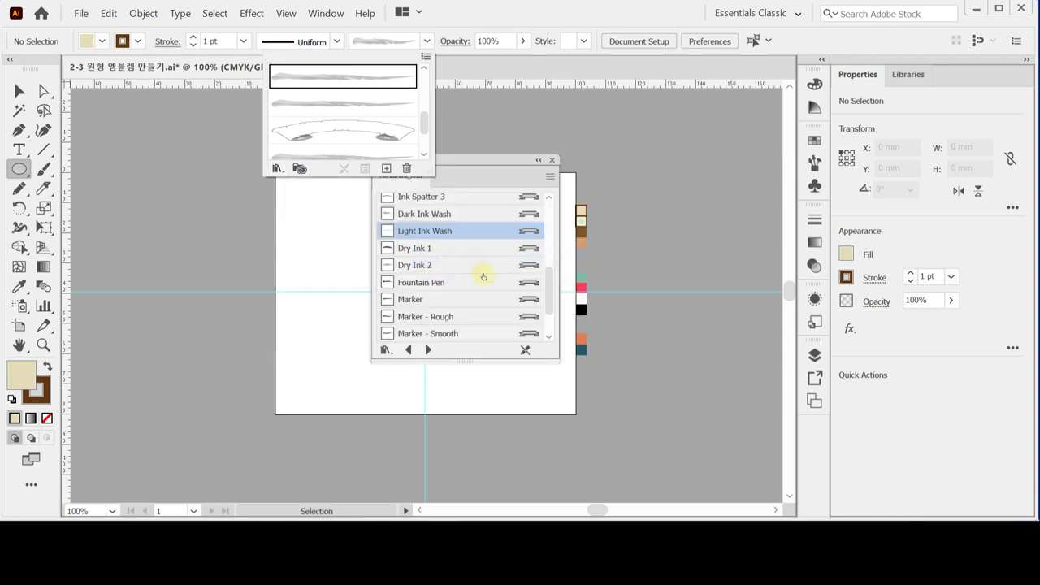
pyautogui.click(499, 151)
pyautogui.moveTo(515, 165); pyautogui.dragTo(728, 140)
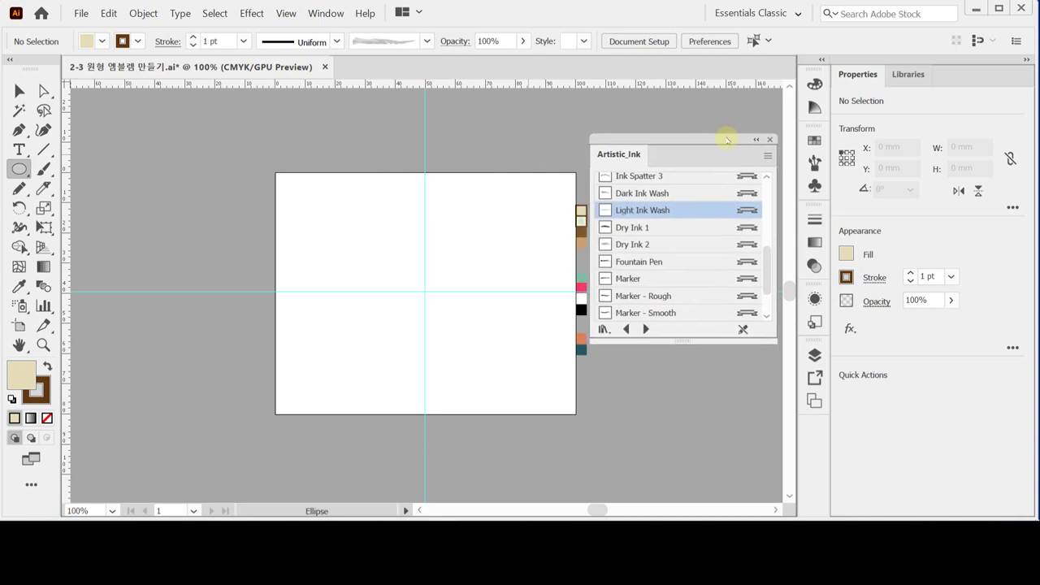
# - Compare the Artistic_Ink brushes in an enlarged thumbnail view and in list view
pyautogui.click(765, 154)
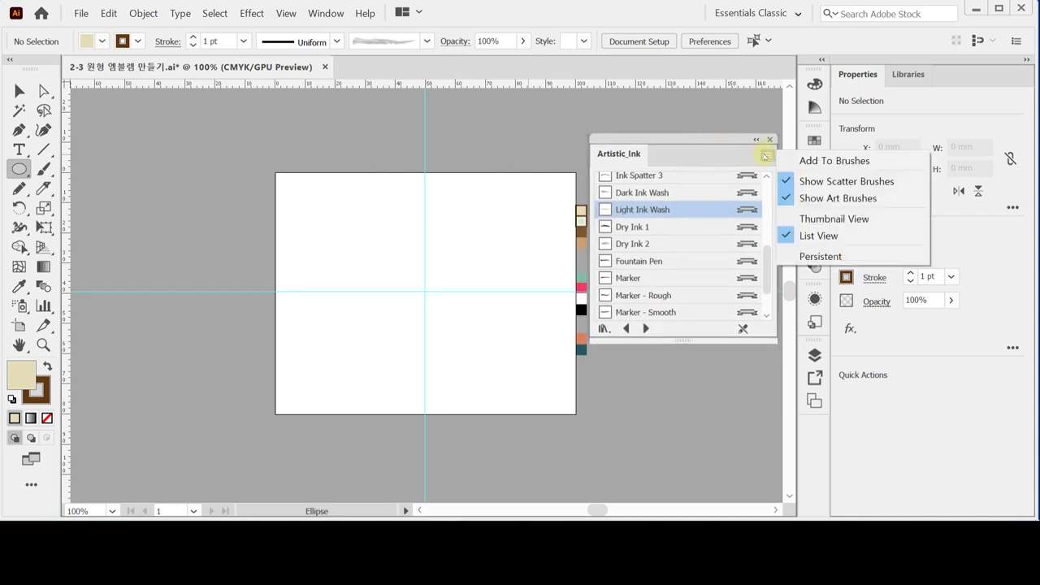
pyautogui.click(822, 219)
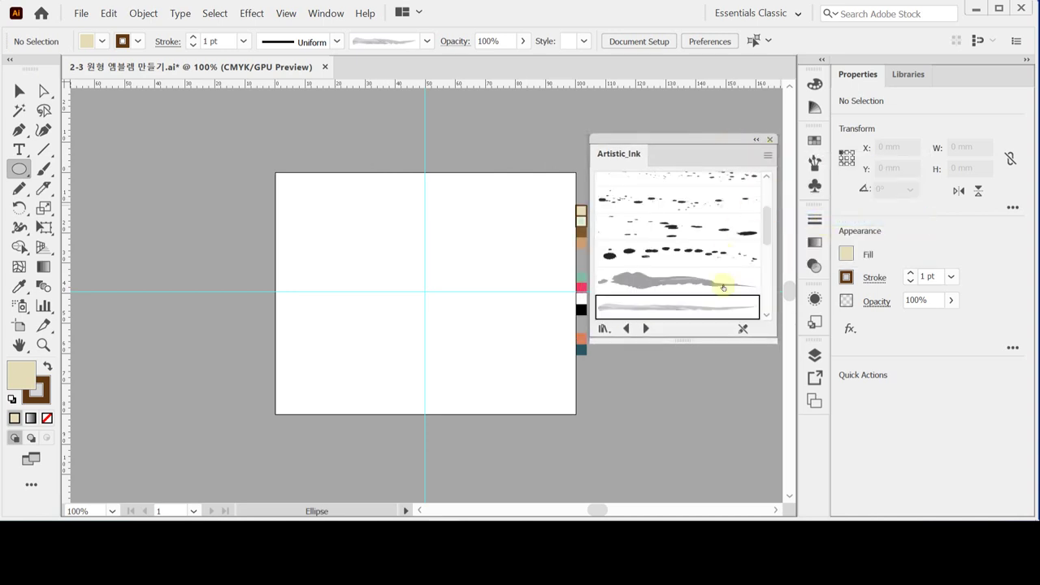
pyautogui.moveTo(685, 341); pyautogui.dragTo(683, 430)
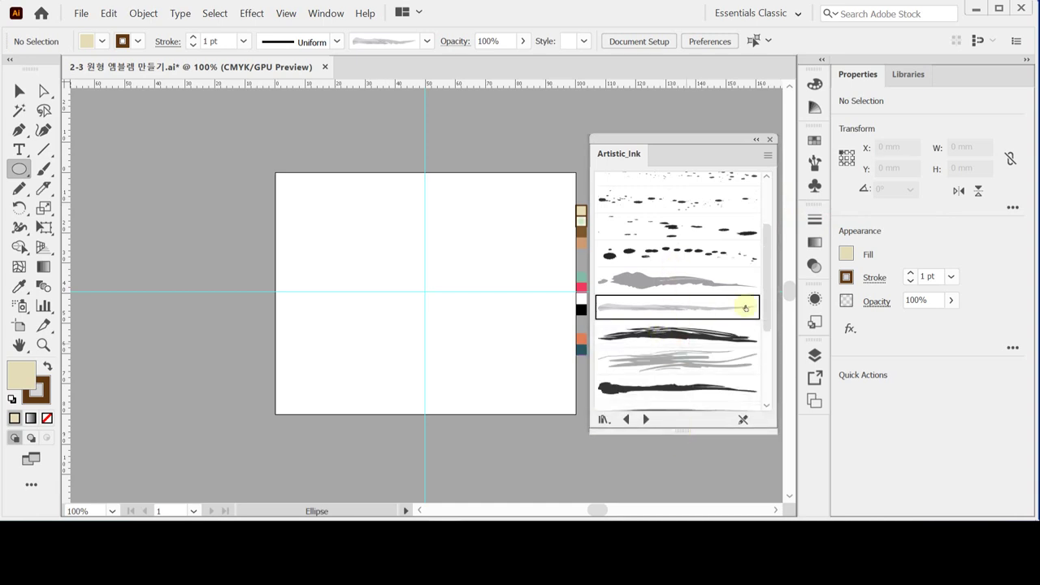
pyautogui.click(768, 155)
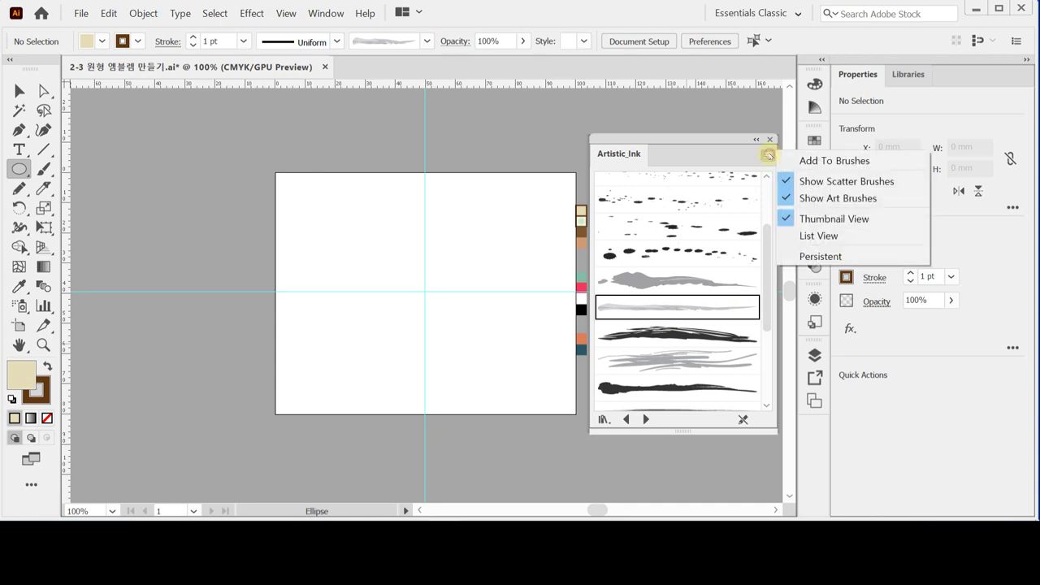
pyautogui.click(814, 229)
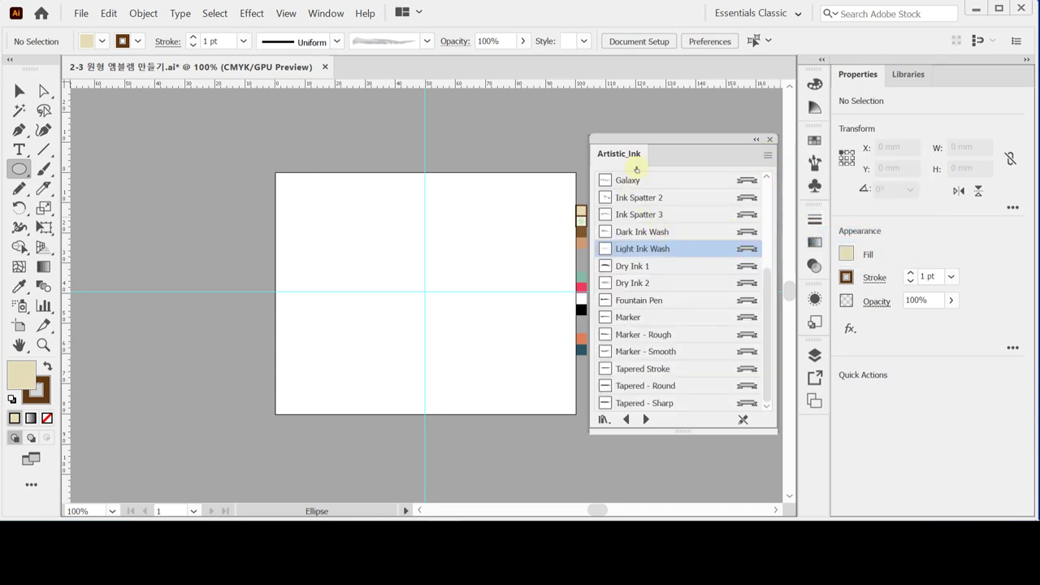
pyautogui.click(768, 156)
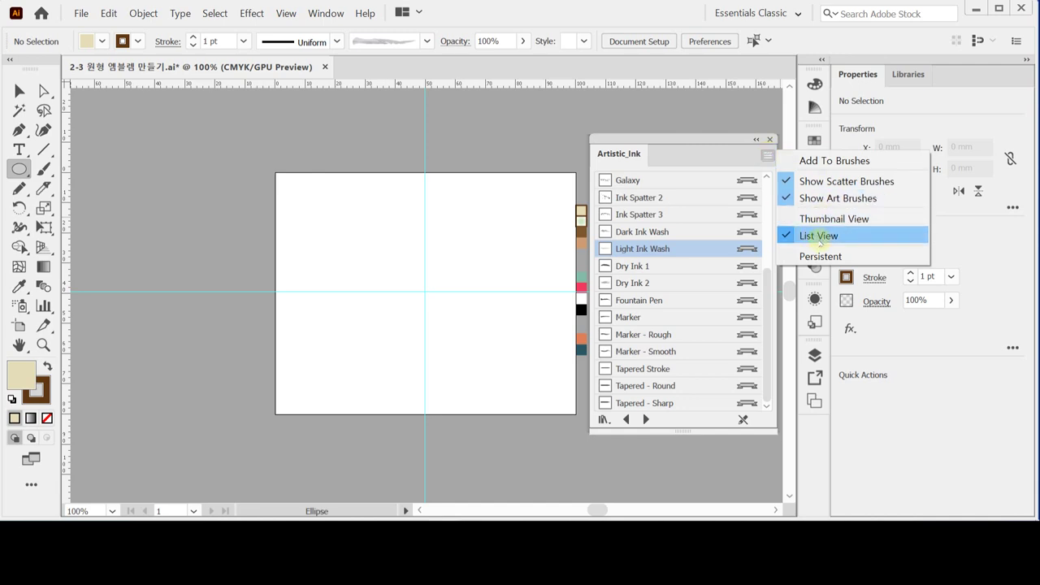
pyautogui.click(709, 151)
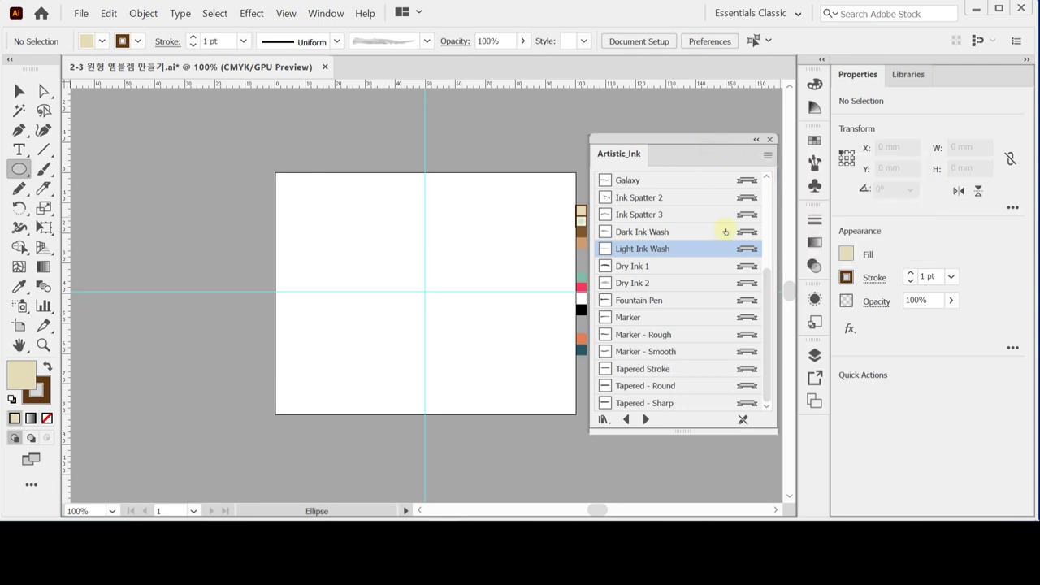
# - Close the Artistic_Ink library and check the brushes stored in the document
pyautogui.click(769, 139)
pyautogui.click(820, 163)
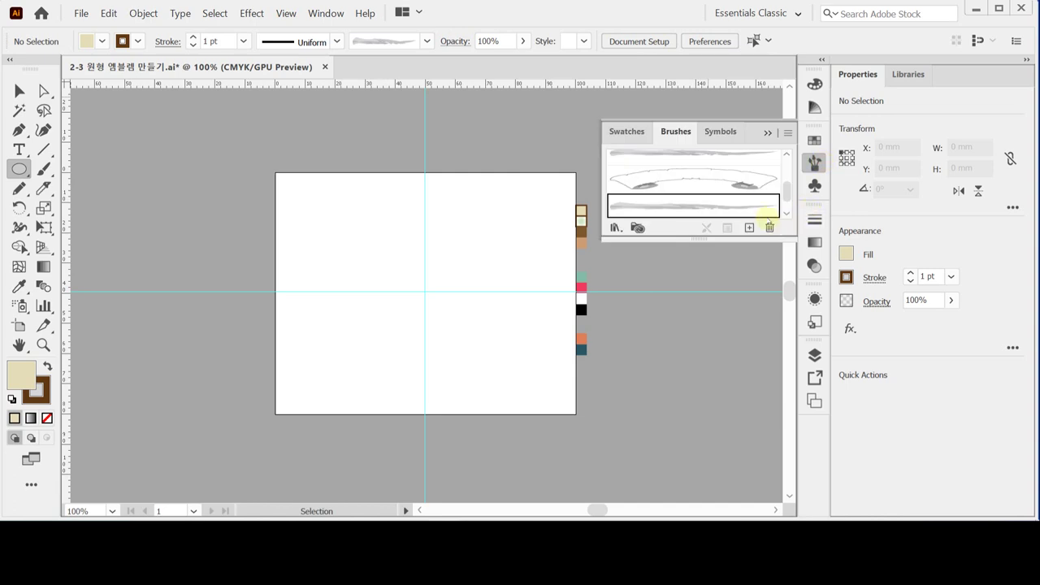
pyautogui.click(815, 162)
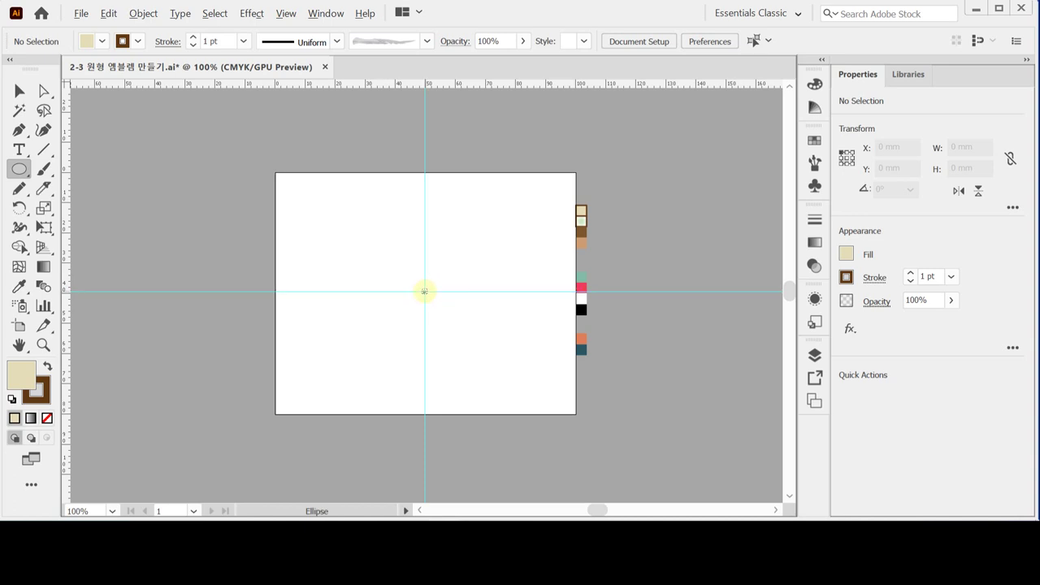
# - Draw a 67 mm by 67 mm circle centred on the guide intersection and save the document
pyautogui.click(424, 290)
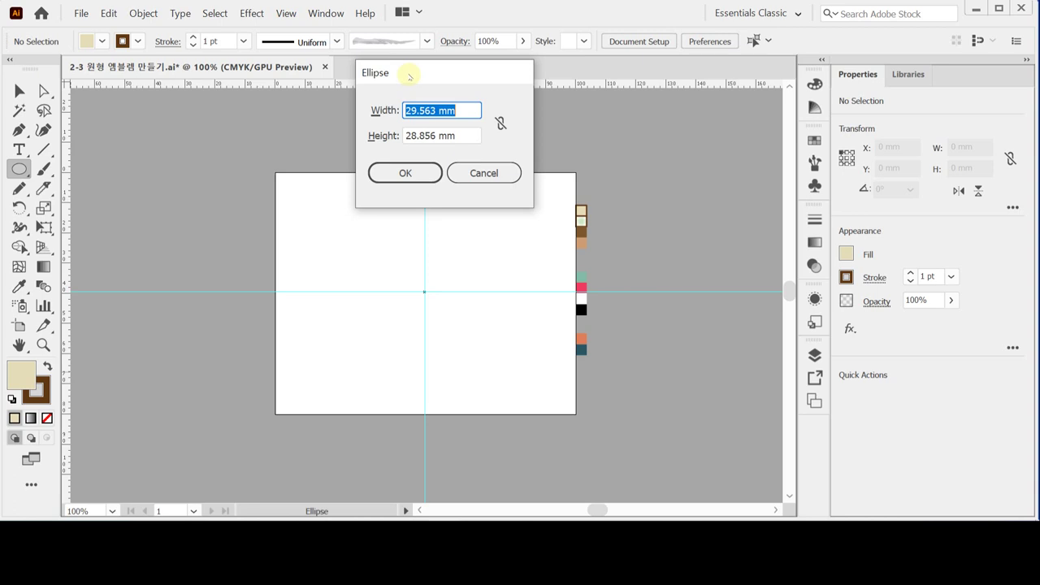
pyautogui.write('67')
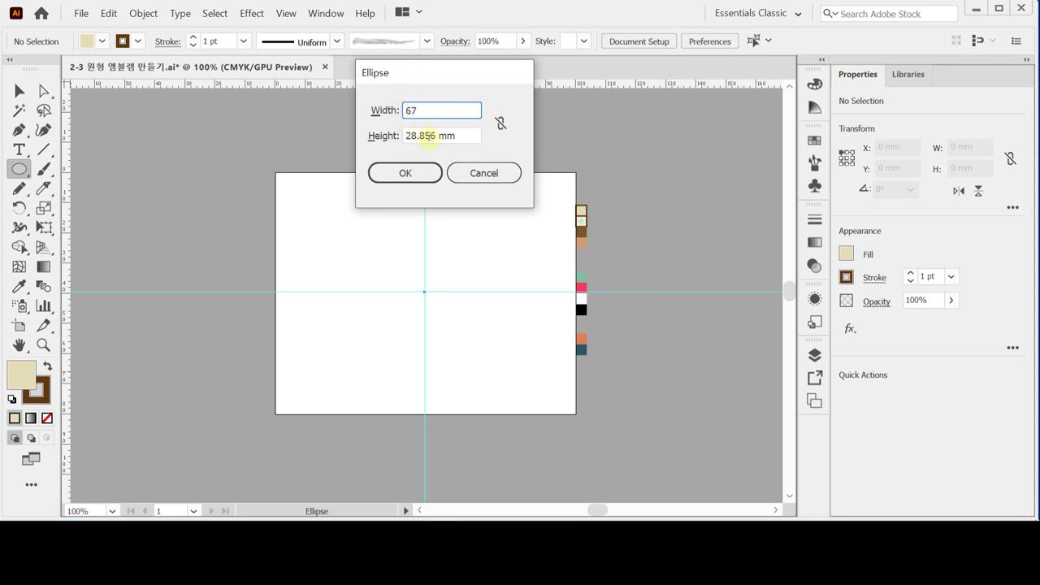
pyautogui.press('Tab')
pyautogui.write('67')
pyautogui.click(405, 174)
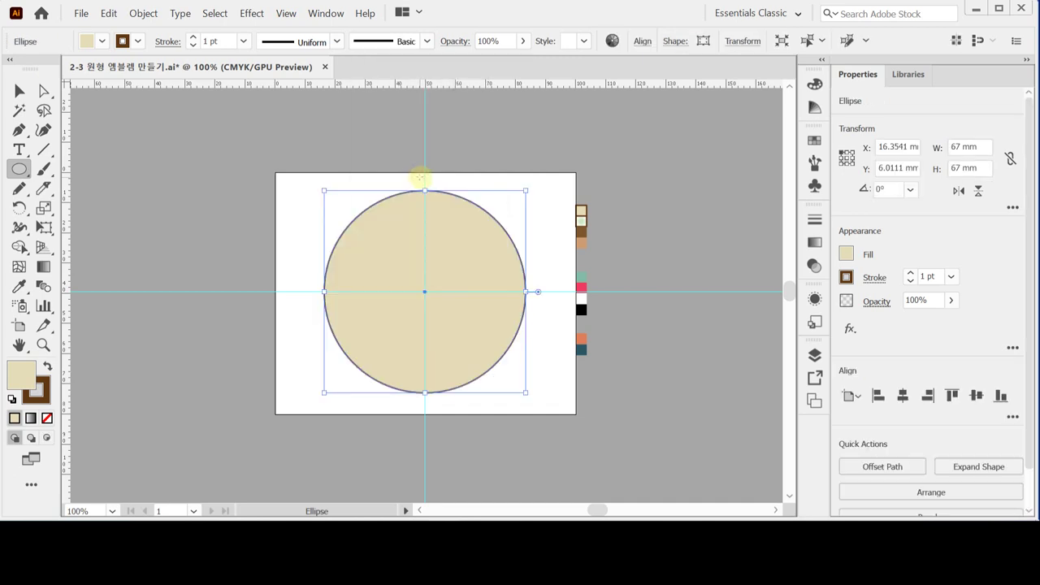
pyautogui.hotkey('ctrl', 's')
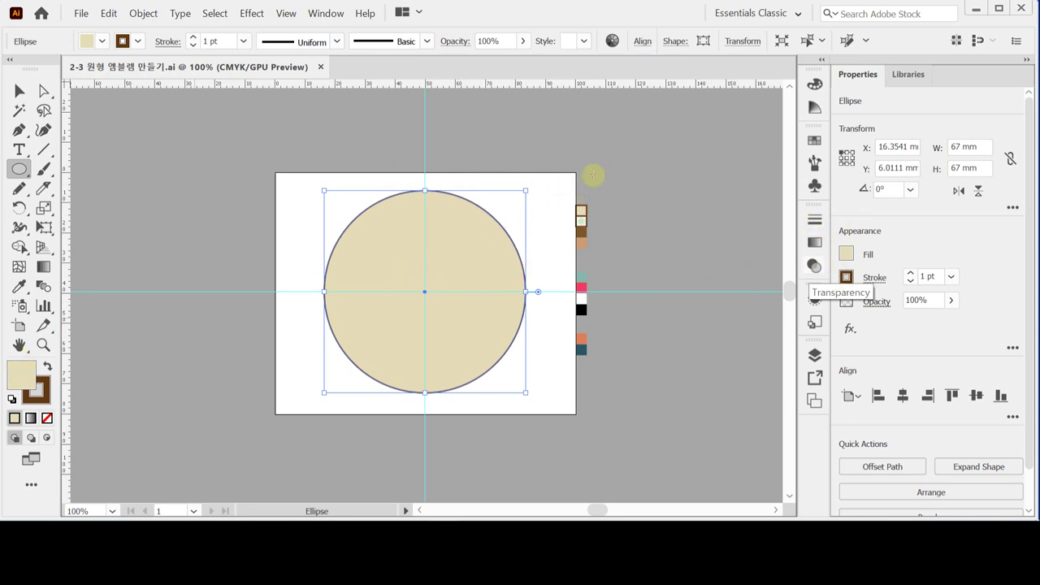
# - Float the expanded Color panel over the canvas and examine the CMYK values of the circle's fill and stroke
pyautogui.moveTo(815, 84); pyautogui.dragTo(619, 94)
pyautogui.doubleClick(616, 104)
pyautogui.doubleClick(620, 106)
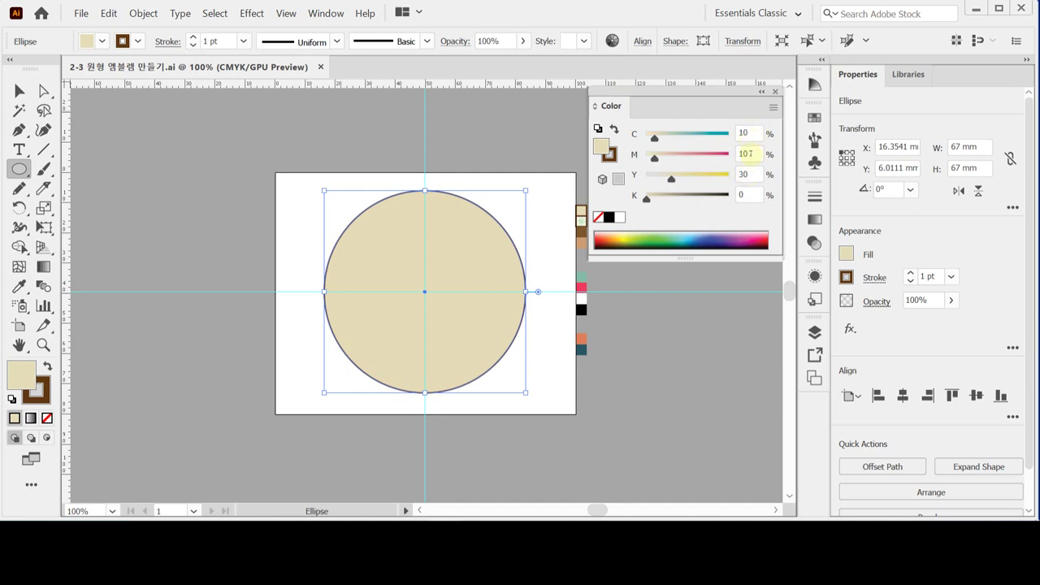
pyautogui.click(611, 156)
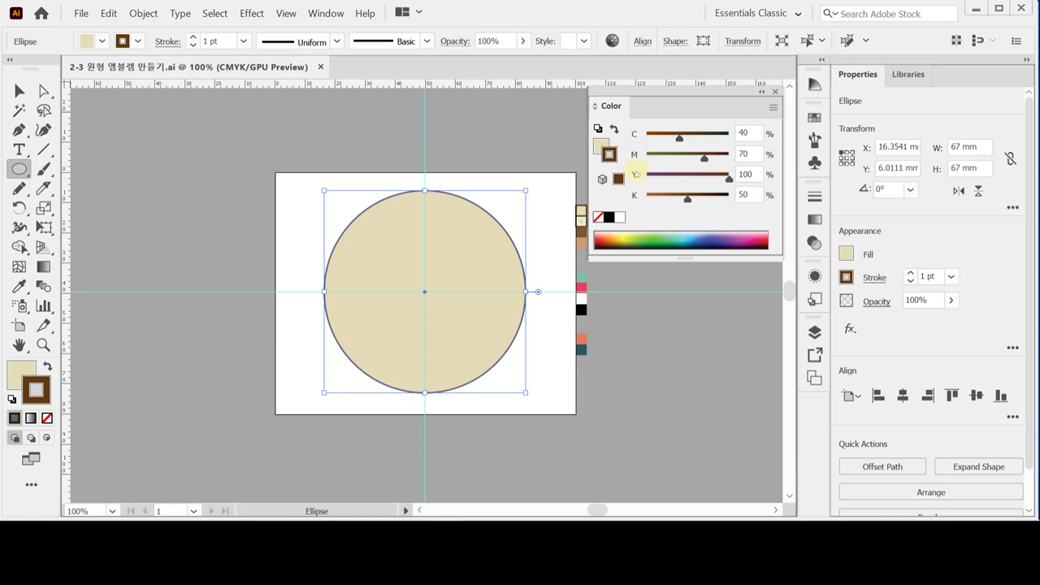
pyautogui.click(752, 133)
pyautogui.click(757, 155)
pyautogui.click(756, 173)
pyautogui.click(754, 194)
# - Apply the Light Ink Wash brush to the circle's stroke
pyautogui.click(815, 139)
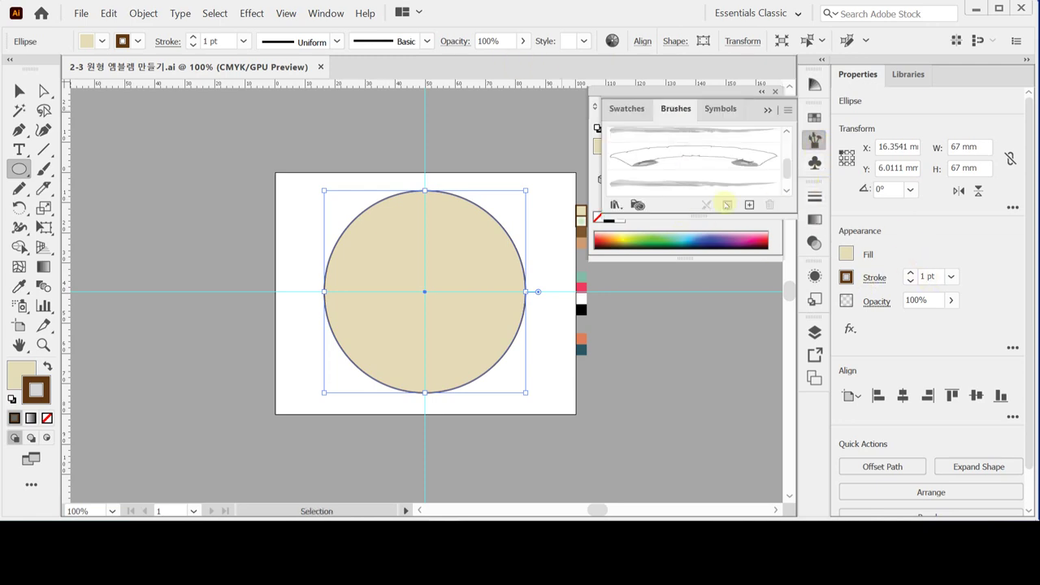
pyautogui.click(648, 189)
pyautogui.click(815, 143)
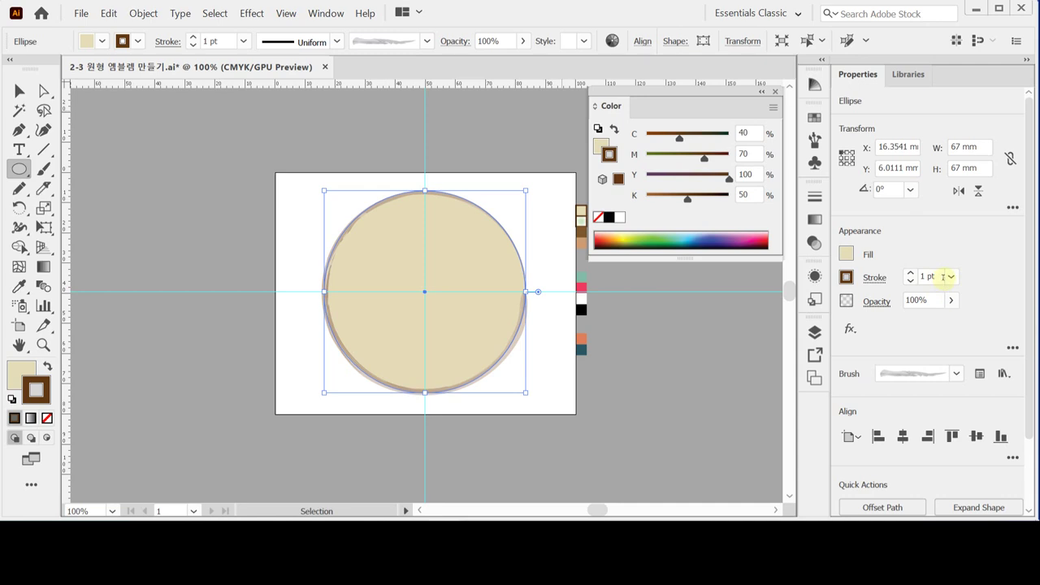
pyautogui.click(168, 42)
pyautogui.click(846, 74)
pyautogui.click(798, 14)
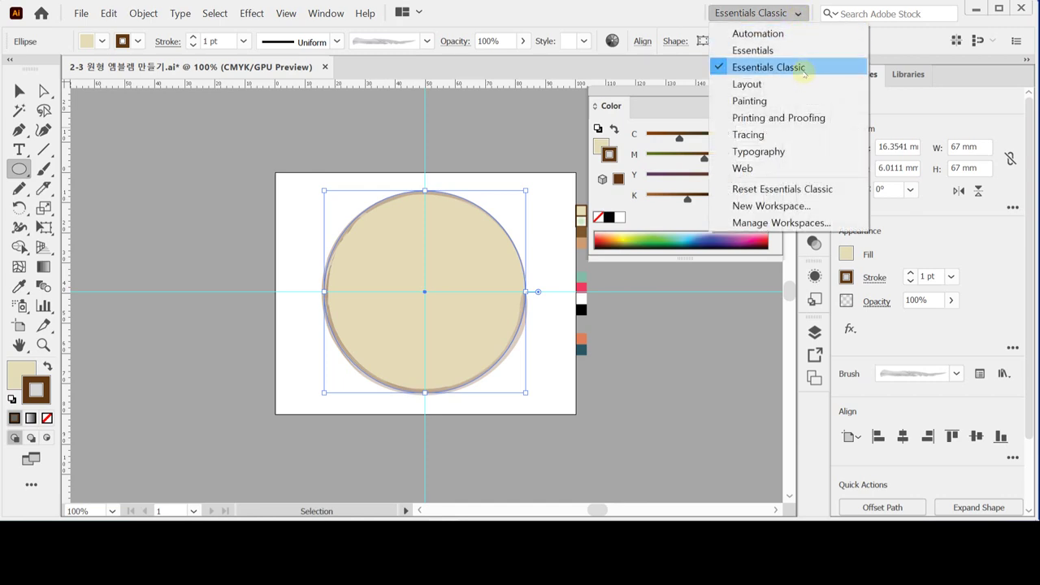
pyautogui.click(799, 15)
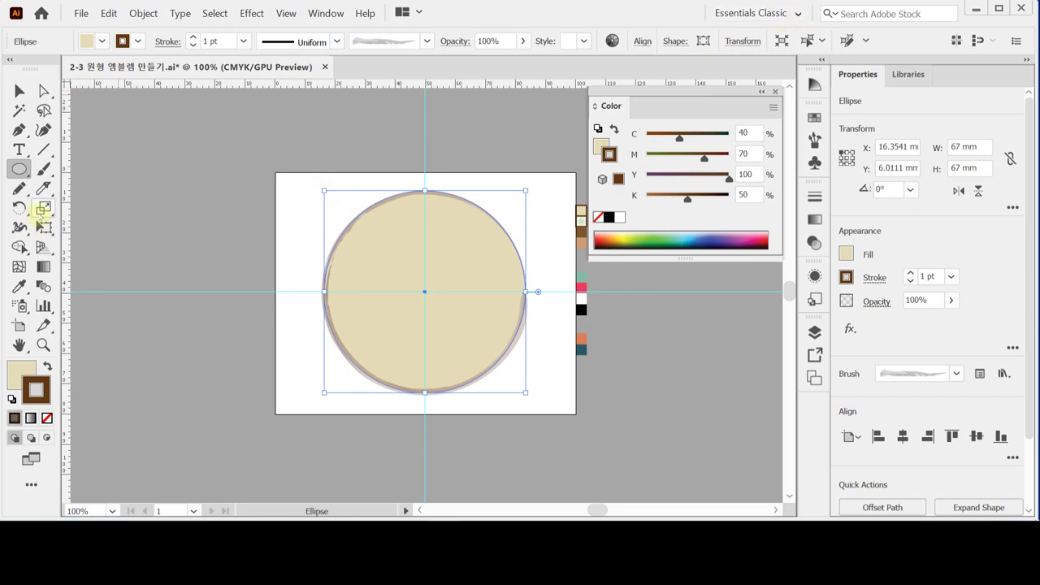
# - Create a concentric copy of the circle scaled uniformly to 70% without scaling strokes and effects, and save the document
pyautogui.click(44, 208)
pyautogui.doubleClick(44, 208)
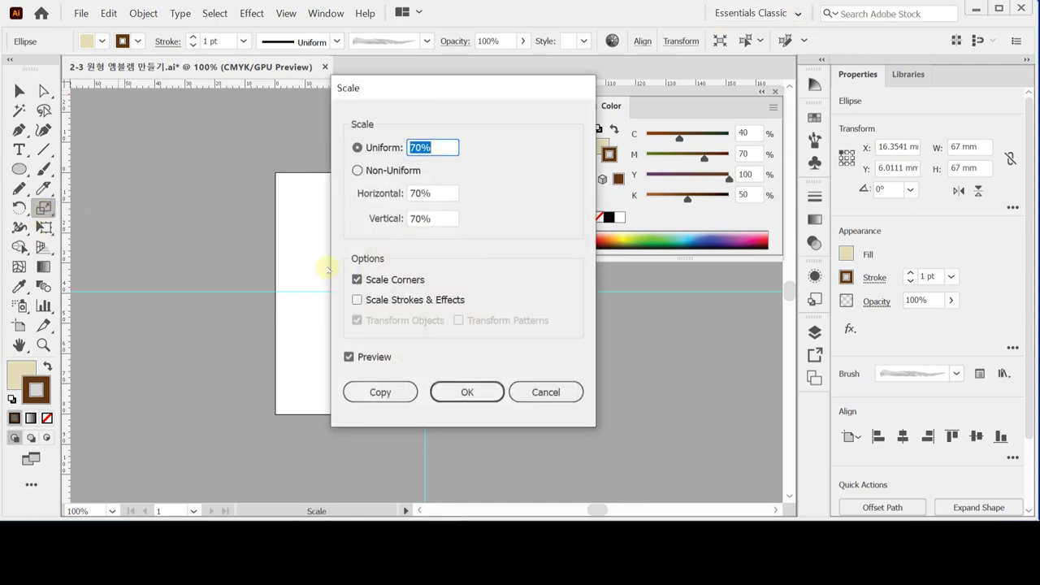
pyautogui.click(436, 148)
pyautogui.moveTo(450, 92); pyautogui.dragTo(652, 115)
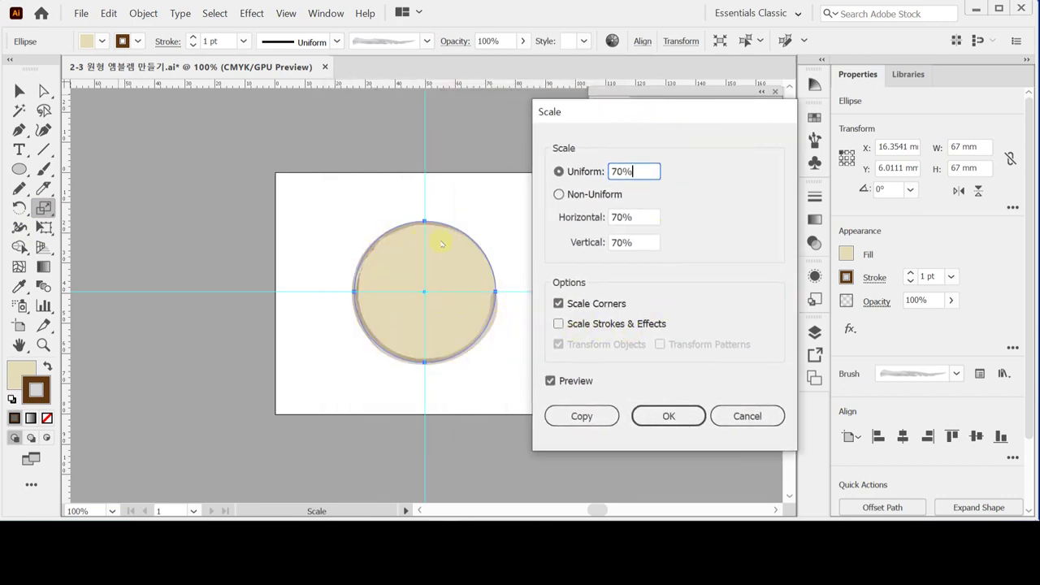
pyautogui.click(615, 324)
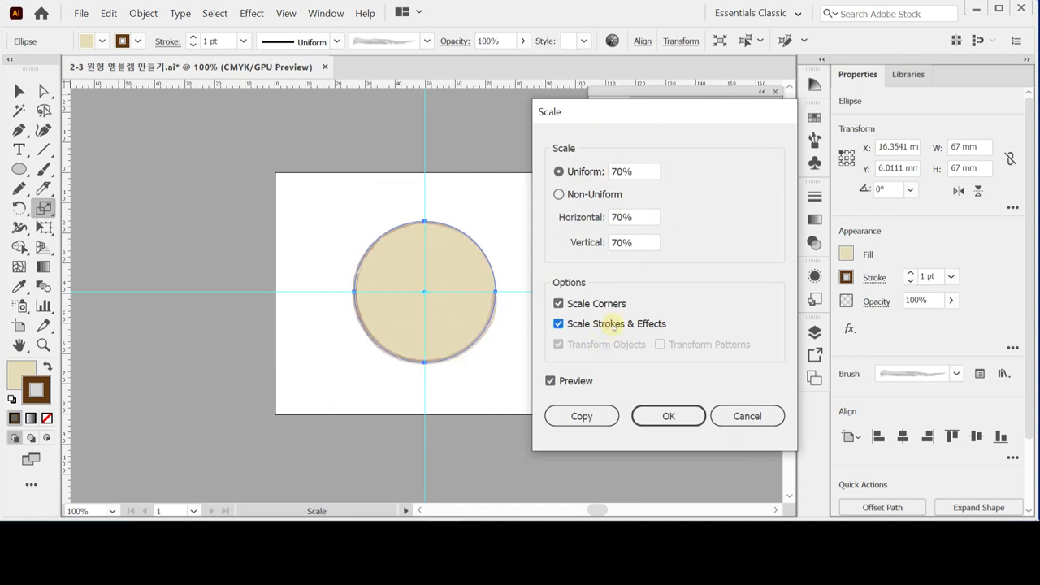
pyautogui.click(612, 325)
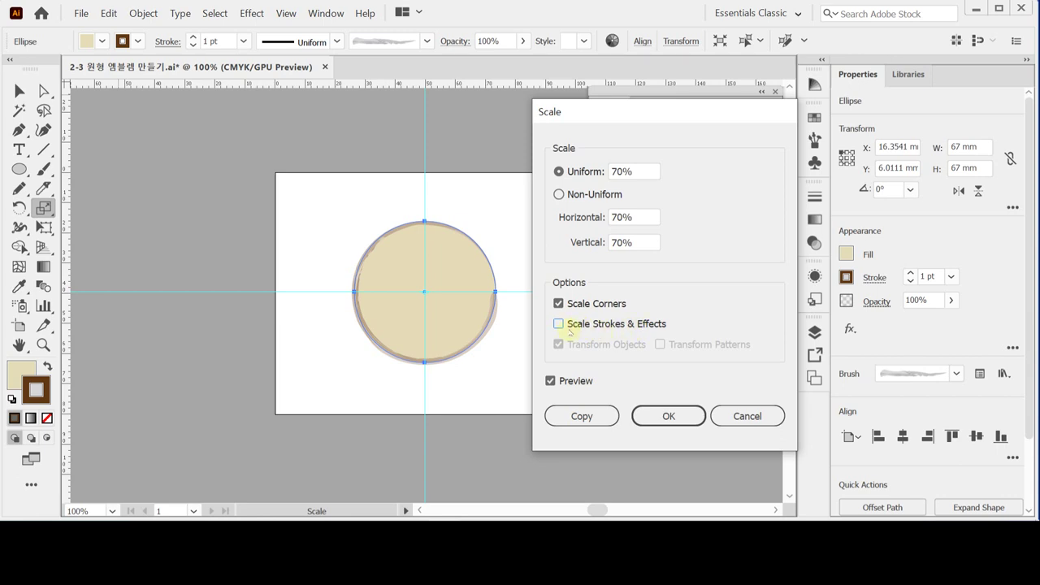
pyautogui.click(573, 171)
pyautogui.click(579, 416)
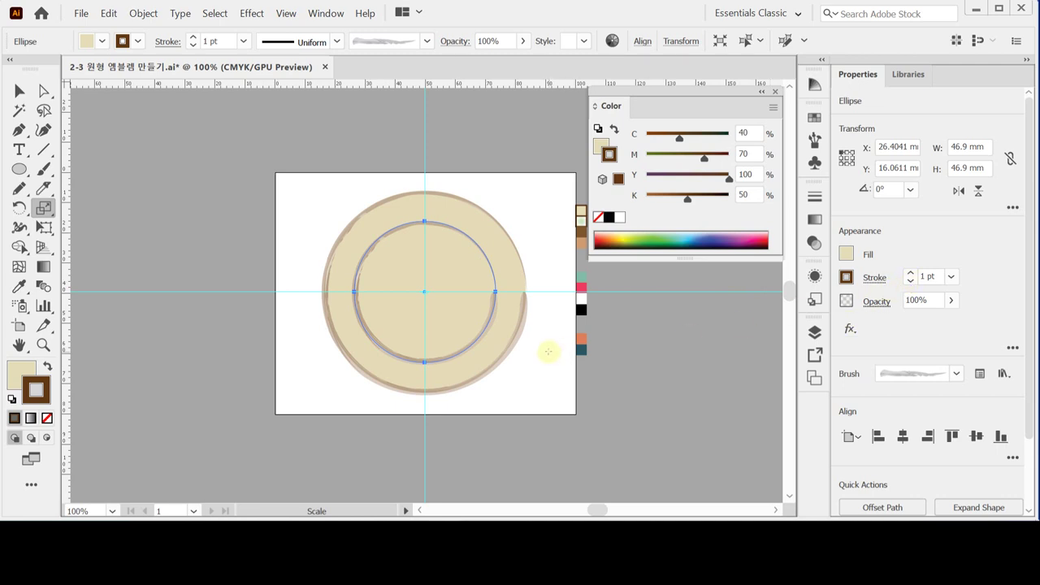
pyautogui.press('v')
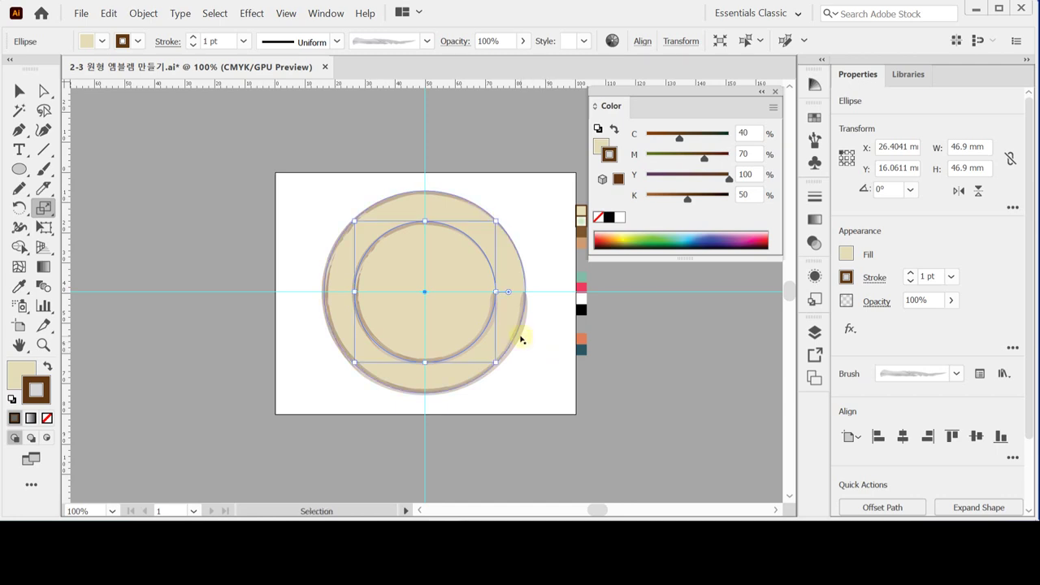
pyautogui.hotkey('ctrl', 's')
pyautogui.press('s')
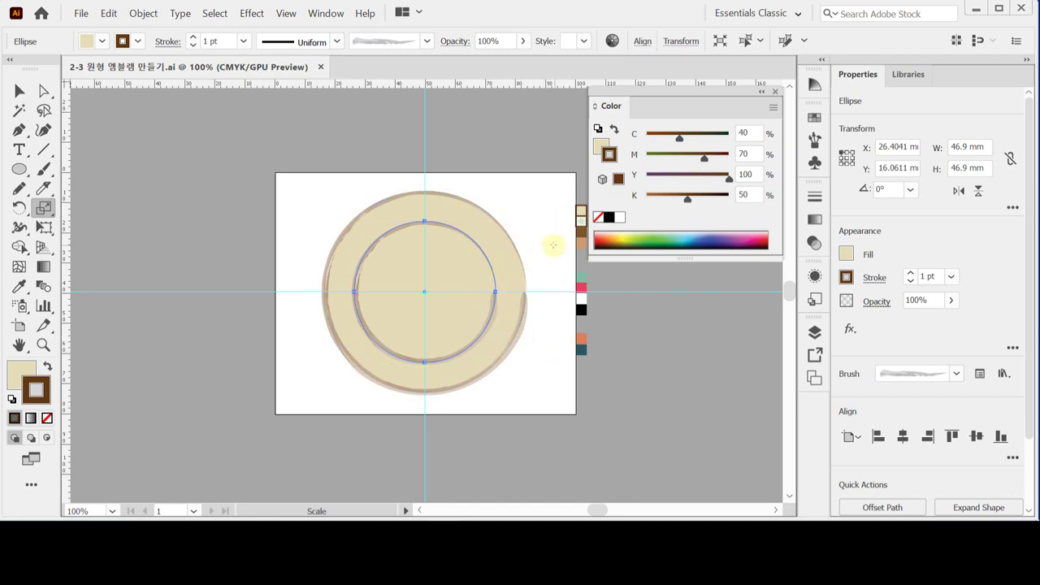
# - Fill the inner circle with the white-to-green radial gradient by sampling the sample swatch beside the artboard with the Eyedropper
pyautogui.keyDown('ctrl'); pyautogui.click(509, 279); pyautogui.keyUp('ctrl')
pyautogui.moveTo(406, 272); pyautogui.dragTo(438, 262)
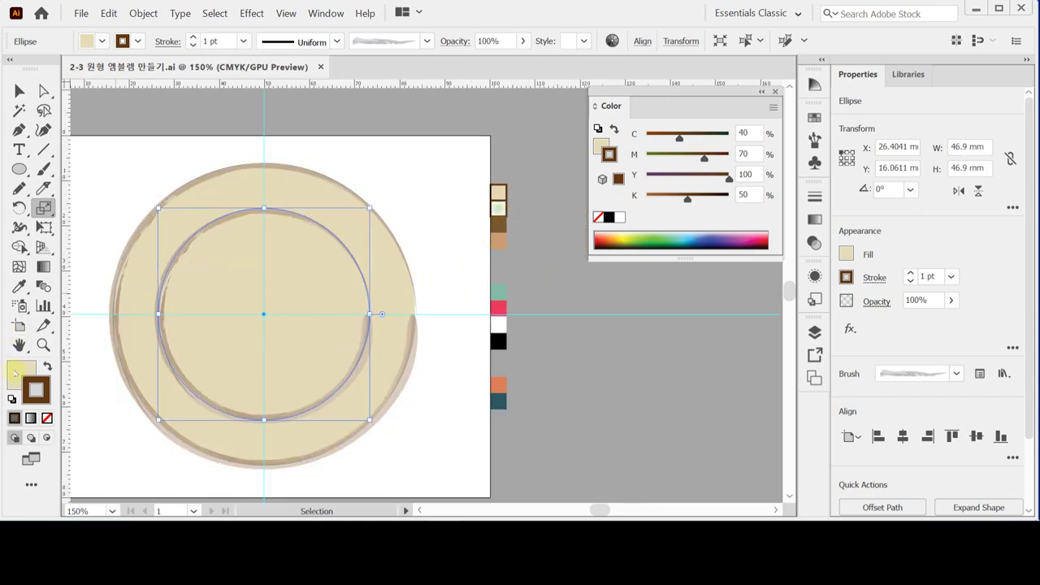
pyautogui.press('x')
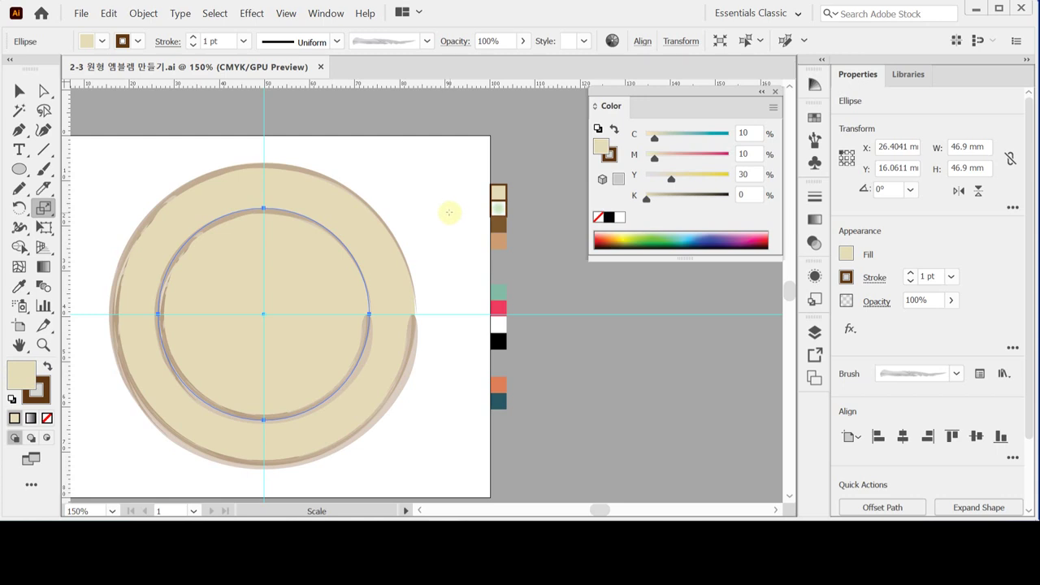
pyautogui.press('i')
pyautogui.click(497, 205)
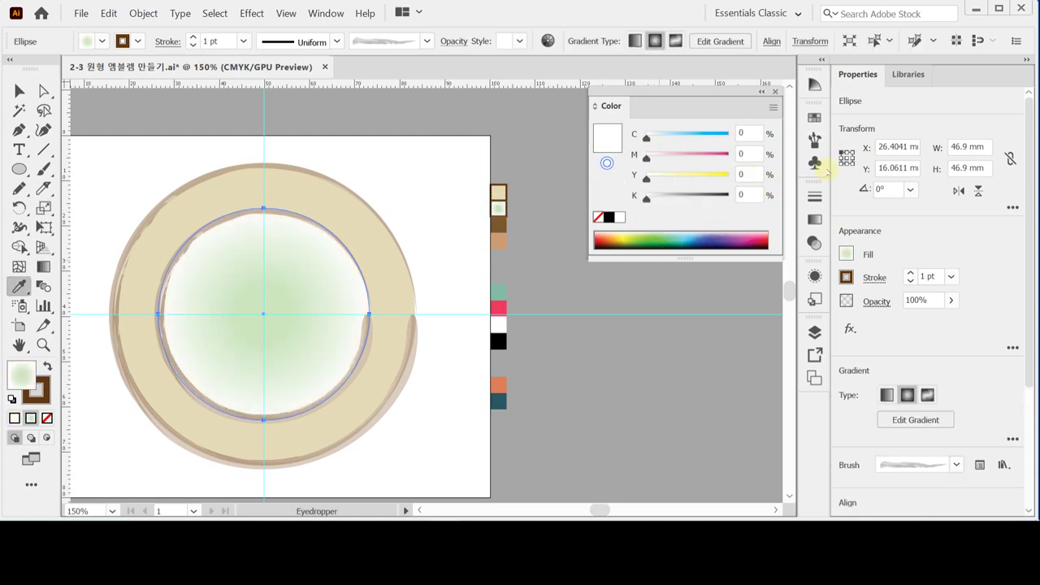
# - Set the location of the green stop in the inner circle's radial gradient to 30%
pyautogui.click(815, 219)
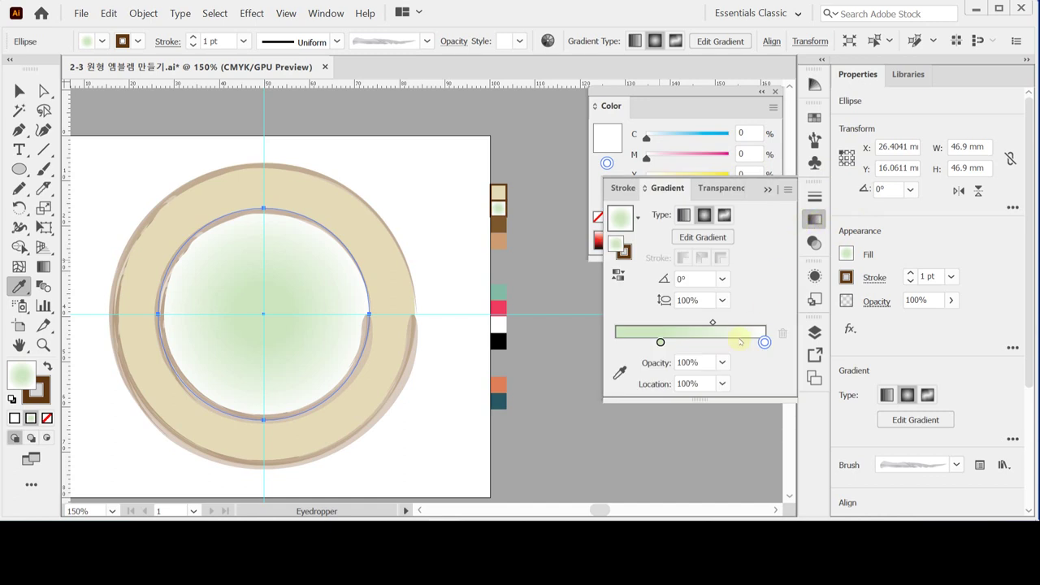
pyautogui.click(660, 342)
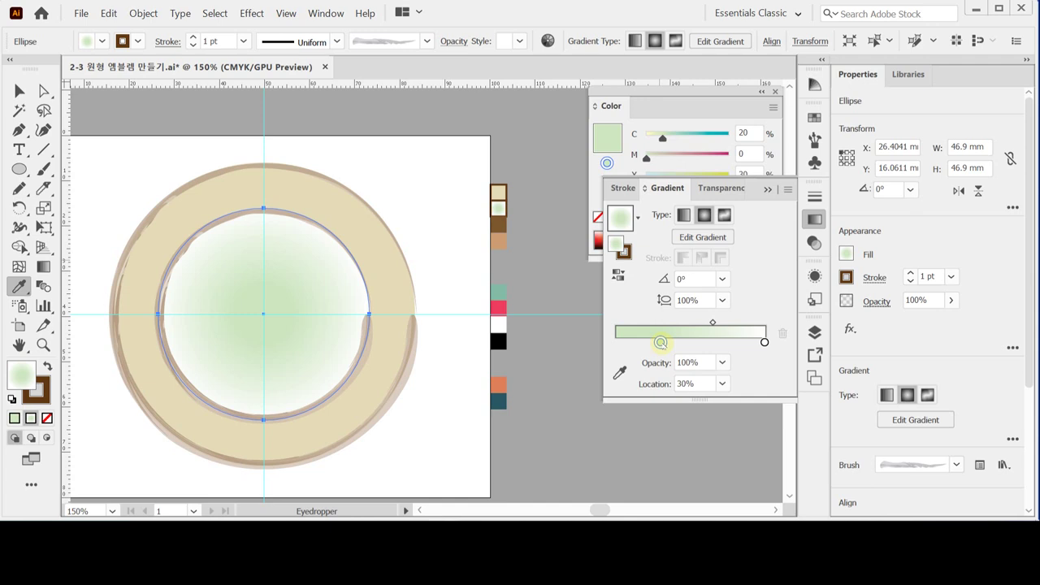
pyautogui.moveTo(661, 342); pyautogui.dragTo(663, 342)
pyautogui.click(665, 385)
pyautogui.write('30')
pyautogui.press('Return')
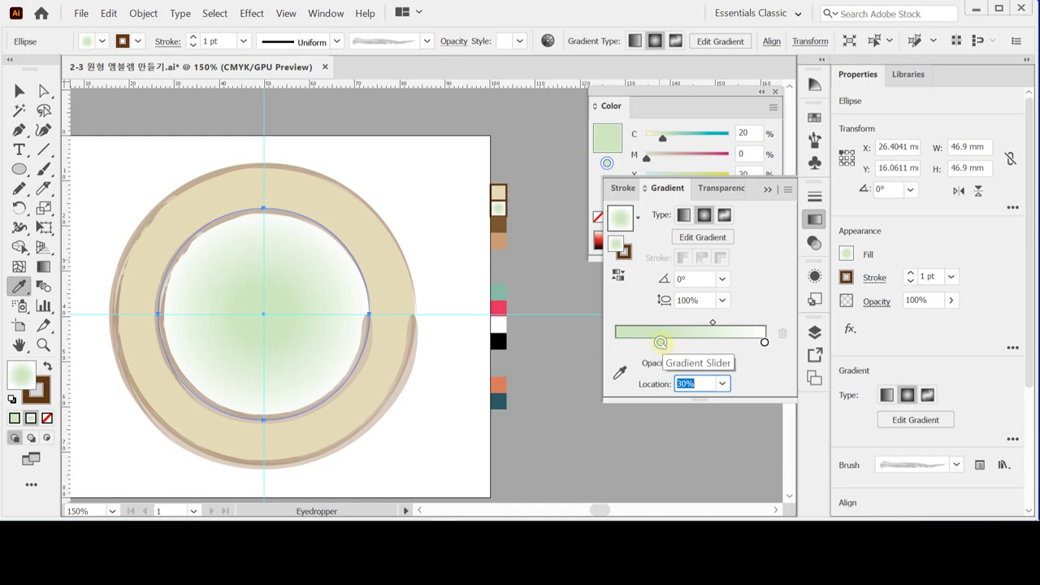
# - Move the Color panel clear of the gradient settings and examine both gradient stops' CMYK values and the available color modes
pyautogui.moveTo(623, 91); pyautogui.dragTo(626, 32)
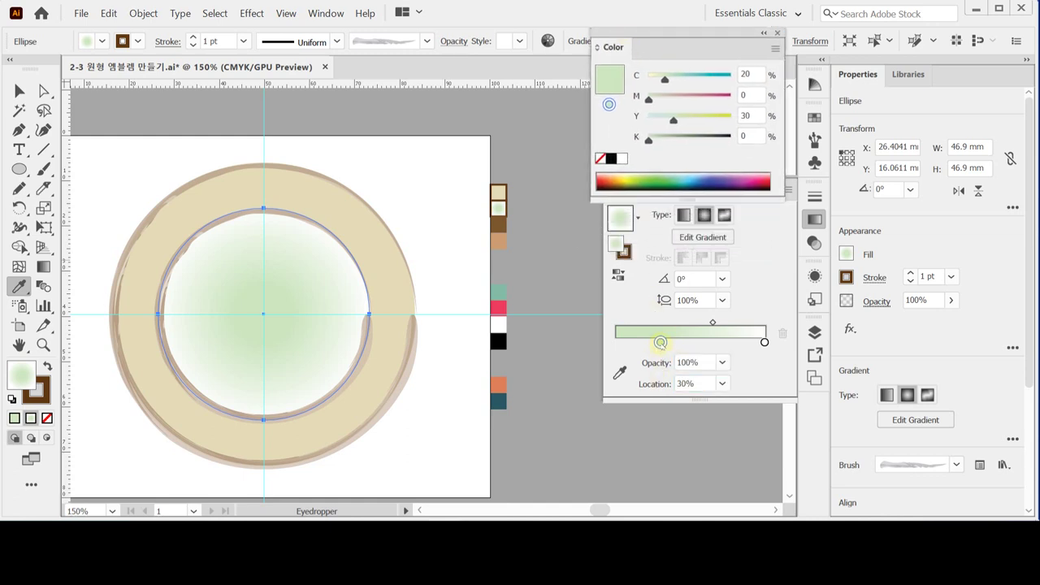
pyautogui.click(748, 74)
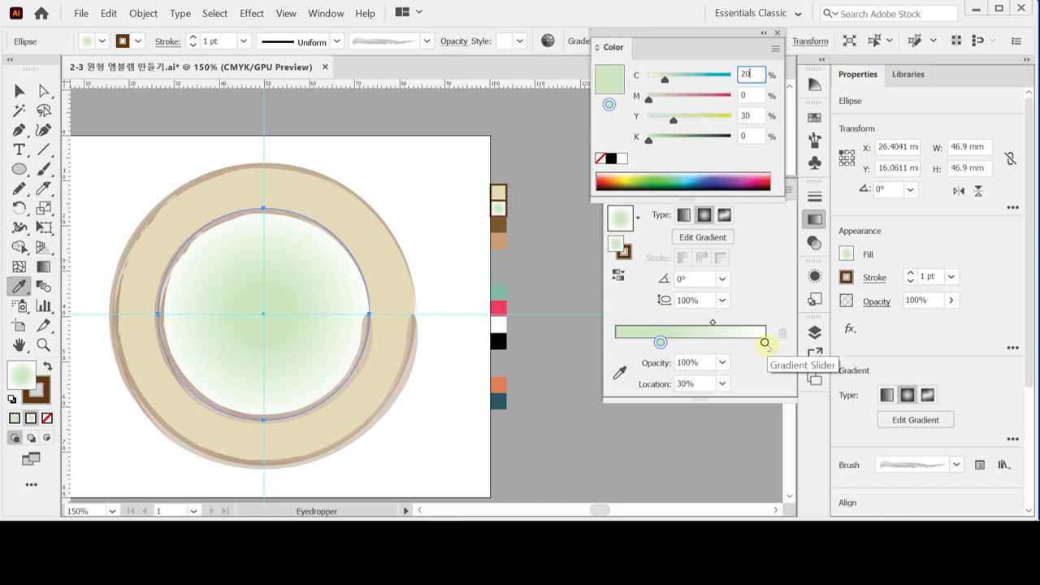
pyautogui.click(765, 343)
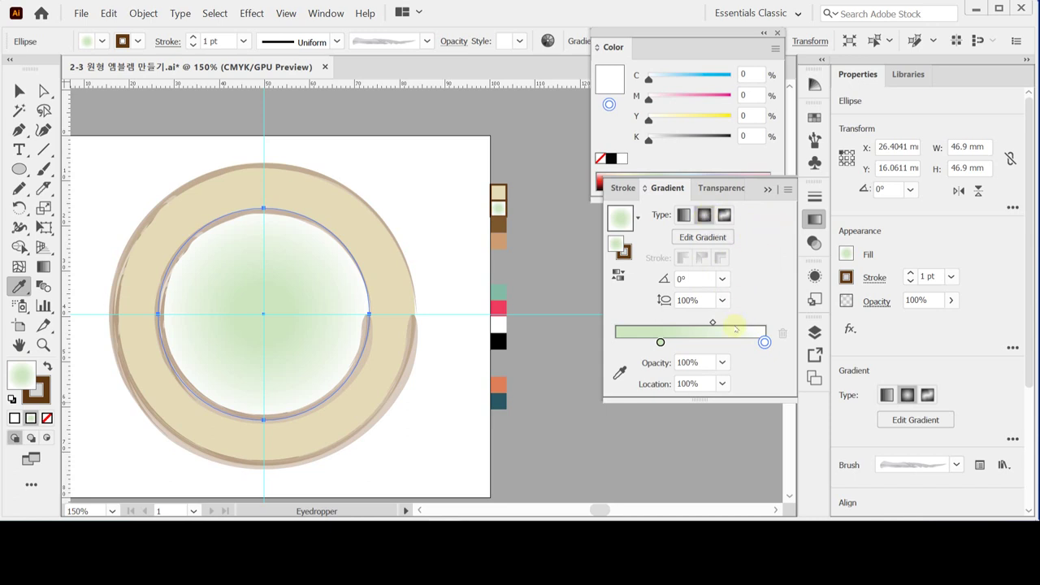
pyautogui.click(661, 342)
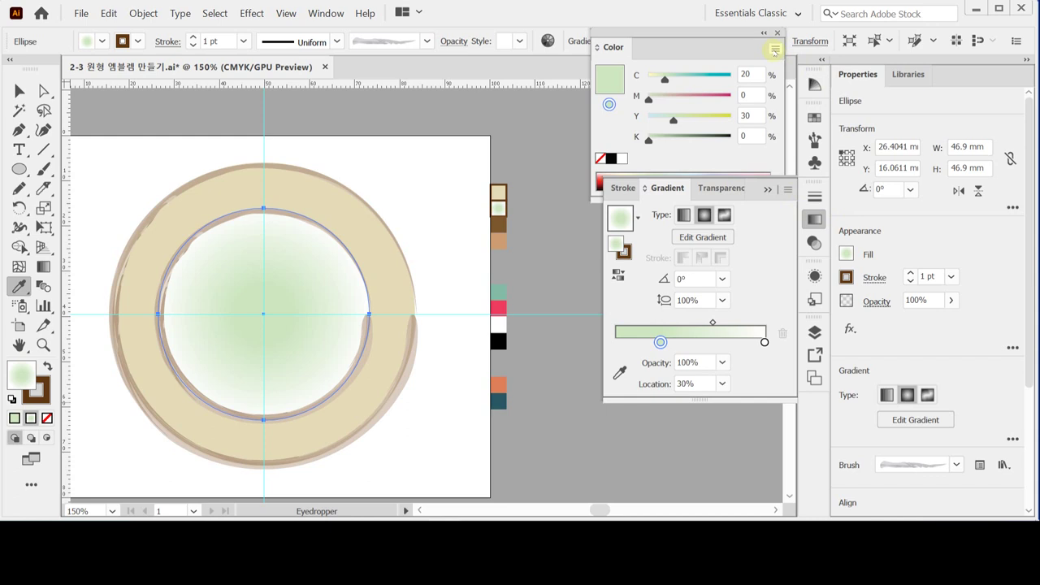
pyautogui.click(764, 342)
pyautogui.click(775, 49)
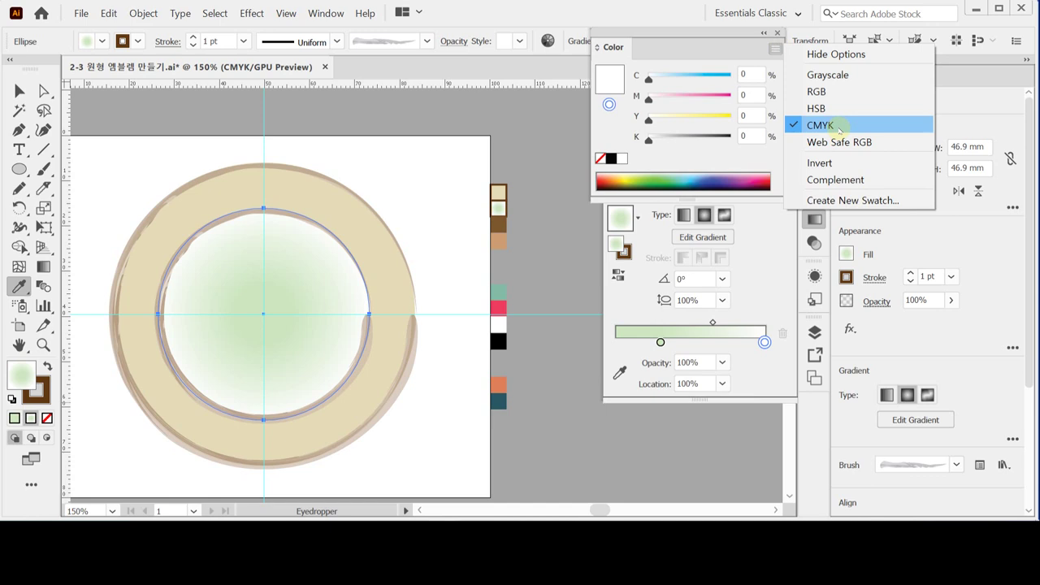
pyautogui.click(734, 58)
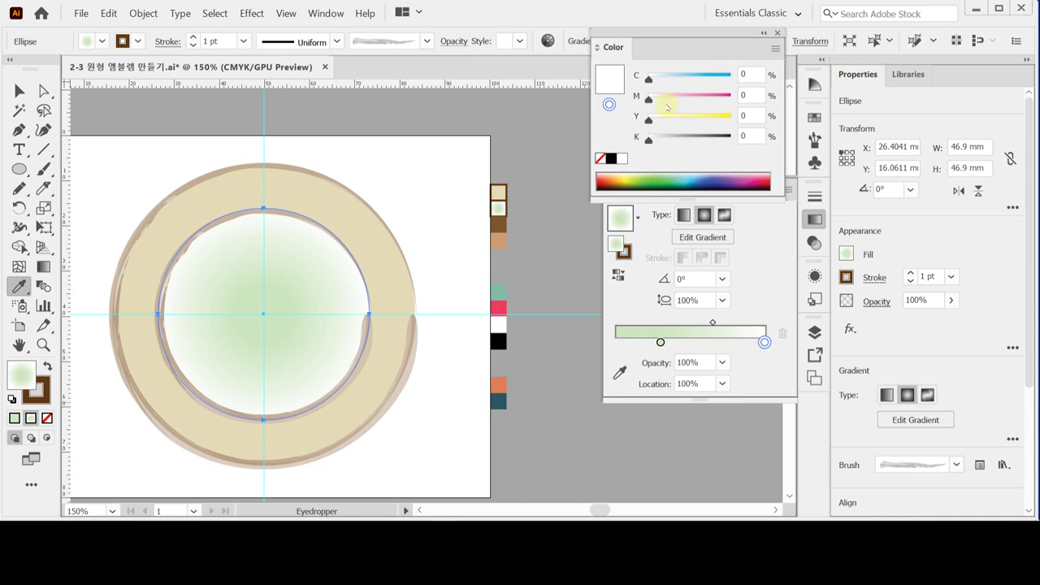
# - Save the document with the gradient-filled inner circle still selected
pyautogui.press('v')
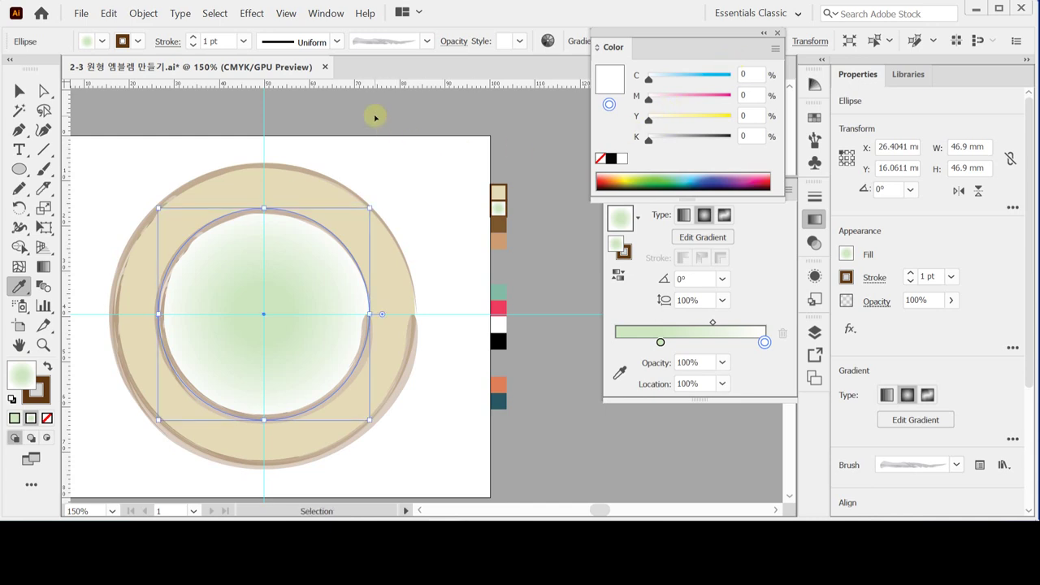
pyautogui.press('i')
pyautogui.hotkey('ctrl', 's')
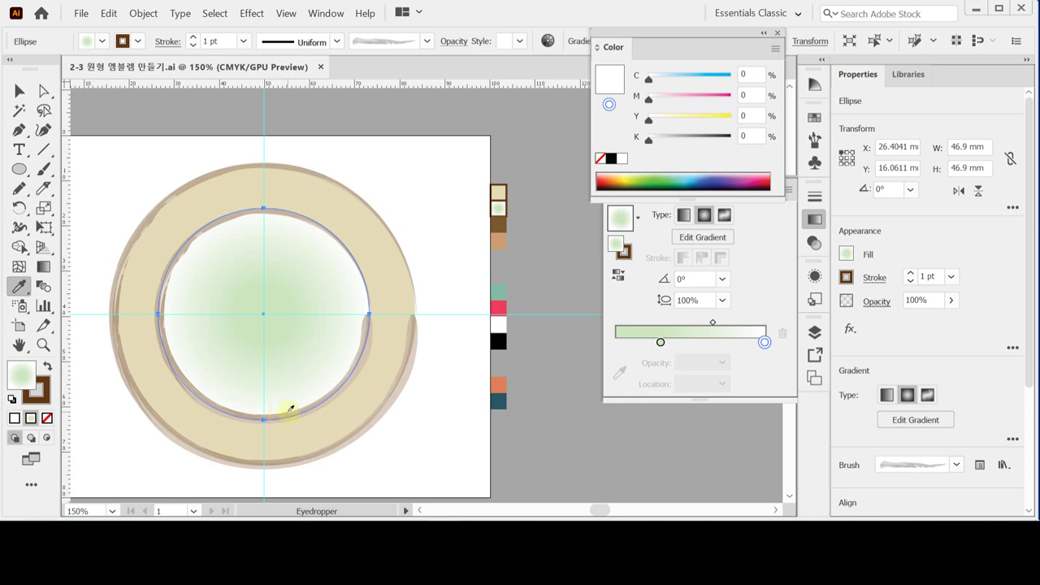
# - Create a concentric copy of the inner circle scaled uniformly to 110% without scaling strokes and effects
pyautogui.press('ctrl')
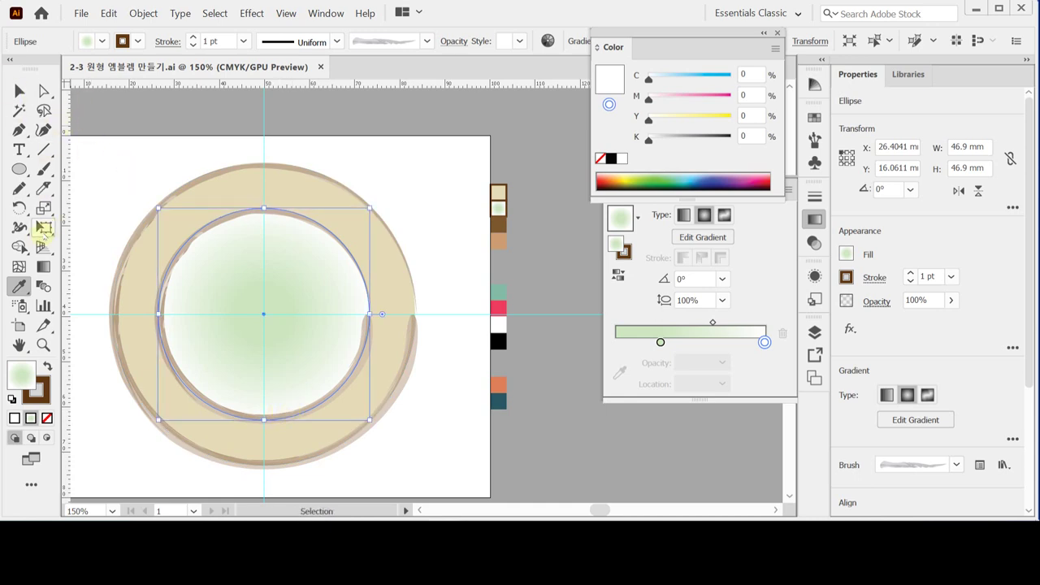
pyautogui.doubleClick(44, 208)
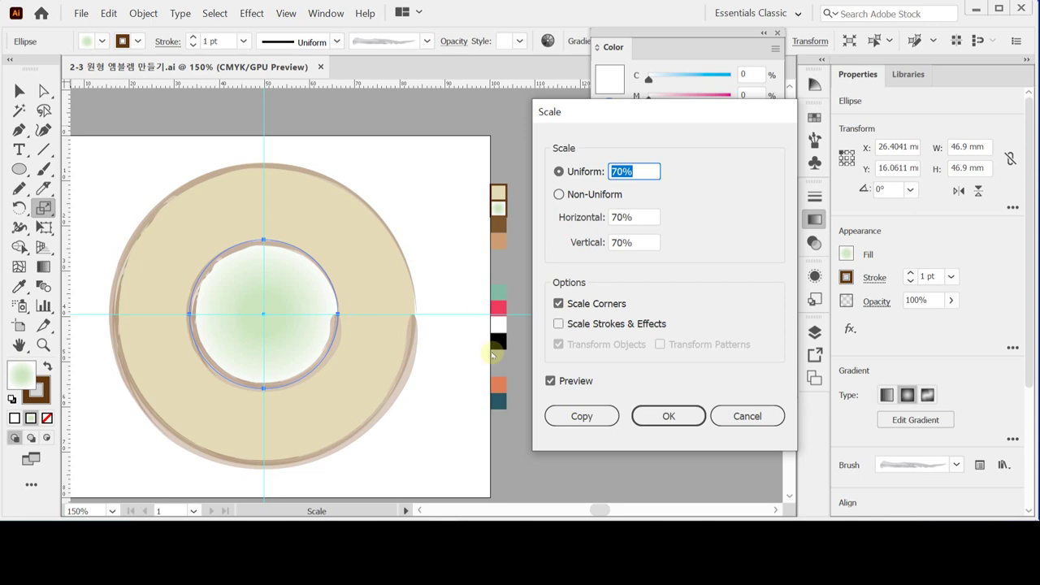
pyautogui.click(587, 173)
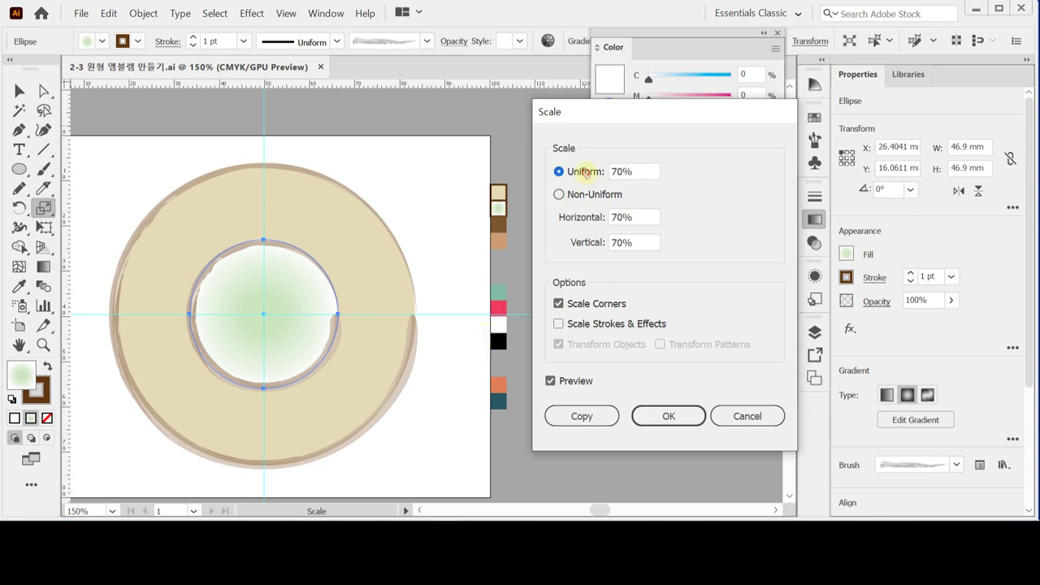
pyautogui.click(586, 172)
pyautogui.write('110')
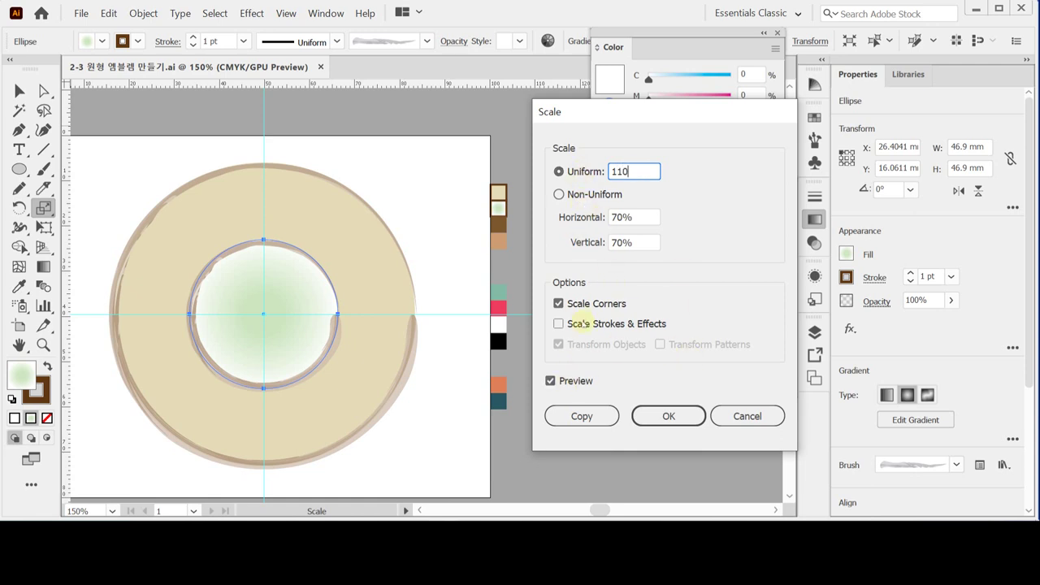
pyautogui.click(584, 419)
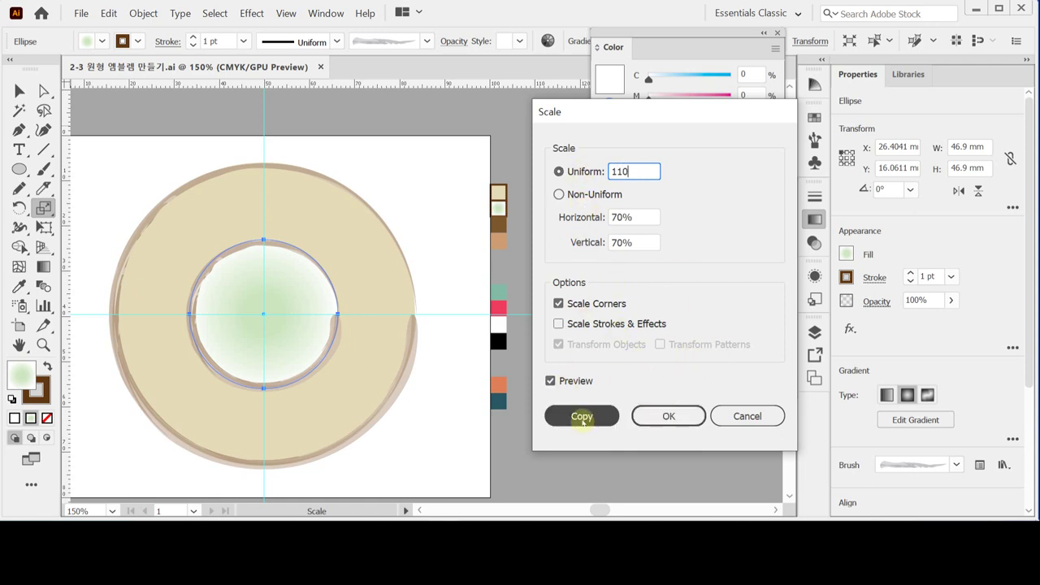
pyautogui.click(581, 418)
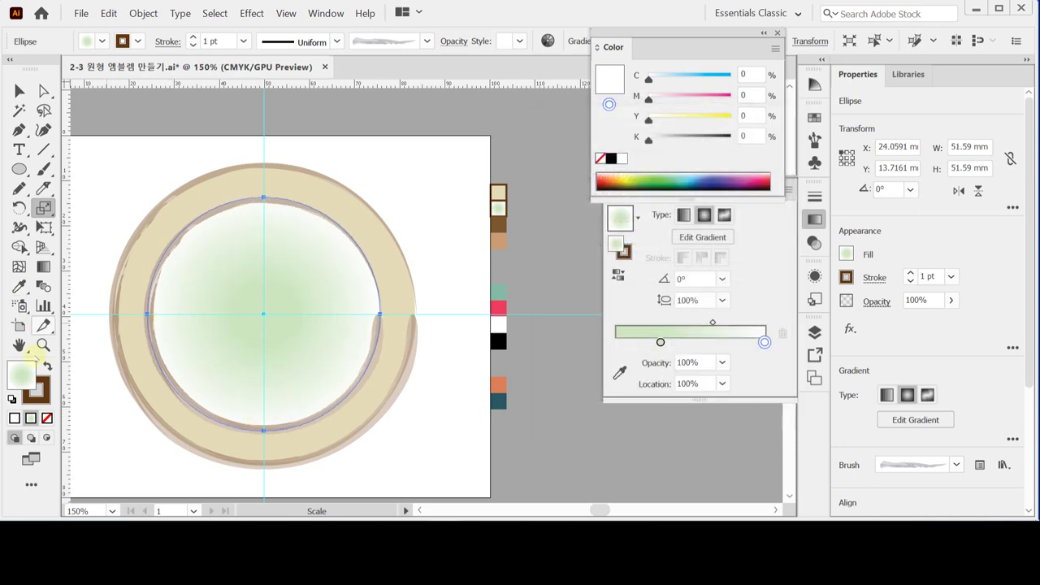
# - Reset the 110% circle to the default fill and black stroke, and remove its fill
pyautogui.press('v')
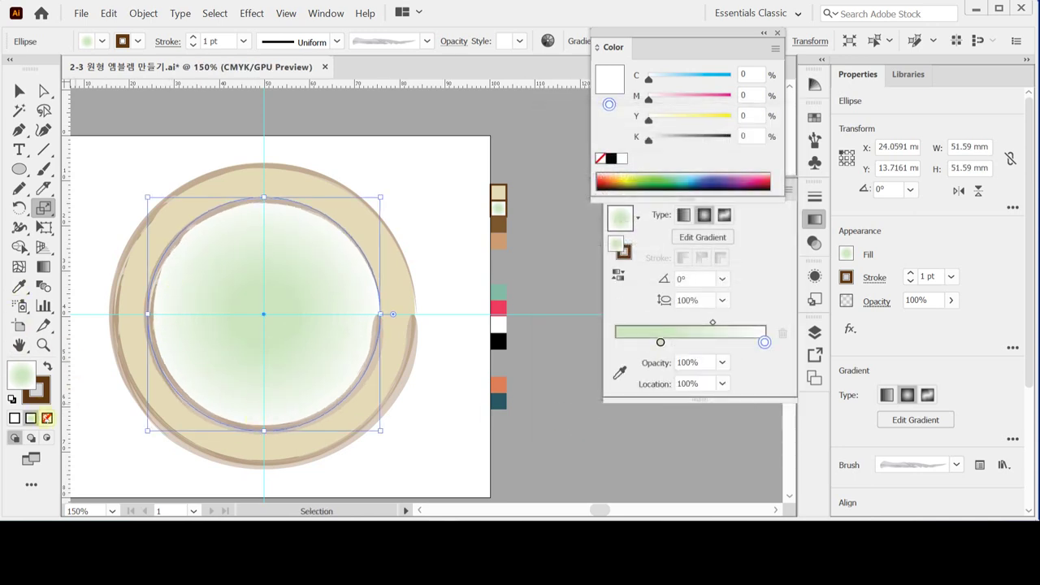
pyautogui.click(46, 417)
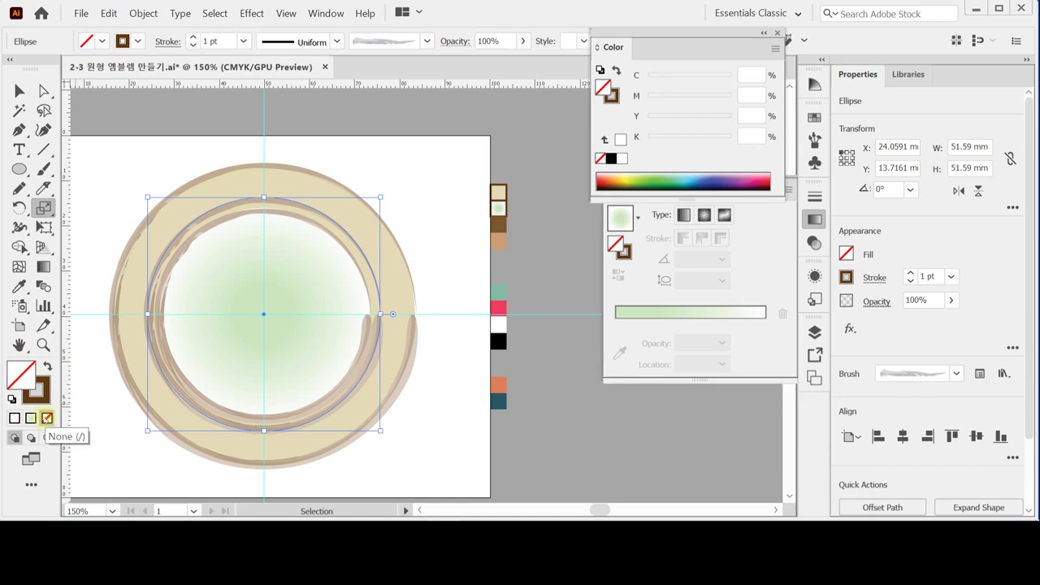
pyautogui.press('s')
pyautogui.press('v')
pyautogui.click(11, 399)
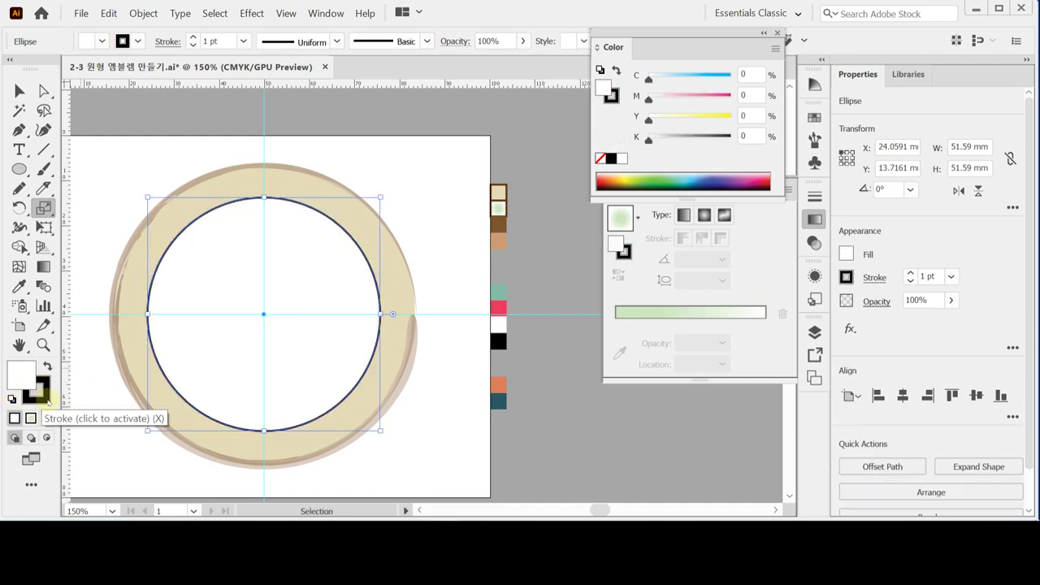
pyautogui.click(47, 417)
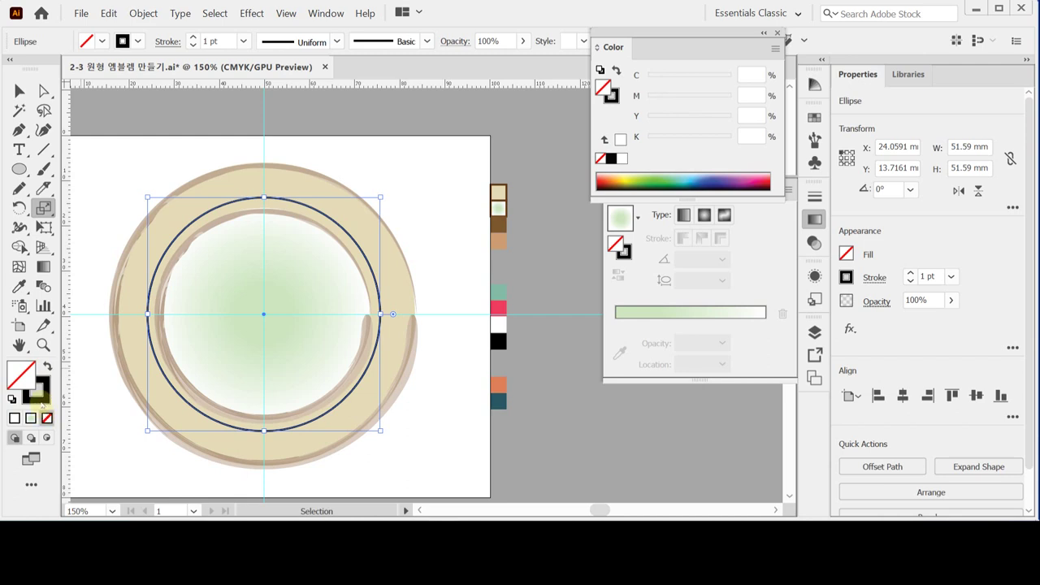
pyautogui.click(39, 396)
# - Delete the bottom anchor point of the black-outlined circle to leave only its upper half arc
pyautogui.press('s')
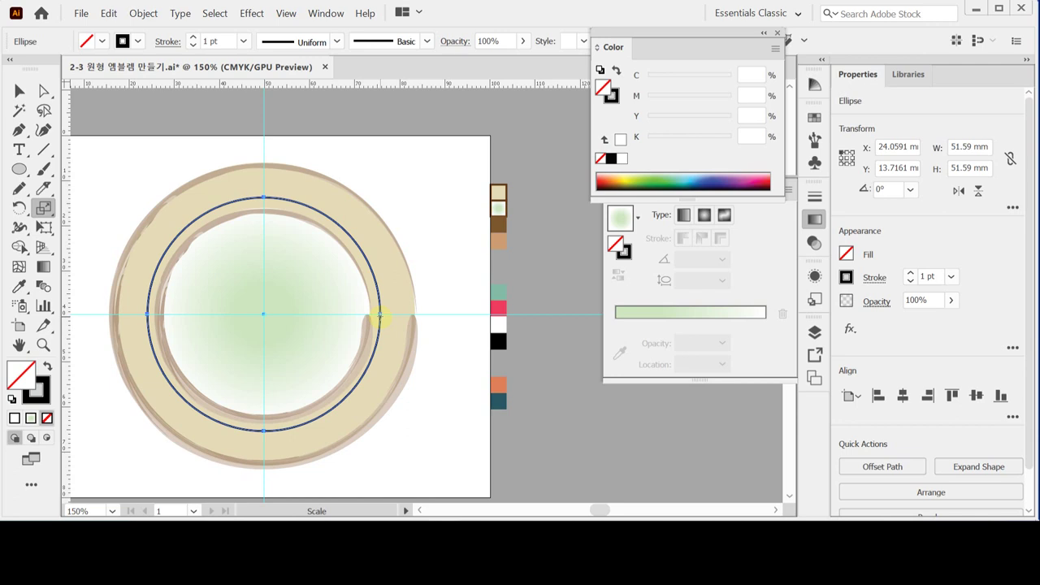
pyautogui.click(44, 90)
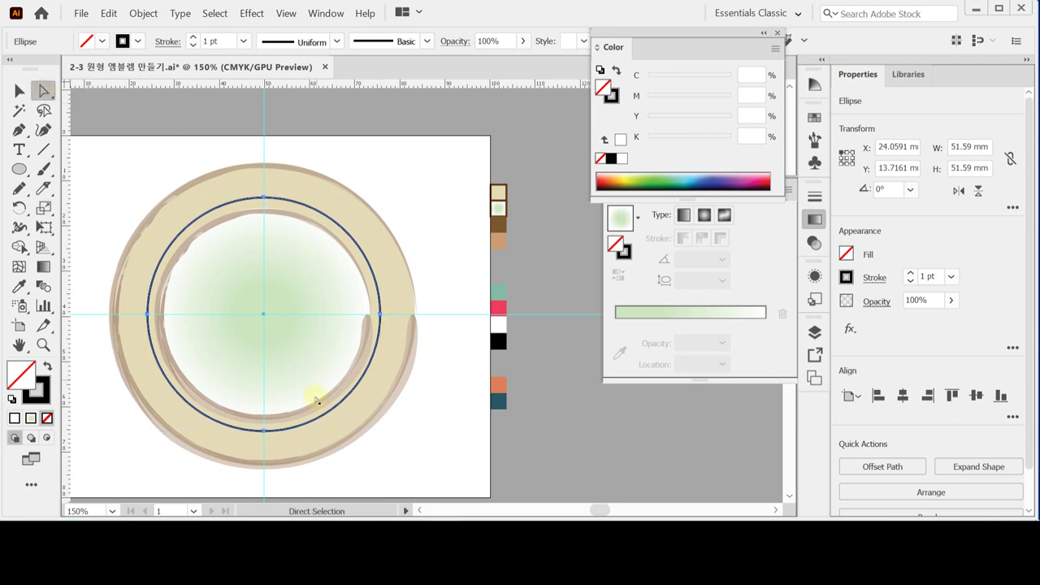
pyautogui.click(263, 432)
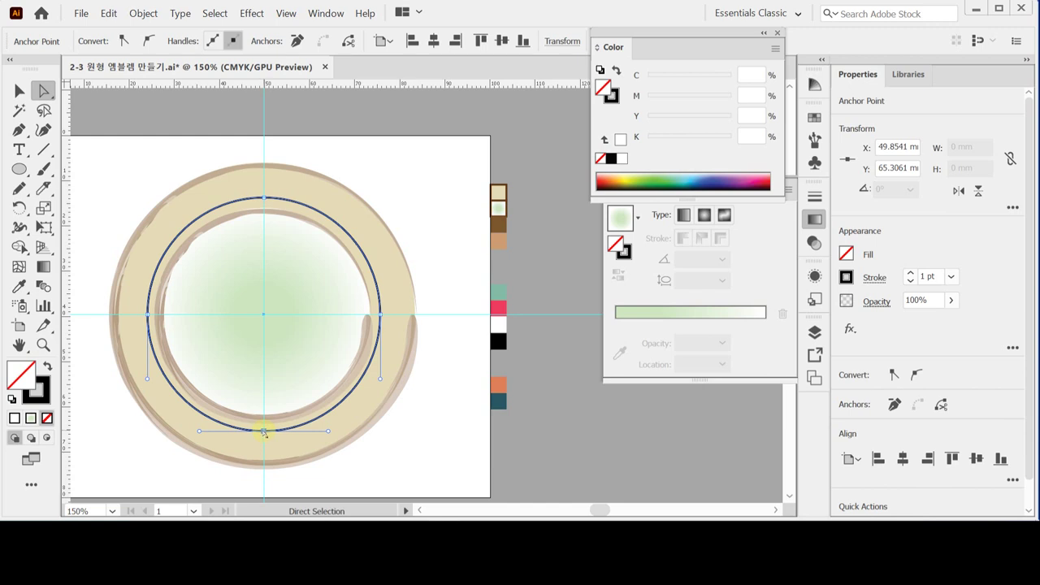
pyautogui.press('Delete')
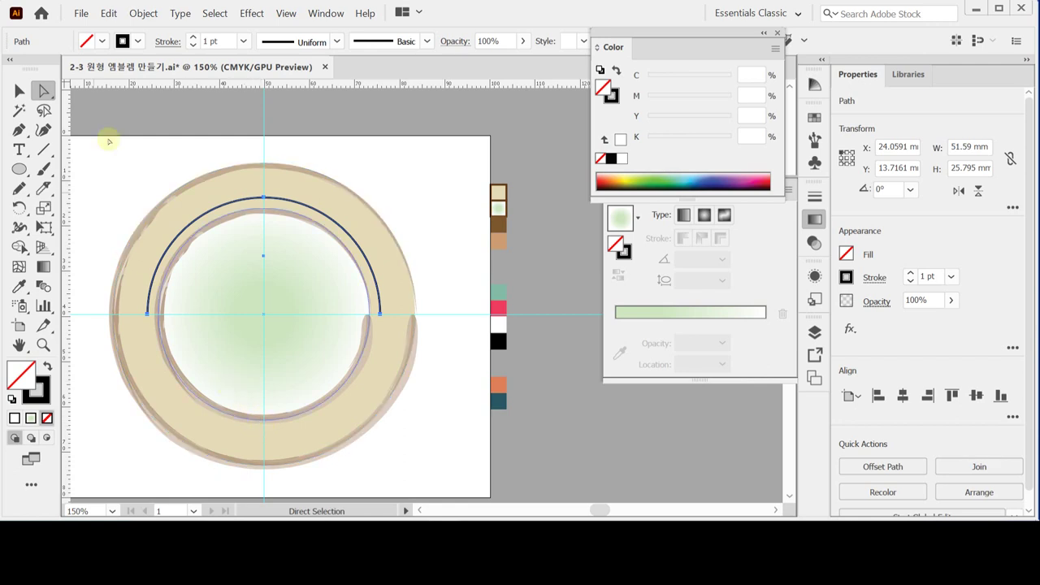
# - Start type on a path at the left end of the upper arc with the Type on a Path tool
pyautogui.click(19, 149)
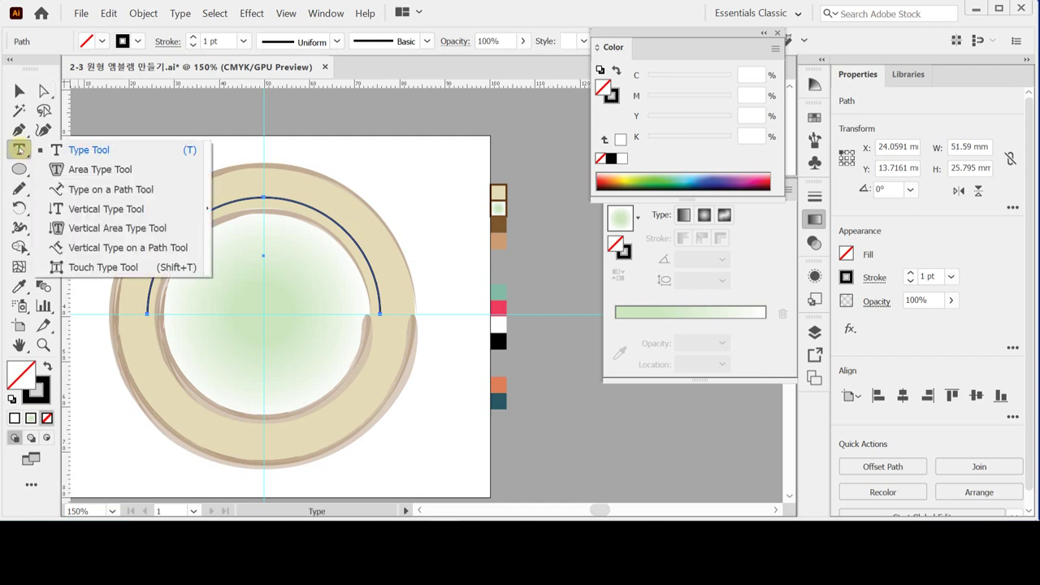
pyautogui.click(57, 149)
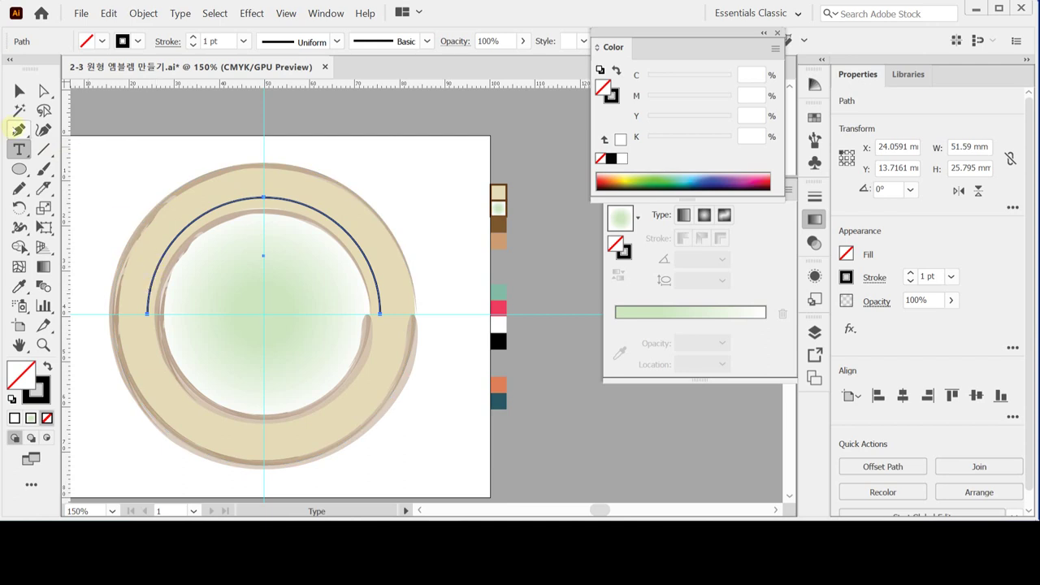
pyautogui.click(19, 149)
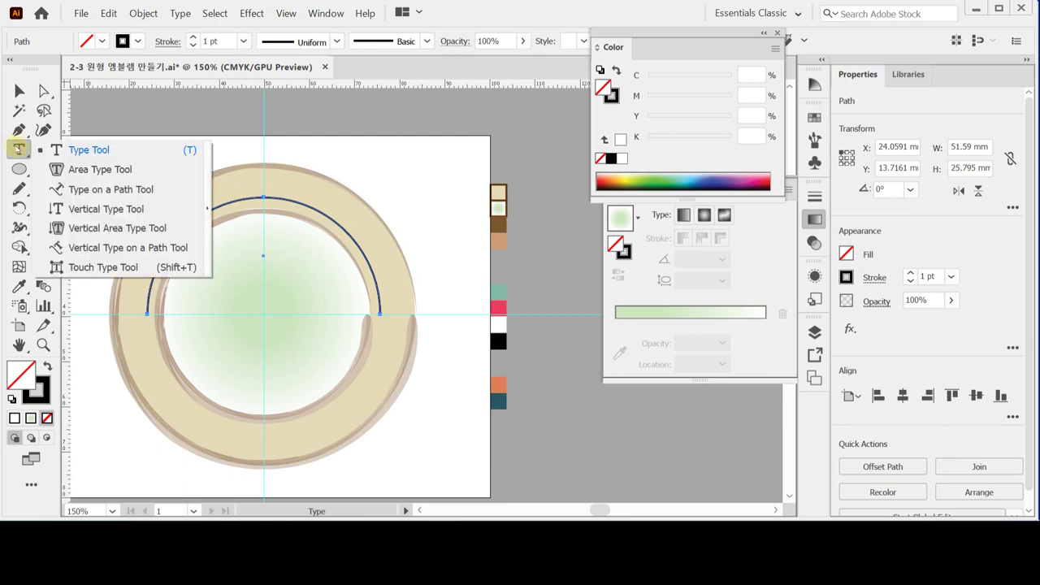
pyautogui.click(96, 192)
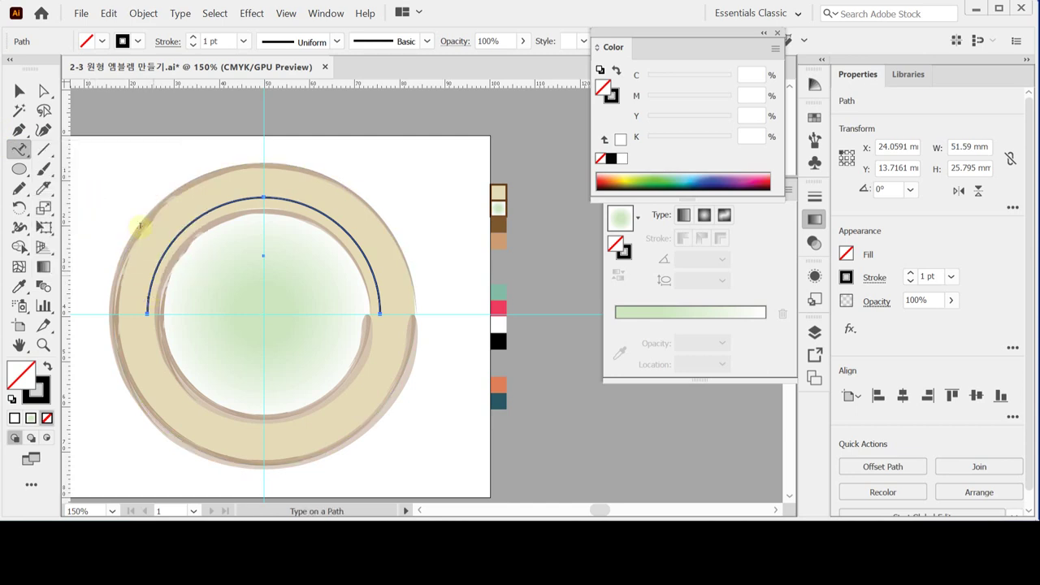
pyautogui.click(19, 149)
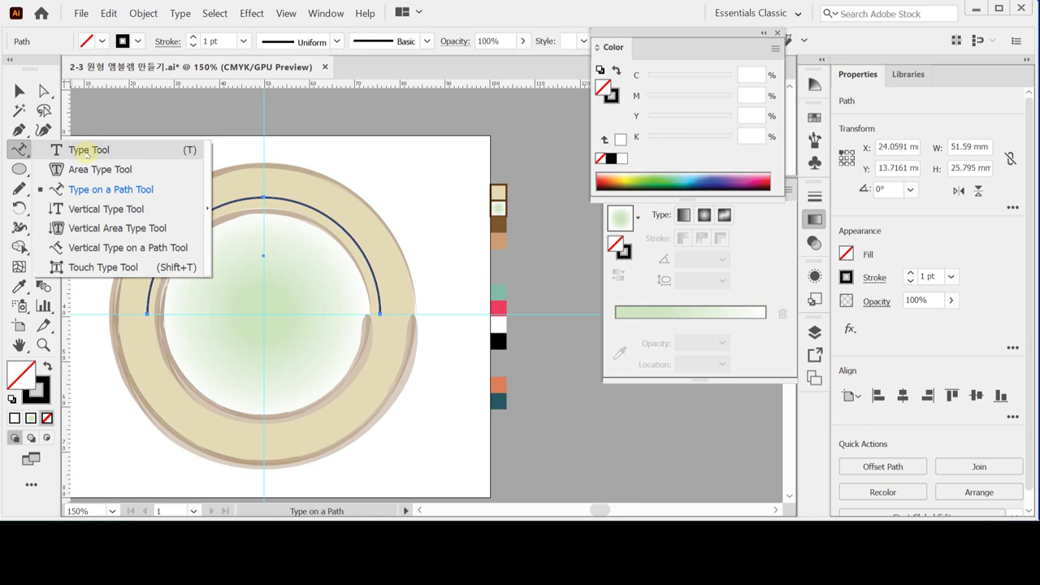
pyautogui.click(85, 195)
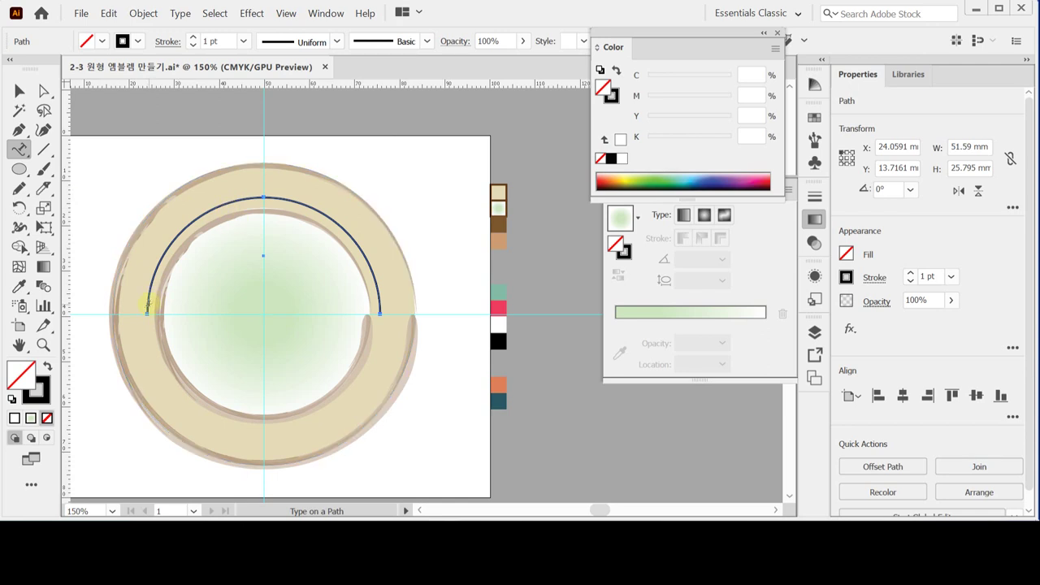
pyautogui.click(147, 304)
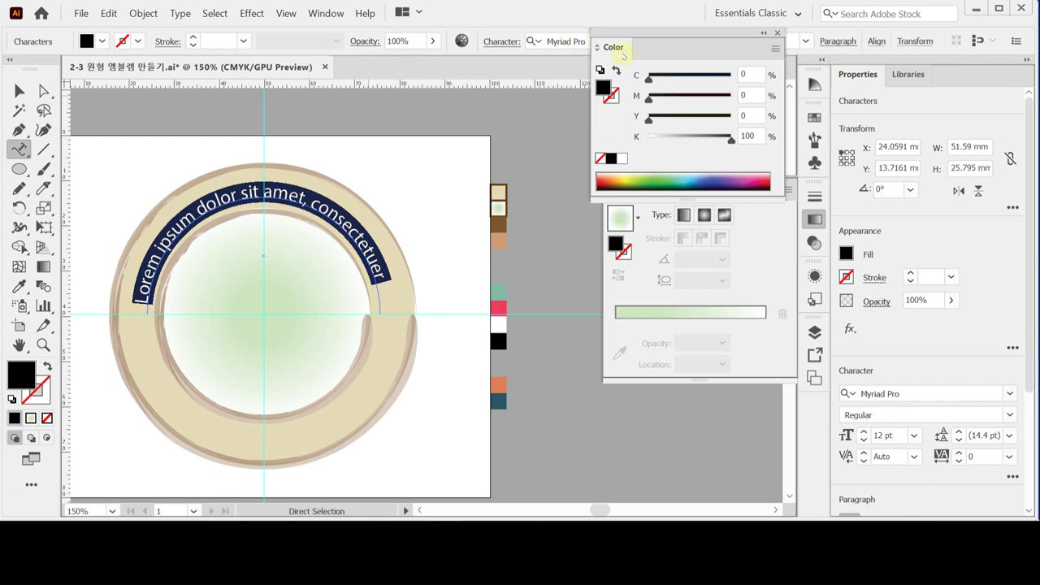
# - Center-align the placeholder text along the arc using the paragraph settings
pyautogui.hotkey('ctrl', 't')
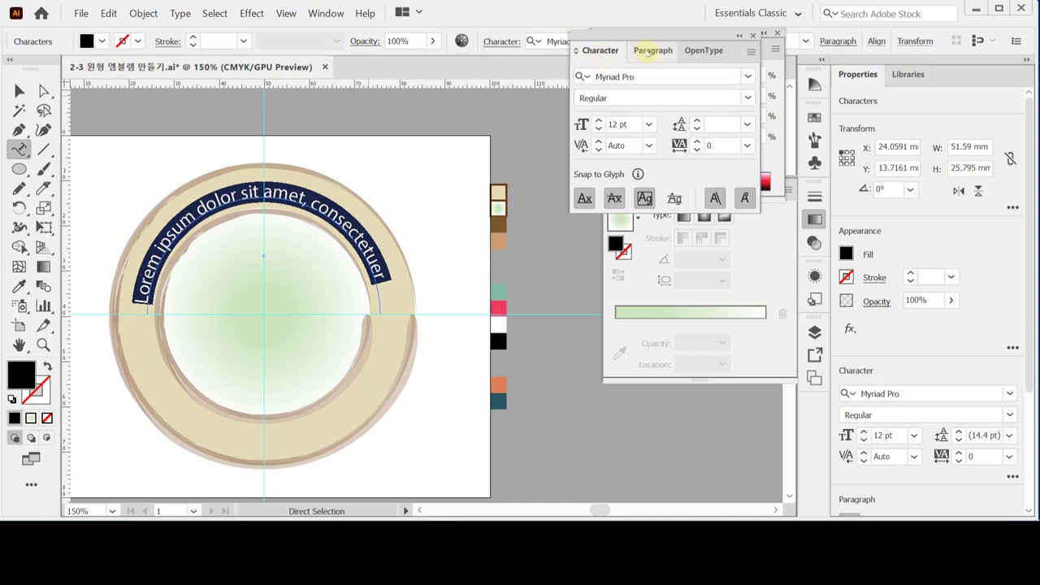
pyautogui.click(652, 50)
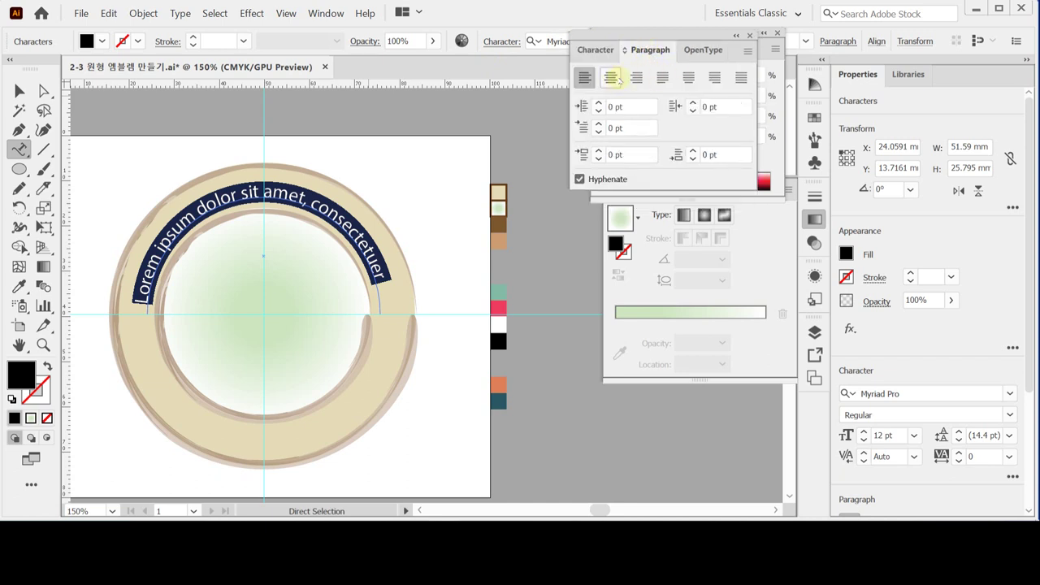
pyautogui.click(611, 78)
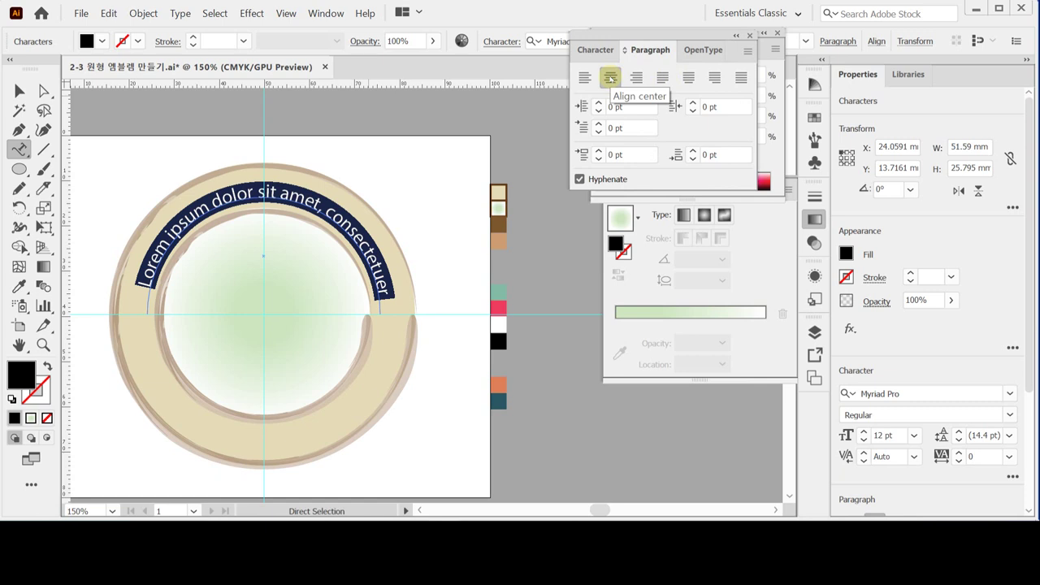
# - Set the arc's placeholder text to Times New Roman Bold at 18 pt
pyautogui.click(598, 49)
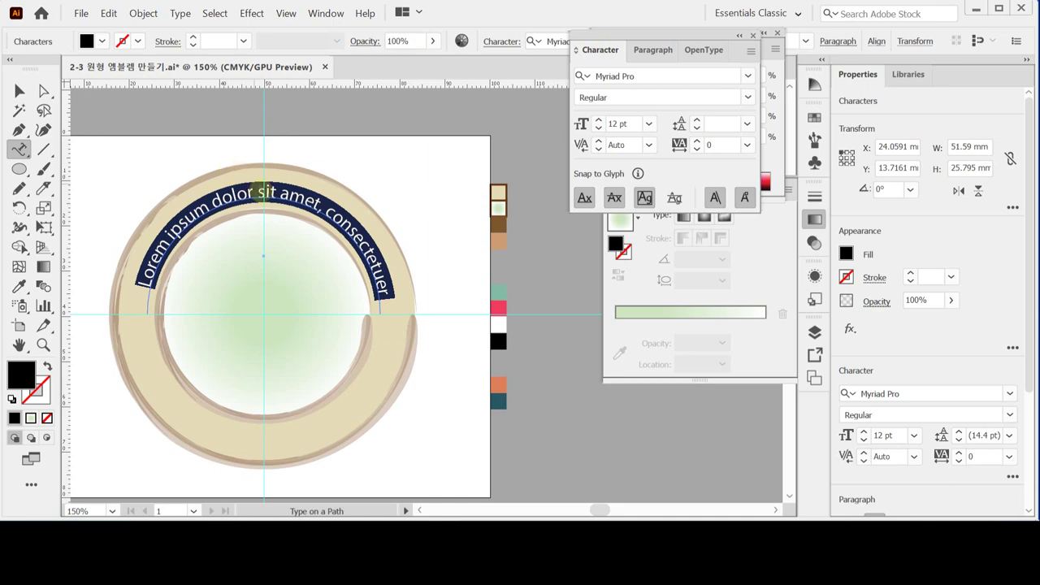
pyautogui.click(620, 79)
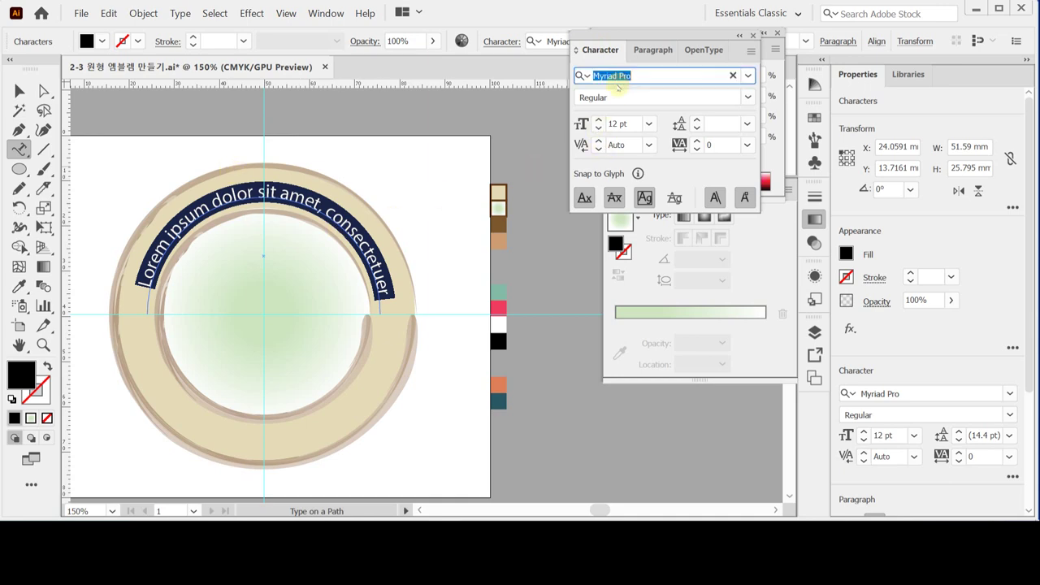
pyautogui.write('tim')
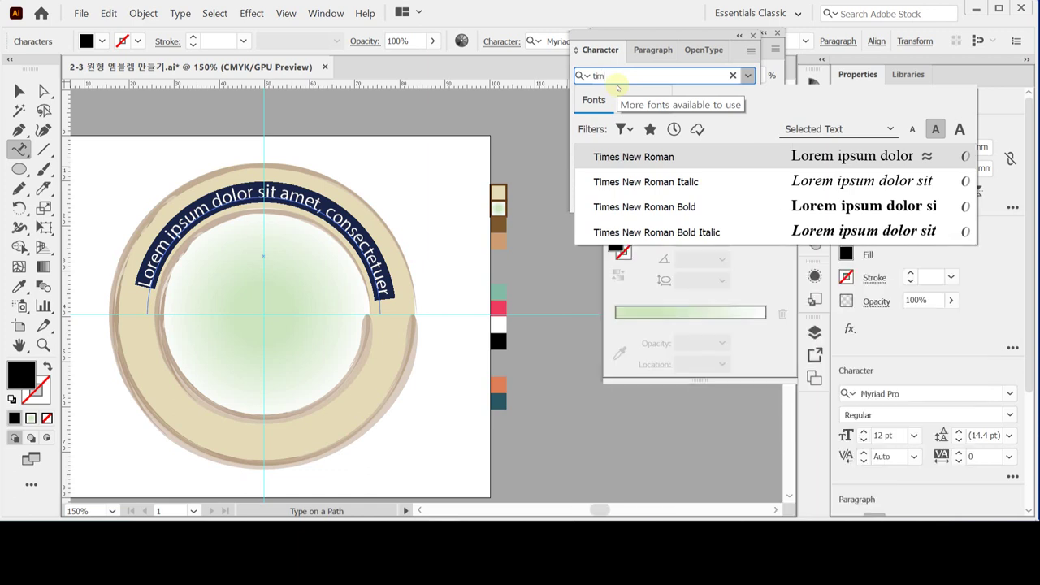
pyautogui.click(648, 207)
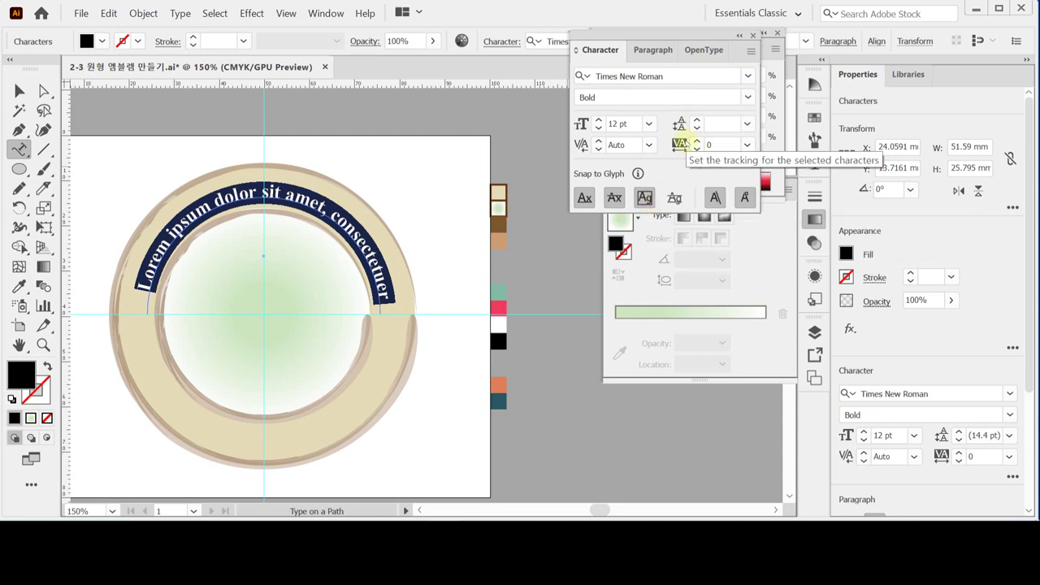
pyautogui.click(598, 119)
pyautogui.click(598, 119)
pyautogui.click(598, 119)
pyautogui.click(598, 120)
pyautogui.click(598, 119)
pyautogui.click(598, 119)
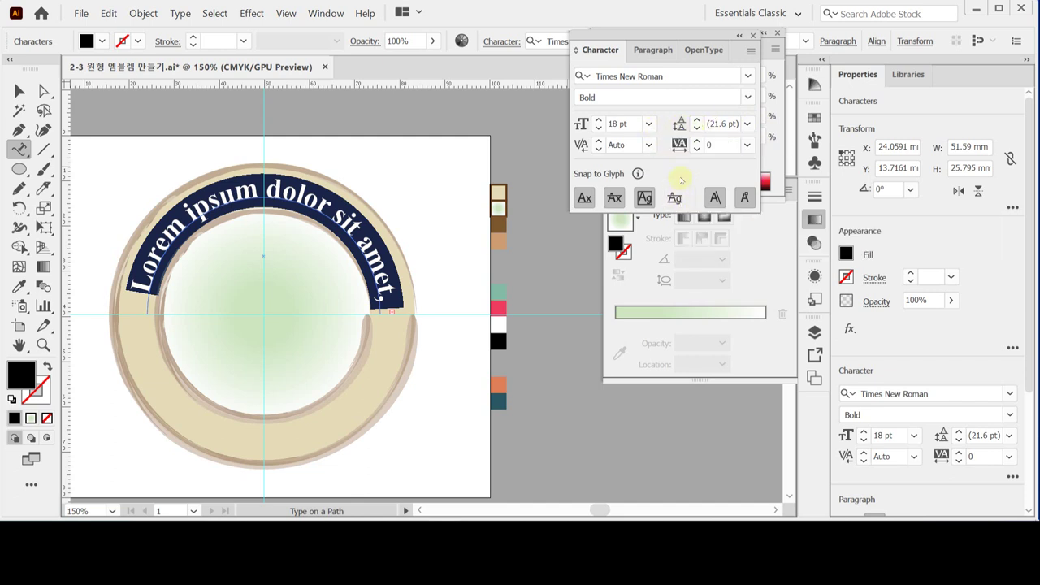
# - Fill the arc text with brown using C 40, M 60, Y 90, K 30
pyautogui.press('ctrl')
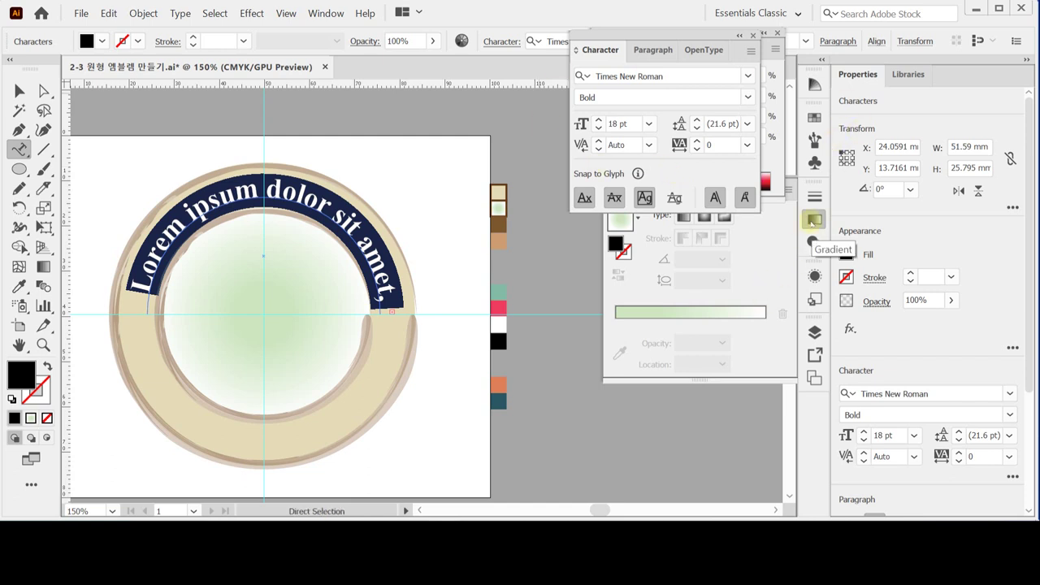
pyautogui.click(815, 220)
pyautogui.moveTo(646, 38); pyautogui.dragTo(645, 246)
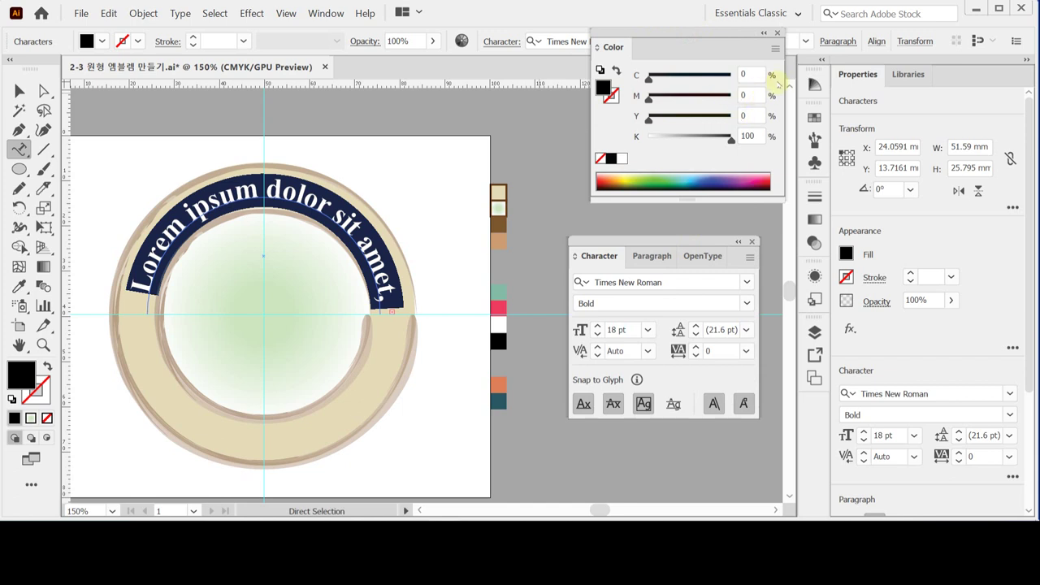
pyautogui.click(742, 74)
pyautogui.write('40')
pyautogui.click(743, 95)
pyautogui.write('60')
pyautogui.click(746, 115)
pyautogui.write('9')
pyautogui.press('BackSpace')
pyautogui.press('BackSpace')
pyautogui.write('9')
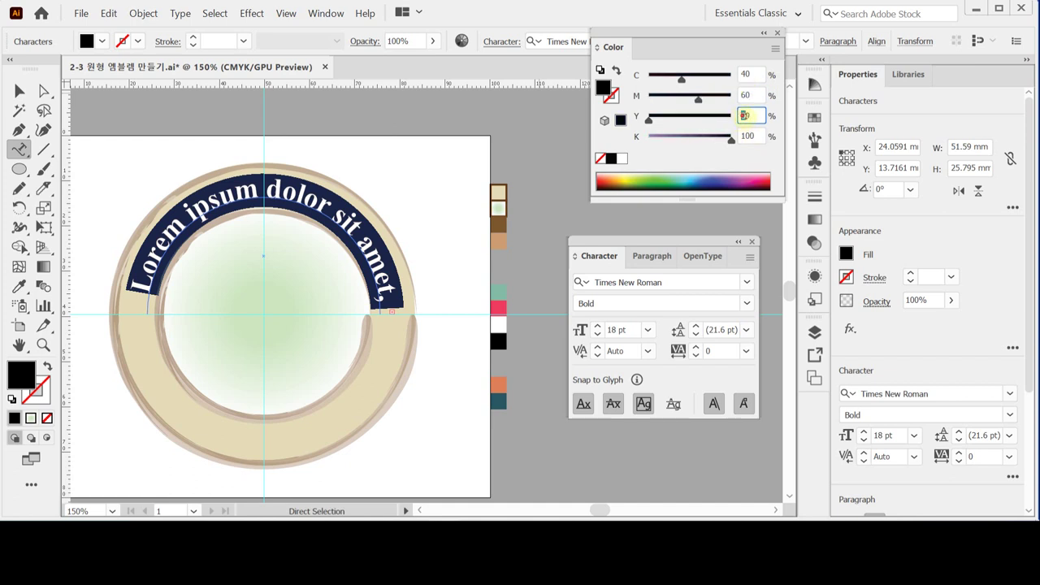
pyautogui.write('0')
pyautogui.press('Tab')
pyautogui.write('30')
pyautogui.press('Return')
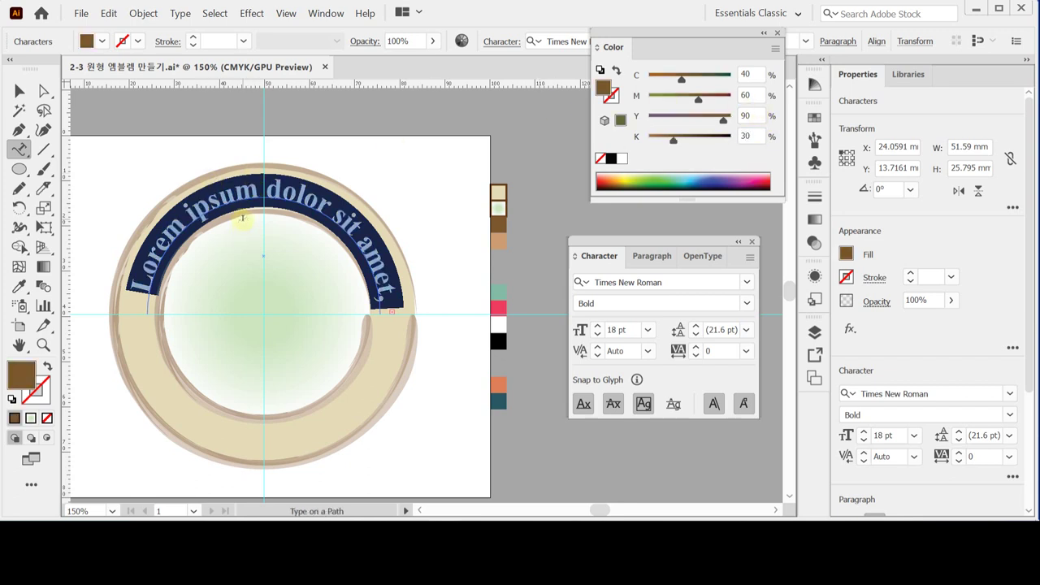
# - Replace the placeholder text on the upper arc with DINOSAUR PARK and save the document
pyautogui.press('capslock')
pyautogui.write('DI')
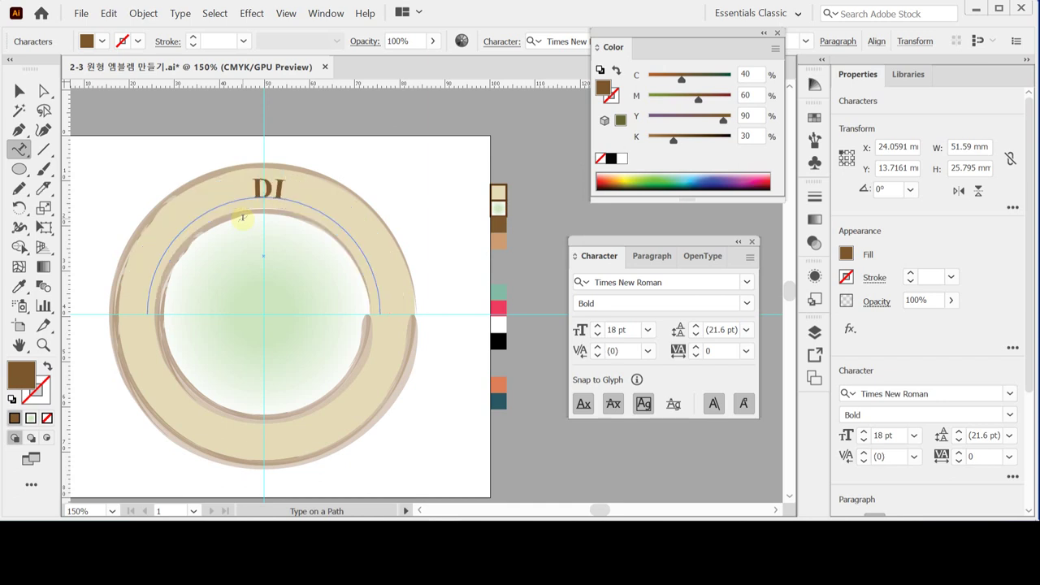
pyautogui.write('N')
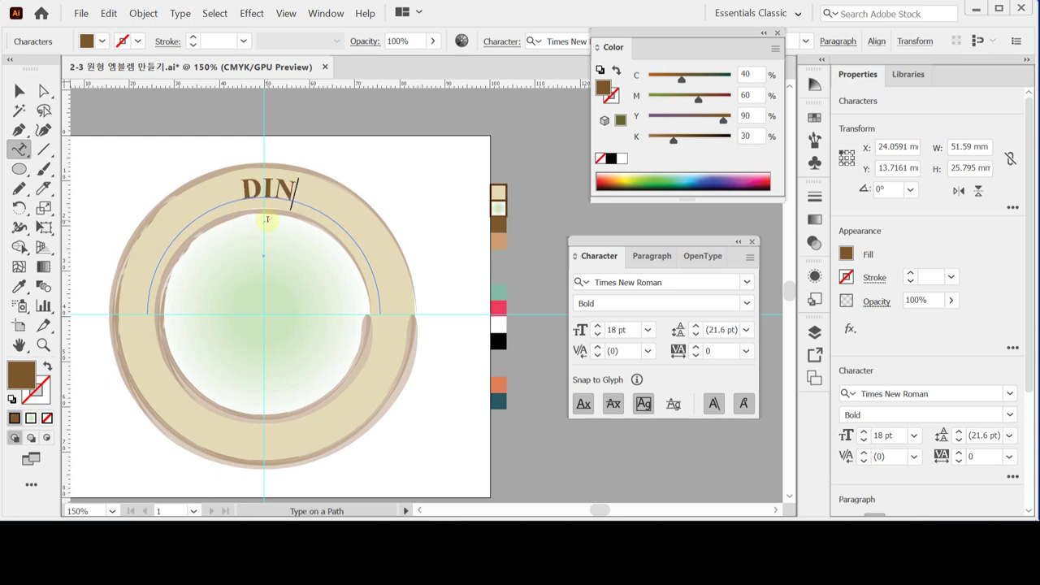
pyautogui.write('OSA')
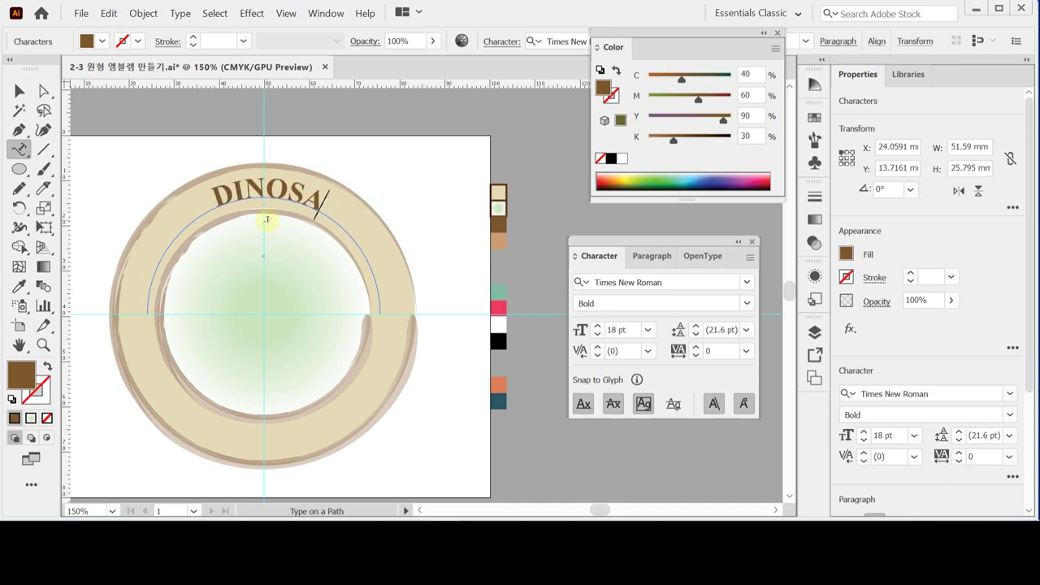
pyautogui.write('UR')
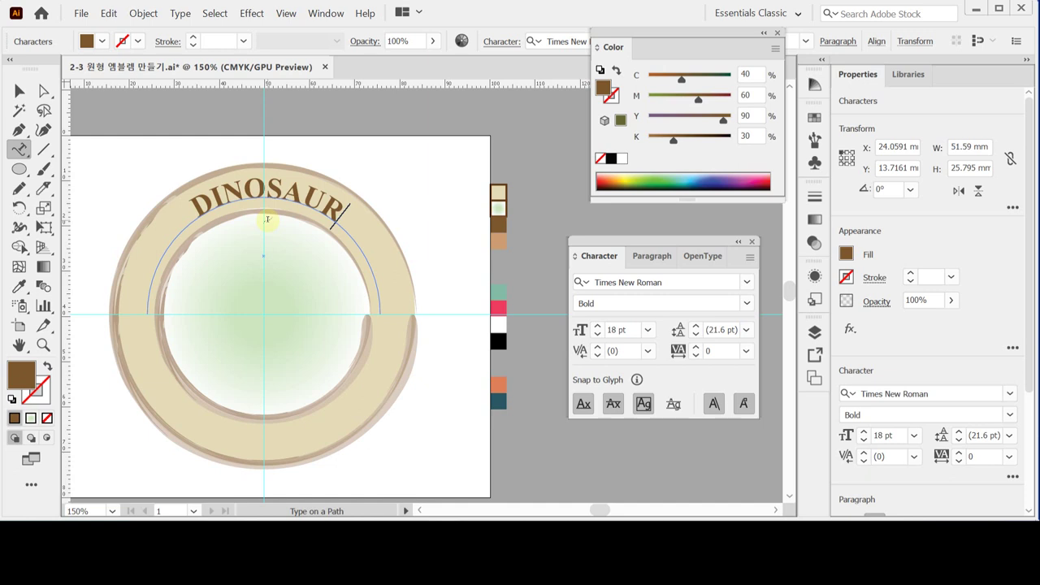
pyautogui.write(' PA')
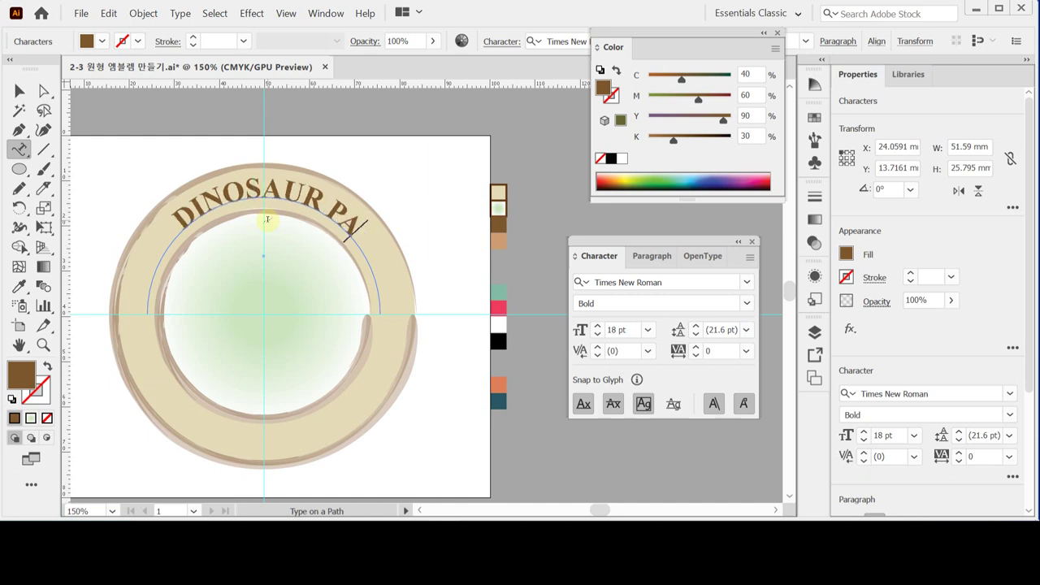
pyautogui.write('RT')
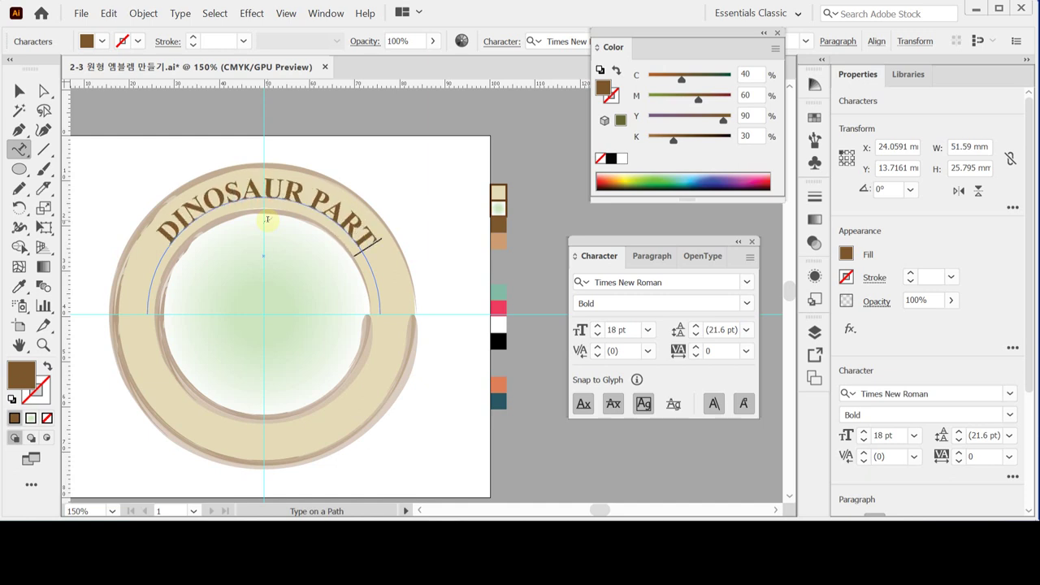
pyautogui.press('BackSpace')
pyautogui.write('K')
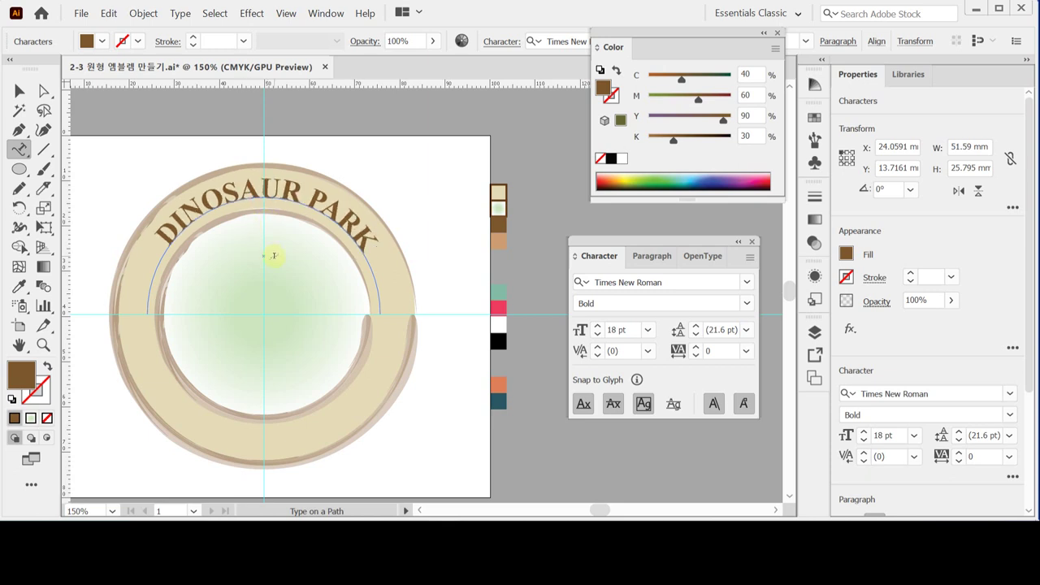
pyautogui.click(247, 207)
pyautogui.hotkey('ctrl', 's')
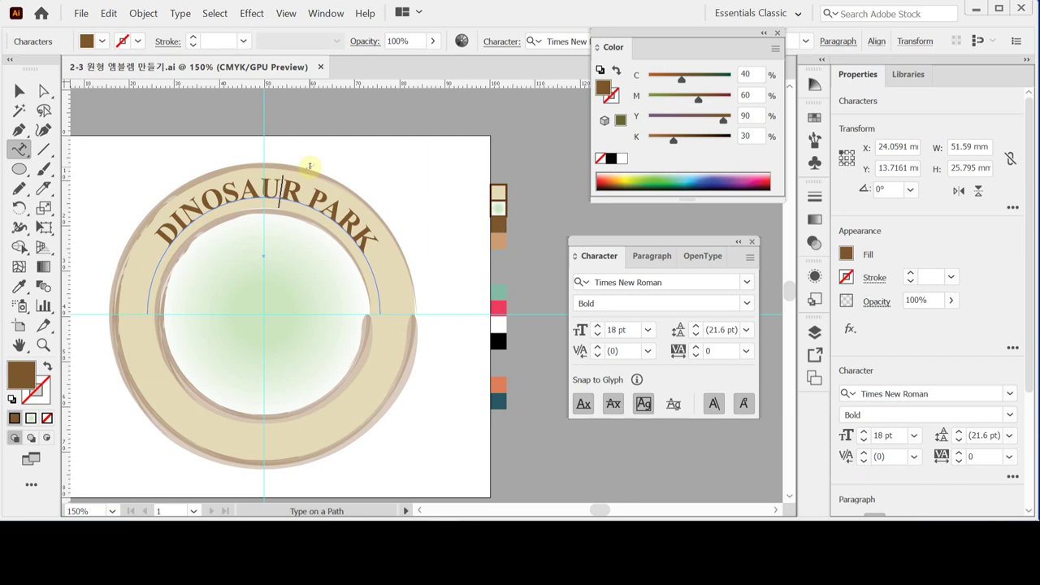
# - Create a copy of the outer beige circle scaled uniformly to 90%
pyautogui.press('ctrl')
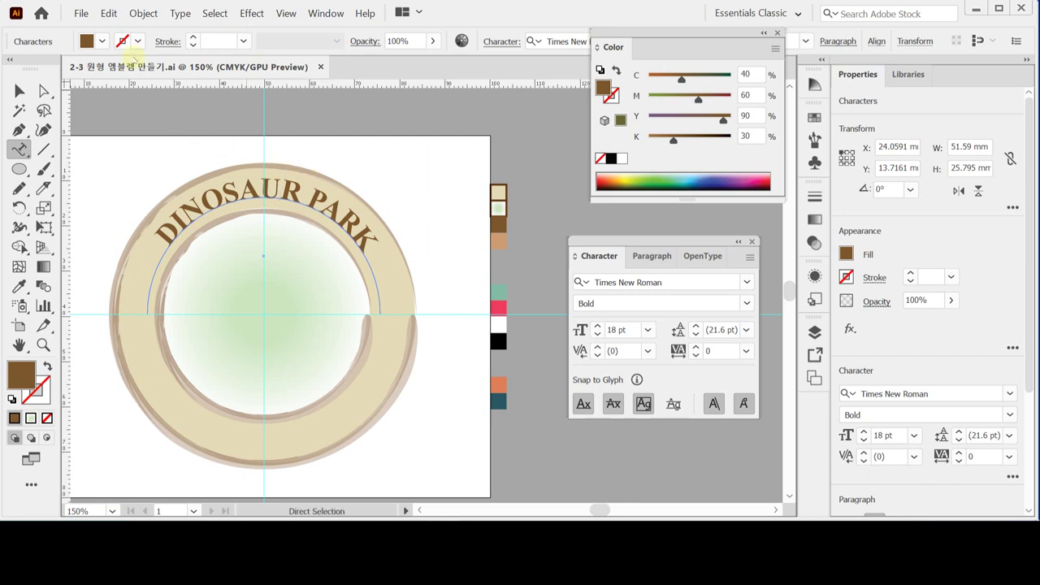
pyautogui.click(19, 91)
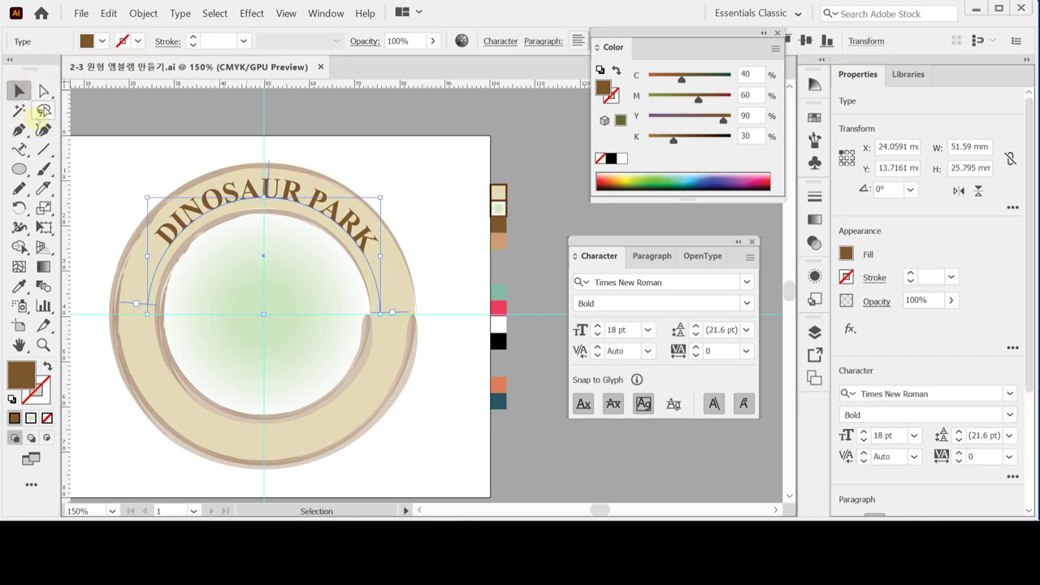
pyautogui.click(245, 462)
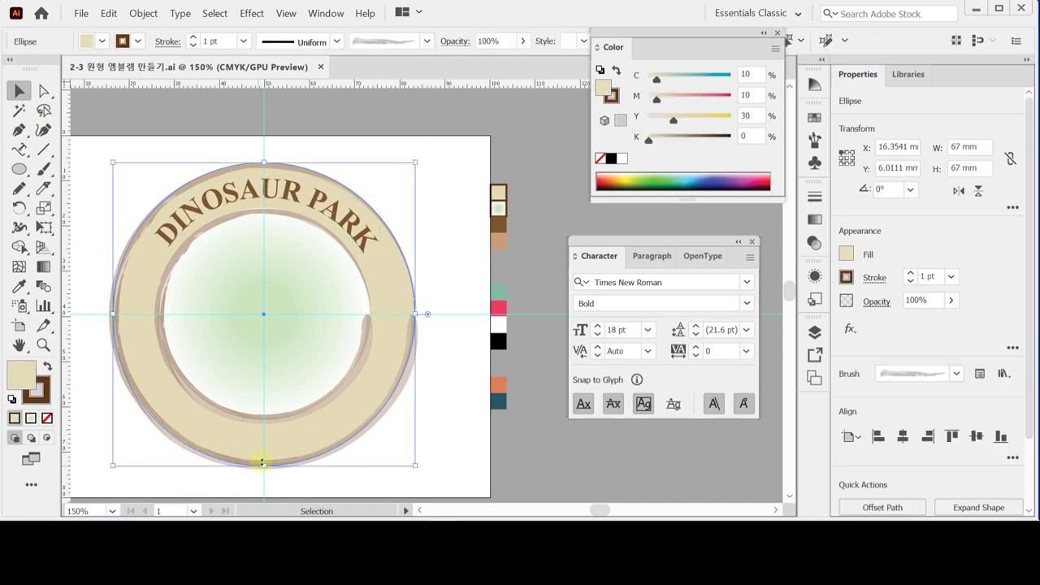
pyautogui.click(44, 208)
pyautogui.doubleClick(44, 208)
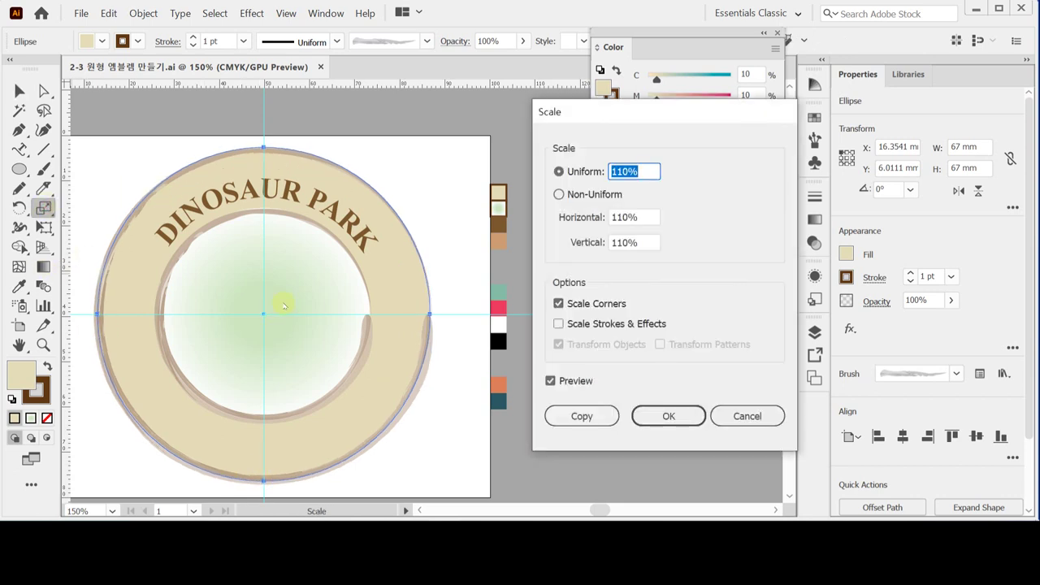
pyautogui.write('90')
pyautogui.click(592, 419)
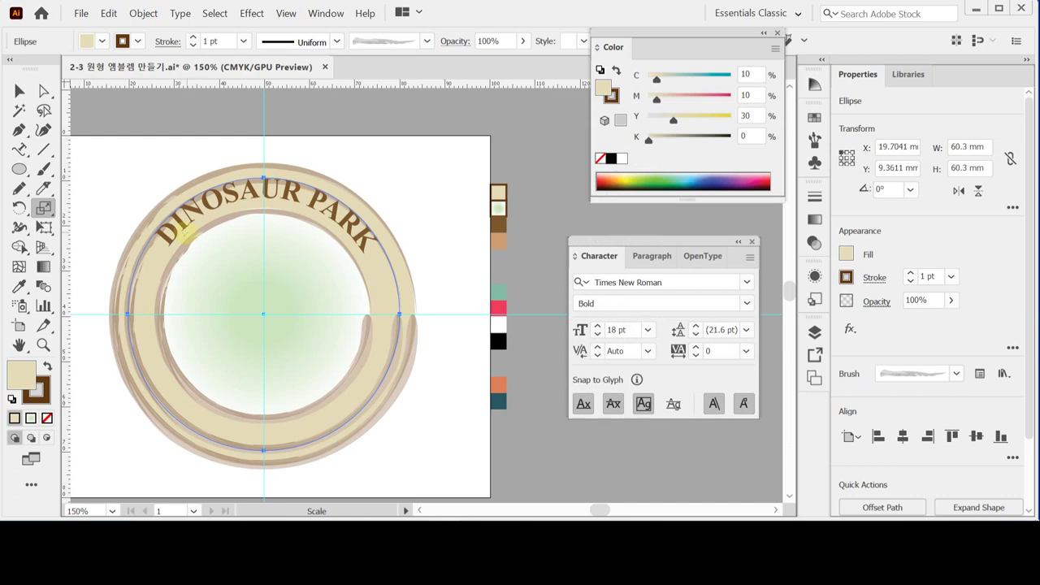
# - Reset the 90% circle to the default fill and black stroke, and remove its fill
pyautogui.click(12, 399)
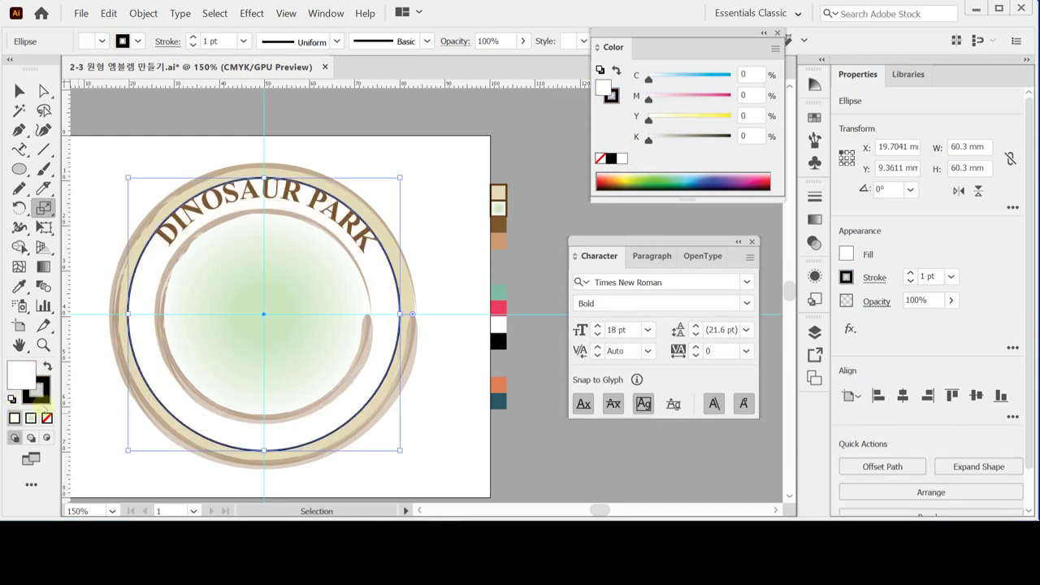
pyautogui.click(46, 419)
pyautogui.click(38, 398)
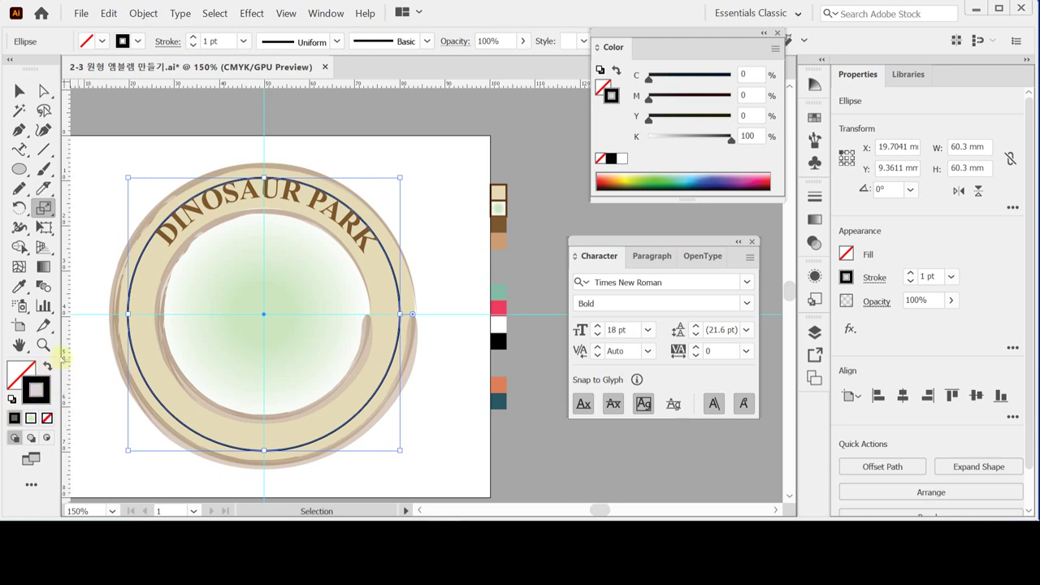
# - Cut the black-outlined circle at its lower left and lower right, at matching heights, with the Scissors tool
pyautogui.click(42, 209)
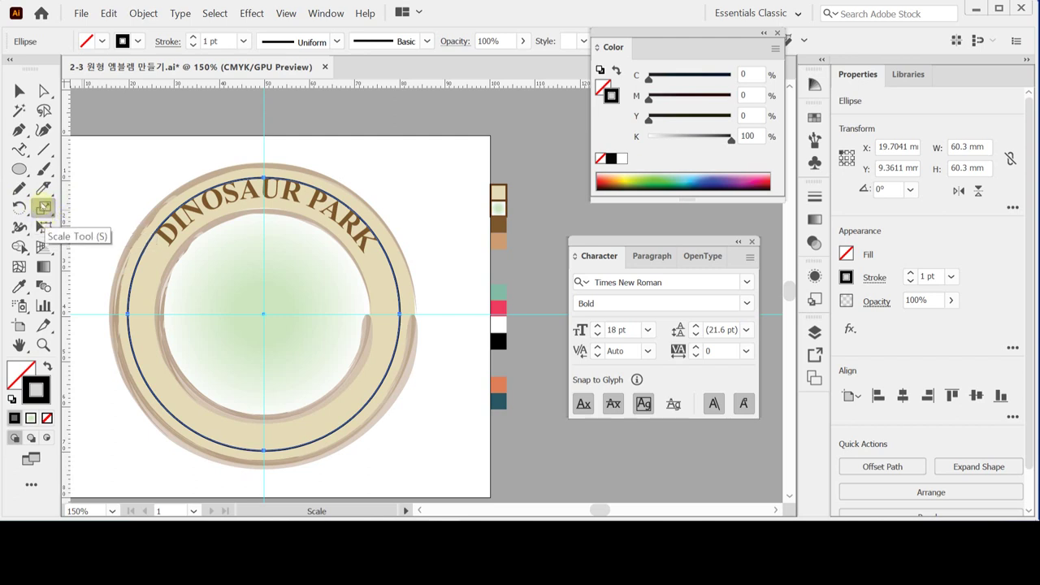
pyautogui.click(43, 189)
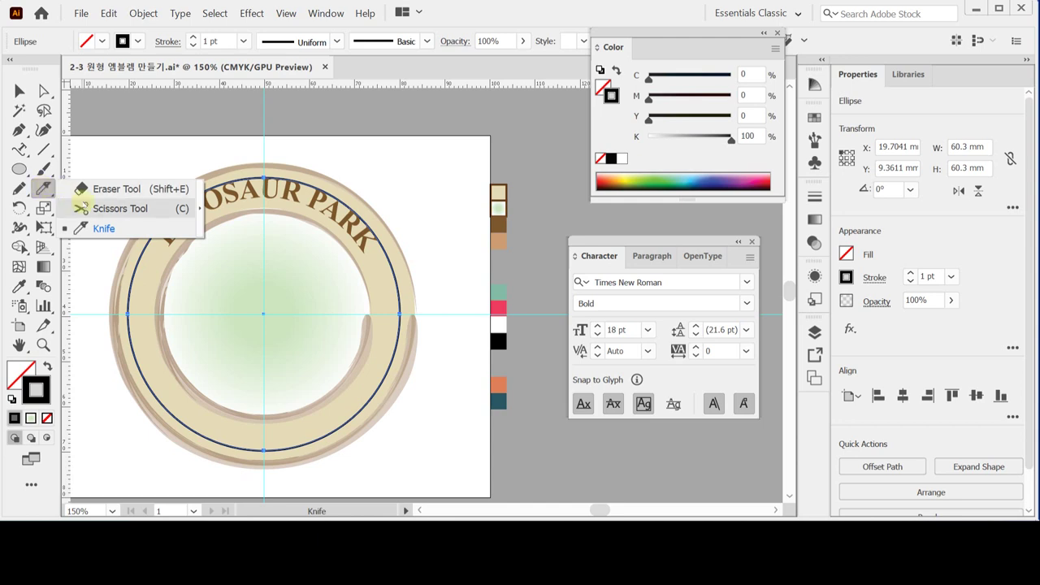
pyautogui.click(81, 208)
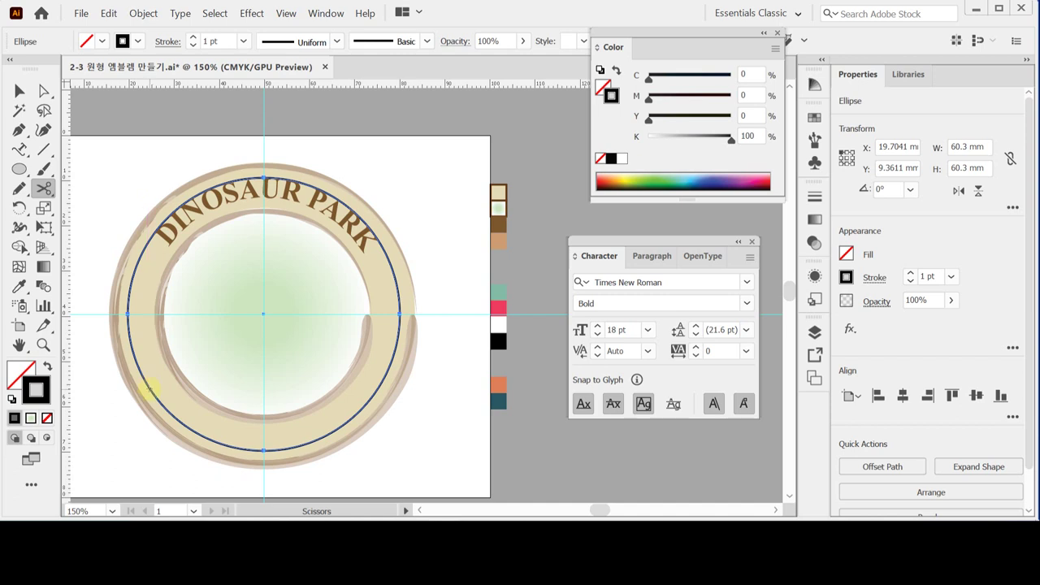
pyautogui.click(151, 388)
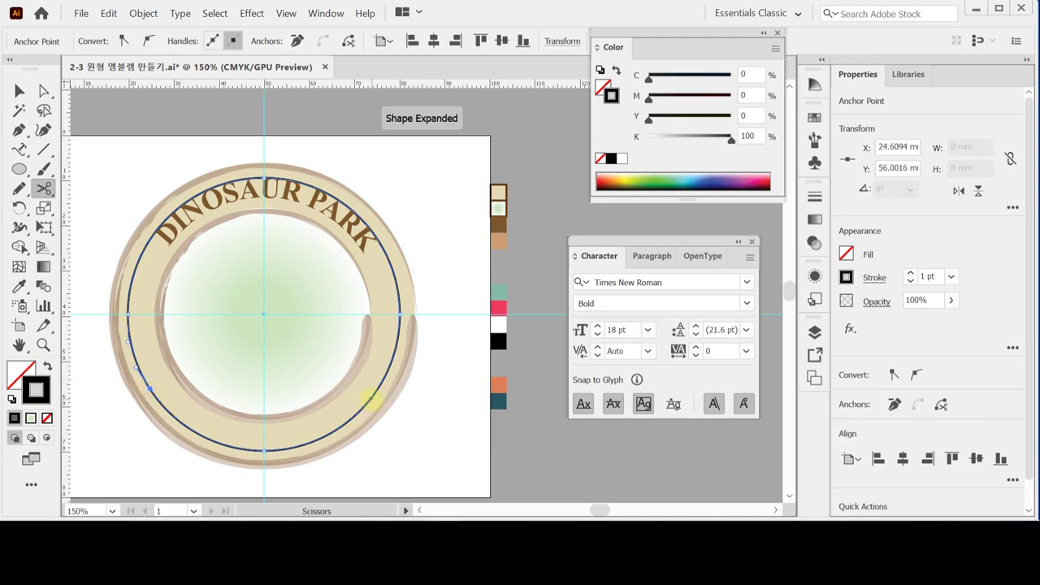
pyautogui.click(371, 399)
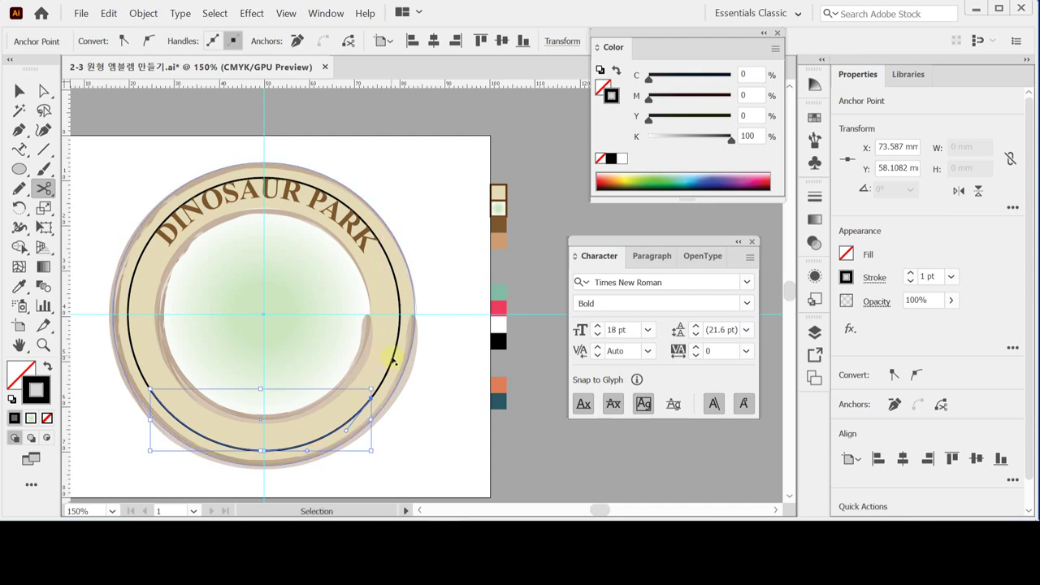
pyautogui.hotkey('ctrl', 'z')
pyautogui.click(378, 389)
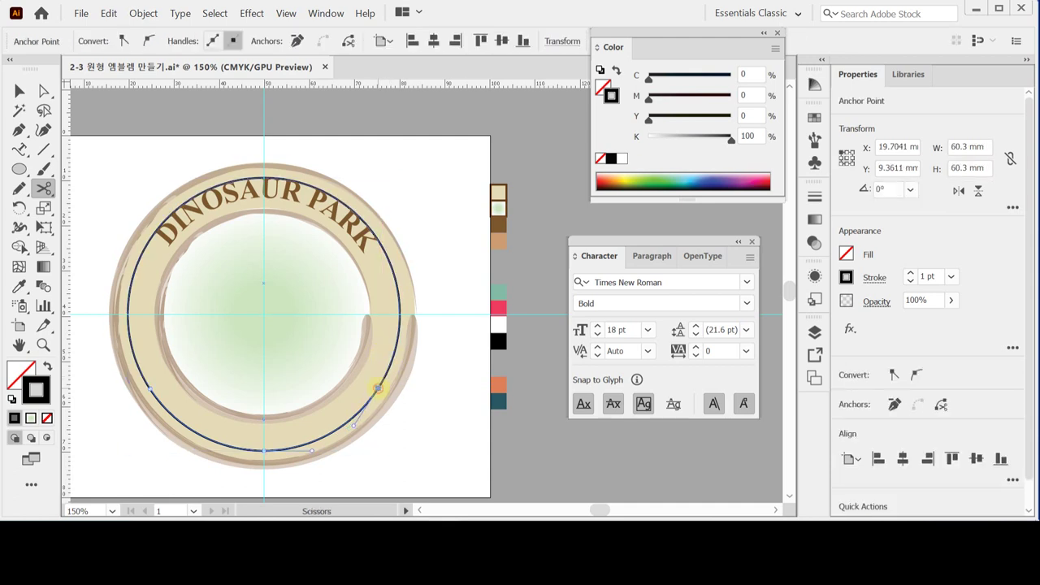
# - Delete the upper part of the cut black circle to leave only its lower arc
pyautogui.press('v')
pyautogui.click(399, 284)
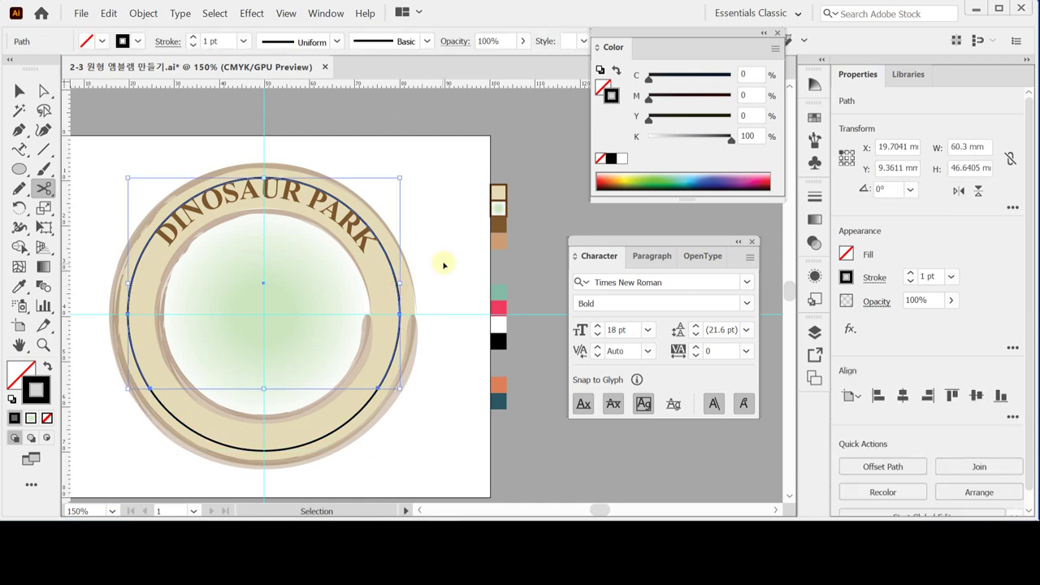
pyautogui.press('Delete')
# - Start type on a path at the right end of the lower arc with the Type on a Path tool
pyautogui.press('c')
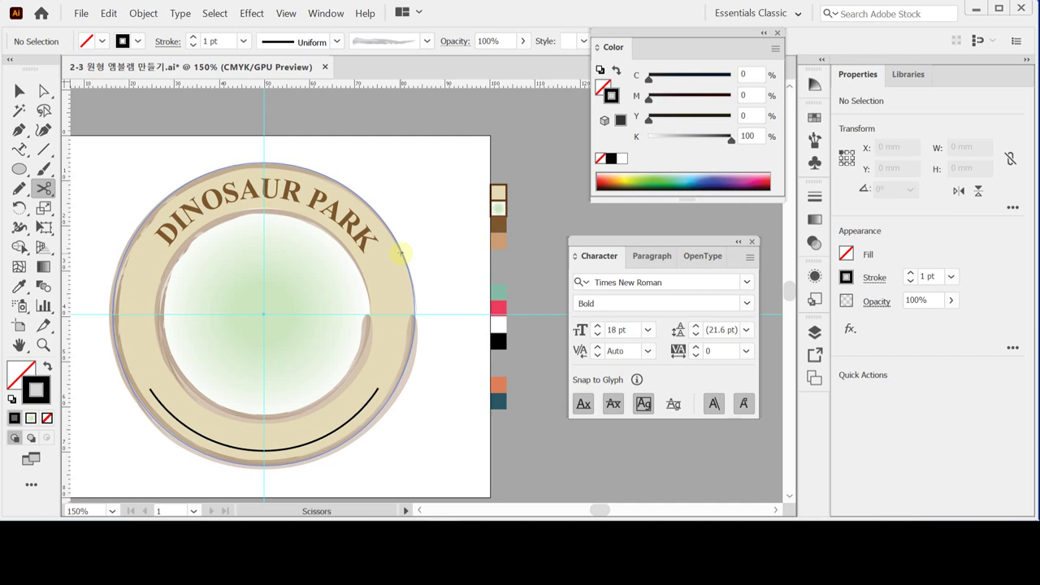
pyautogui.click(402, 253)
pyautogui.click(20, 149)
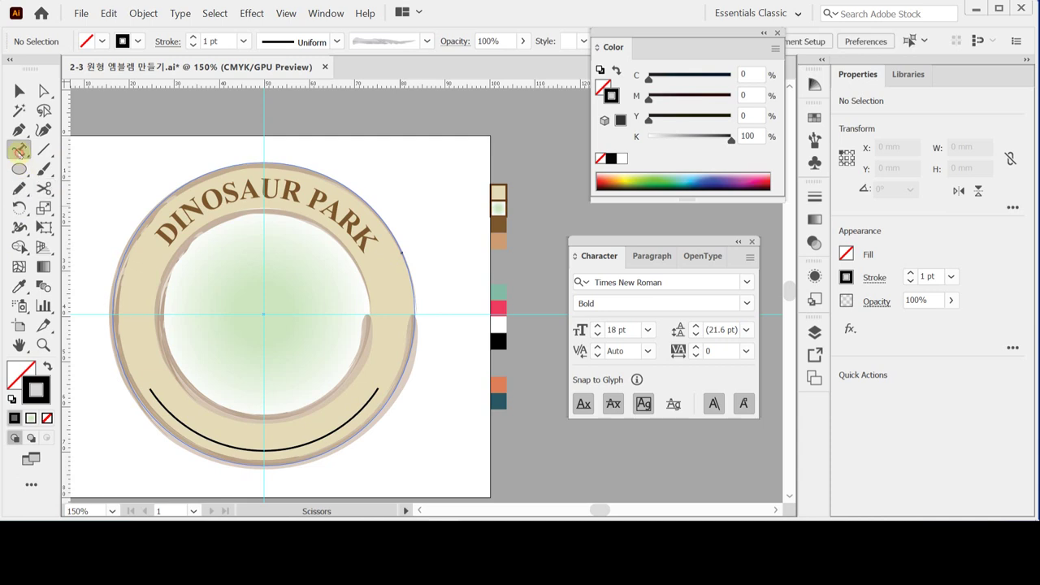
pyautogui.click(81, 189)
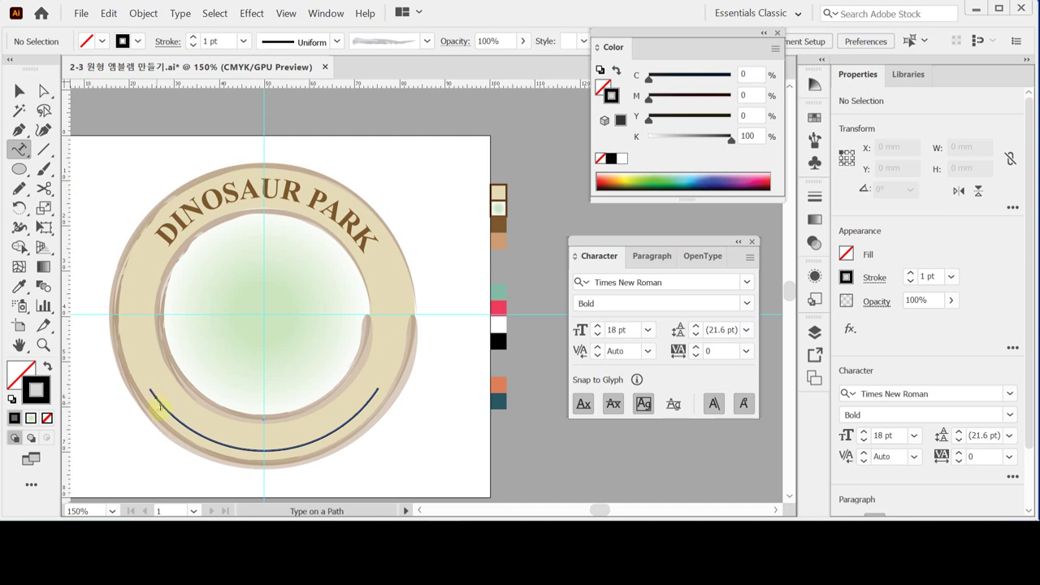
pyautogui.click(375, 394)
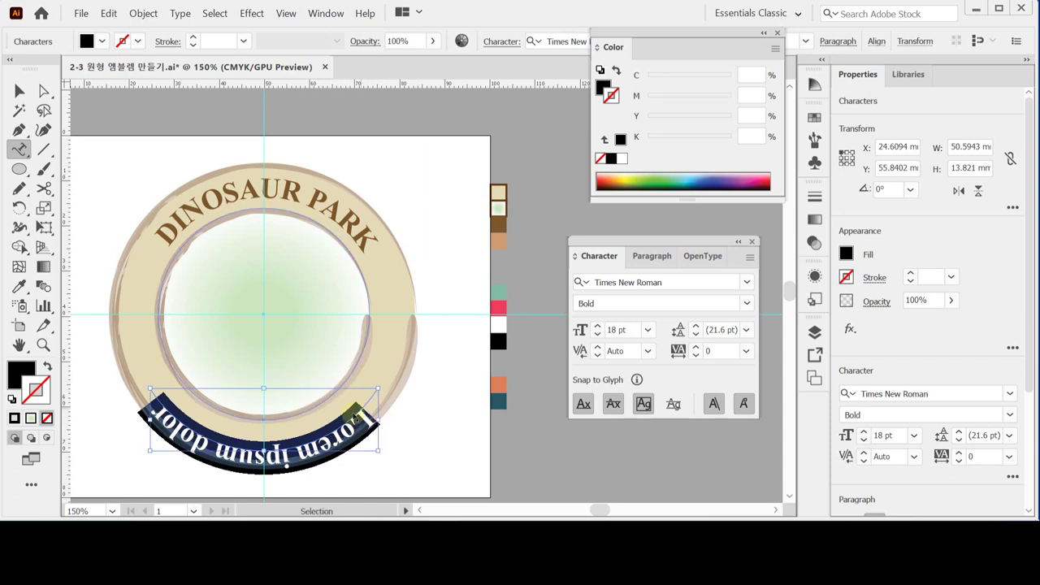
# - Undo the path text and restart it at the right end of the lower arc with the Type on a Path tool
pyautogui.hotkey('ctrl', 'z')
pyautogui.click(157, 400)
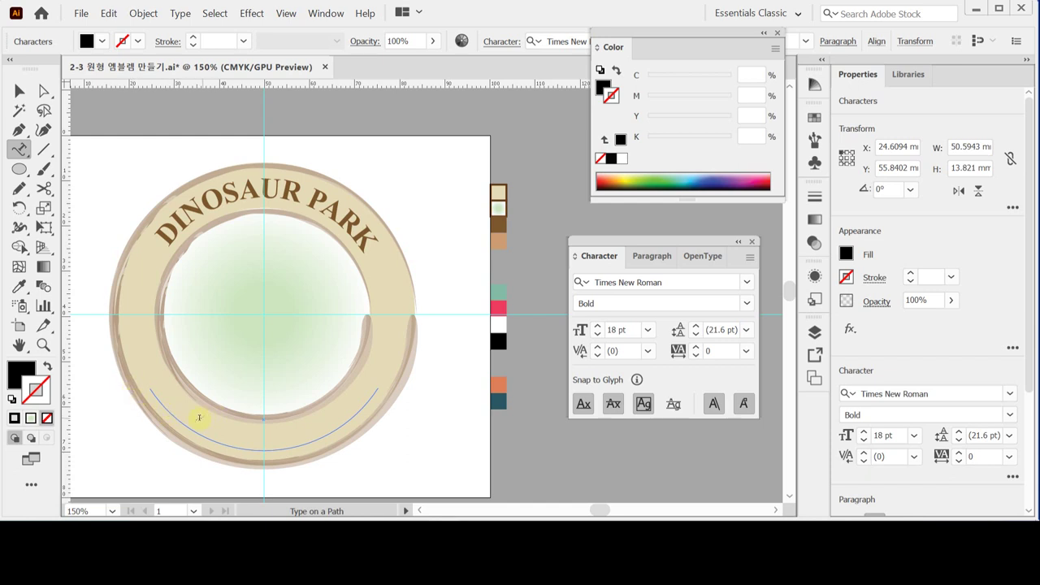
pyautogui.hotkey('ctrl', 'z')
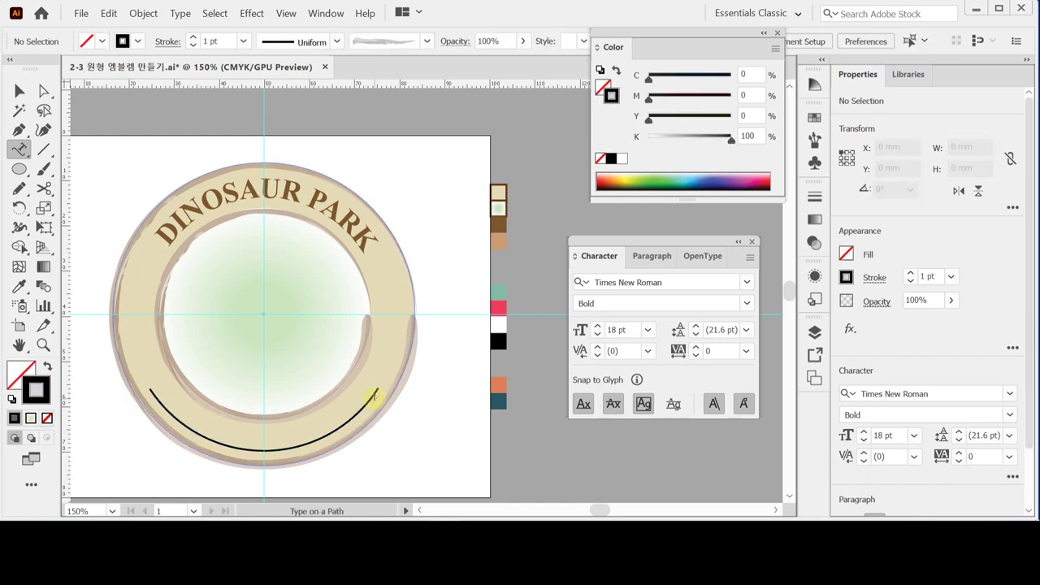
pyautogui.click(374, 395)
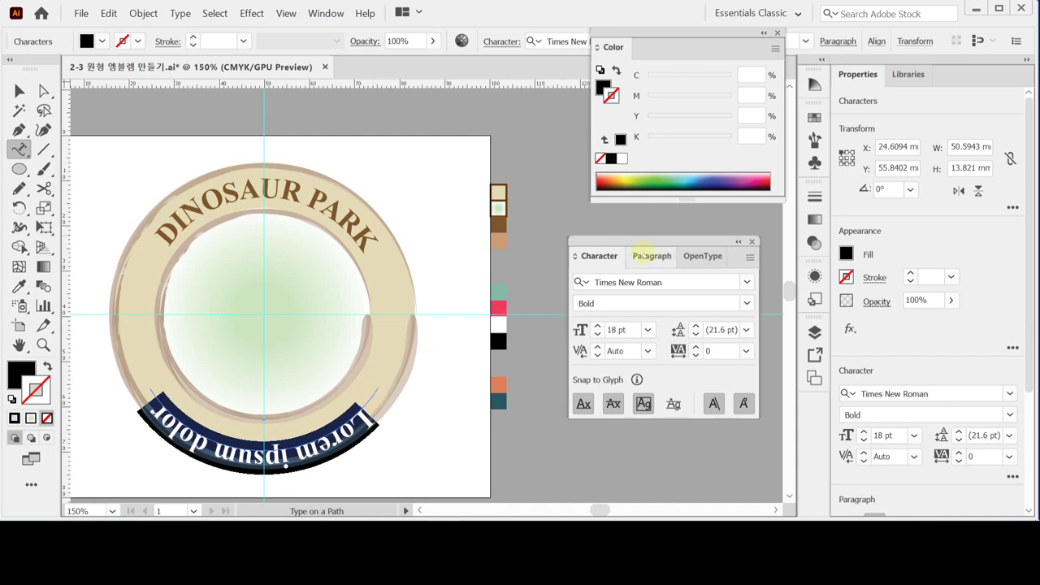
# - Use centre alignment and a 12 pt font size for the placeholder text on the lower arc
pyautogui.click(650, 256)
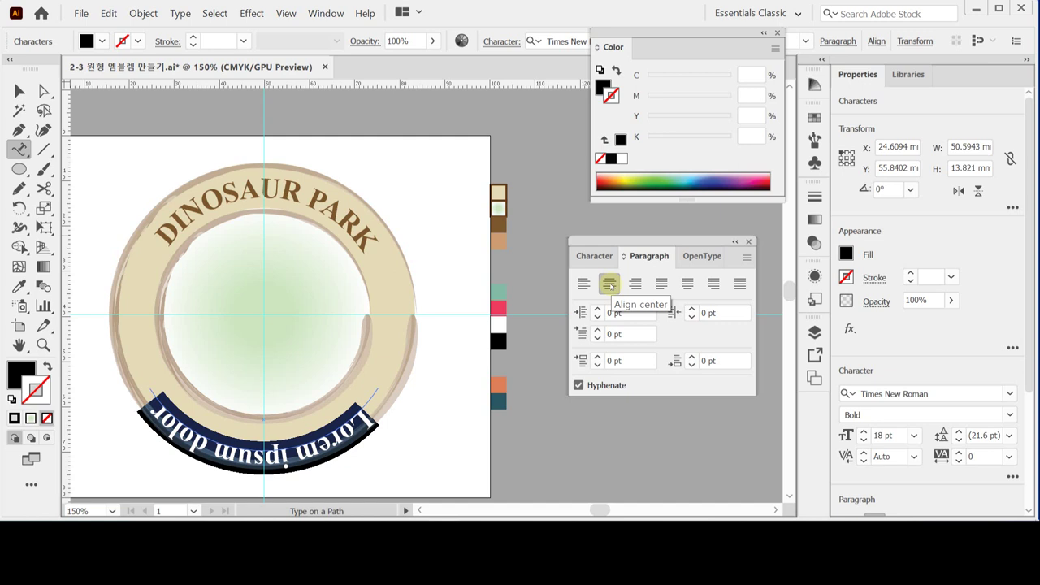
pyautogui.click(593, 256)
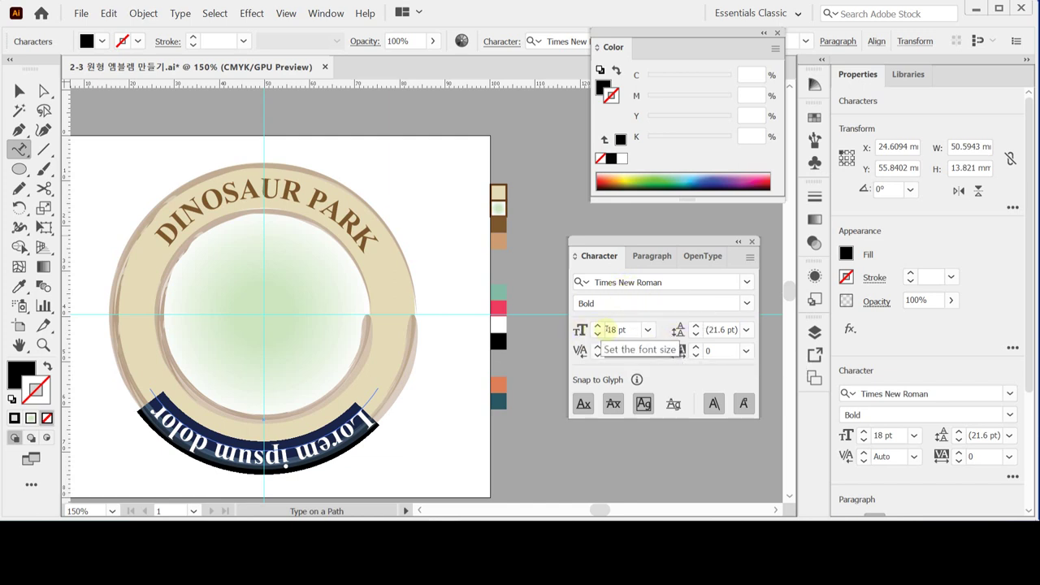
pyautogui.click(597, 334)
pyautogui.click(597, 334)
pyautogui.click(597, 334)
pyautogui.click(597, 334)
pyautogui.click(598, 334)
pyautogui.click(598, 334)
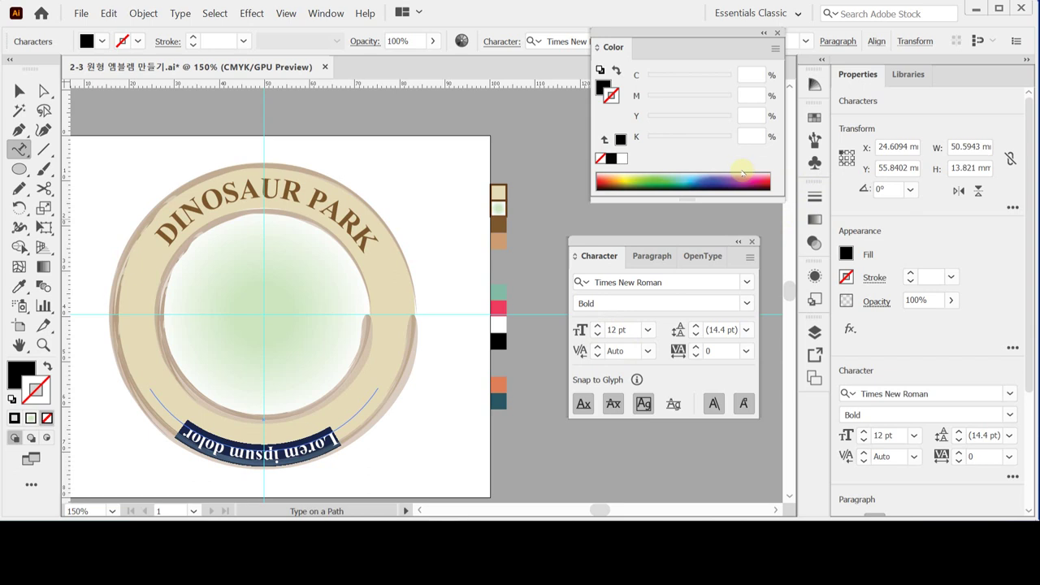
# - Set the placeholder text's fill to C 40, M 60, Y 90, K 30
pyautogui.click(599, 88)
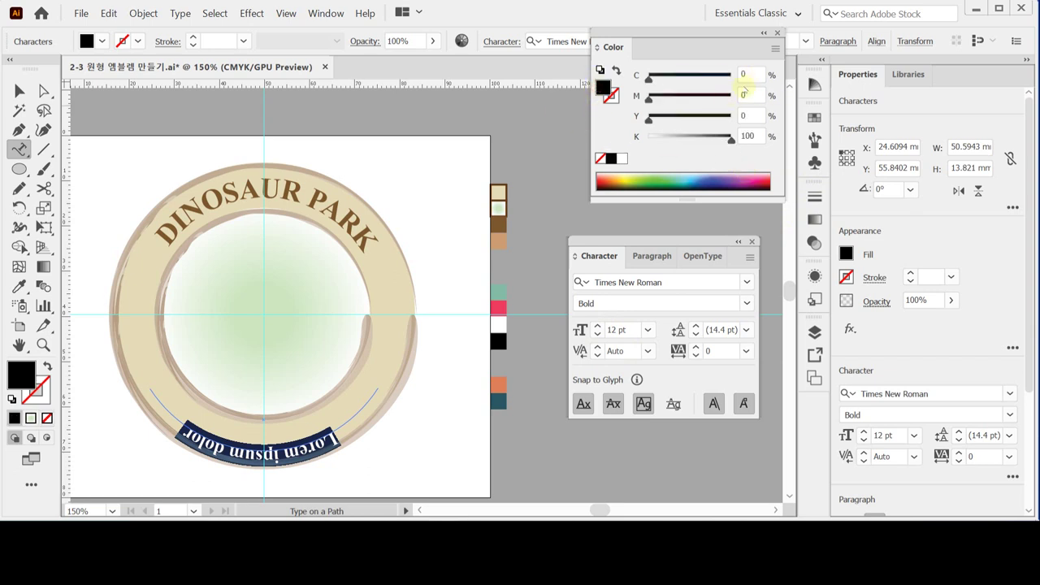
pyautogui.press('v')
pyautogui.click(20, 150)
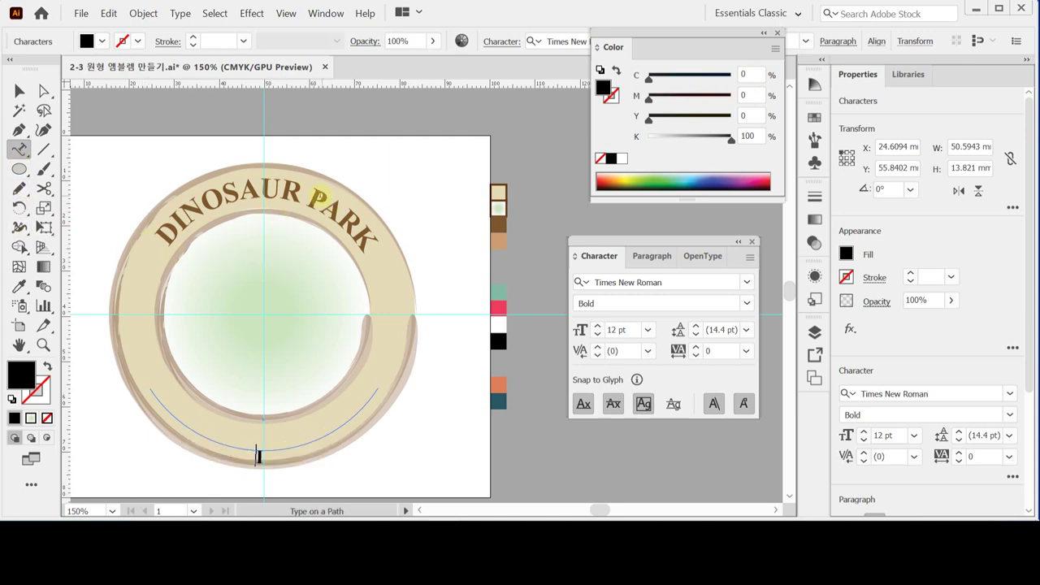
pyautogui.press('Escape')
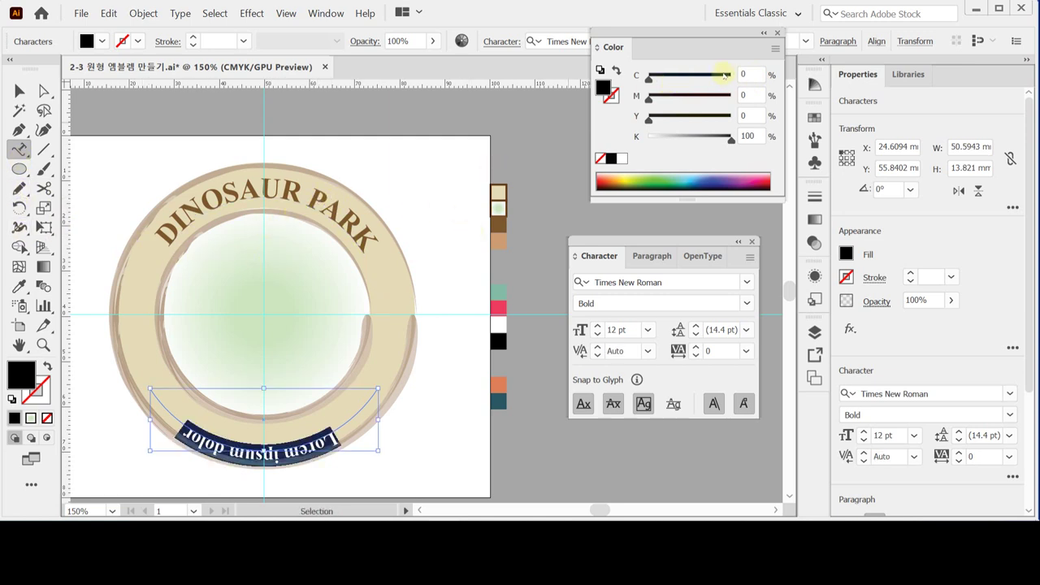
pyautogui.click(742, 73)
pyautogui.write('4')
pyautogui.click(742, 96)
pyautogui.write('6')
pyautogui.click(742, 116)
pyautogui.write('9')
pyautogui.click(759, 135)
pyautogui.write('30')
pyautogui.press('Return')
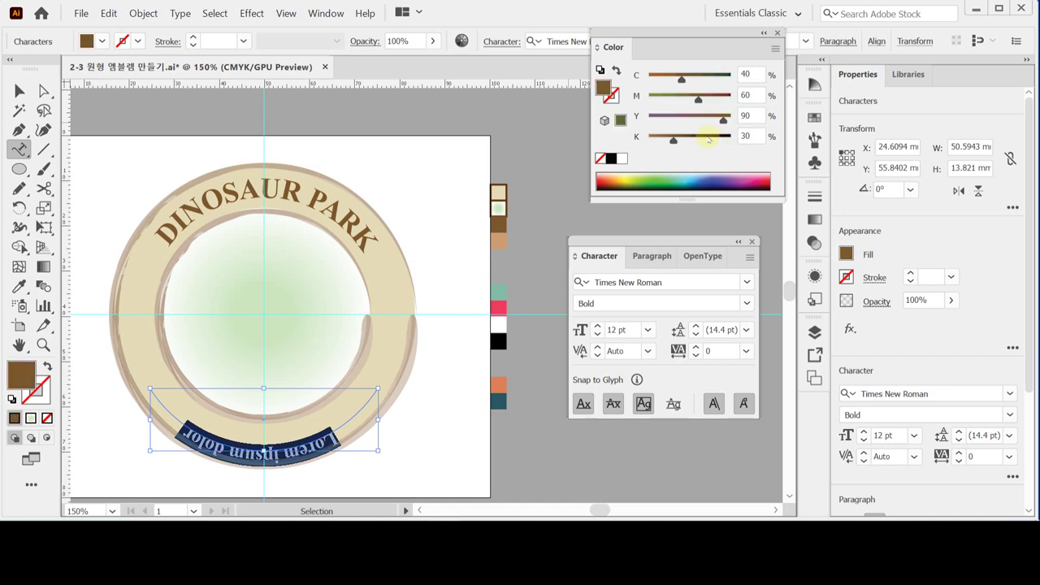
pyautogui.click(660, 203)
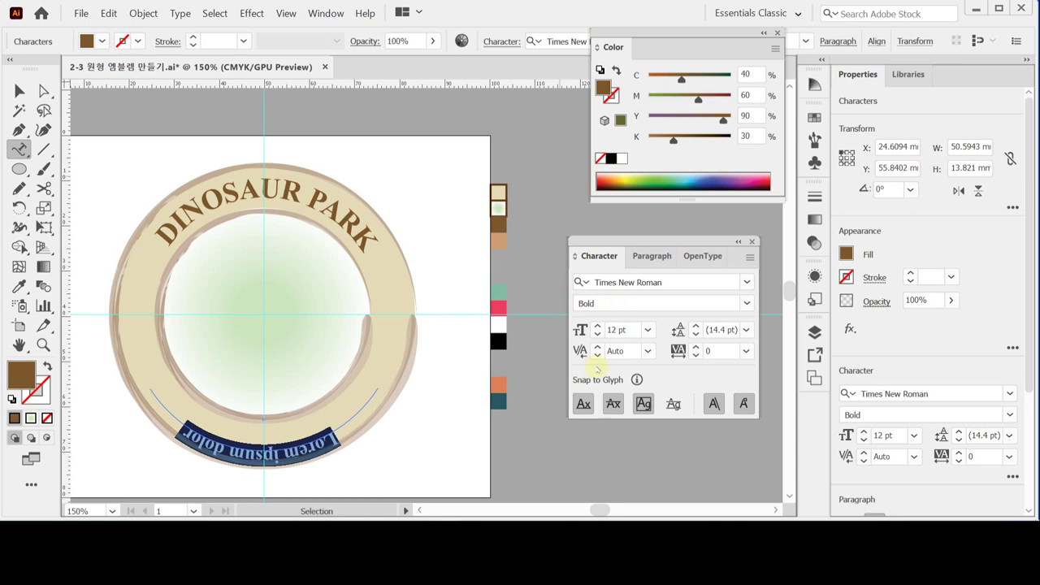
pyautogui.write('sINCE')
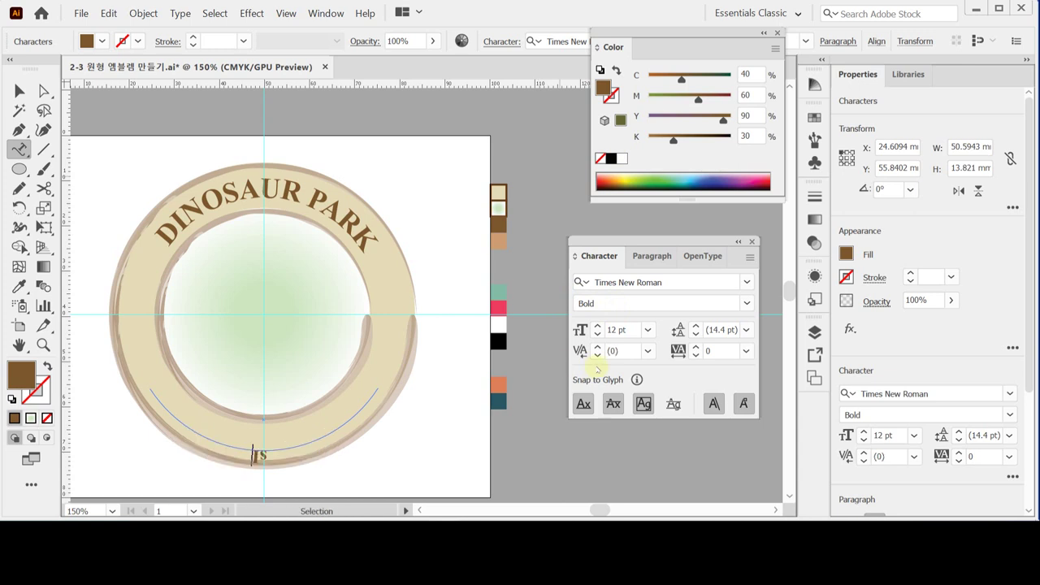
pyautogui.press('BackSpace')
pyautogui.press('BackSpace')
pyautogui.press('BackSpace')
pyautogui.press('BackSpace')
pyautogui.press('BackSpace')
# - Enter "Since 2012" as the text on the lower arc, then finish editing and deselect it
pyautogui.press('capslock')
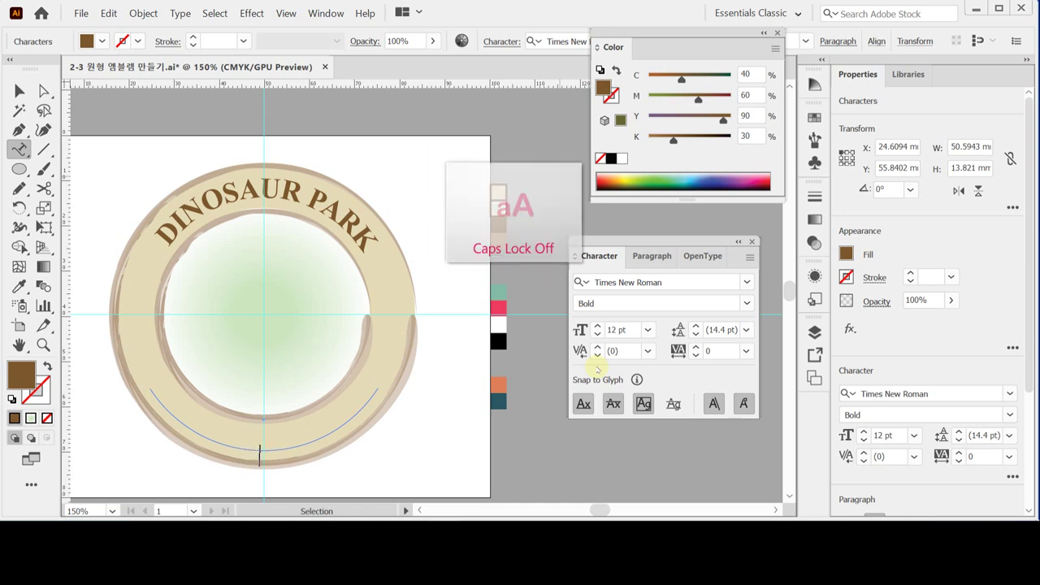
pyautogui.write('SInce')
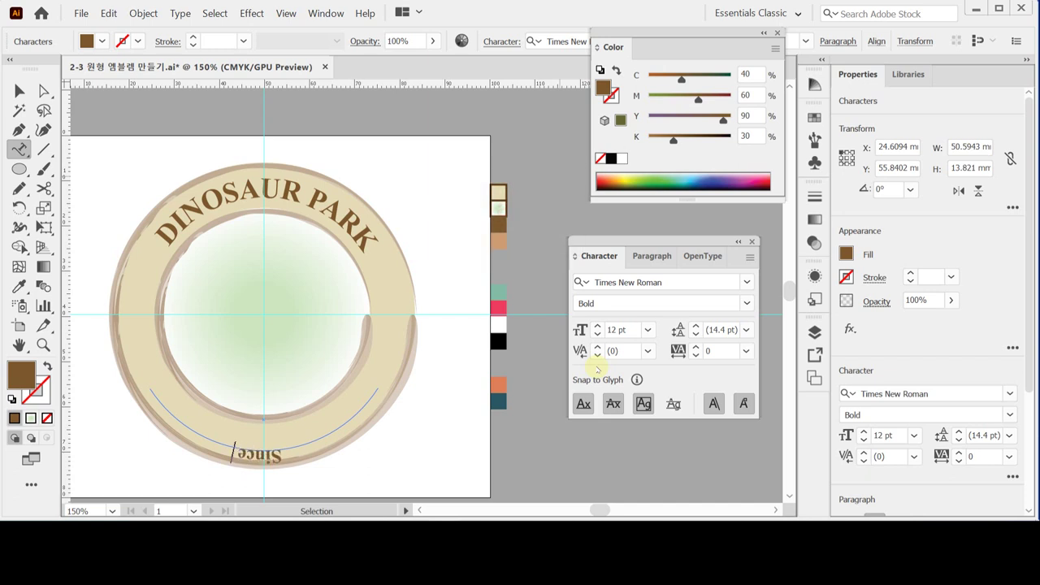
pyautogui.write(' 2012')
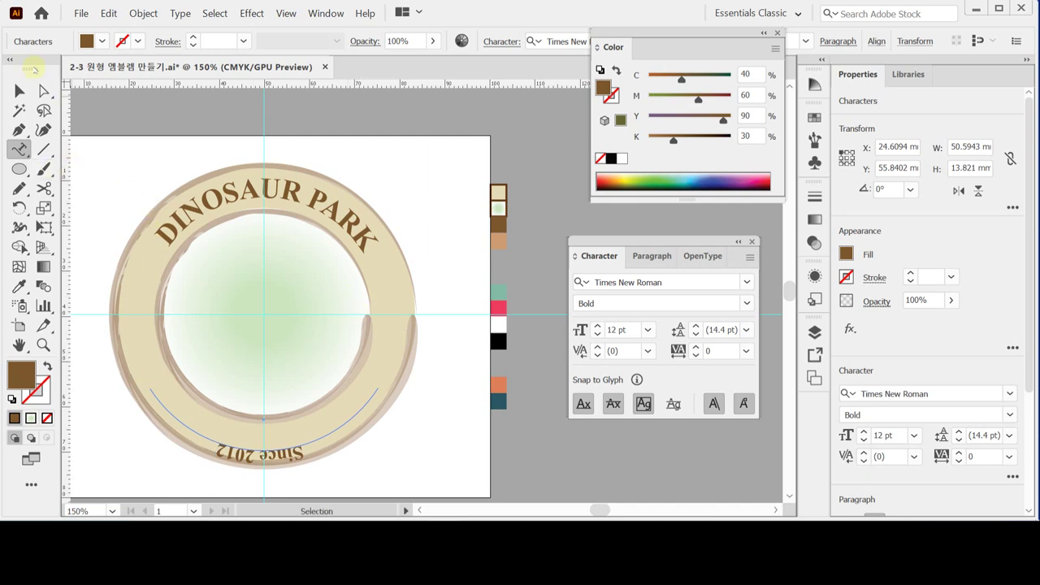
pyautogui.click(19, 91)
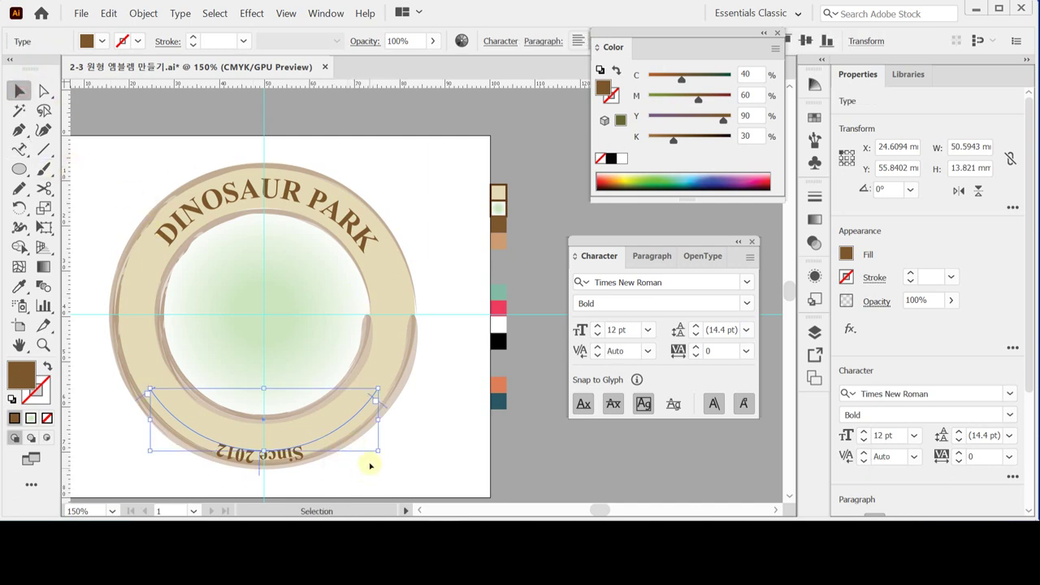
pyautogui.click(276, 473)
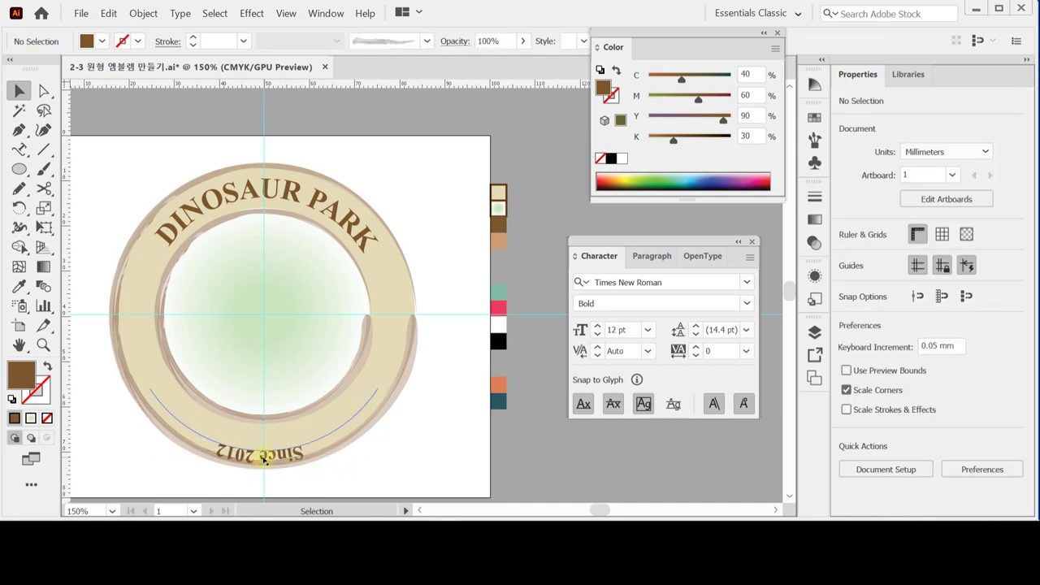
# - Flip "Since 2012" to the inner side of the lower arc, centre it on the vertical guide, and deselect it
pyautogui.click(290, 451)
pyautogui.scroll(-1, 313, 360)
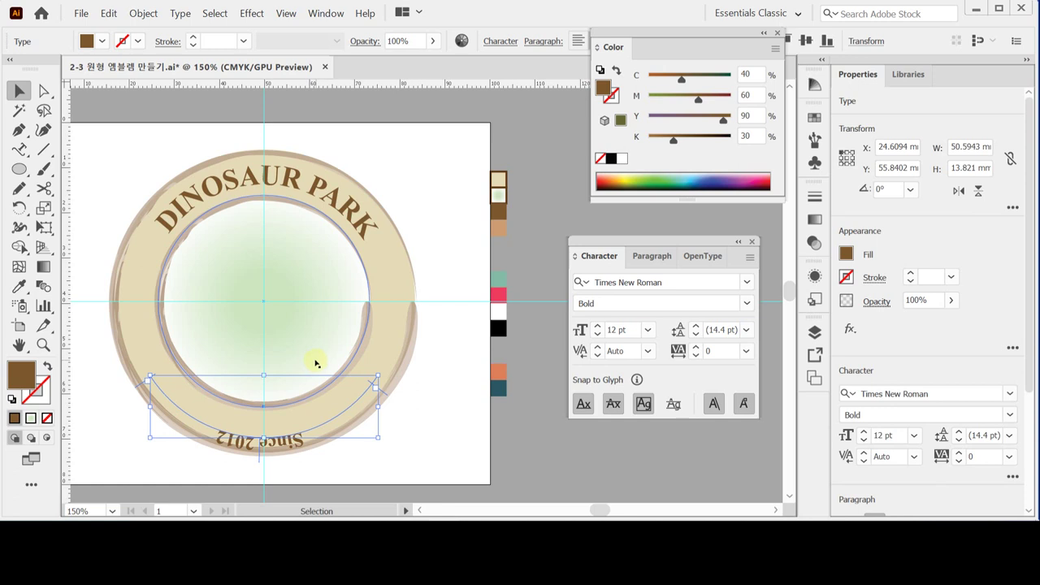
pyautogui.click(19, 90)
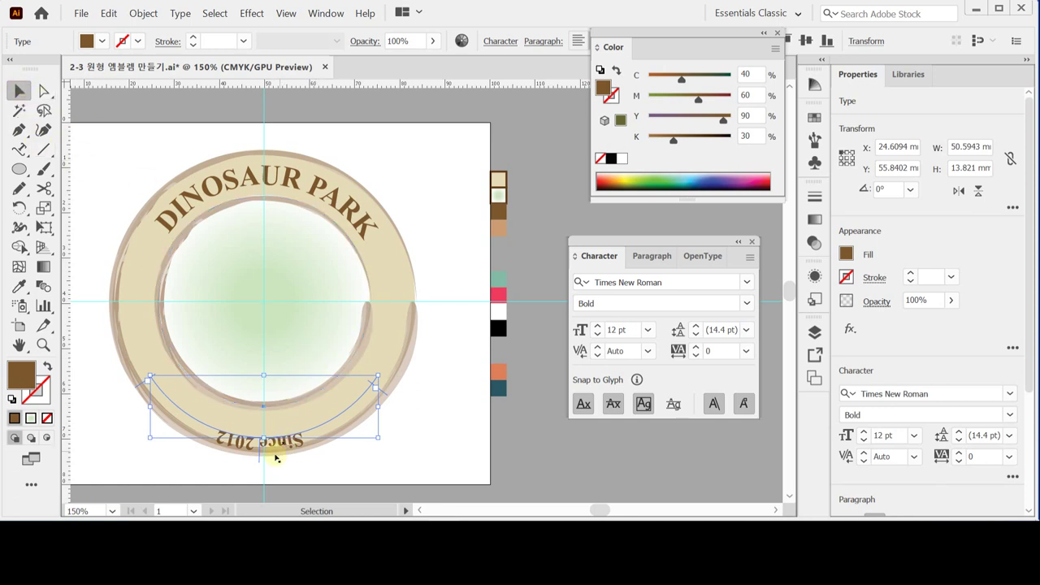
pyautogui.moveTo(260, 463); pyautogui.dragTo(260, 419)
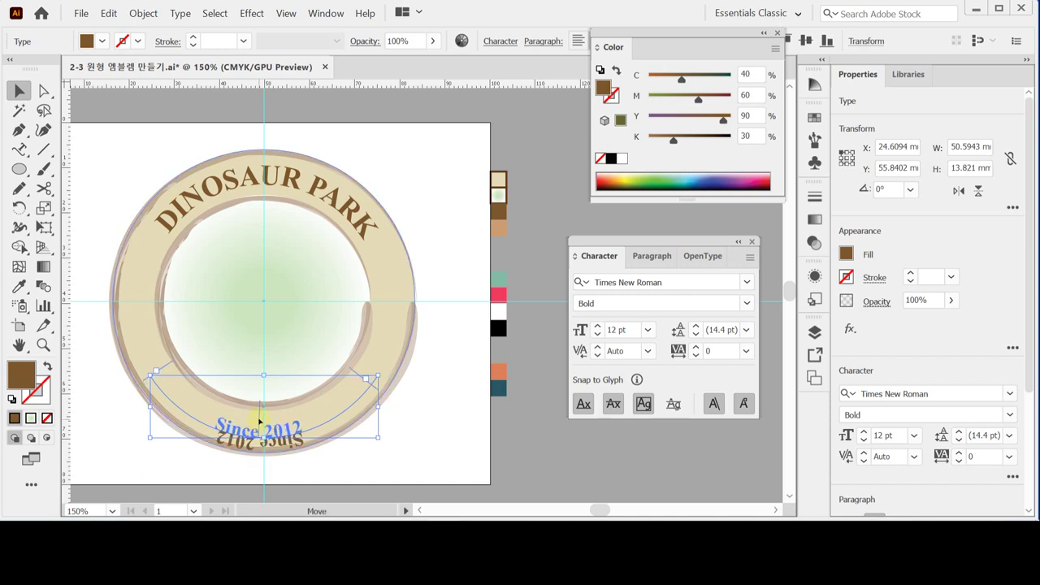
pyautogui.moveTo(260, 419); pyautogui.dragTo(264, 419)
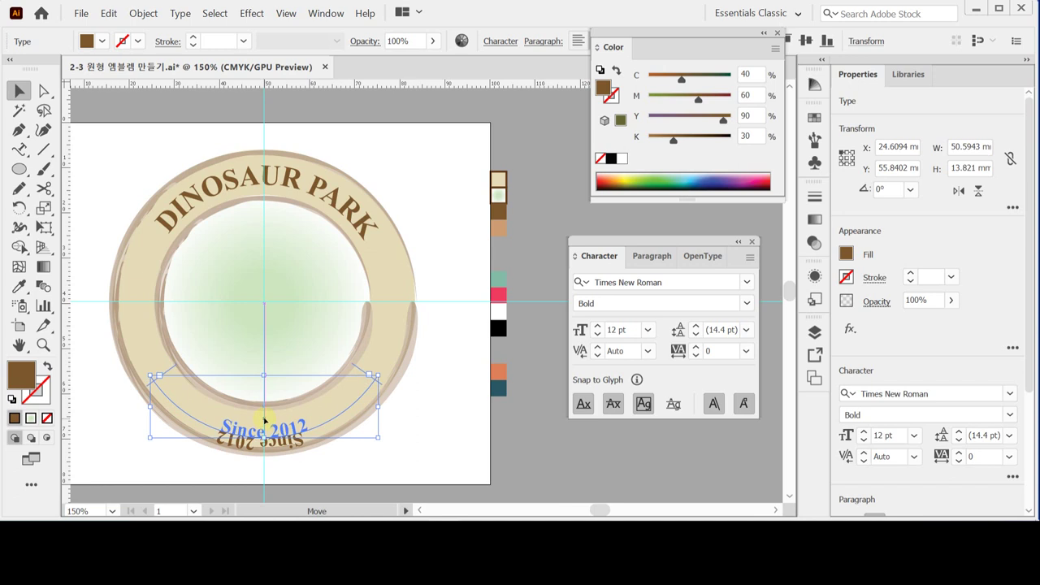
pyautogui.moveTo(264, 419); pyautogui.dragTo(266, 423)
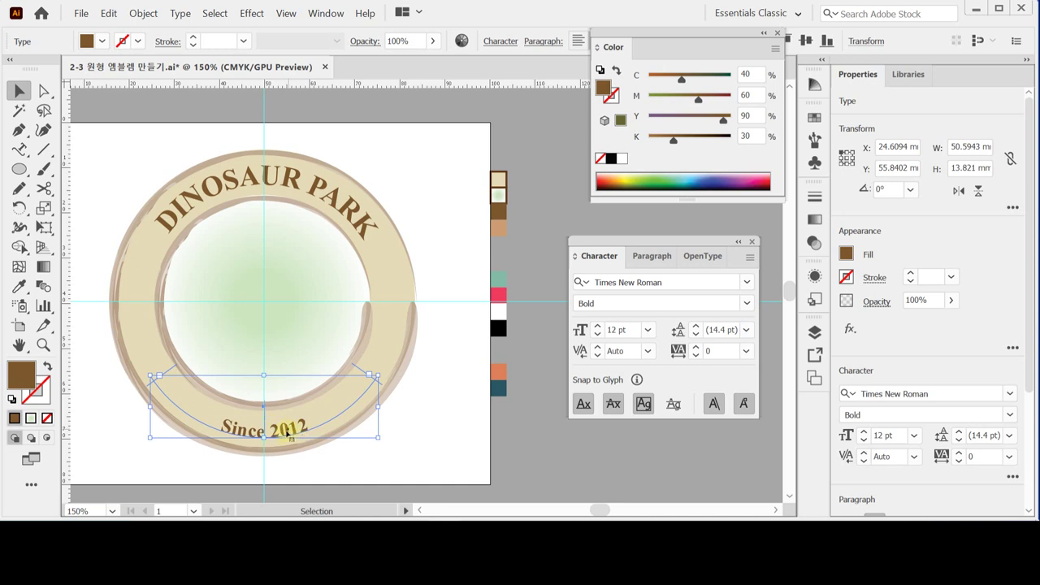
pyautogui.press('a')
pyautogui.click(109, 164)
# - Draw a star about 5.1 mm wide on the ring beside the "D" of DINOSAUR, filled with the light brown swatch colour
pyautogui.click(20, 168)
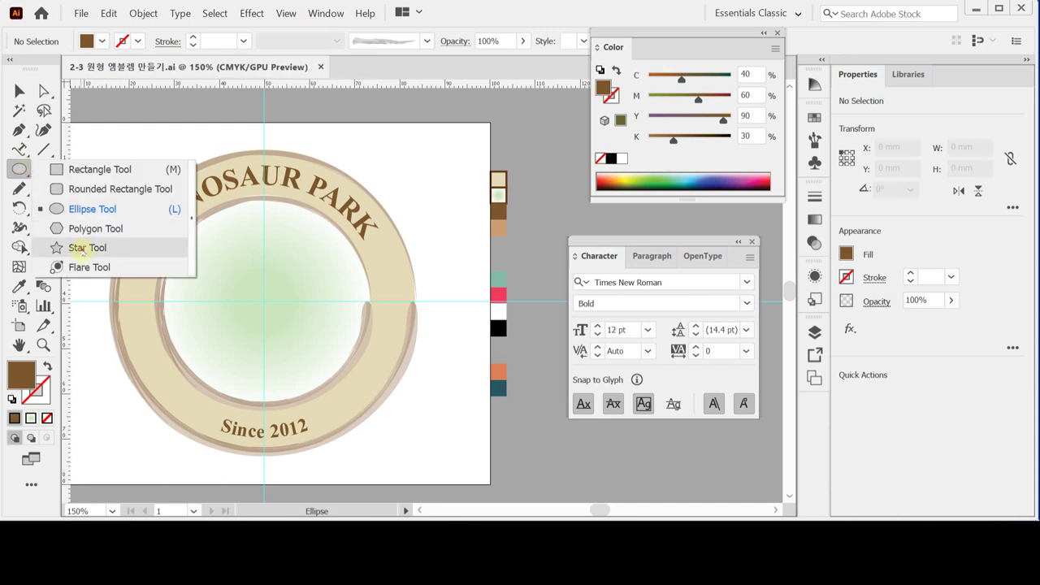
pyautogui.click(81, 249)
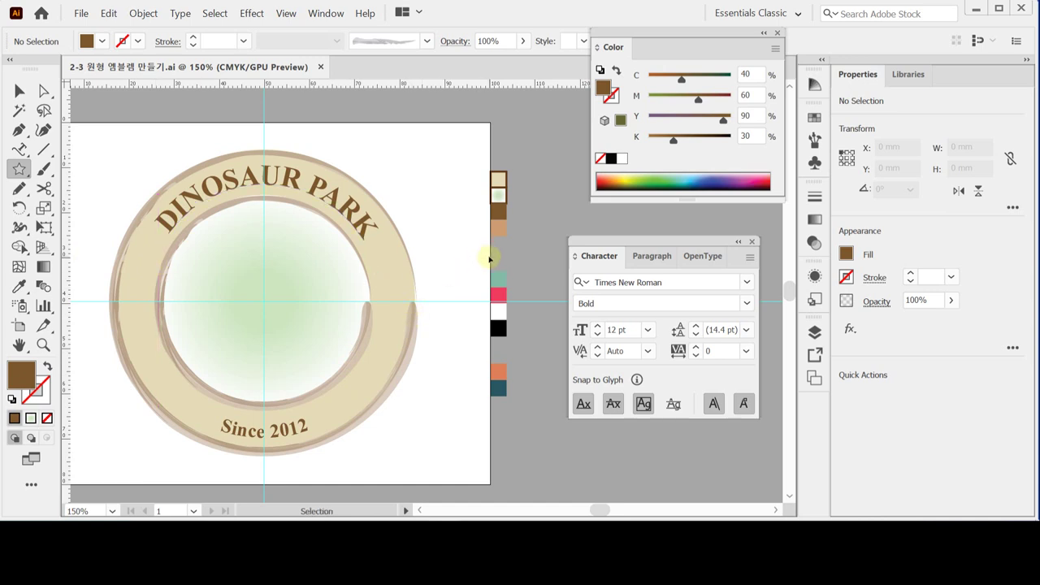
pyautogui.moveTo(504, 220); pyautogui.dragTo(488, 237)
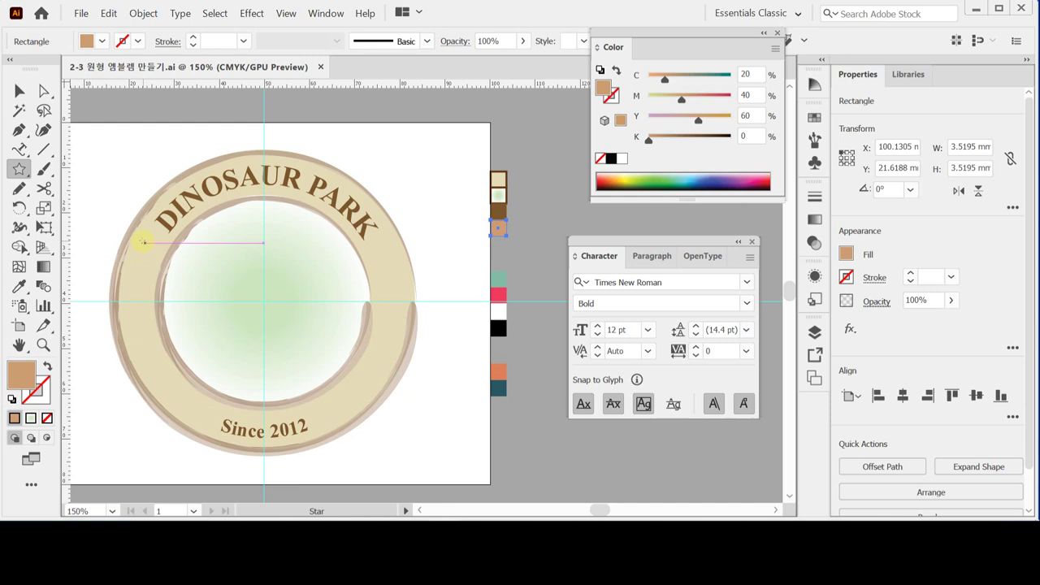
pyautogui.moveTo(140, 242); pyautogui.dragTo(147, 252)
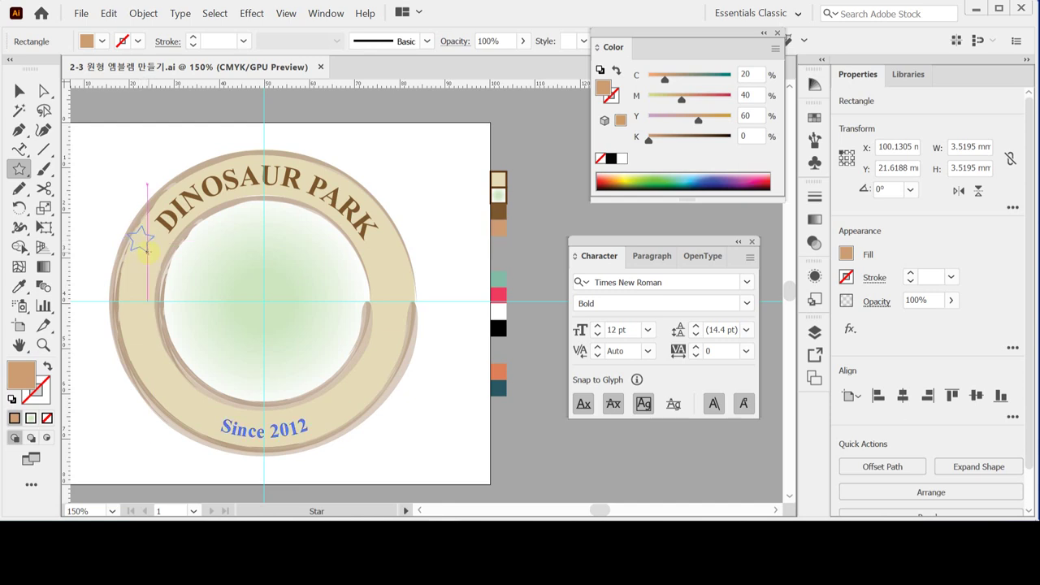
pyautogui.moveTo(147, 252); pyautogui.dragTo(150, 251)
pyautogui.moveTo(149, 251); pyautogui.dragTo(150, 246)
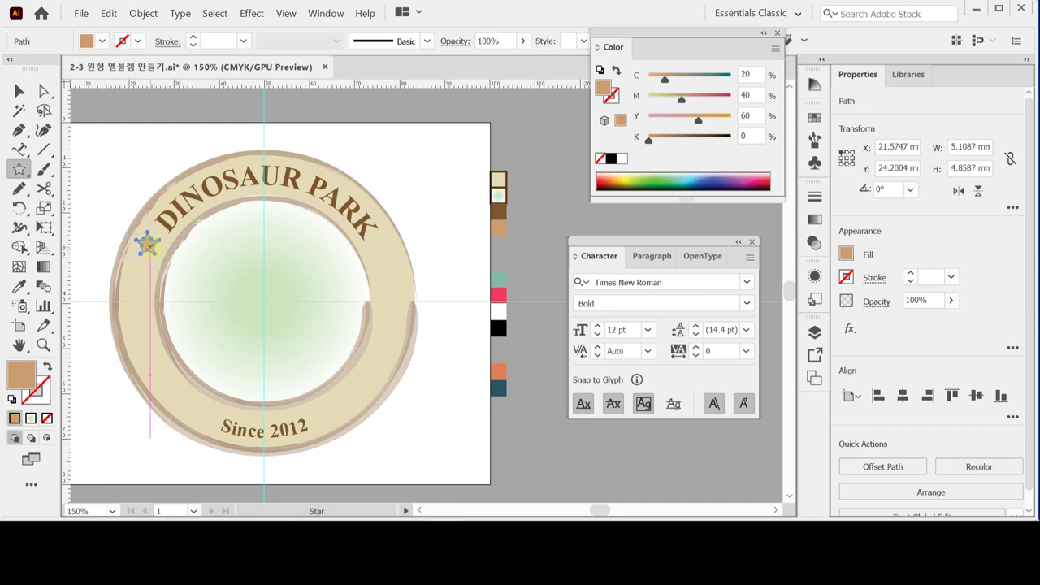
# - Copy the star horizontally to the ring beside the "K" of PARK, and nudge both stars slightly down
pyautogui.press('ctrl')
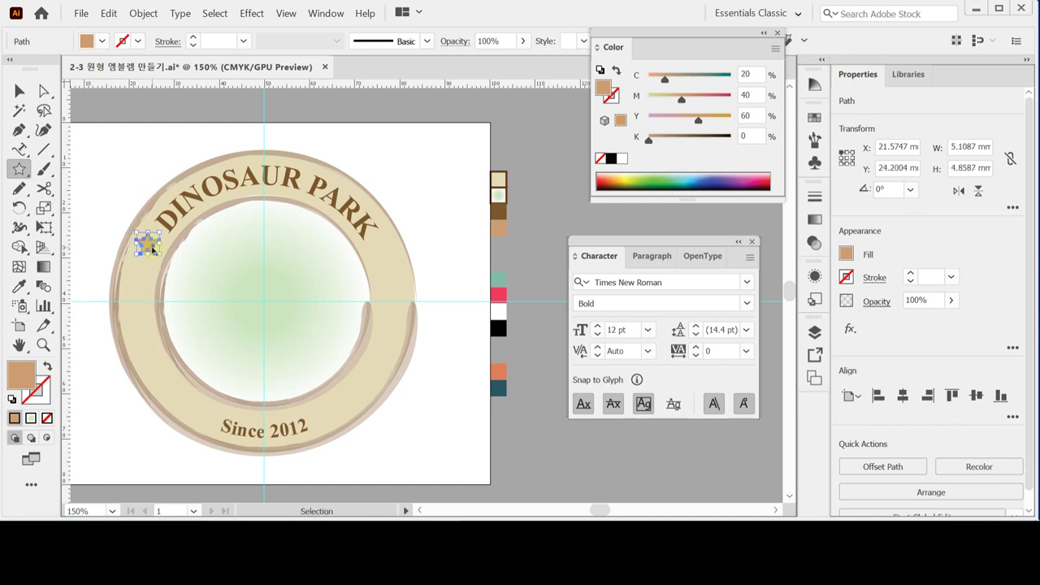
pyautogui.moveTo(149, 246); pyautogui.dragTo(379, 244)
pyautogui.press('shift')
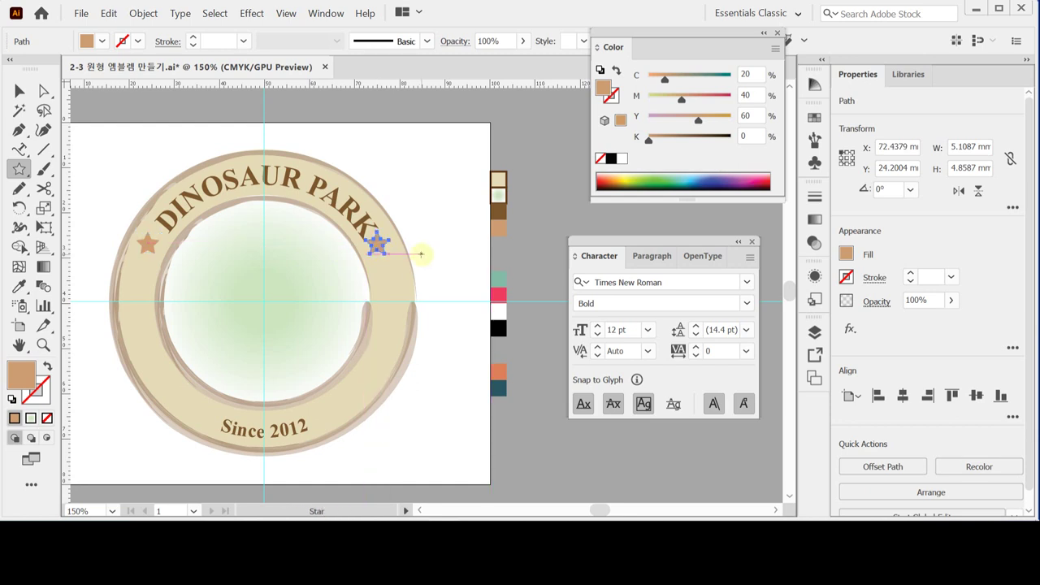
pyautogui.keyDown('ctrl'); pyautogui.keyDown('shift'); pyautogui.click(152, 247); pyautogui.keyUp('shift'); pyautogui.keyUp('ctrl')
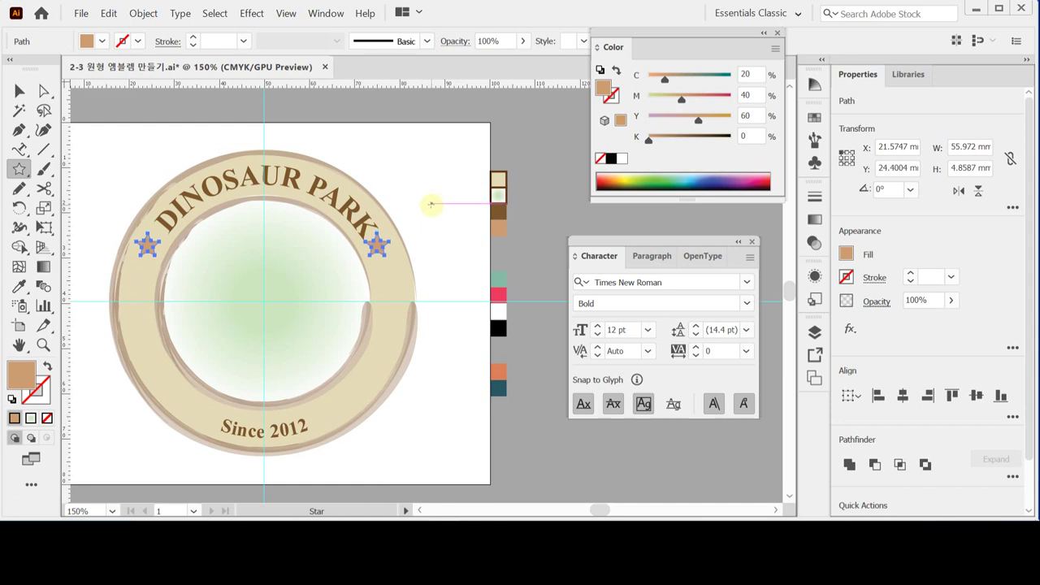
pyautogui.click(414, 162)
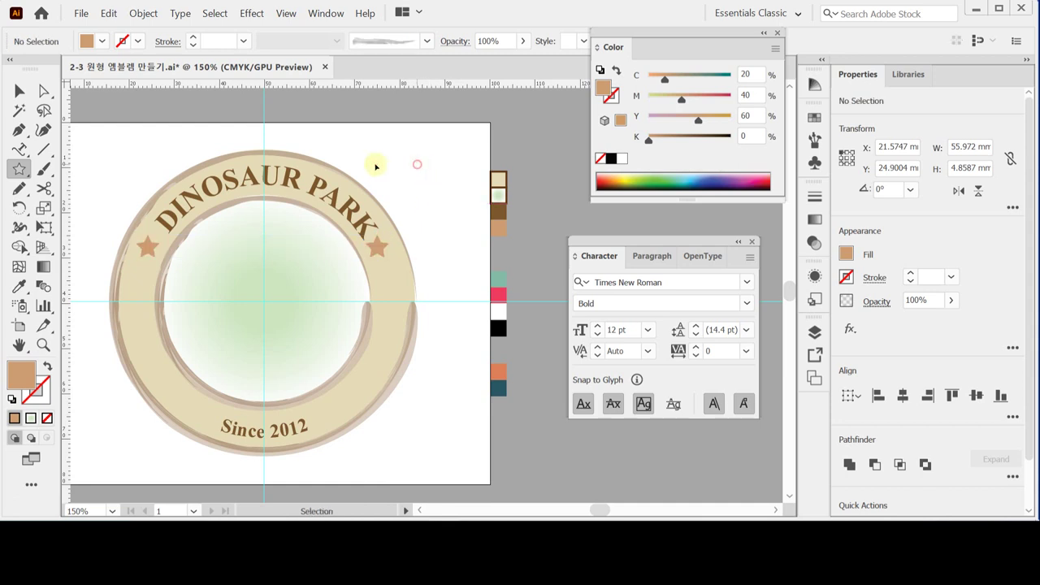
# - Shift "DINOSAUR PARK" slightly left along its arc to even its spacing between the stars, and save the document
pyautogui.click(271, 166)
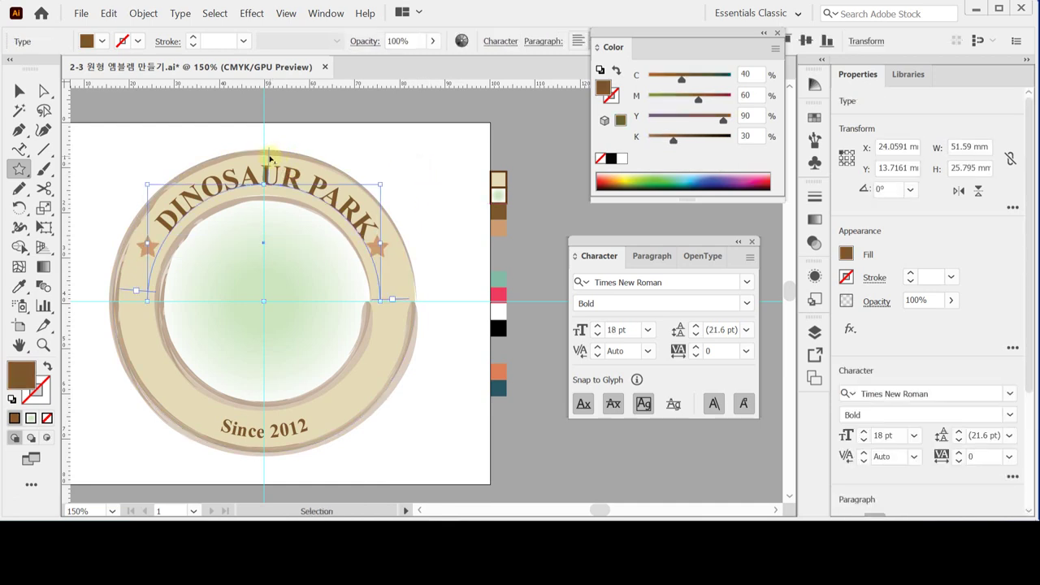
pyautogui.moveTo(269, 156); pyautogui.dragTo(266, 157)
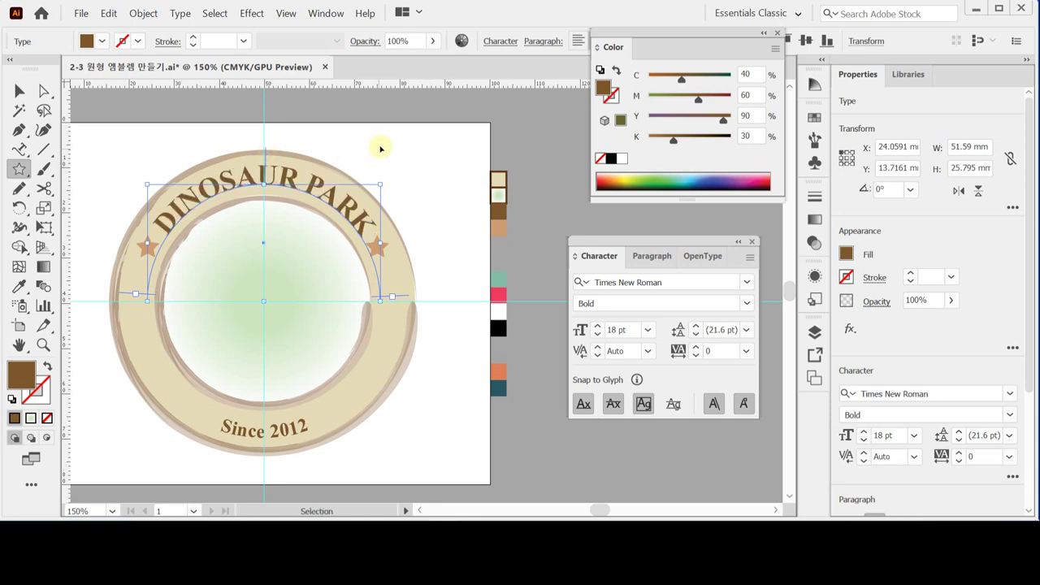
pyautogui.keyDown('ctrl'); pyautogui.click(413, 151); pyautogui.keyUp('ctrl')
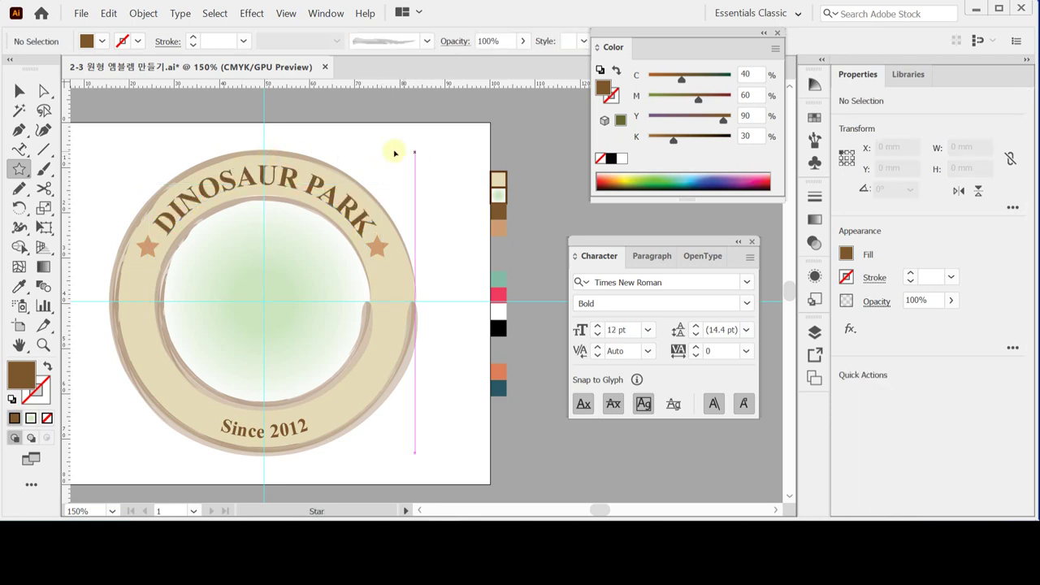
pyautogui.hotkey('ctrl', 's')
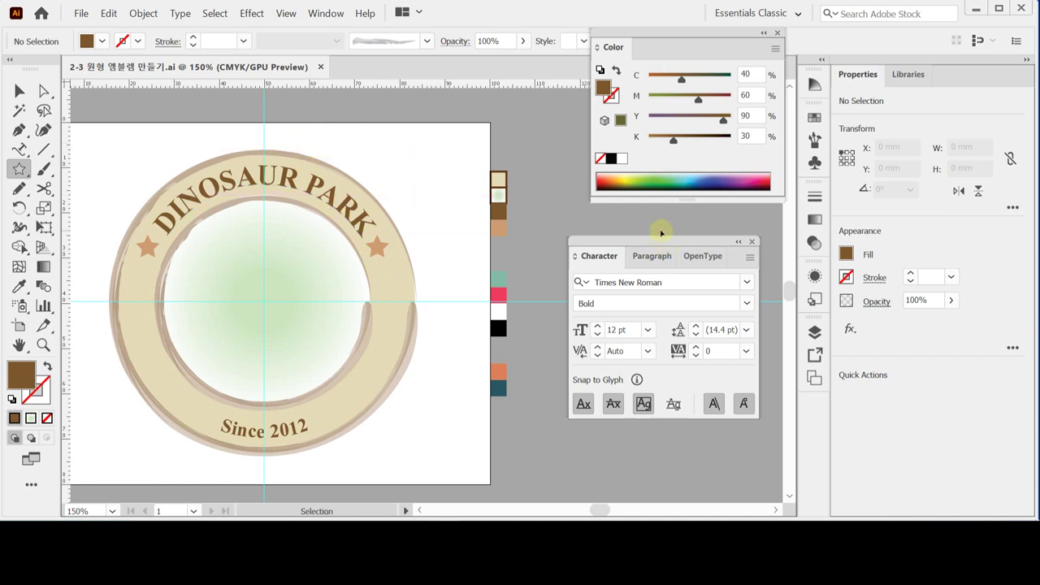
# - Hide the Character panel, make the locked reference layer visible, and switch the upper drawing layer to outline display
pyautogui.hotkey('ctrl', 't')
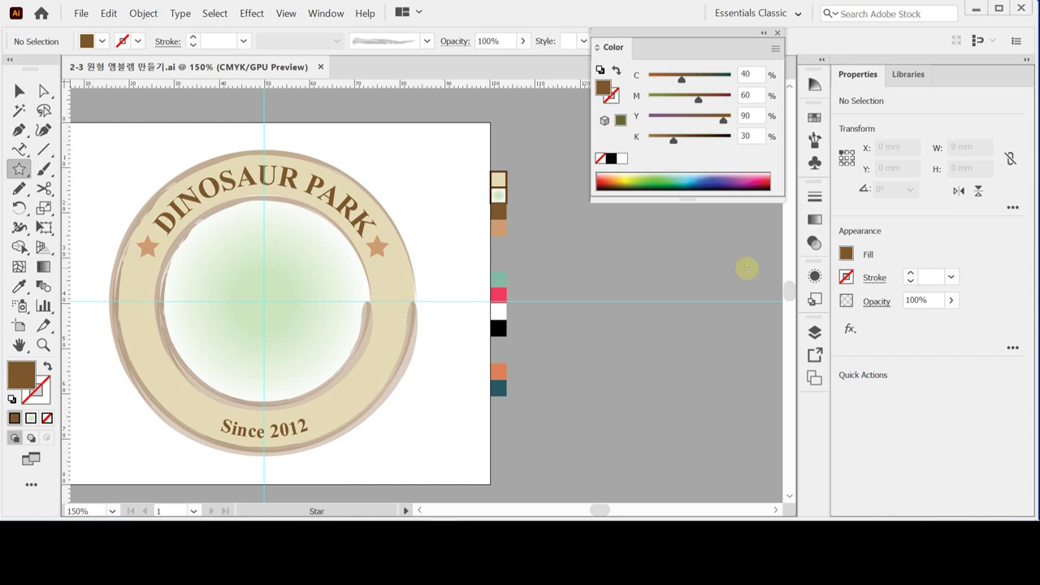
pyautogui.click(815, 332)
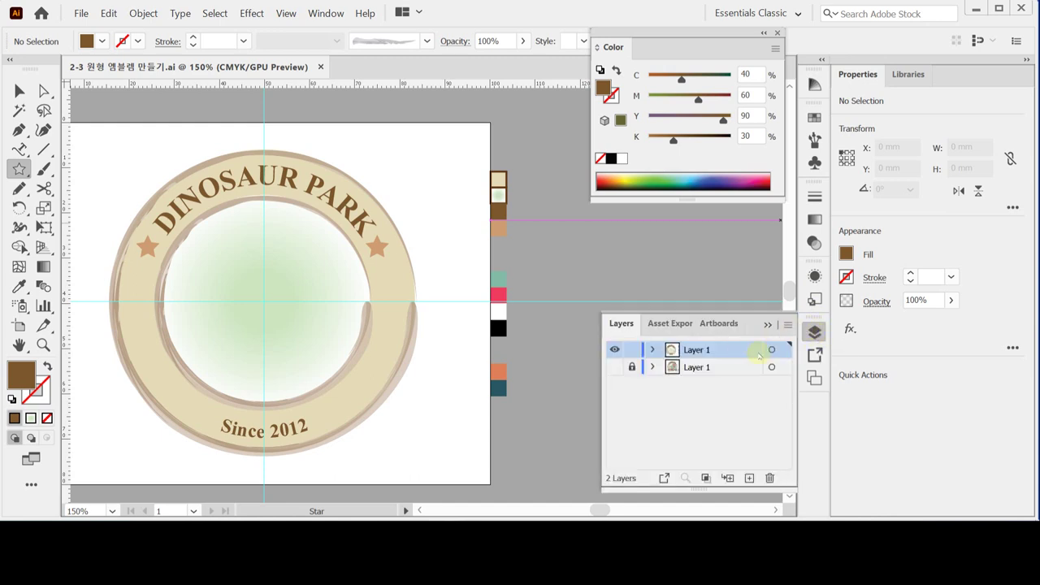
pyautogui.click(619, 371)
pyautogui.hotkey('ctrl', 'y')
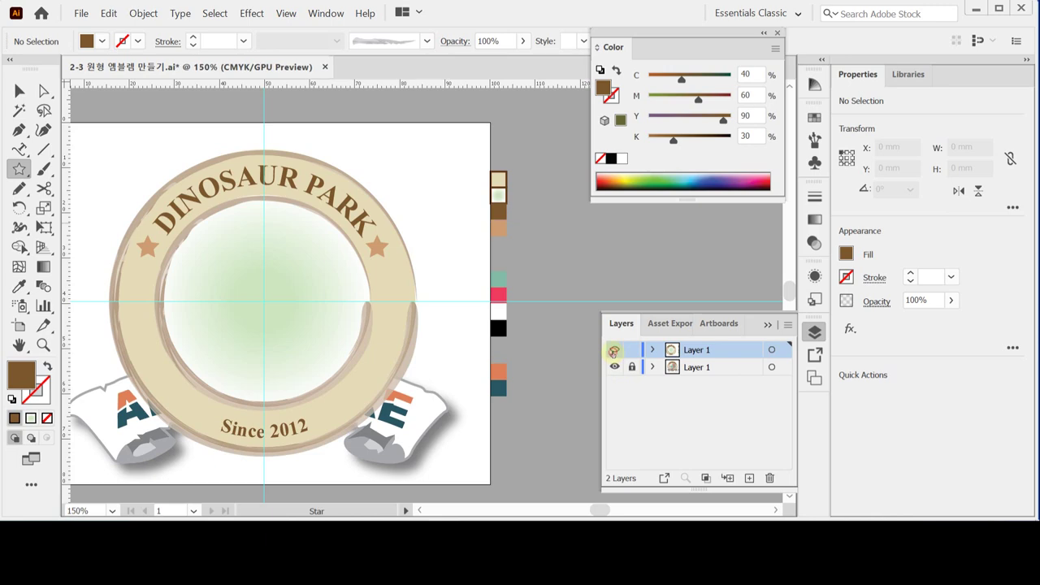
# - With the Pen tool and default white fill and black stroke, trace the dinosaur's outline from below the nose horn along the snout
pyautogui.click(270, 320)
pyautogui.click(416, 293)
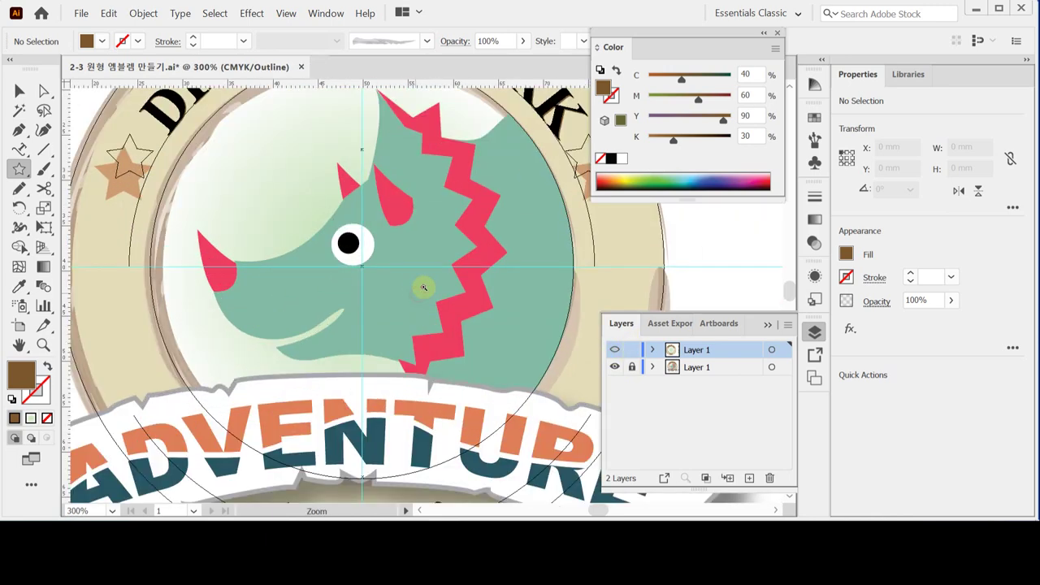
pyautogui.moveTo(425, 263); pyautogui.dragTo(398, 285)
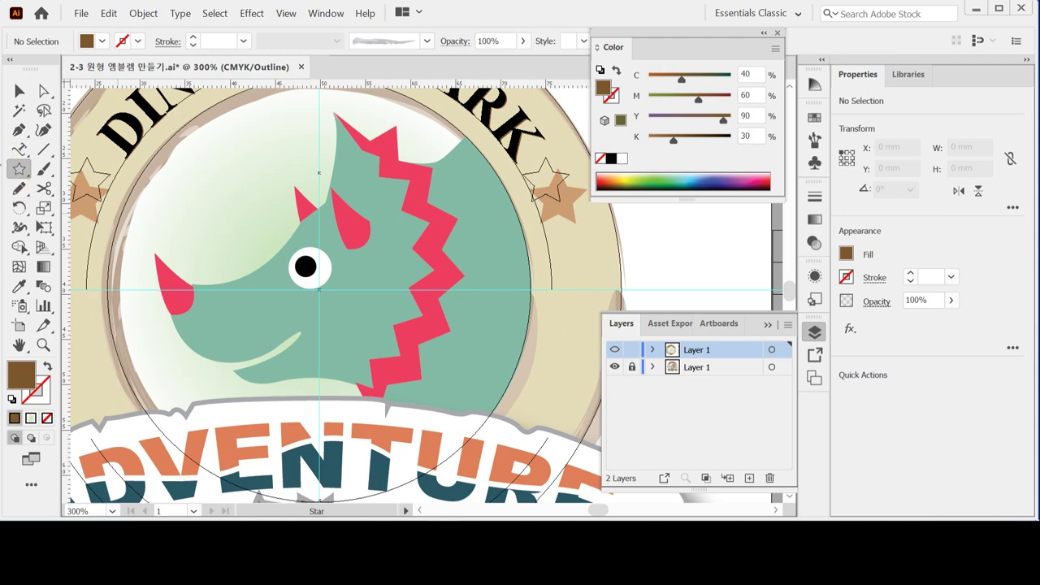
pyautogui.click(19, 129)
pyautogui.click(80, 230)
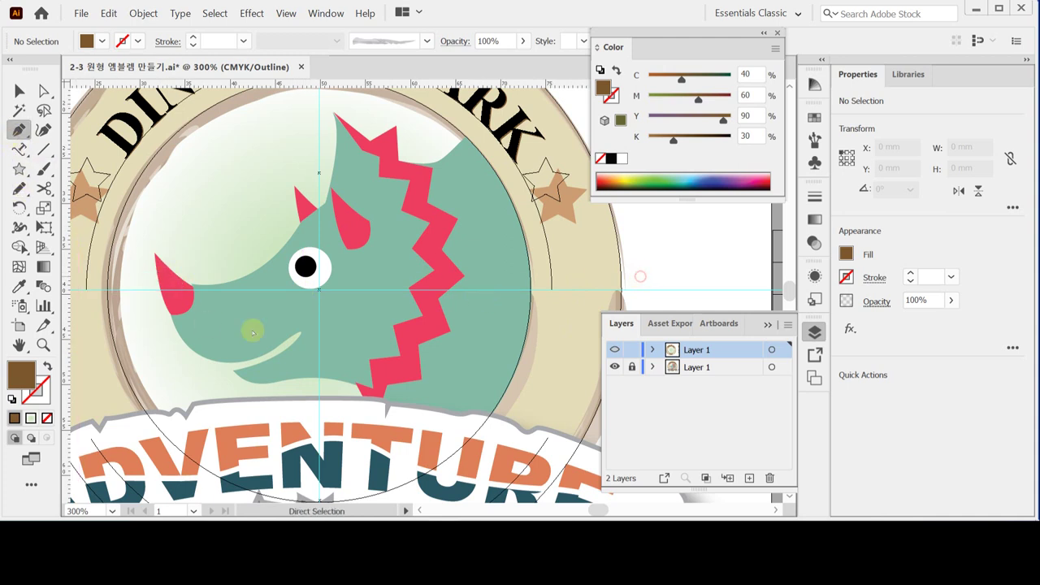
pyautogui.click(12, 398)
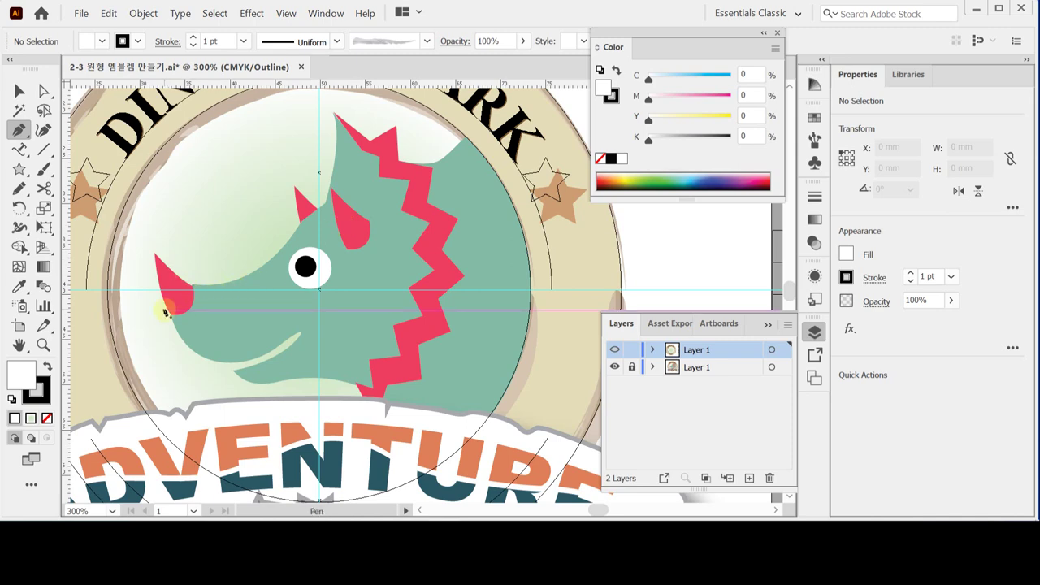
pyautogui.hotkey('ctrl', '=')
pyautogui.moveTo(179, 317); pyautogui.dragTo(155, 287)
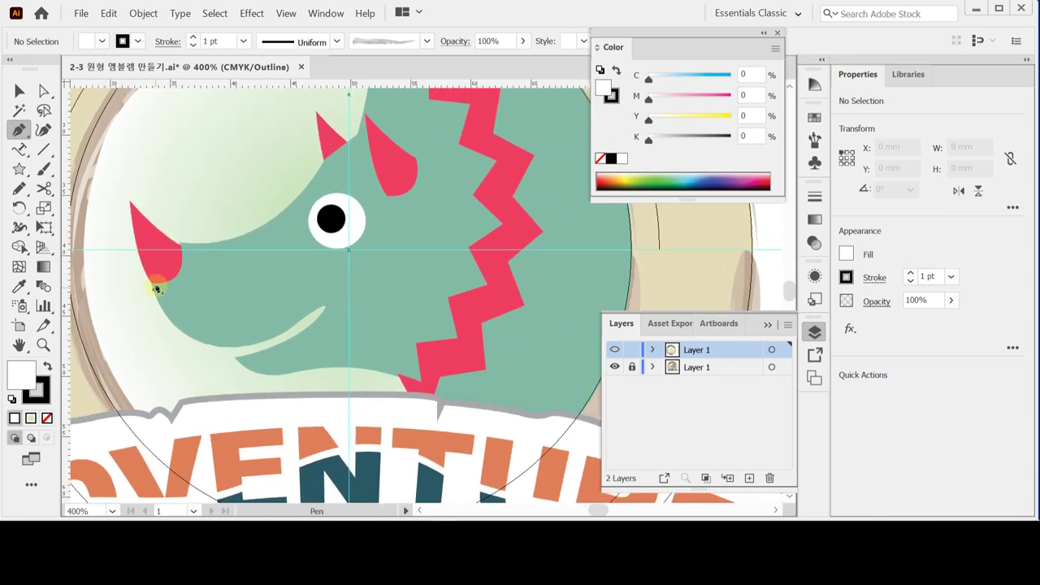
pyautogui.click(150, 283)
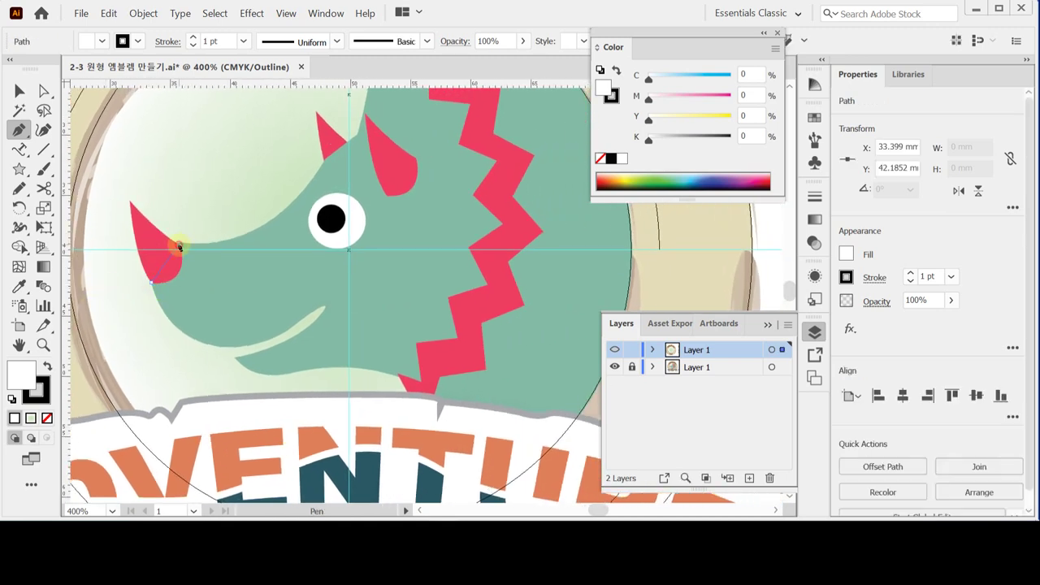
pyautogui.click(178, 245)
pyautogui.moveTo(266, 261); pyautogui.dragTo(235, 325)
pyautogui.moveTo(248, 285); pyautogui.dragTo(287, 245)
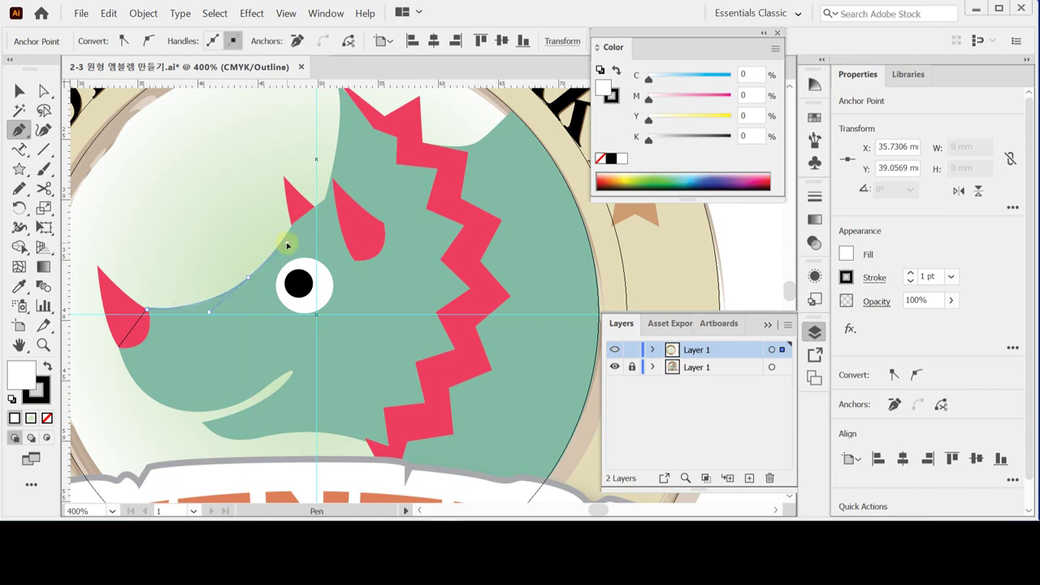
# - Continue the head outline past the small forehead horn up to the frill's tip, and turn the tip anchor into a corner
pyautogui.click(293, 232)
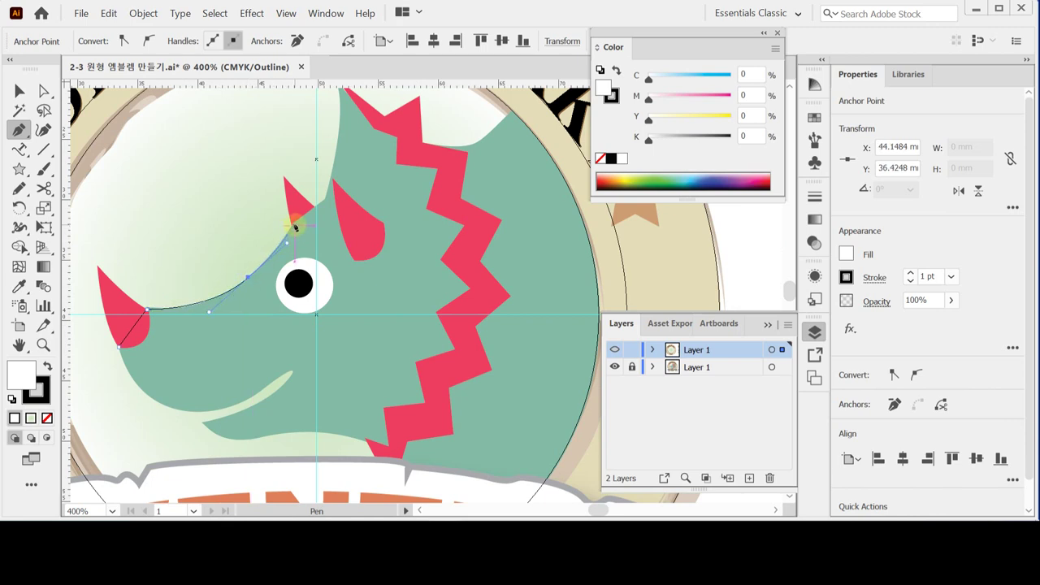
pyautogui.moveTo(296, 227); pyautogui.dragTo(307, 222)
pyautogui.click(325, 202)
pyautogui.moveTo(336, 192); pyautogui.dragTo(278, 292)
pyautogui.click(276, 182)
pyautogui.moveTo(277, 182); pyautogui.dragTo(261, 141)
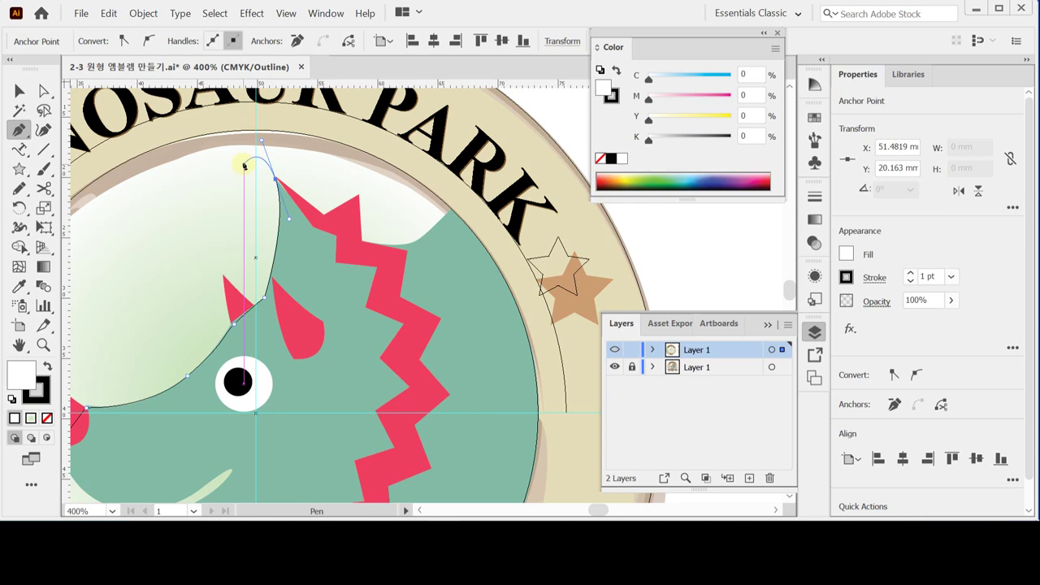
pyautogui.click(277, 182)
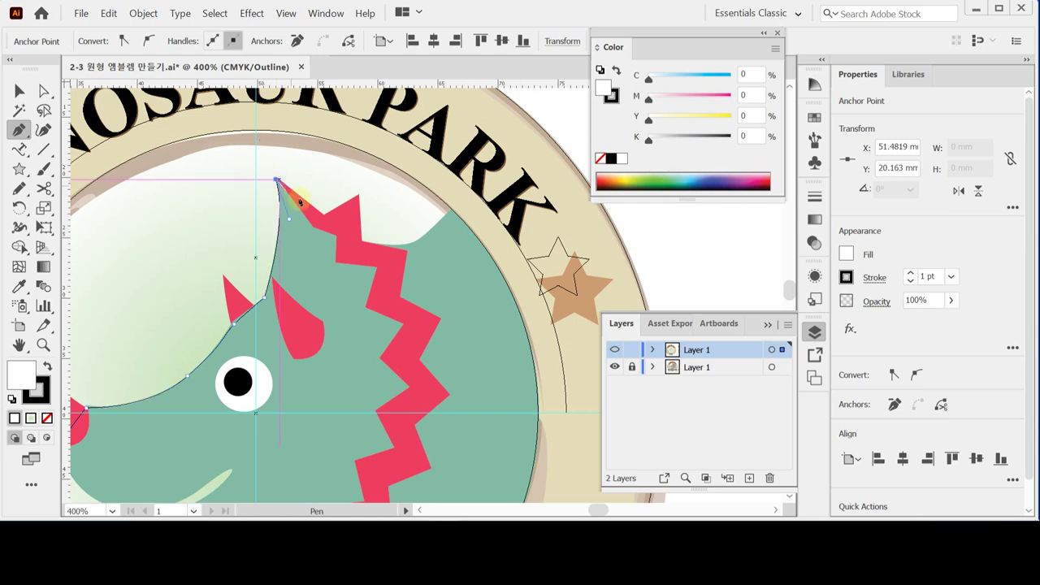
# - Extend the head outline down from the frill's tip and along its curved upper edge, out across the ring beyond PARK
pyautogui.click(318, 226)
pyautogui.click(338, 239)
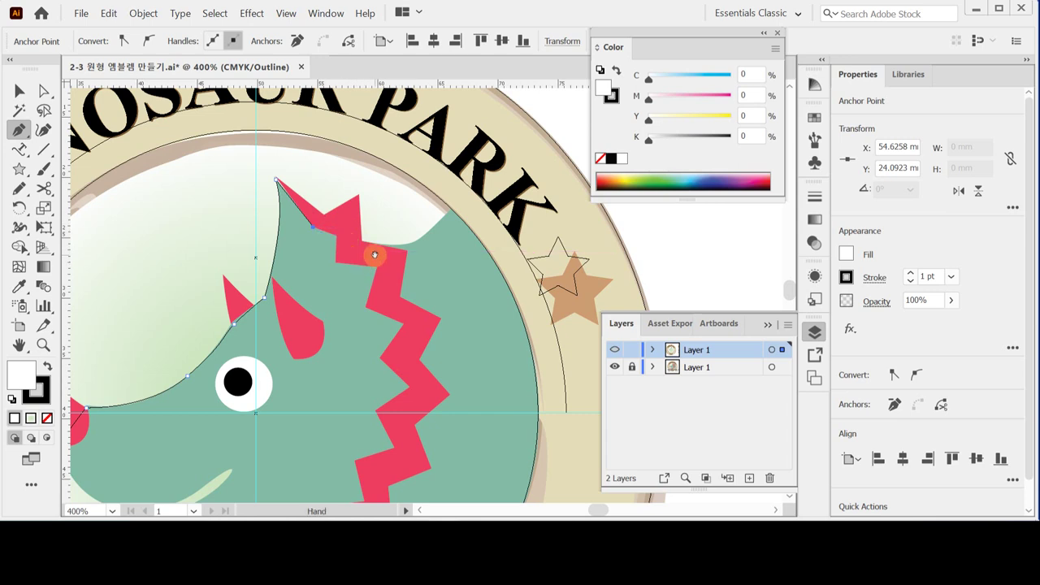
pyautogui.moveTo(371, 255); pyautogui.dragTo(316, 271)
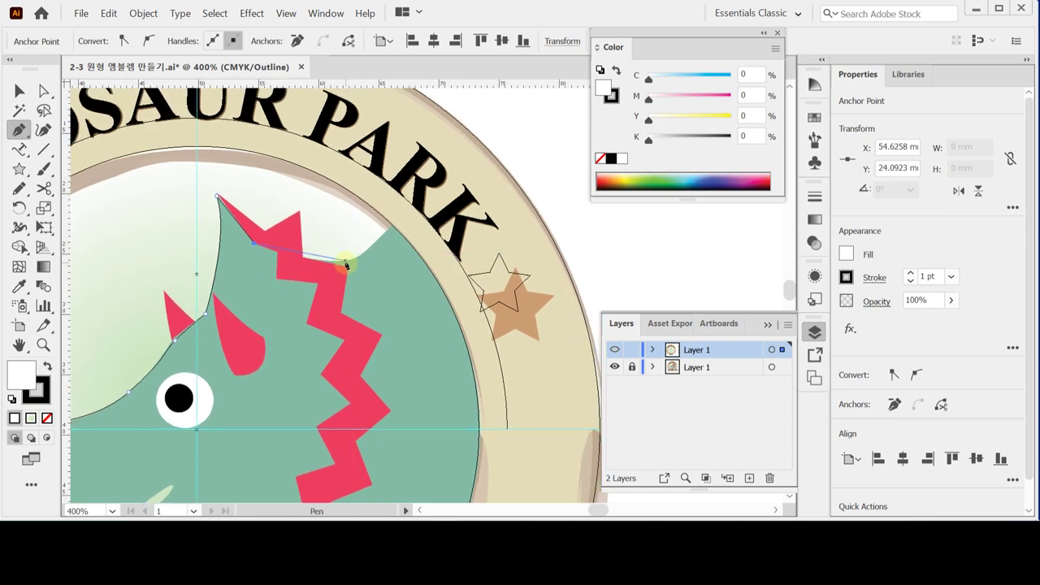
pyautogui.moveTo(346, 261); pyautogui.dragTo(377, 249)
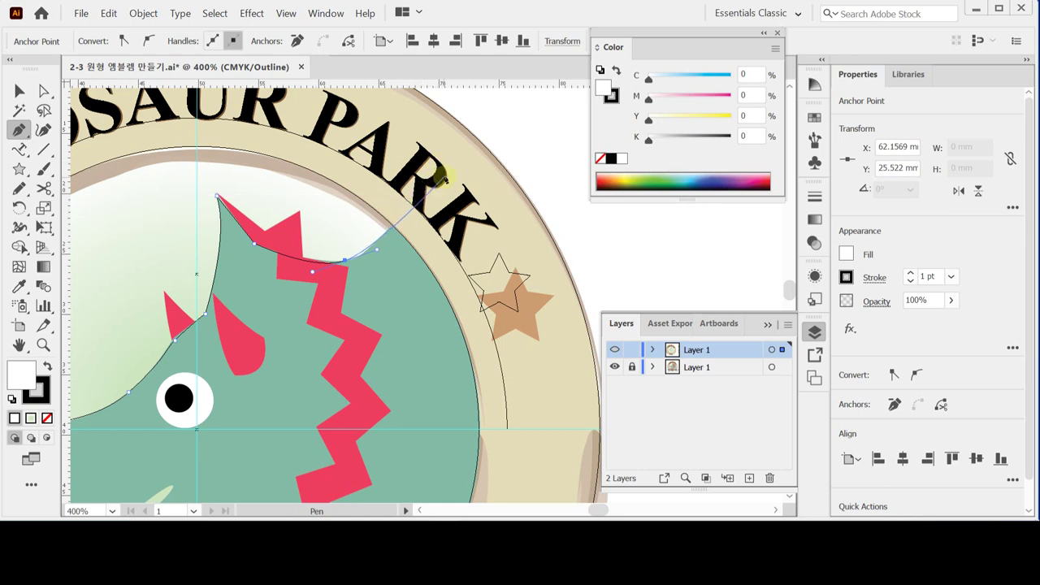
pyautogui.moveTo(447, 174); pyautogui.dragTo(464, 158)
# - Route the head outline loosely outside the inner circle, down over the ring and back beneath the ADVENTURE banner
pyautogui.hotkey('ctrl', '-')
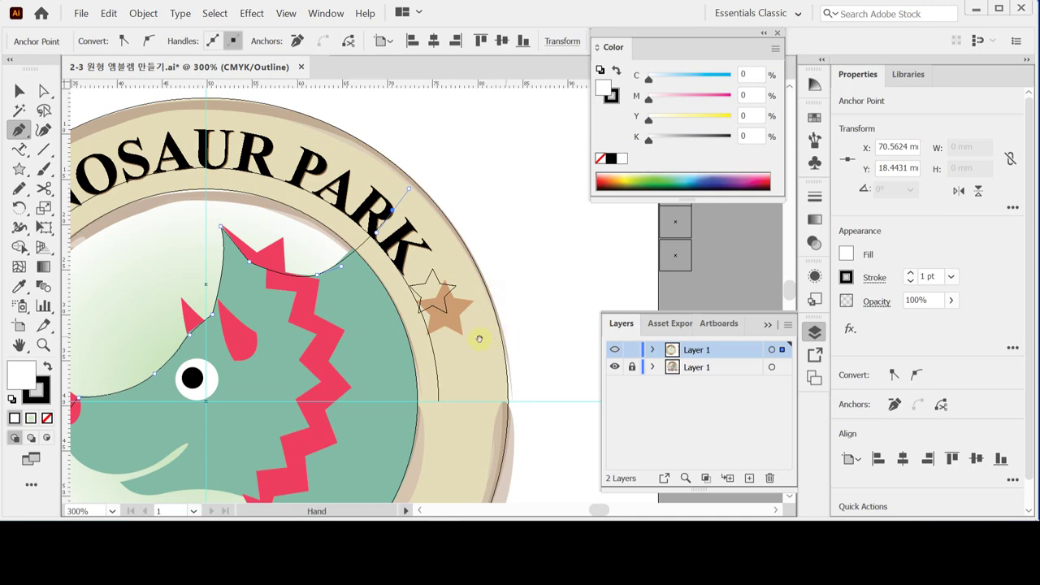
pyautogui.moveTo(480, 336); pyautogui.dragTo(488, 242)
pyautogui.hotkey('ctrl', '-')
pyautogui.scroll(-2, 476, 244)
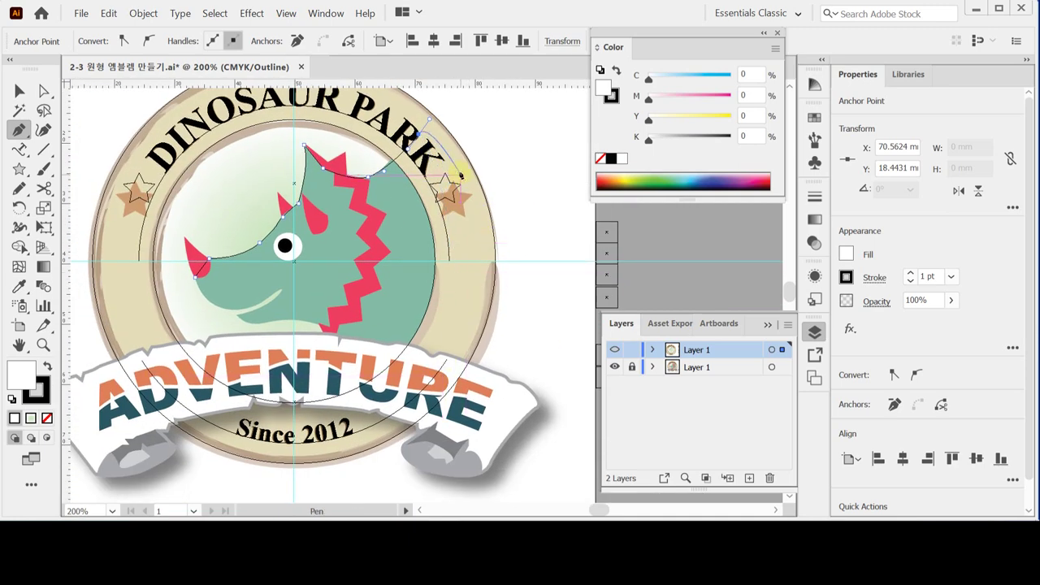
pyautogui.click(437, 119)
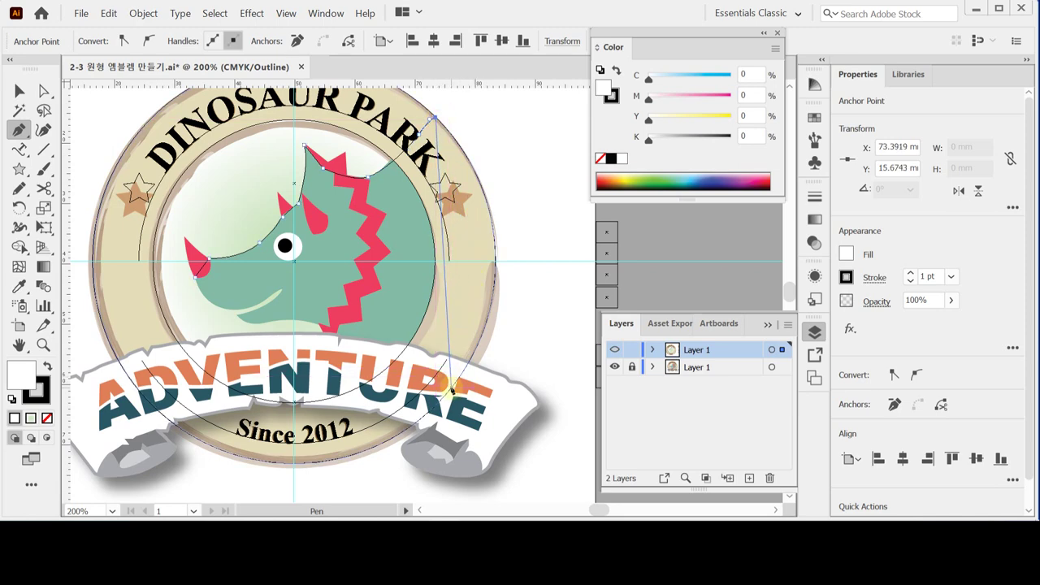
pyautogui.click(451, 390)
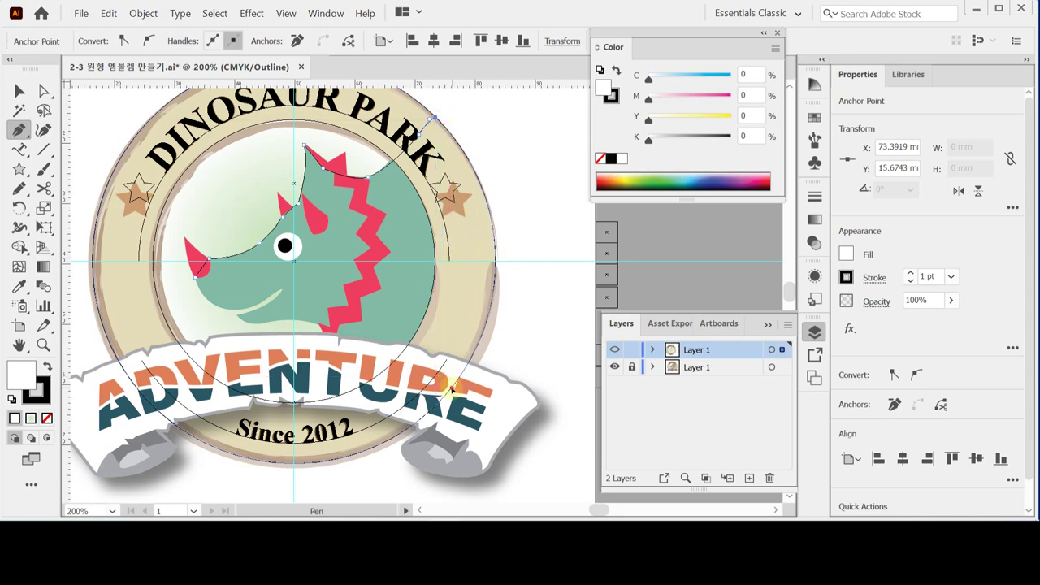
pyautogui.click(328, 404)
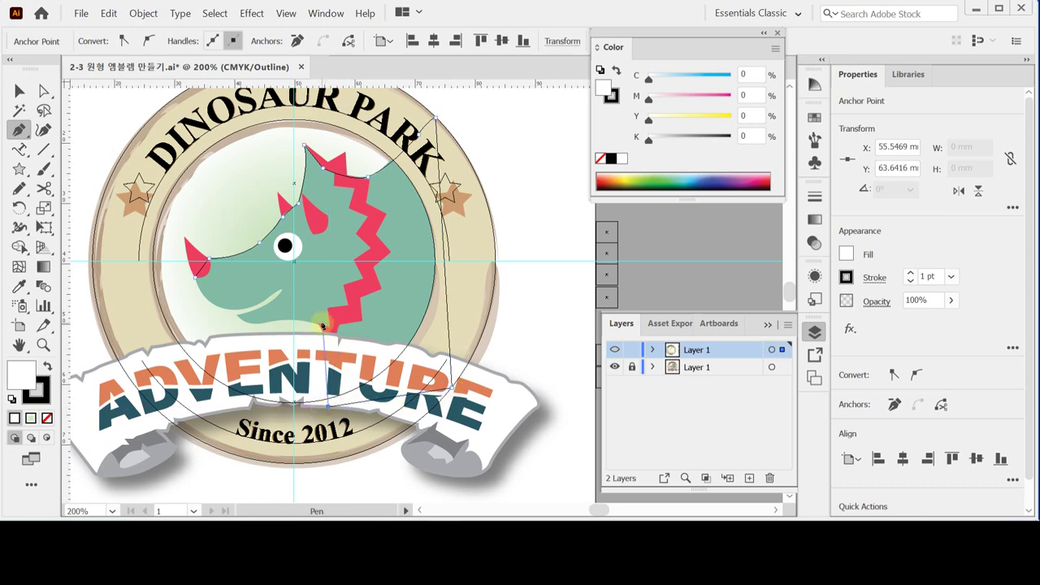
# - Trace from the frill's lower end along the underside of the jaw, and adjust the curve handle to match the reference
pyautogui.moveTo(321, 325); pyautogui.dragTo(319, 354)
pyautogui.hotkey('ctrl', '+')
pyautogui.scroll(2, 376, 260)
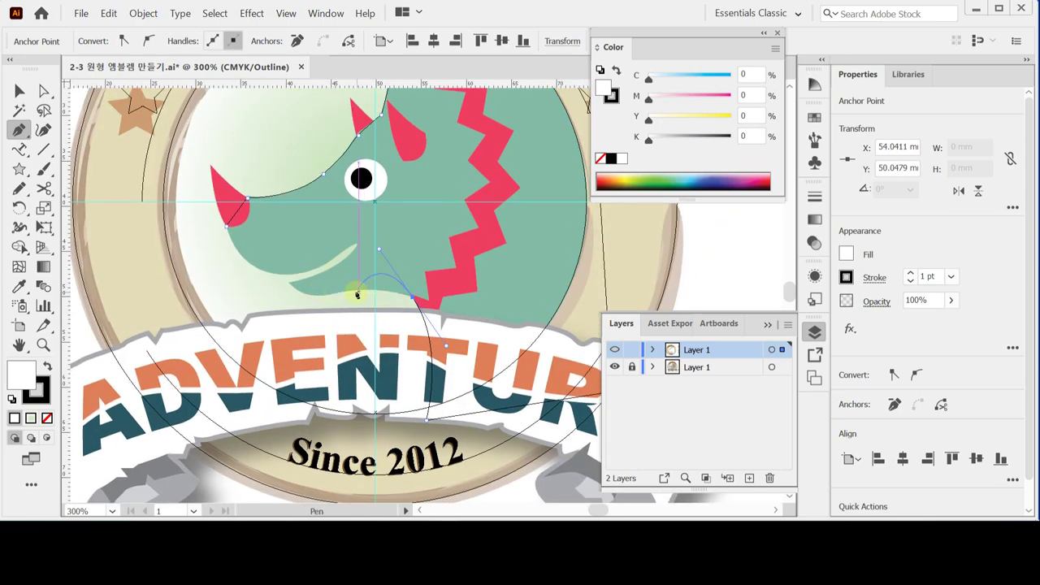
pyautogui.moveTo(336, 295); pyautogui.dragTo(329, 297)
pyautogui.keyDown('alt'); pyautogui.click(337, 295); pyautogui.keyUp('alt')
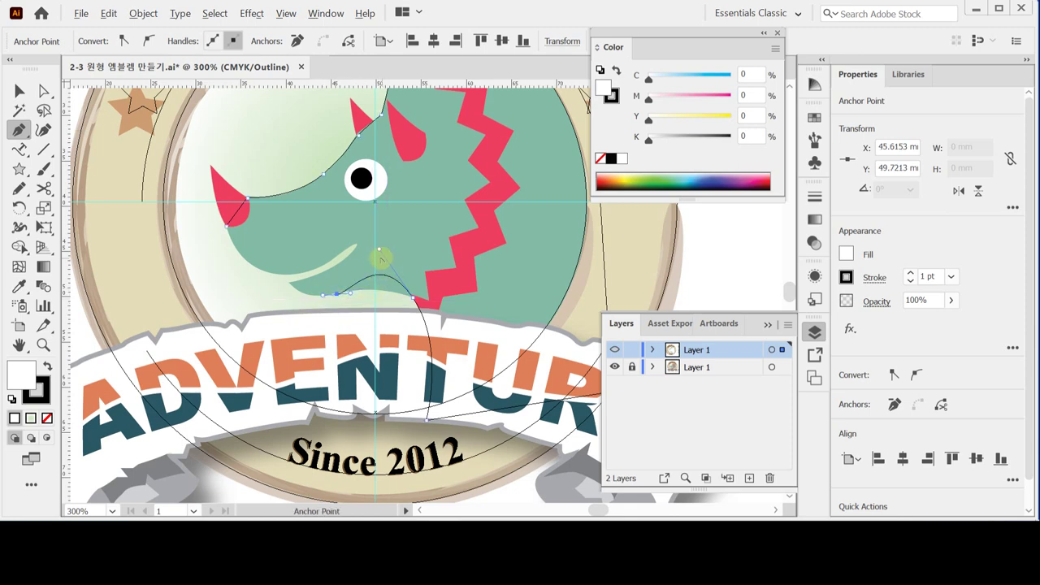
pyautogui.moveTo(379, 249); pyautogui.dragTo(398, 283)
pyautogui.click(428, 318)
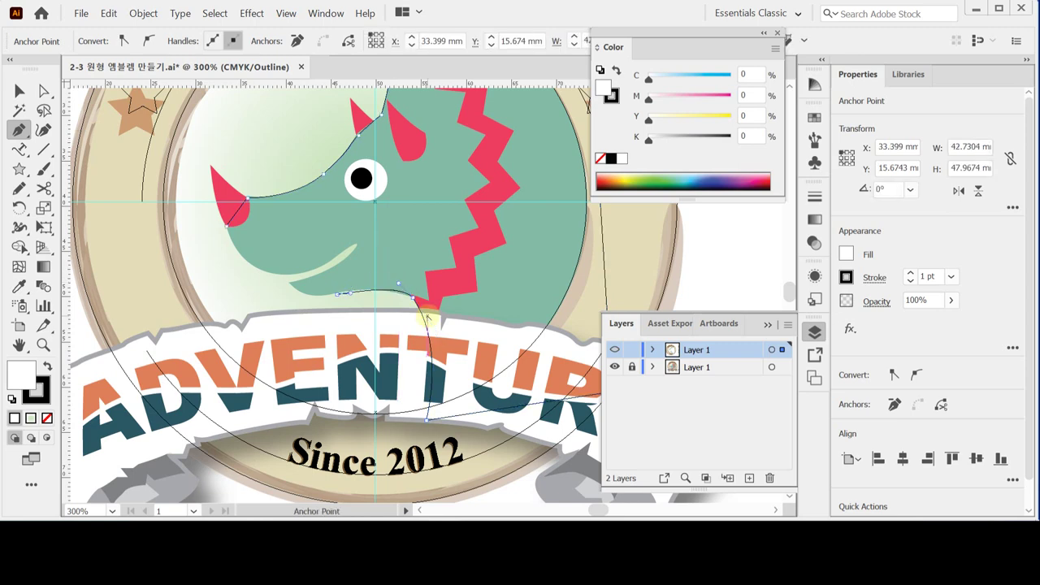
# - Resume the open outline with the Pen tool and remove the outgoing direction handle from its end anchor under the jaw
pyautogui.click(338, 297)
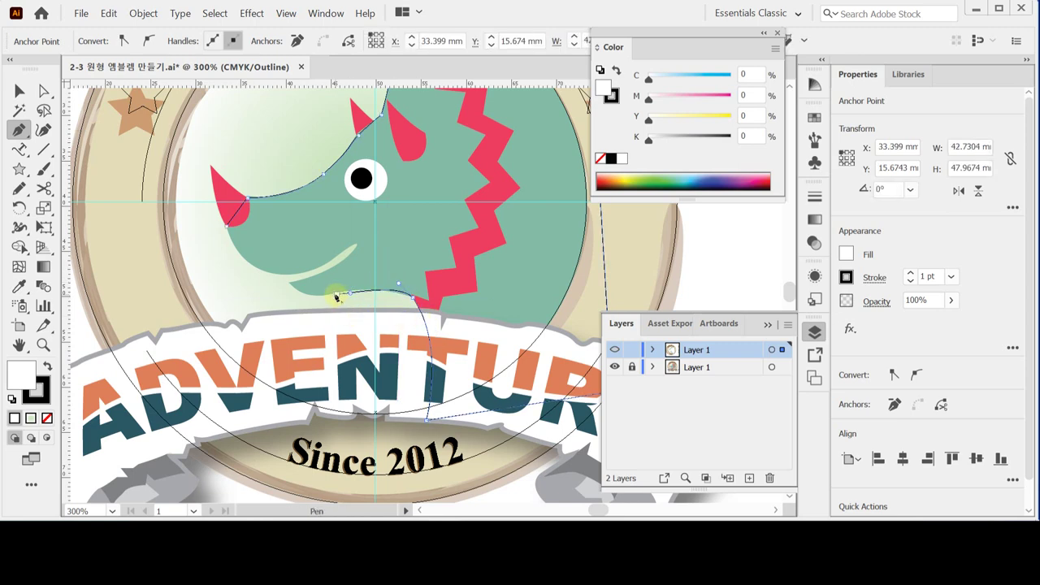
pyautogui.keyDown('ctrl'); pyautogui.click(336, 297); pyautogui.keyUp('ctrl')
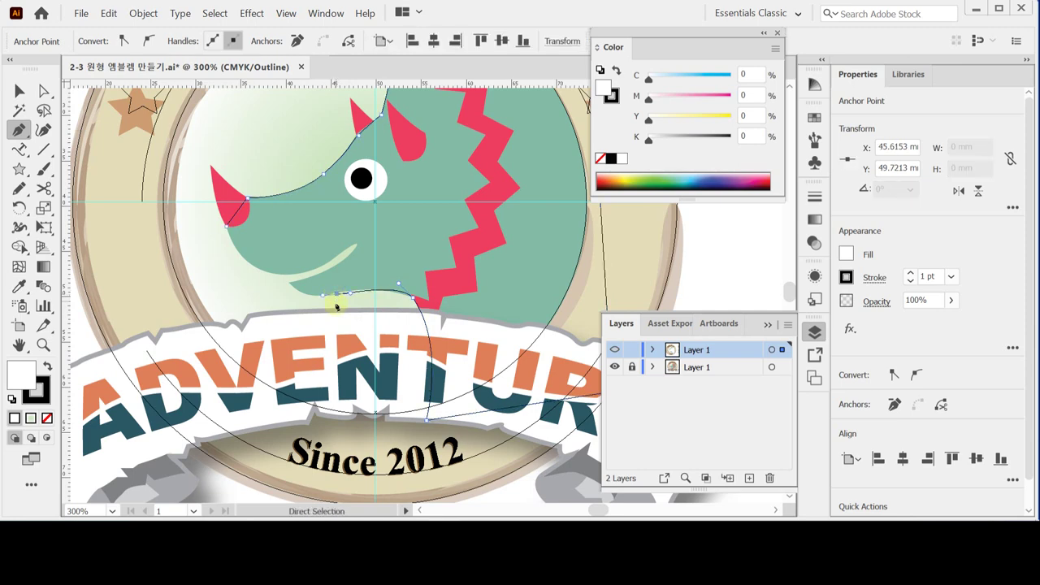
pyautogui.click(349, 296)
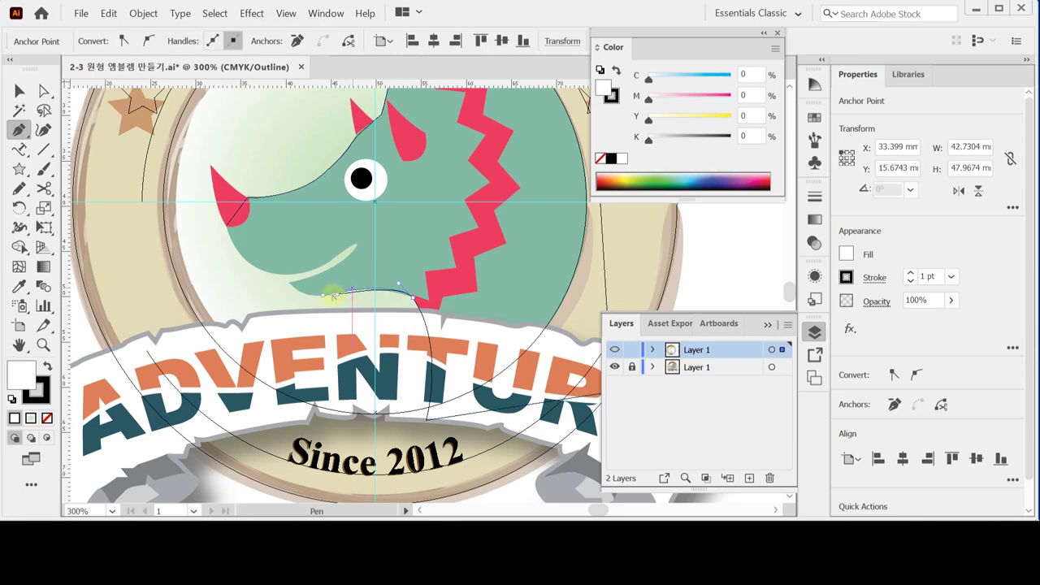
pyautogui.moveTo(337, 295); pyautogui.dragTo(59, 158)
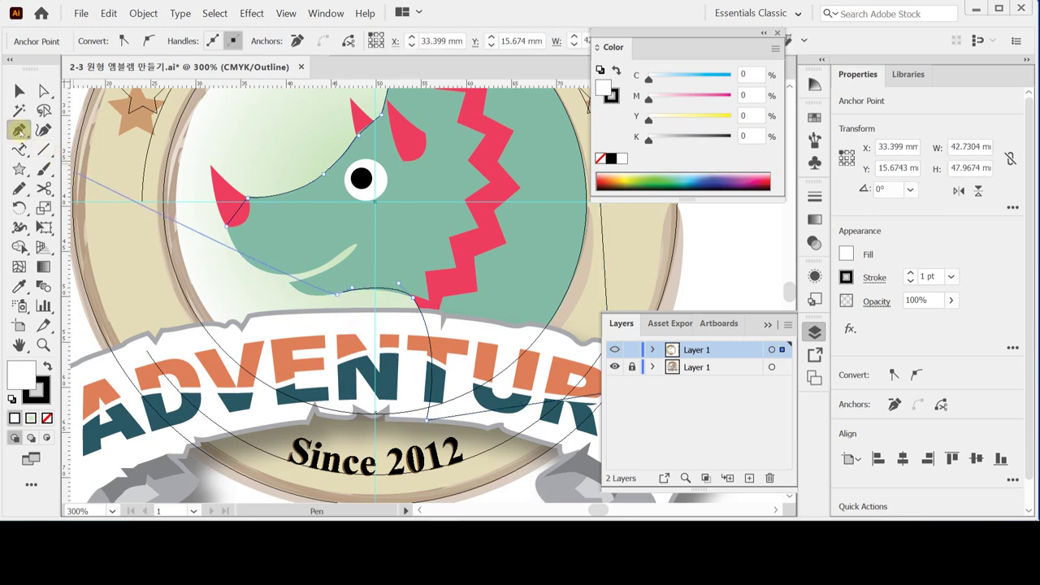
pyautogui.click(19, 130)
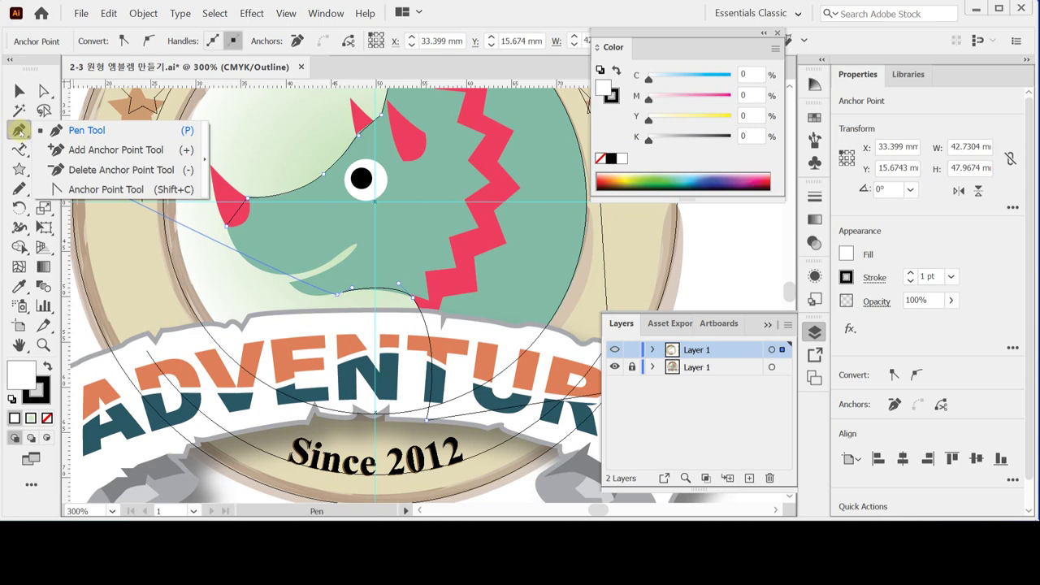
pyautogui.click(86, 130)
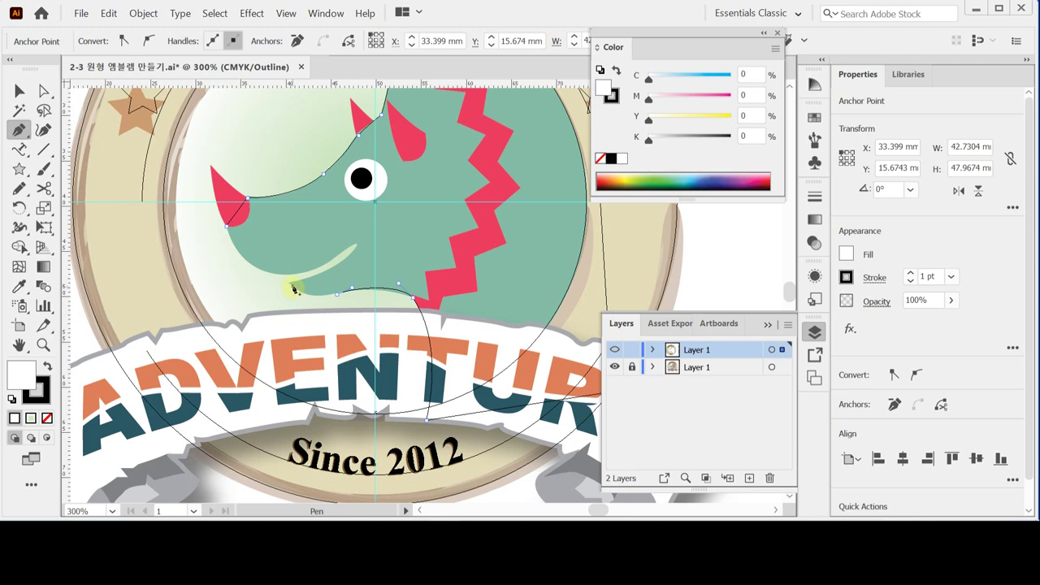
pyautogui.click(336, 294)
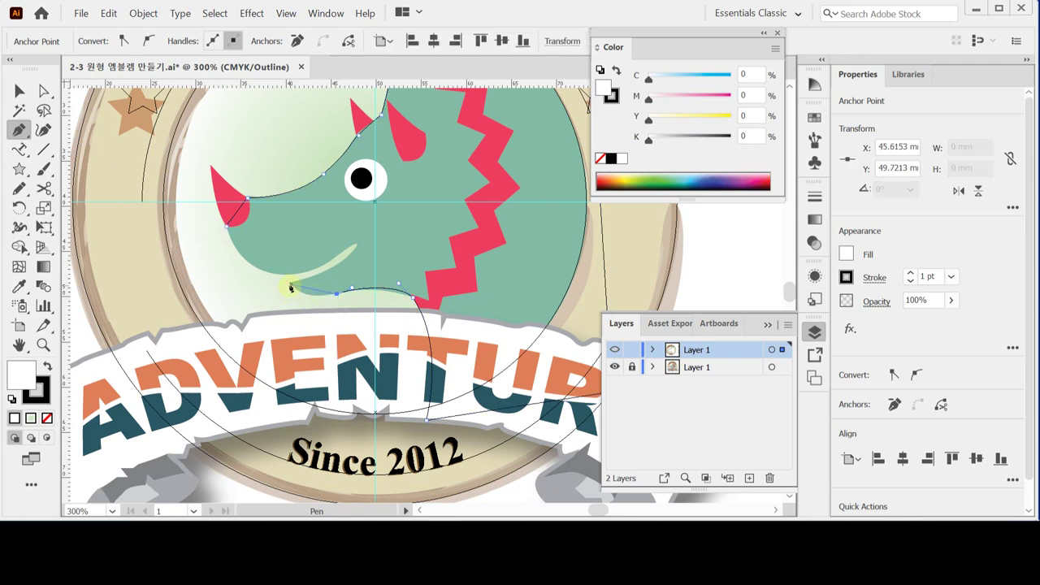
# - Trace the chin and lower lip to the mouth corner and back along the upper lip, adjusting the mouth corner's handle to fit
pyautogui.moveTo(291, 285); pyautogui.dragTo(271, 267)
pyautogui.moveTo(276, 271); pyautogui.dragTo(369, 226)
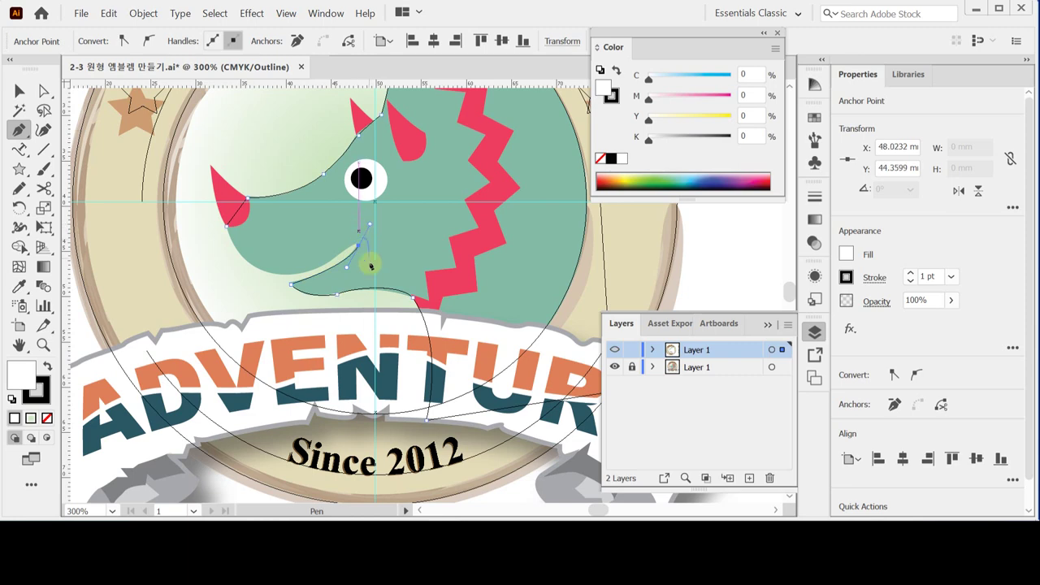
pyautogui.hotkey('ctrl', '+')
pyautogui.hotkey('ctrl', '+')
pyautogui.moveTo(437, 310); pyautogui.dragTo(431, 310)
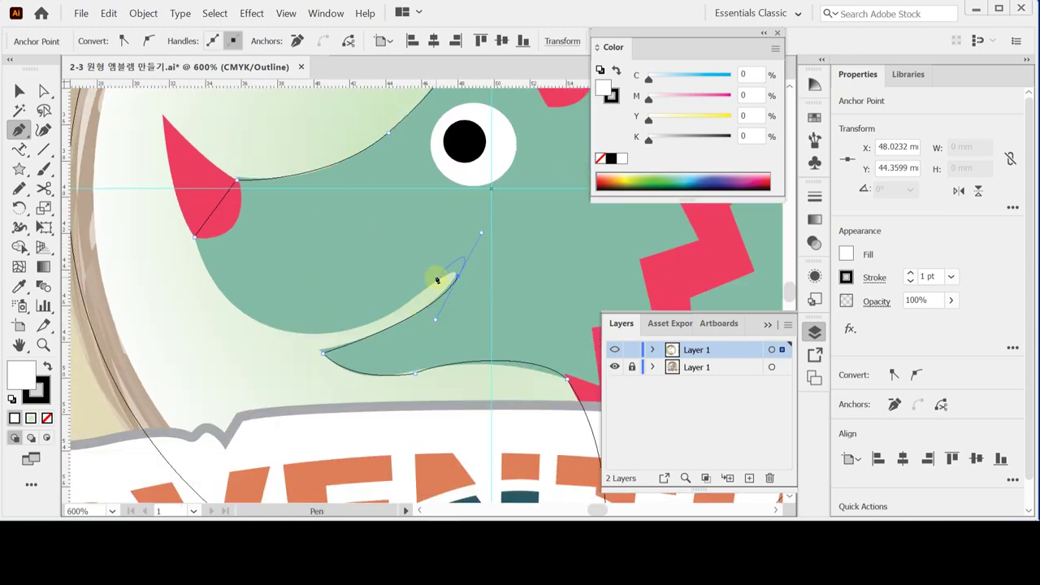
pyautogui.moveTo(360, 326); pyautogui.dragTo(323, 334)
pyautogui.moveTo(481, 235); pyautogui.dragTo(471, 241)
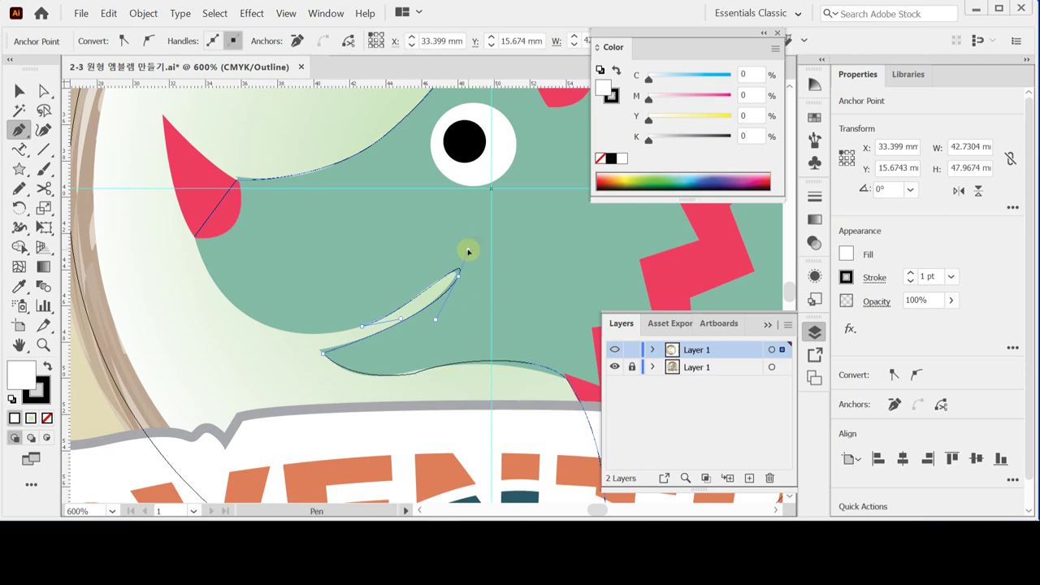
pyautogui.press('alt')
pyautogui.moveTo(468, 251); pyautogui.dragTo(468, 251)
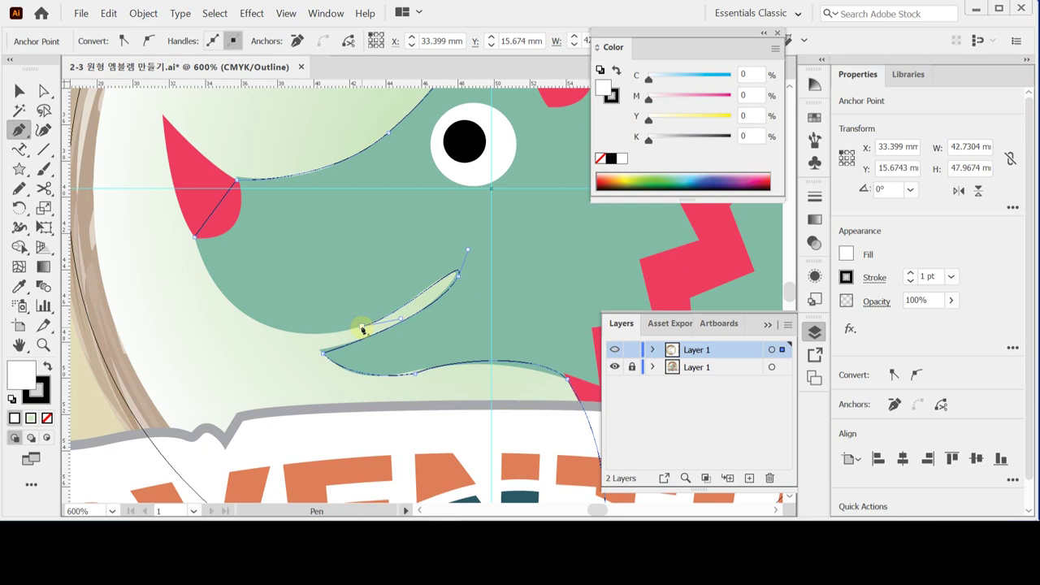
# - Close the head outline along the upper lip and up the snout to the nose horn, and refit the jaw's underside anchor and handles
pyautogui.moveTo(362, 328); pyautogui.dragTo(194, 265)
pyautogui.click(196, 239)
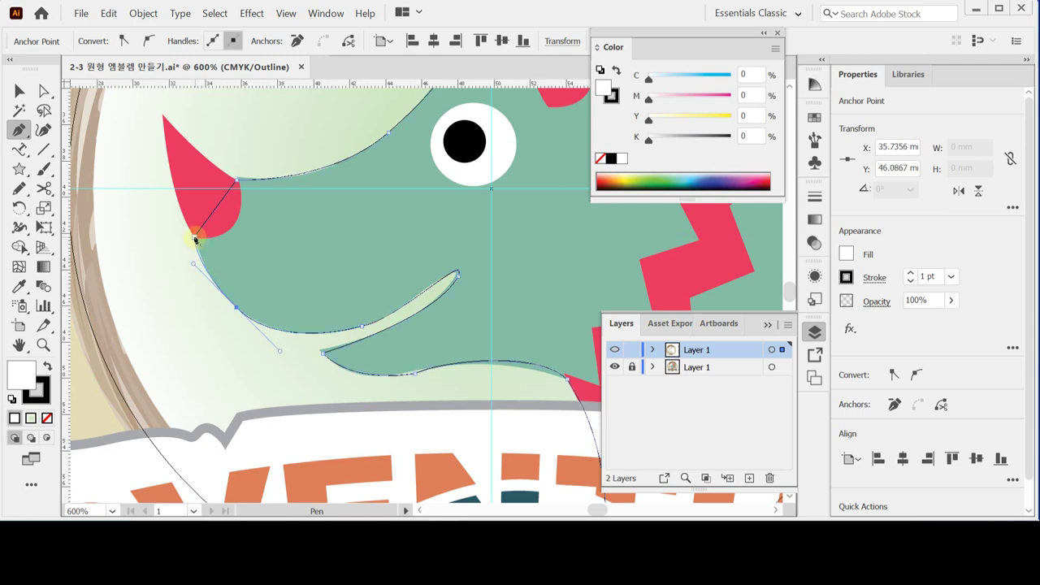
pyautogui.hotkey('ctrl', '-')
pyautogui.moveTo(459, 287); pyautogui.dragTo(330, 282)
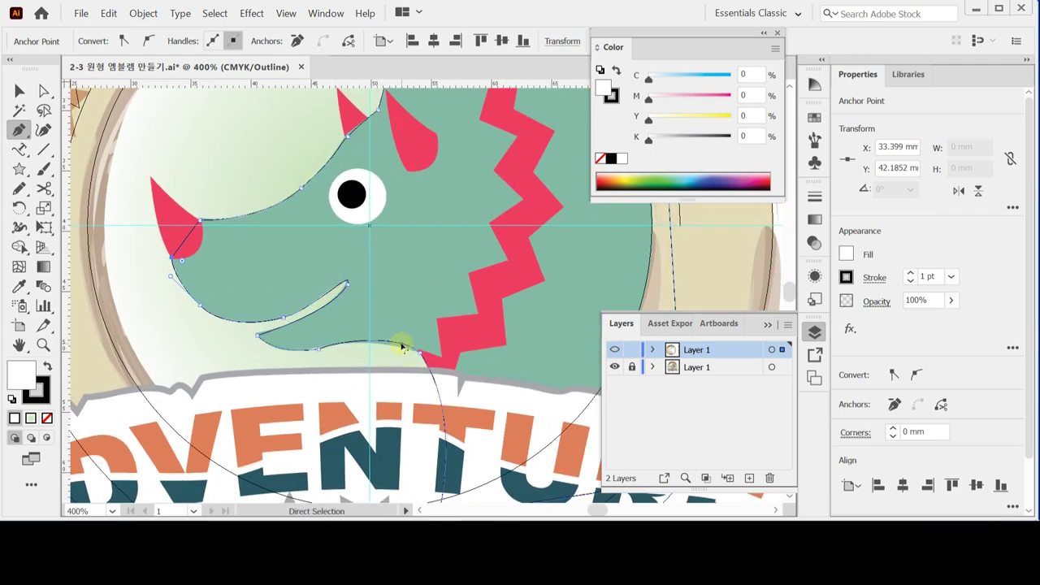
pyautogui.keyDown('ctrl'); pyautogui.click(415, 351); pyautogui.keyUp('ctrl')
pyautogui.moveTo(415, 351); pyautogui.dragTo(422, 360)
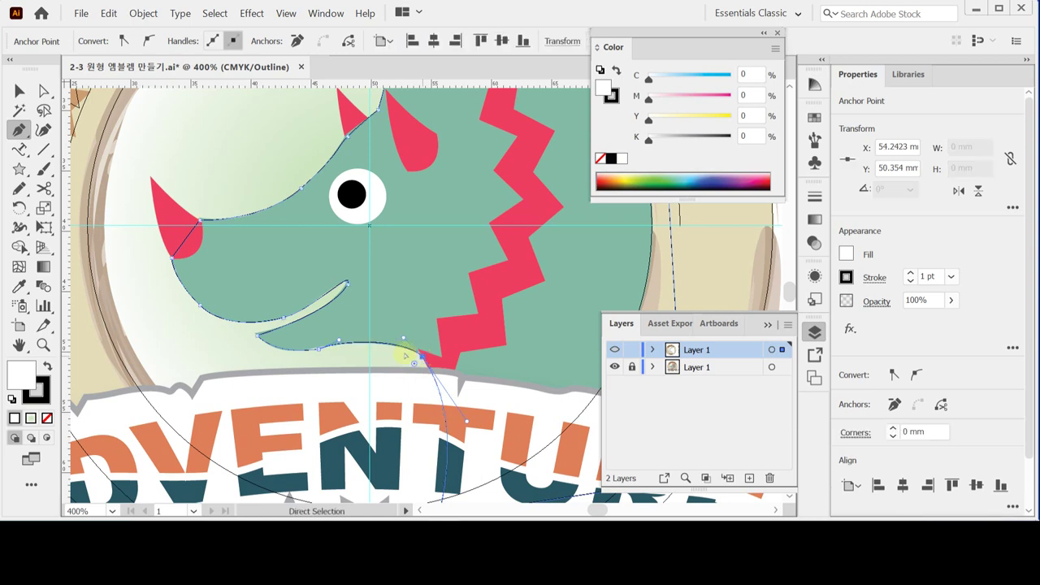
pyautogui.moveTo(341, 341); pyautogui.dragTo(352, 342)
pyautogui.click(320, 351)
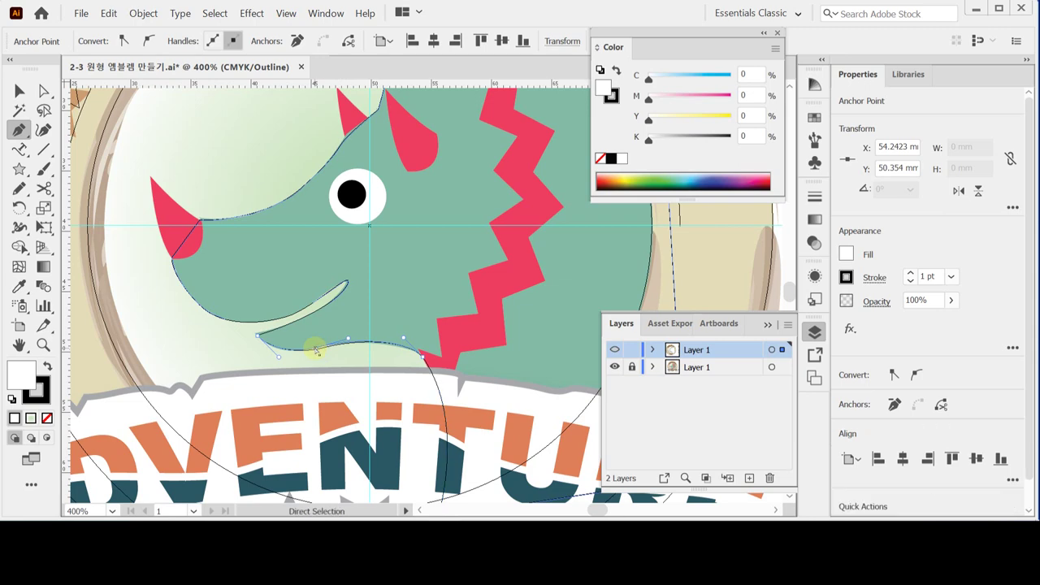
# - Fine-tune the curve crossing the ring behind the head and the anchor at the frill's tip to match the reference, and deselect the outline
pyautogui.moveTo(399, 223); pyautogui.dragTo(323, 272)
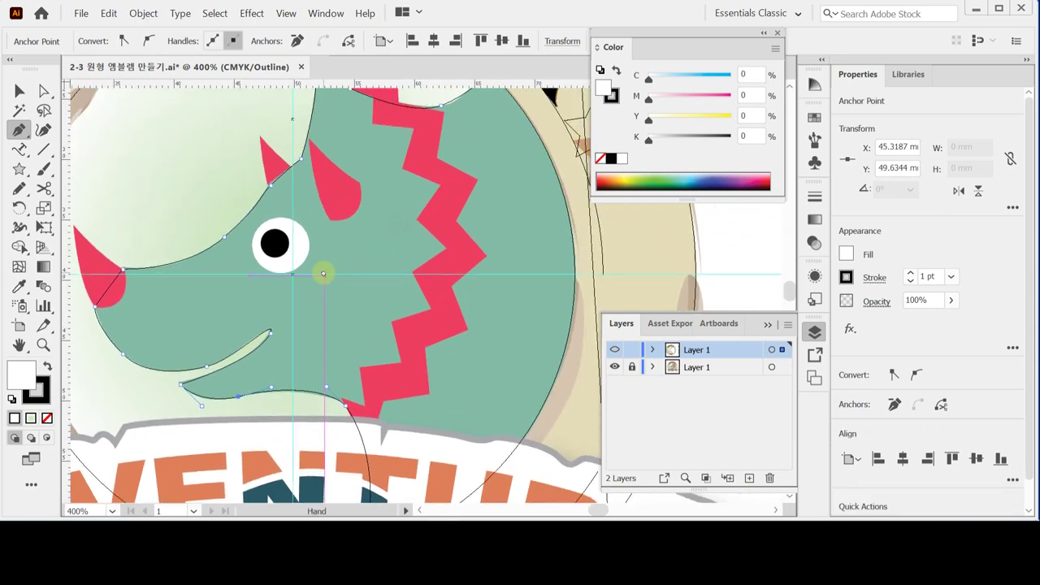
pyautogui.moveTo(366, 246); pyautogui.dragTo(394, 293)
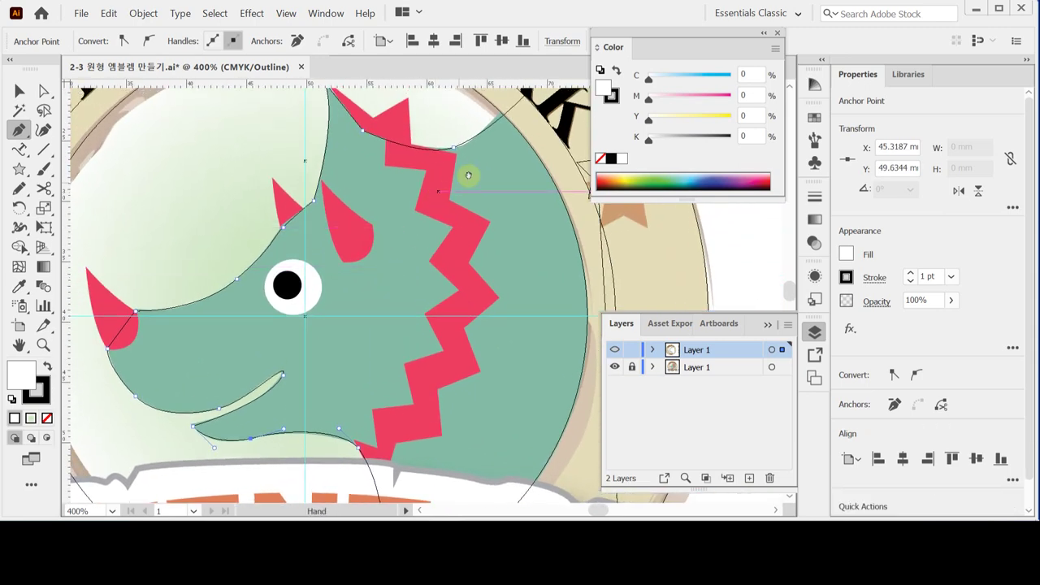
pyautogui.moveTo(457, 181); pyautogui.dragTo(422, 244)
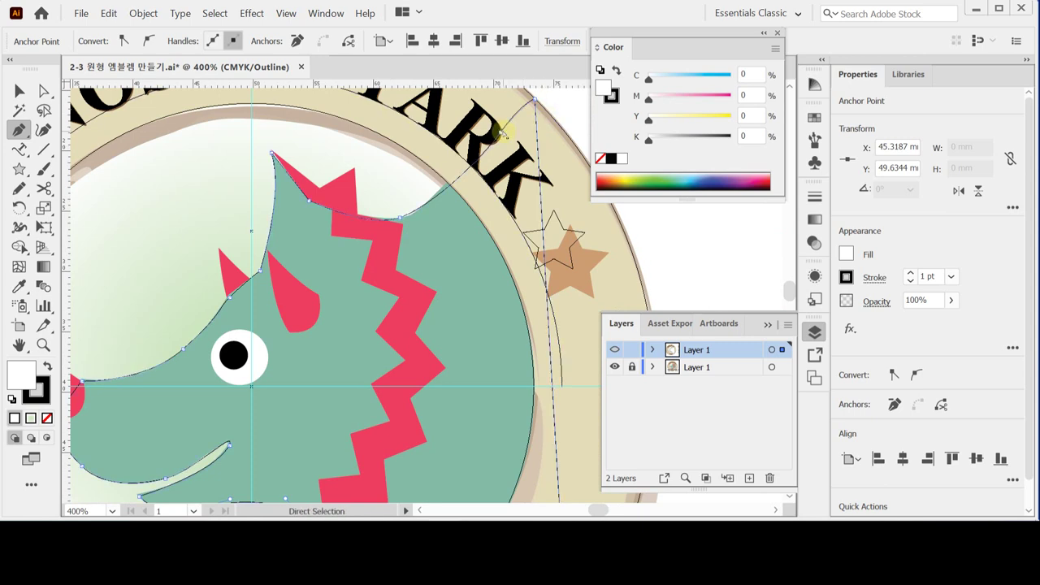
pyautogui.moveTo(495, 132); pyautogui.dragTo(498, 128)
pyautogui.moveTo(349, 241); pyautogui.dragTo(390, 221)
pyautogui.keyDown('ctrl'); pyautogui.click(312, 134); pyautogui.keyUp('ctrl')
pyautogui.moveTo(312, 134); pyautogui.dragTo(313, 132)
pyautogui.keyDown('ctrl'); pyautogui.click(360, 186); pyautogui.keyUp('ctrl')
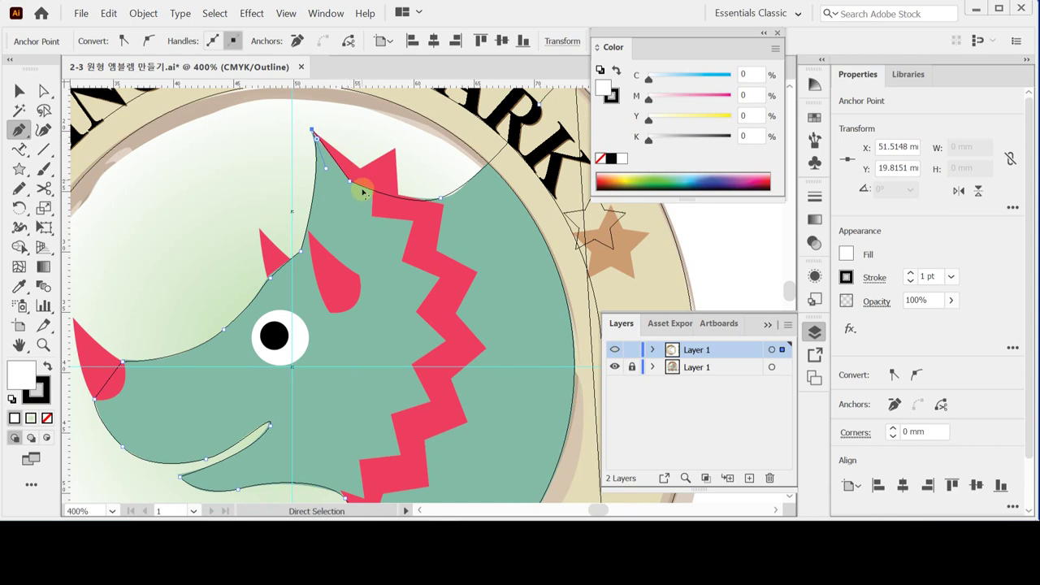
pyautogui.keyDown('ctrl'); pyautogui.click(263, 170); pyautogui.keyUp('ctrl')
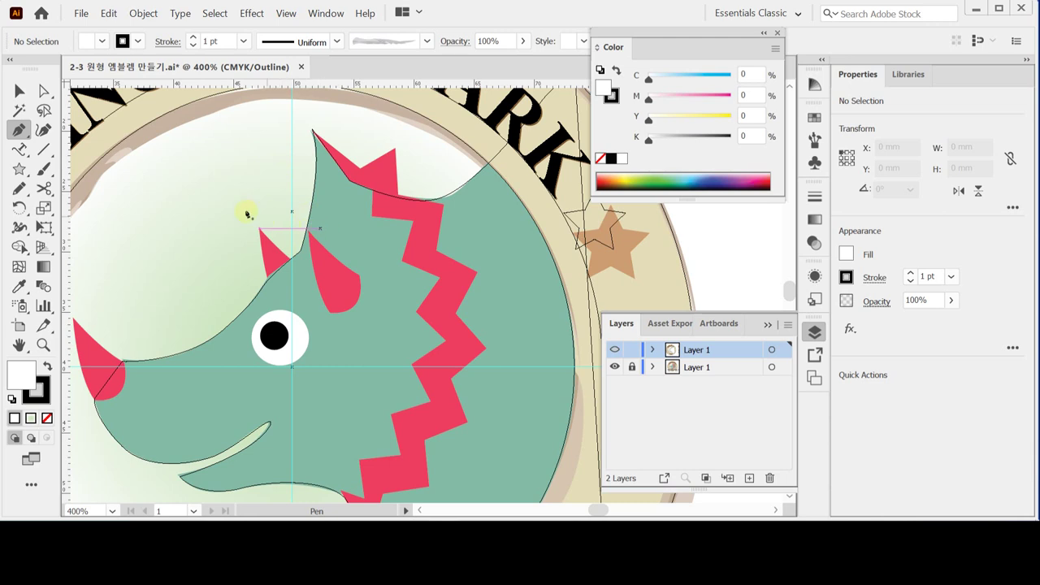
# - Sample the nose horn's pink with the Eyedropper so the fill is C 0, M 90, Y 50, K 0 without a stroke
pyautogui.moveTo(212, 234); pyautogui.dragTo(314, 220)
pyautogui.scroll(3, 227, 295)
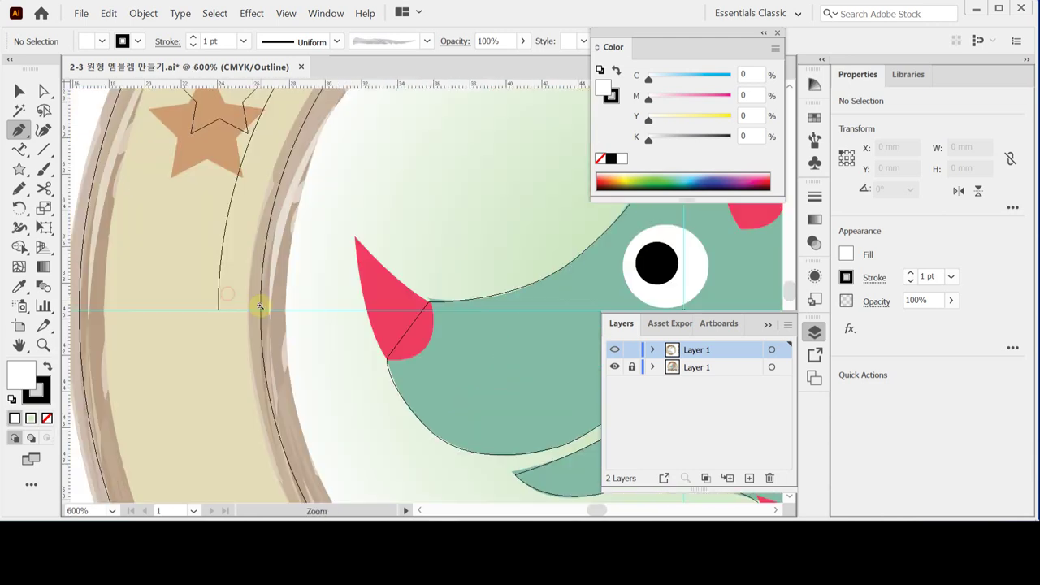
pyautogui.moveTo(256, 269); pyautogui.dragTo(241, 290)
pyautogui.press('i')
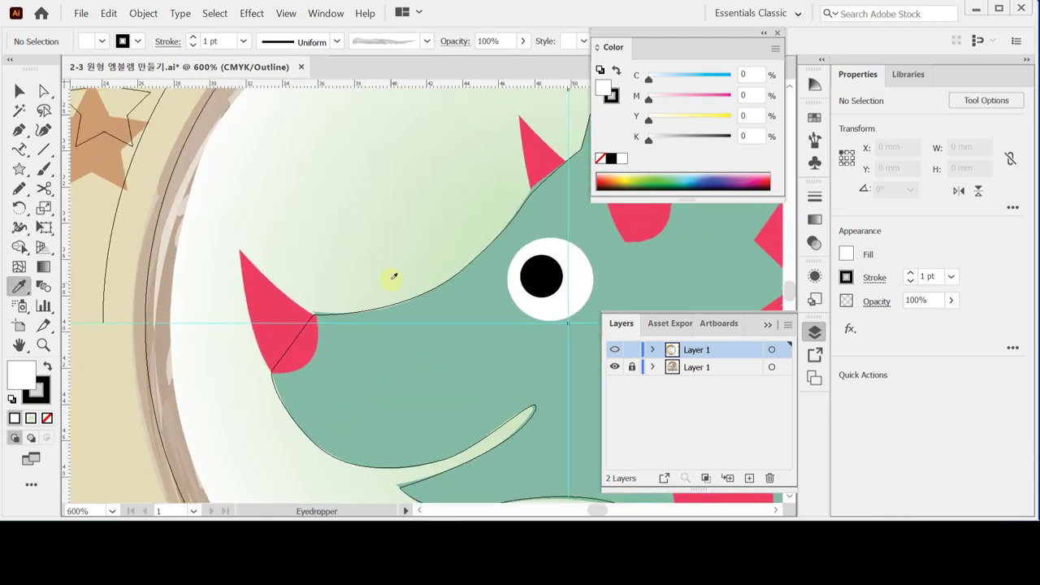
pyautogui.hotkey('ctrl', 'z')
pyautogui.scroll(-1, 290, 227)
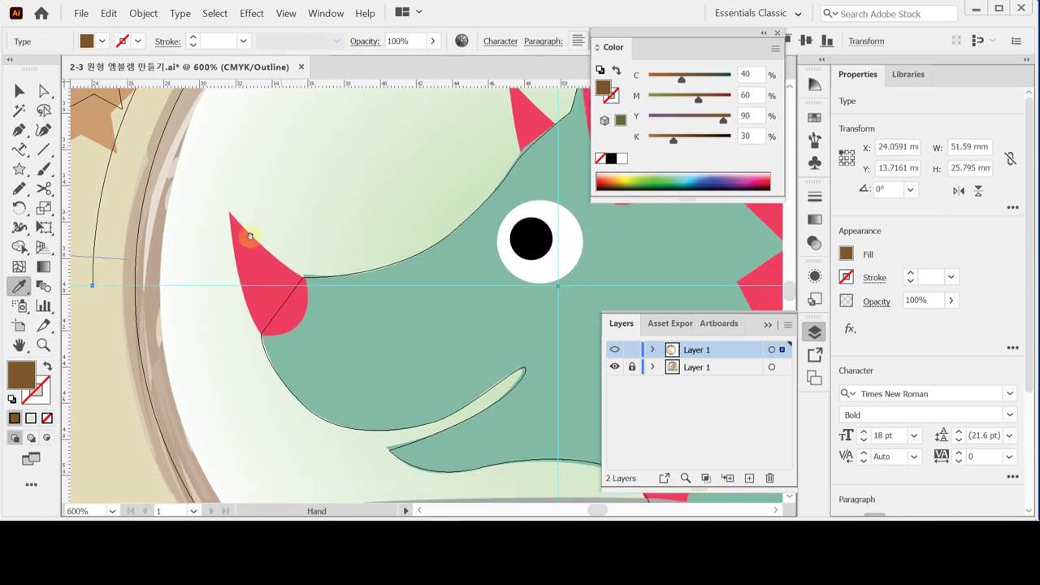
pyautogui.click(264, 269)
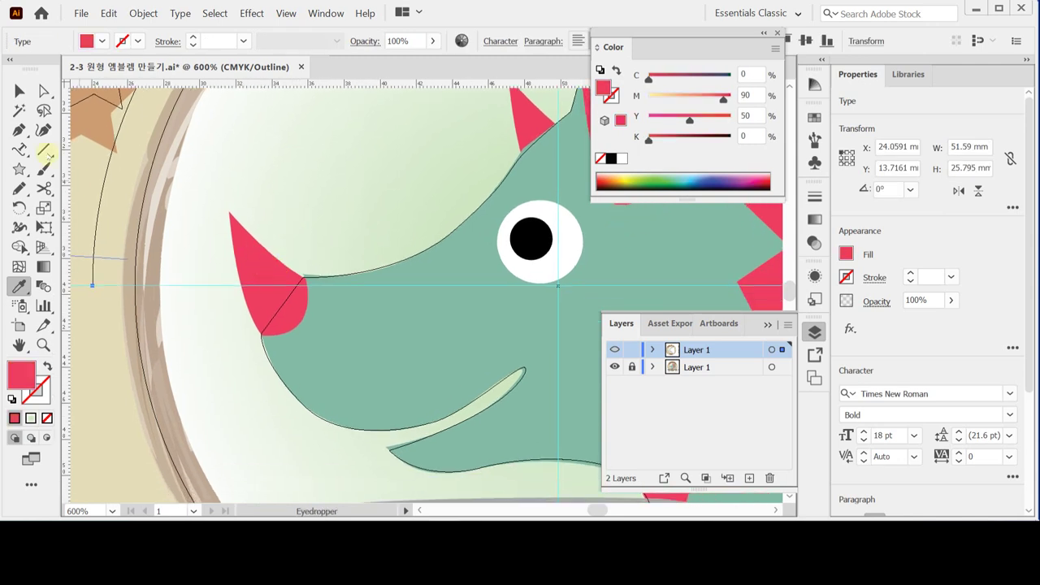
# - Trace the nose horn as a new closed Pen path from its tip down the front edge, around the rounded base and back
pyautogui.click(19, 129)
pyautogui.hotkey('ctrl', 'shift', 'a')
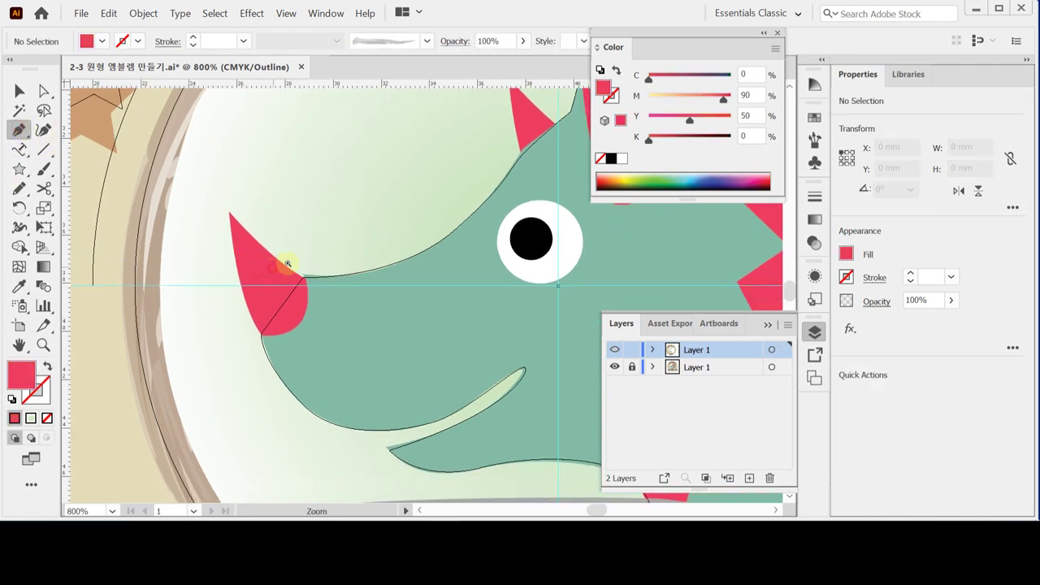
pyautogui.click(284, 269)
pyautogui.moveTo(202, 232); pyautogui.dragTo(188, 219)
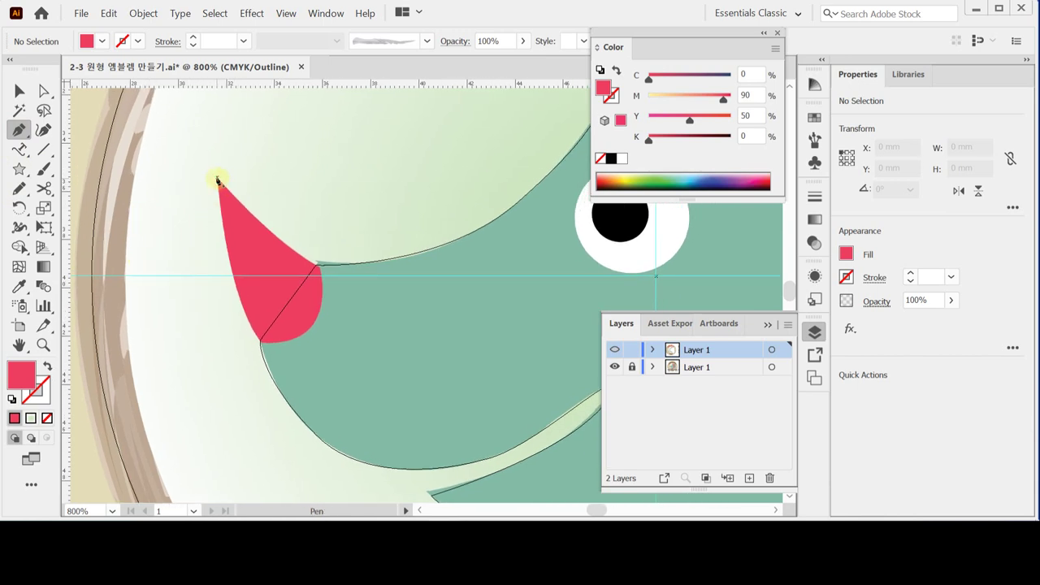
pyautogui.click(262, 343)
pyautogui.moveTo(261, 344); pyautogui.dragTo(289, 362)
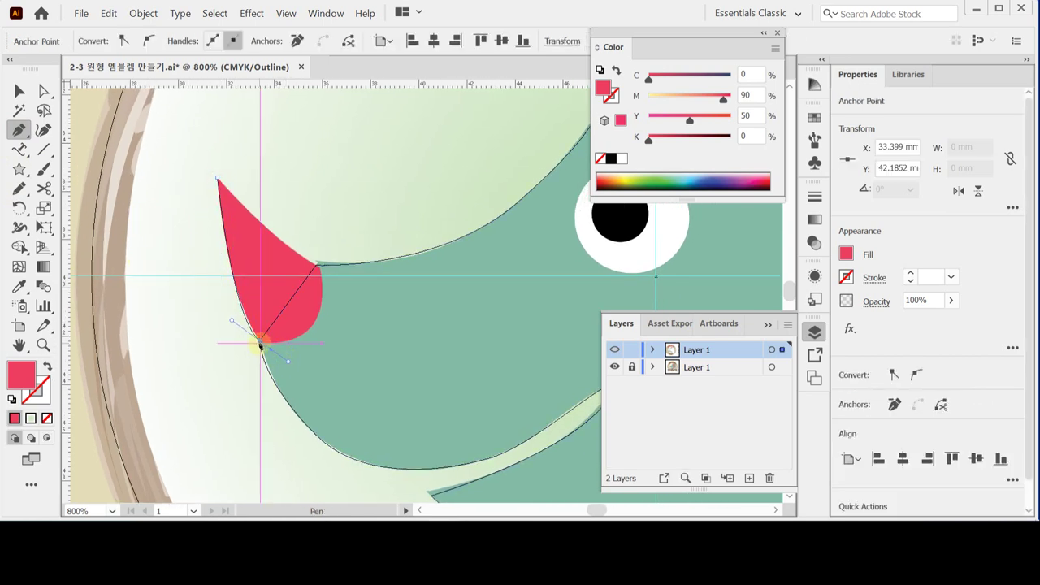
pyautogui.click(261, 346)
pyautogui.moveTo(317, 320); pyautogui.dragTo(328, 288)
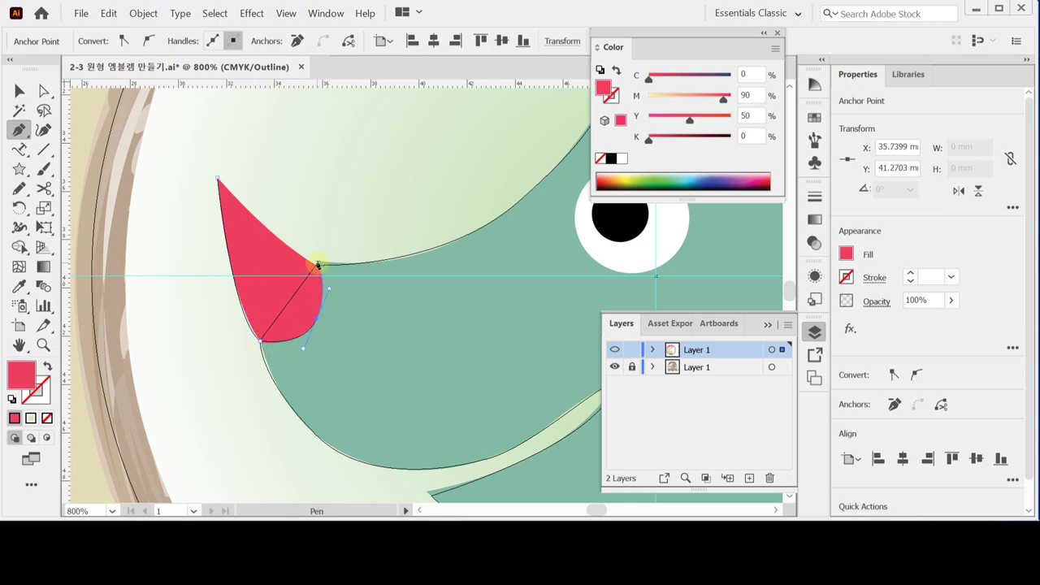
pyautogui.click(318, 266)
pyautogui.click(218, 178)
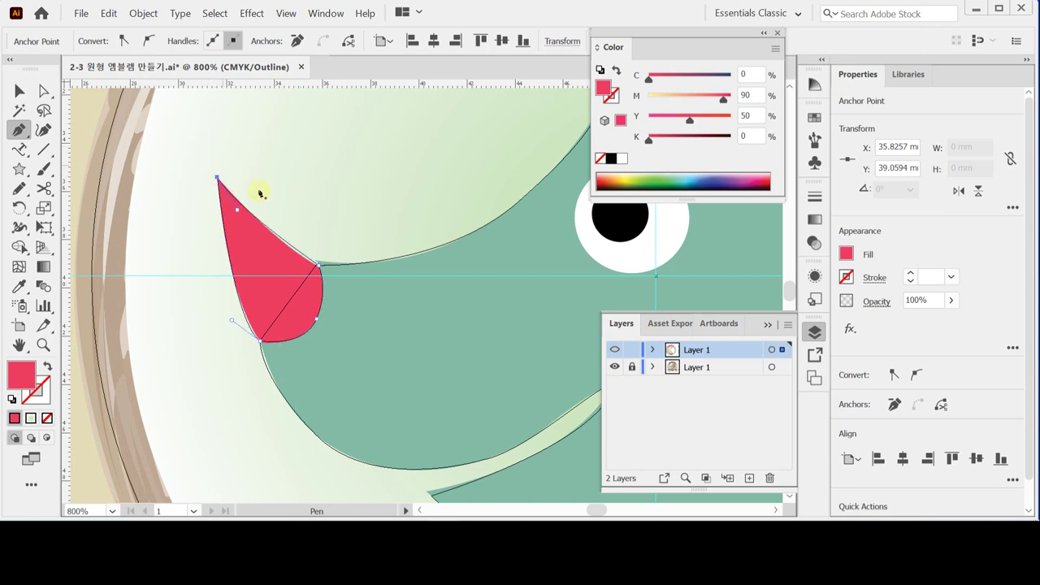
# - Start a new Pen path for the larger brow horn, curving from its tip down the front edge to the base without an outgoing handle
pyautogui.hscroll(5, 356, 241)
pyautogui.scroll(3, 355, 241)
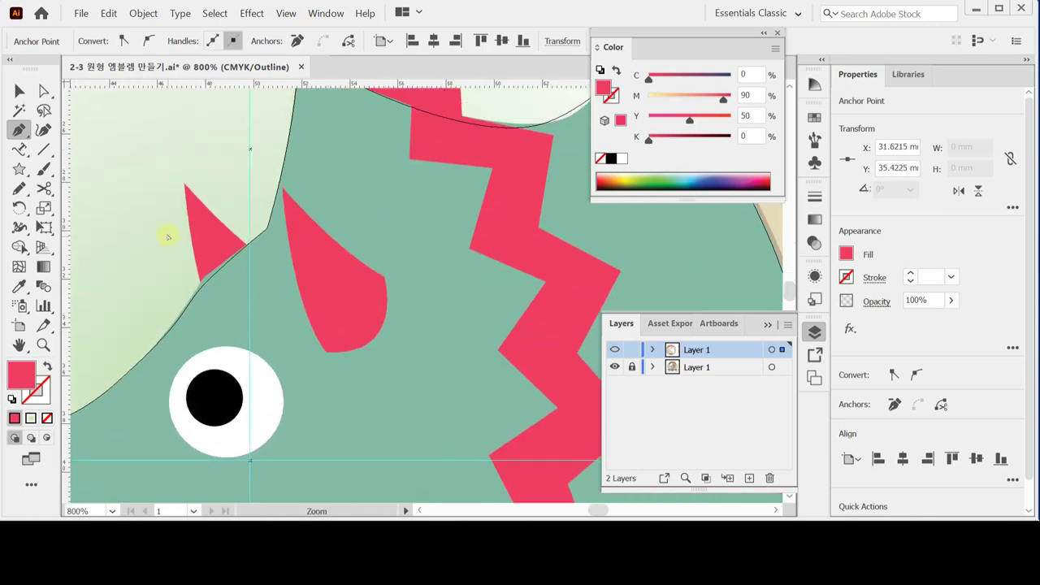
pyautogui.keyDown('ctrl'); pyautogui.click(169, 235); pyautogui.keyUp('ctrl')
pyautogui.click(284, 191)
pyautogui.moveTo(328, 353); pyautogui.dragTo(362, 381)
pyautogui.click(327, 355)
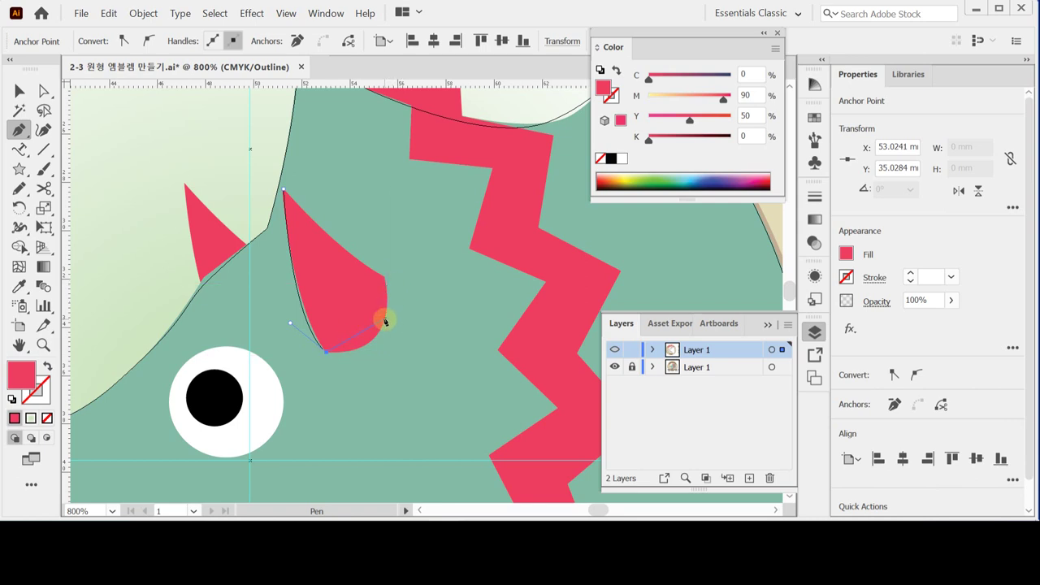
# - Curve the path around the brow horn's rounded base, close it at the tip along the back edge, and deselect it
pyautogui.moveTo(382, 333); pyautogui.dragTo(391, 279)
pyautogui.click(284, 192)
pyautogui.moveTo(284, 191); pyautogui.dragTo(269, 151)
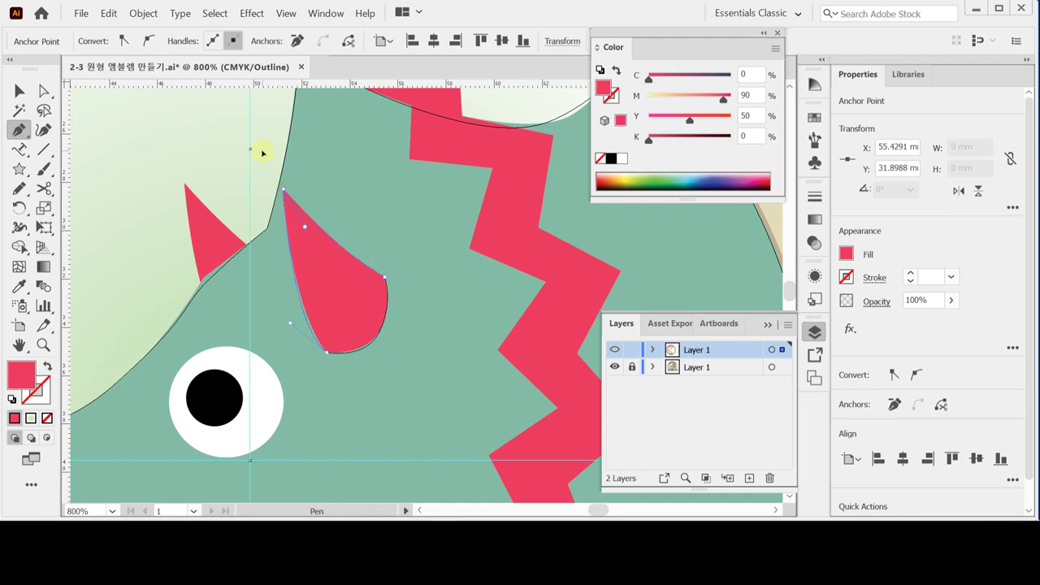
pyautogui.moveTo(370, 265); pyautogui.dragTo(325, 321)
pyautogui.moveTo(314, 244); pyautogui.dragTo(320, 232)
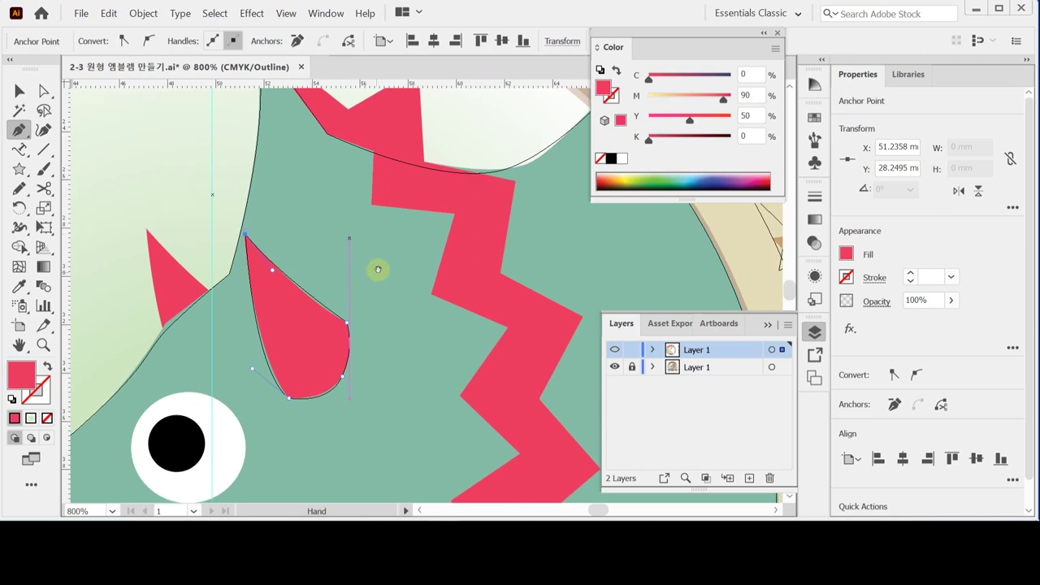
pyautogui.moveTo(378, 269); pyautogui.dragTo(339, 304)
pyautogui.keyDown('ctrl'); pyautogui.click(209, 194); pyautogui.keyUp('ctrl')
# - Start a new Pen path for the pink zigzag band at the frill's tip and trace the top spike to the first outer corner
pyautogui.moveTo(249, 186); pyautogui.dragTo(249, 241)
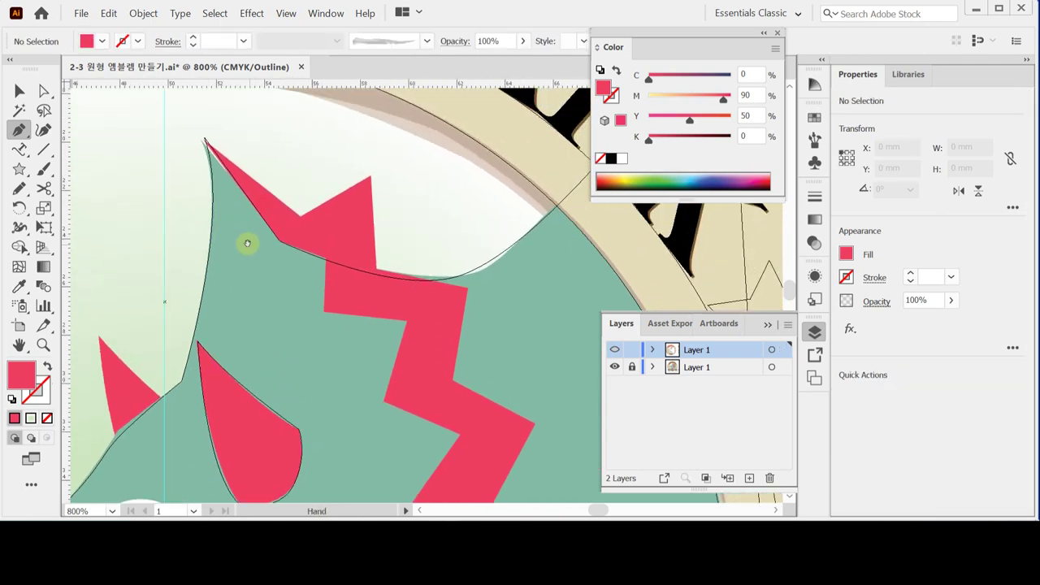
pyautogui.click(205, 140)
pyautogui.click(301, 215)
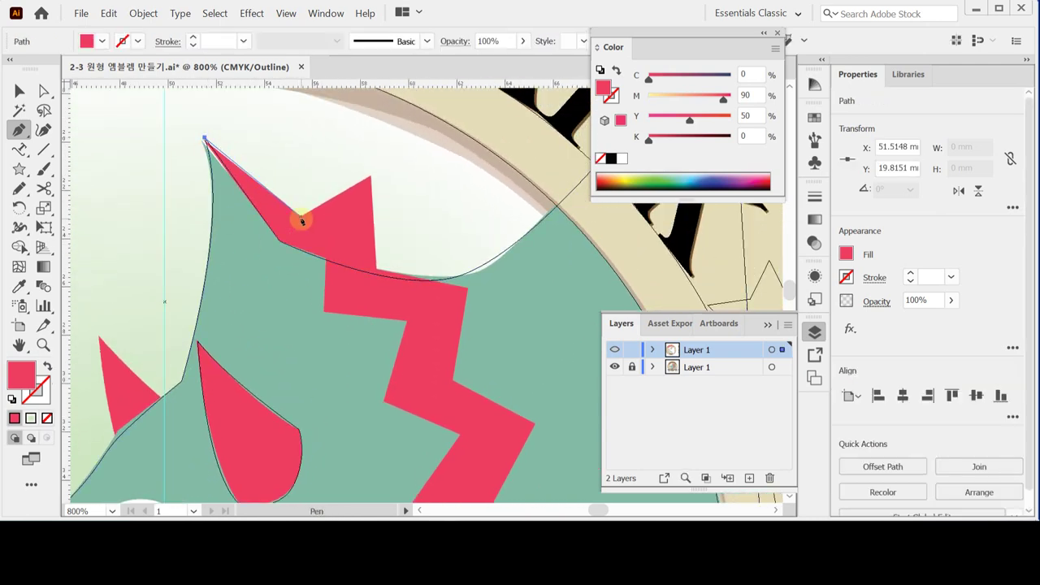
pyautogui.click(370, 176)
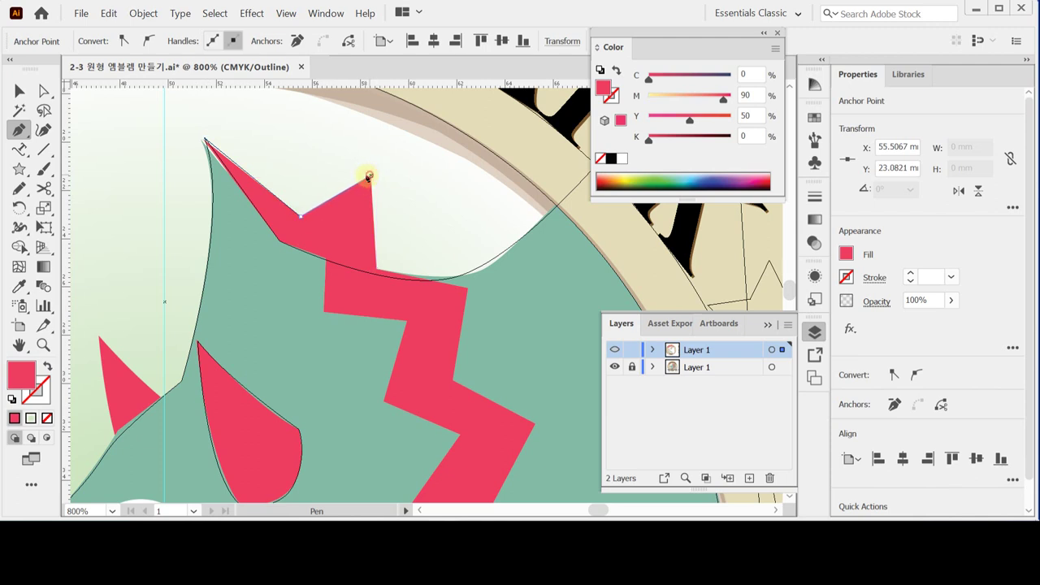
pyautogui.click(377, 271)
pyautogui.click(467, 288)
# - Trace the band's outer zigzag edge downward with straight segments through its middle corners to the point just below eye level
pyautogui.moveTo(463, 365); pyautogui.dragTo(395, 244)
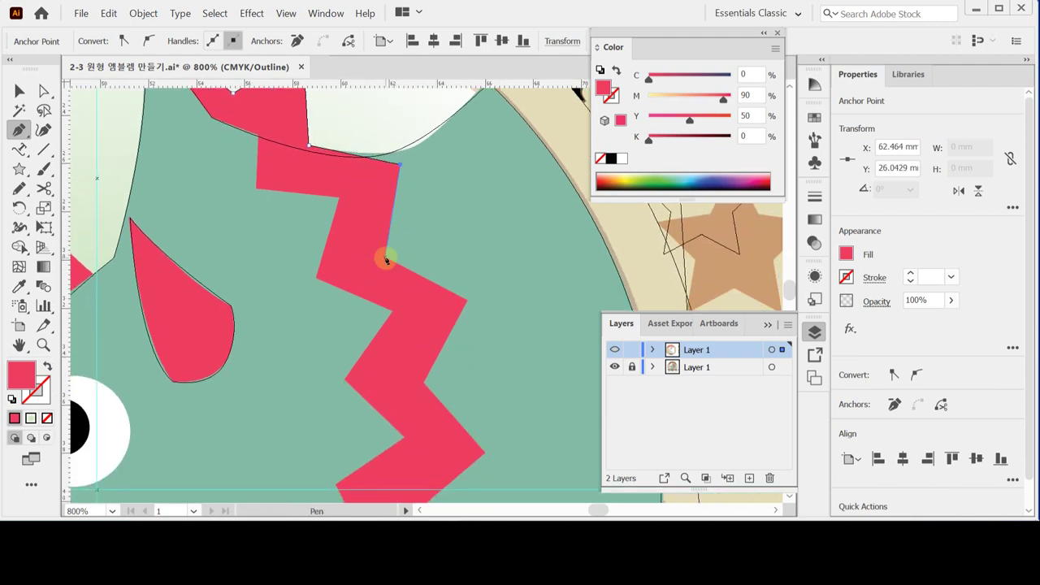
pyautogui.click(385, 257)
pyautogui.click(466, 303)
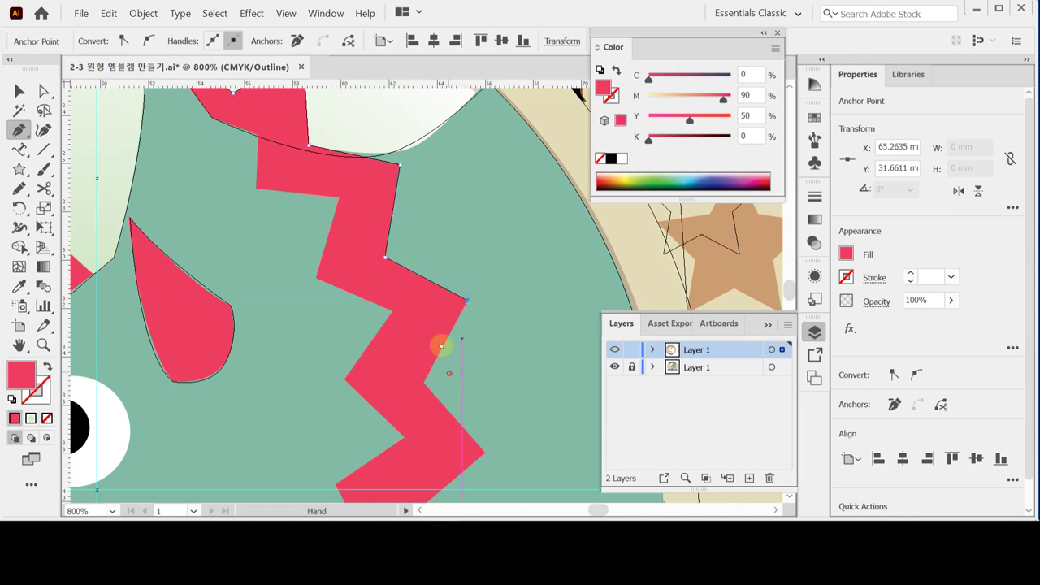
pyautogui.moveTo(425, 388); pyautogui.dragTo(414, 316)
pyautogui.click(410, 313)
pyautogui.moveTo(454, 361); pyautogui.dragTo(461, 230)
pyautogui.click(453, 282)
pyautogui.click(404, 261)
pyautogui.click(438, 350)
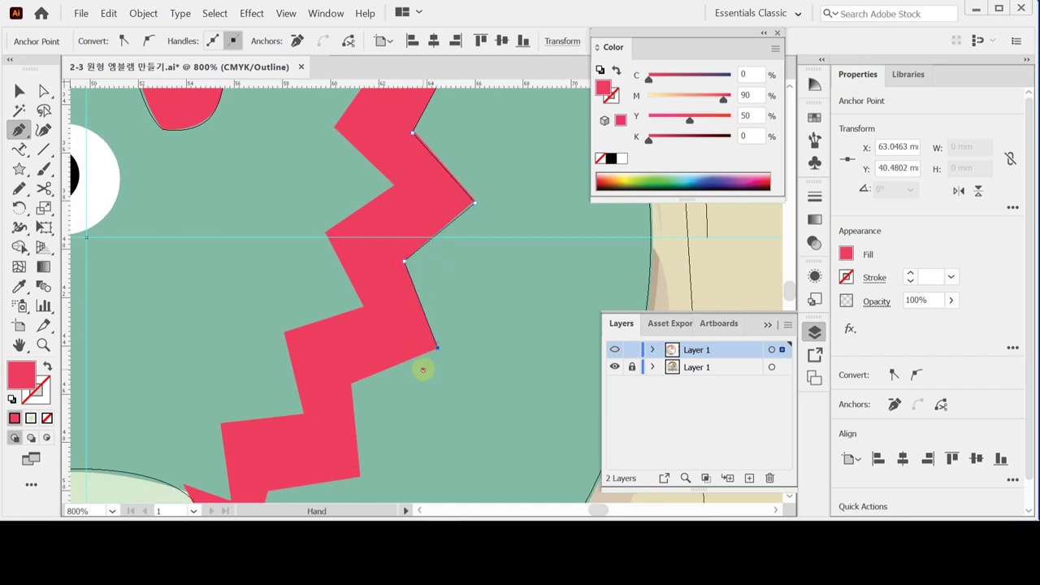
# - Trace the band's remaining outer corners and extend the path beneath the ADVENTURE banner to the head outline
pyautogui.moveTo(422, 367); pyautogui.dragTo(464, 245)
pyautogui.click(393, 263)
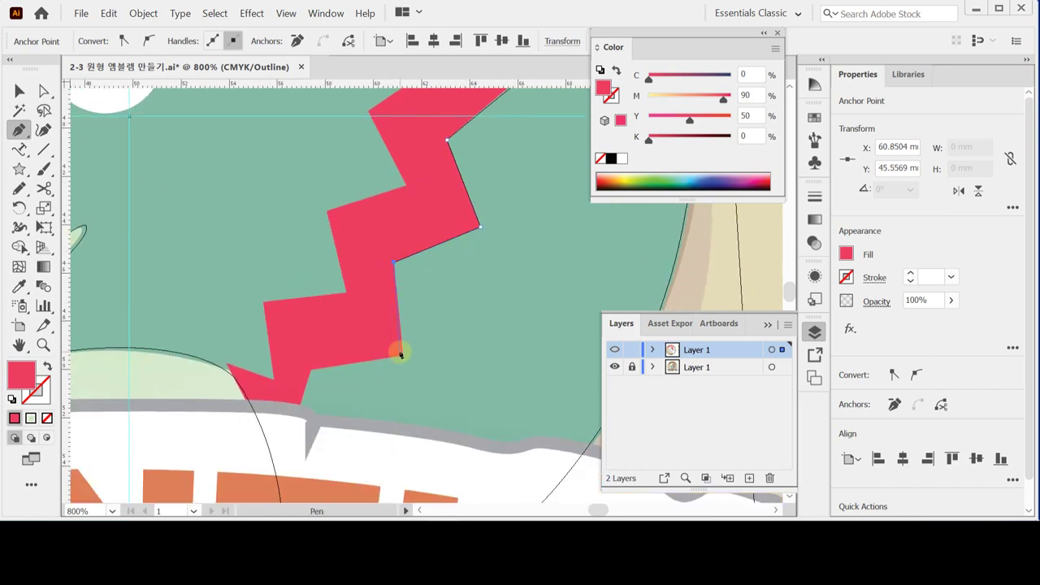
pyautogui.click(403, 354)
pyautogui.click(313, 371)
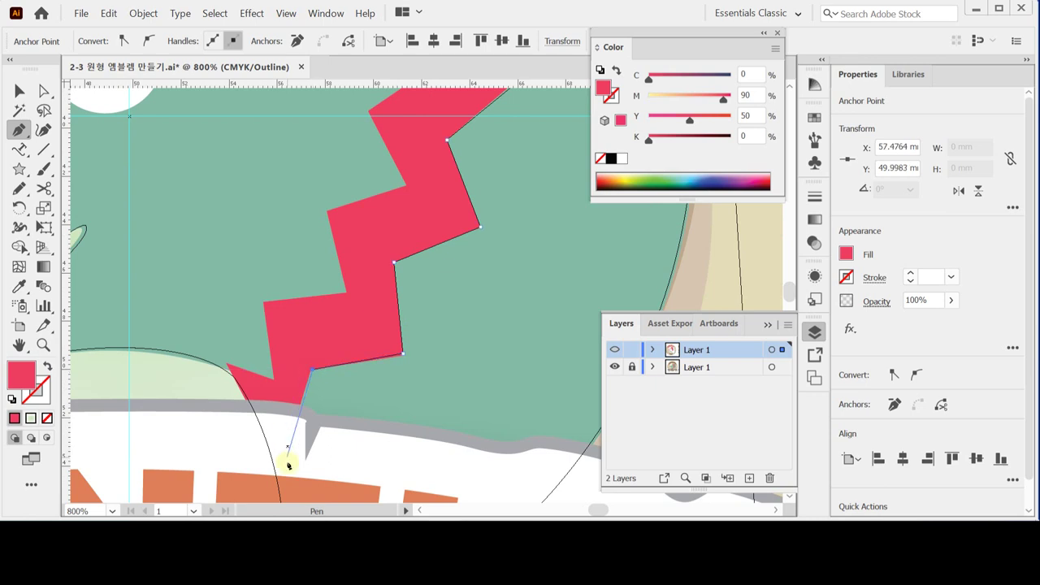
pyautogui.click(277, 481)
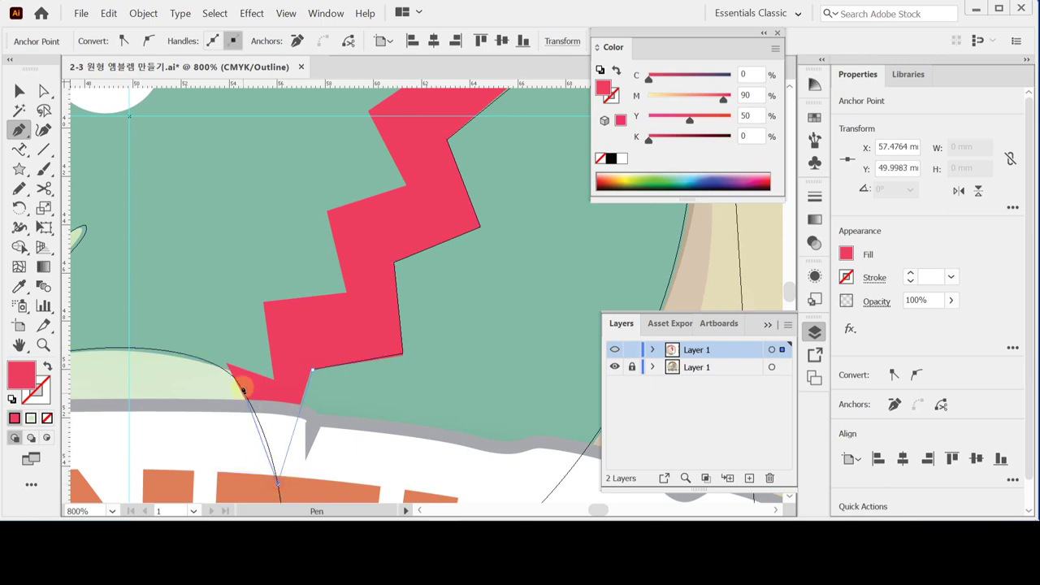
# - Bring the band's path back up to its lower tip under the jaw and trace the lower corners of the inner edge
pyautogui.moveTo(227, 364); pyautogui.dragTo(273, 379)
pyautogui.click(262, 302)
pyautogui.click(342, 293)
pyautogui.click(335, 215)
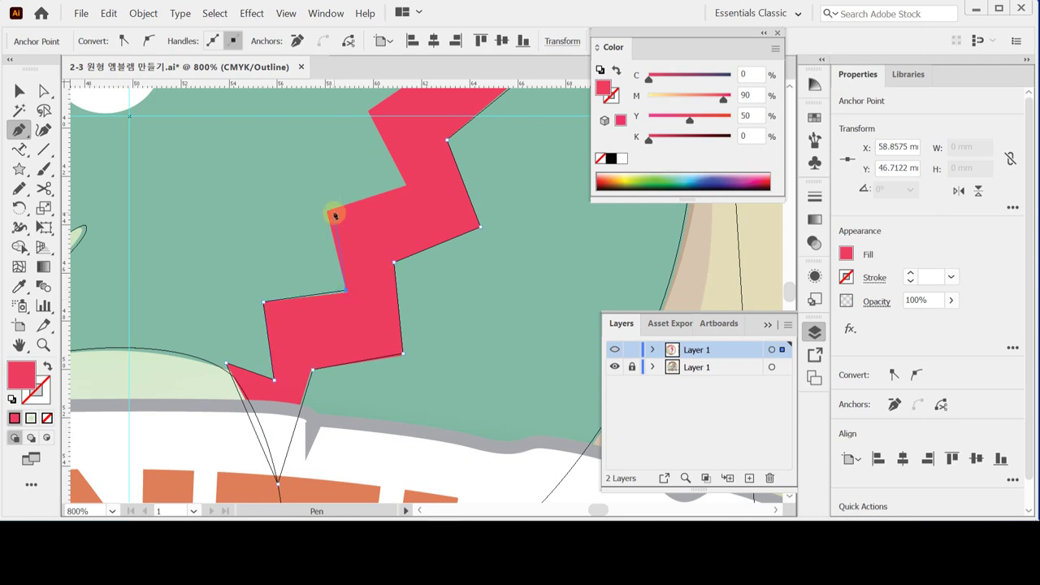
pyautogui.click(408, 186)
# - Continue the pink band's path up its inner edge through the three middle zigzag corners
pyautogui.scroll(5, 302, 376)
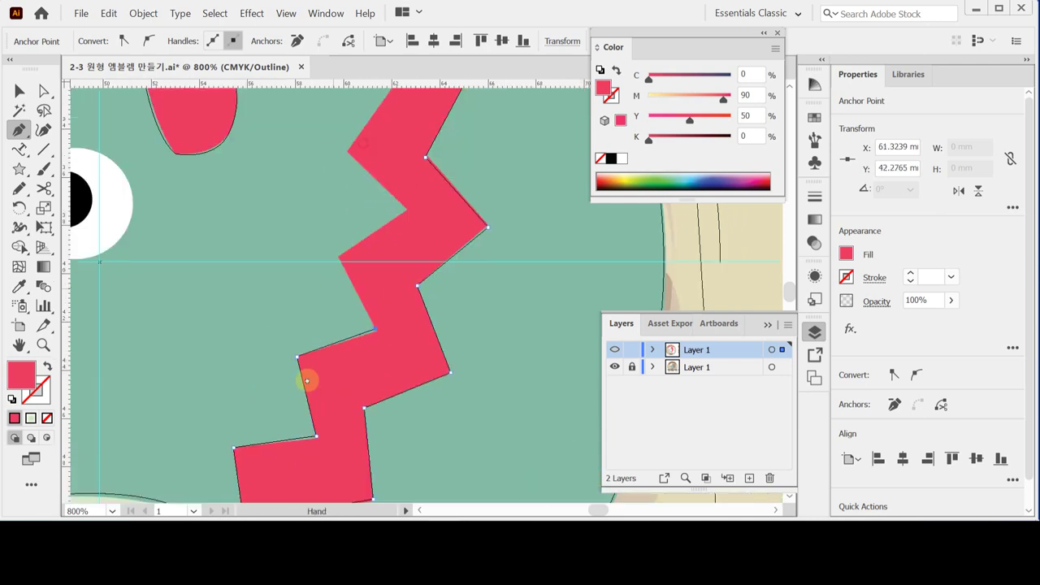
pyautogui.click(314, 348)
pyautogui.click(380, 300)
pyautogui.click(321, 242)
# - Trace the band's four upper inner zigzag corners with straight segments, up to the level just below the frill's curved edge
pyautogui.scroll(3, 328, 366)
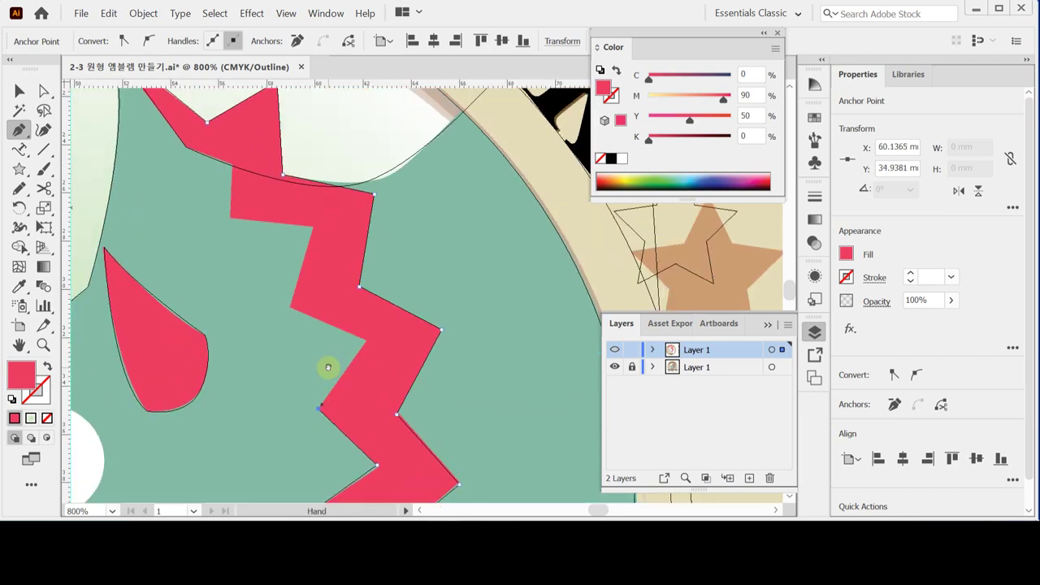
pyautogui.click(367, 342)
pyautogui.click(290, 307)
pyautogui.click(314, 226)
pyautogui.click(230, 218)
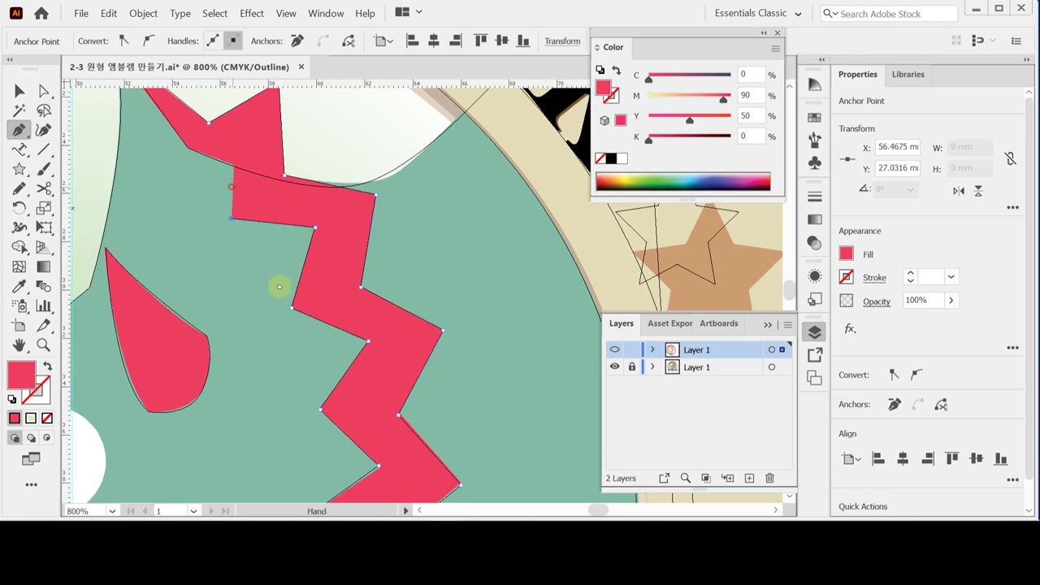
# - Trace the last inner corners beside the top spike and close the band's path at the frill's tip
pyautogui.moveTo(250, 222); pyautogui.dragTo(309, 376)
pyautogui.click(278, 355)
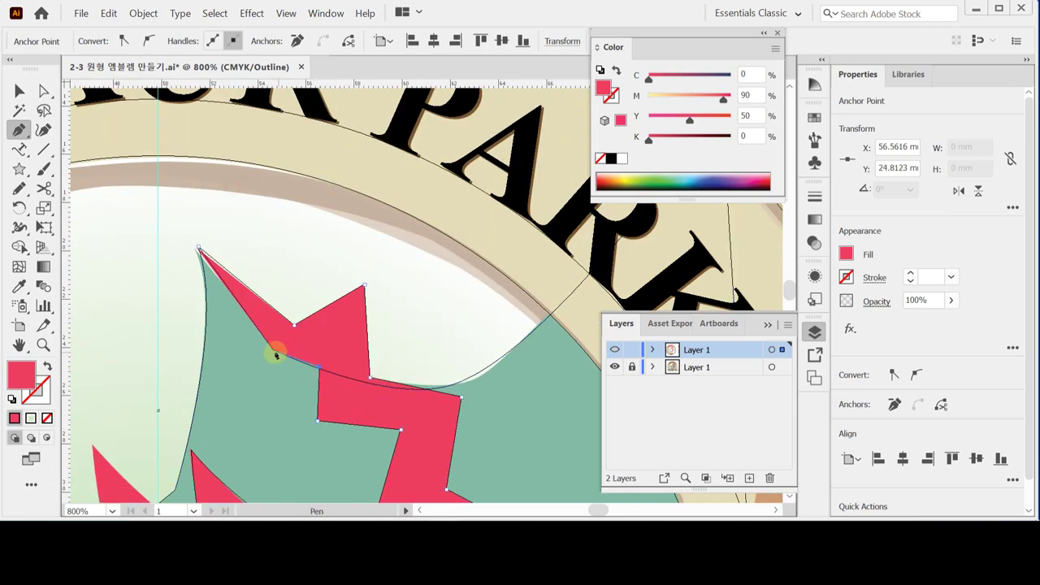
pyautogui.click(199, 248)
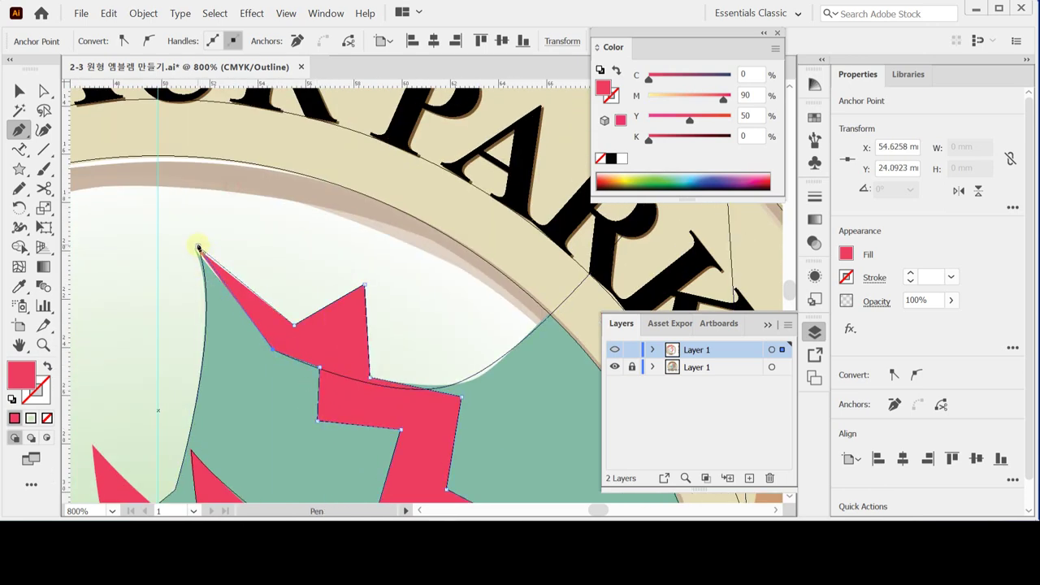
# - Hide the locked reference layer and switch the traced artwork from Outline back to Preview
pyautogui.keyDown('ctrl'); pyautogui.keyDown('alt'); pyautogui.click(357, 389); pyautogui.keyUp('alt'); pyautogui.keyUp('ctrl')
pyautogui.keyDown('ctrl'); pyautogui.keyDown('alt'); pyautogui.click(436, 404); pyautogui.keyUp('alt'); pyautogui.keyUp('ctrl')
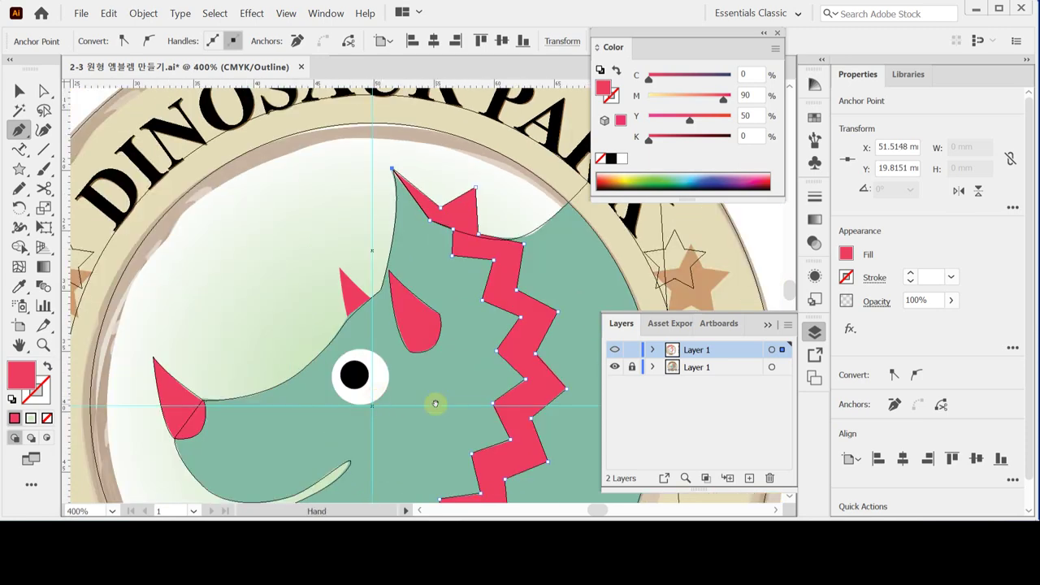
pyautogui.moveTo(472, 348); pyautogui.dragTo(346, 241)
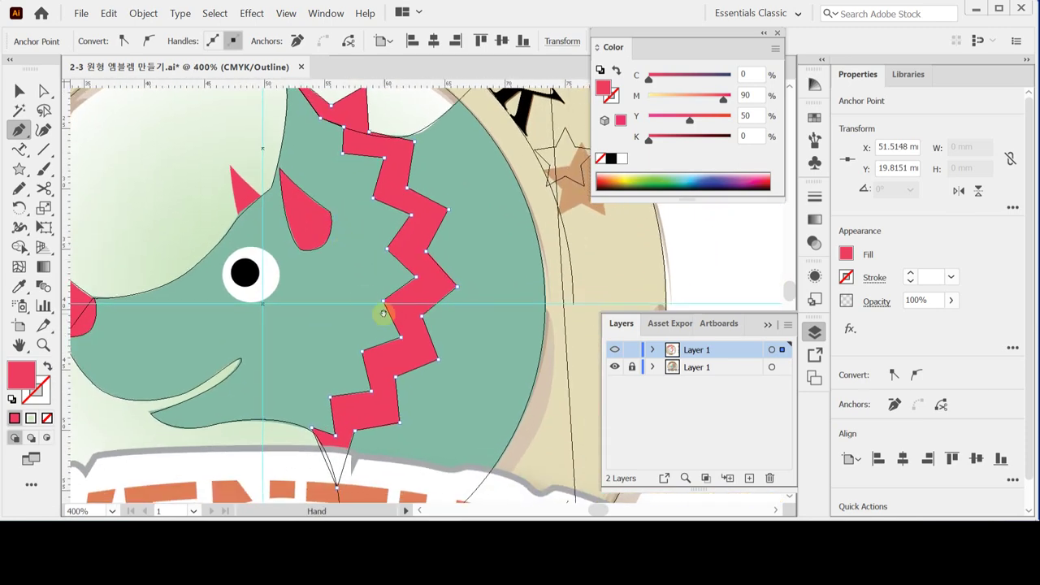
pyautogui.moveTo(383, 314); pyautogui.dragTo(406, 271)
pyautogui.click(616, 367)
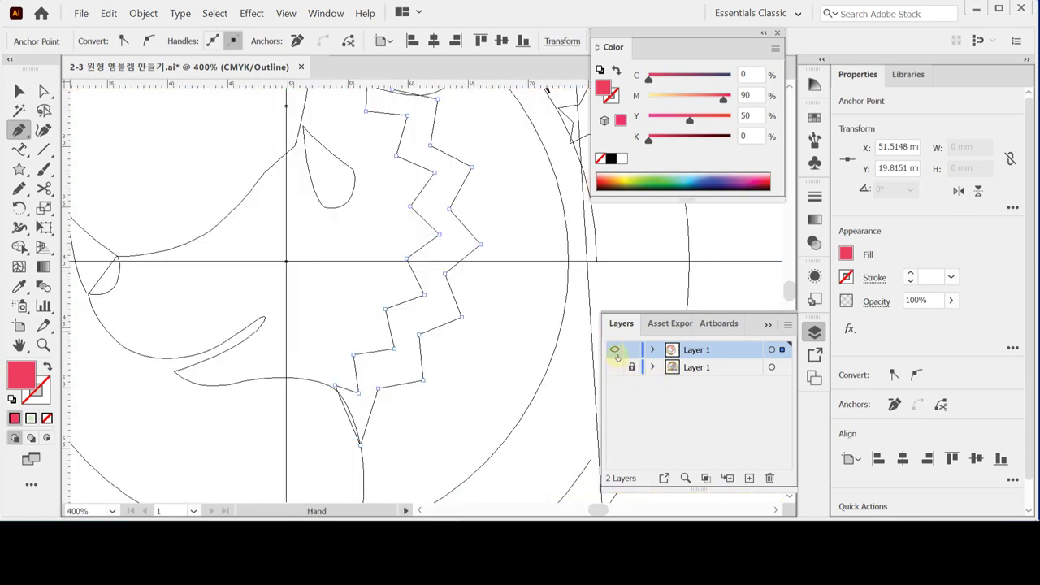
pyautogui.hotkey('ctrl', 'y')
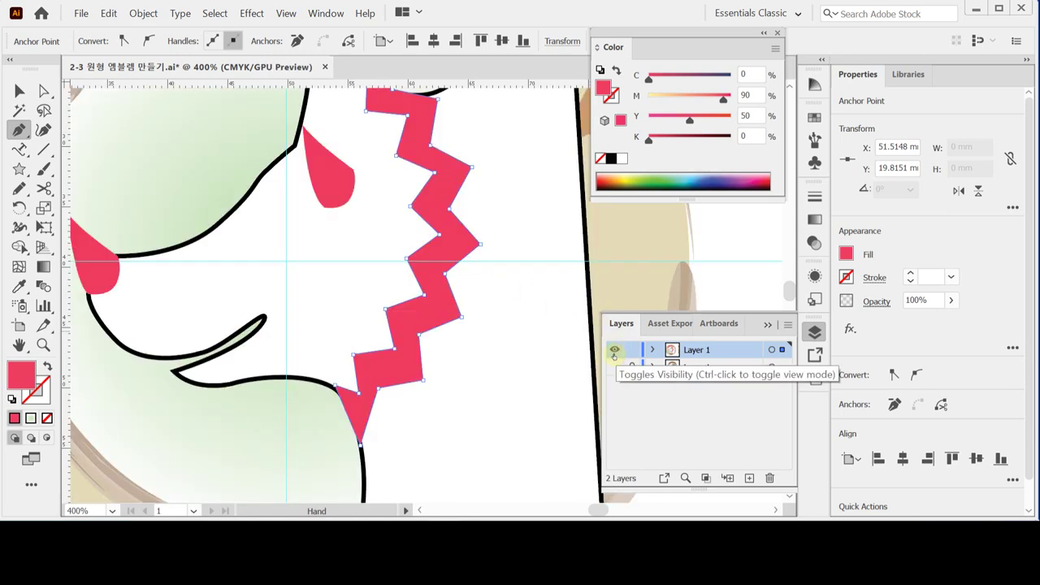
# - Fill the dinosaur's head with the teal swatch beside the artboard, CMYK 50/10/40/0, without a stroke
pyautogui.keyDown('ctrl'); pyautogui.keyDown('alt'); pyautogui.click(487, 293); pyautogui.keyUp('alt'); pyautogui.keyUp('ctrl')
pyautogui.keyDown('ctrl'); pyautogui.keyDown('alt'); pyautogui.click(439, 288); pyautogui.keyUp('alt'); pyautogui.keyUp('ctrl')
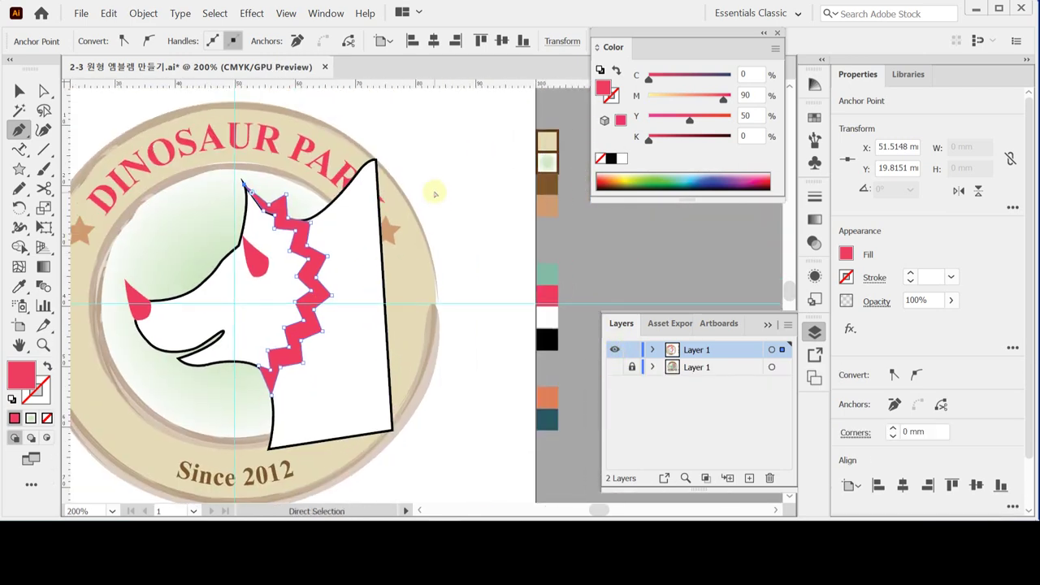
pyautogui.keyDown('ctrl'); pyautogui.click(355, 308); pyautogui.keyUp('ctrl')
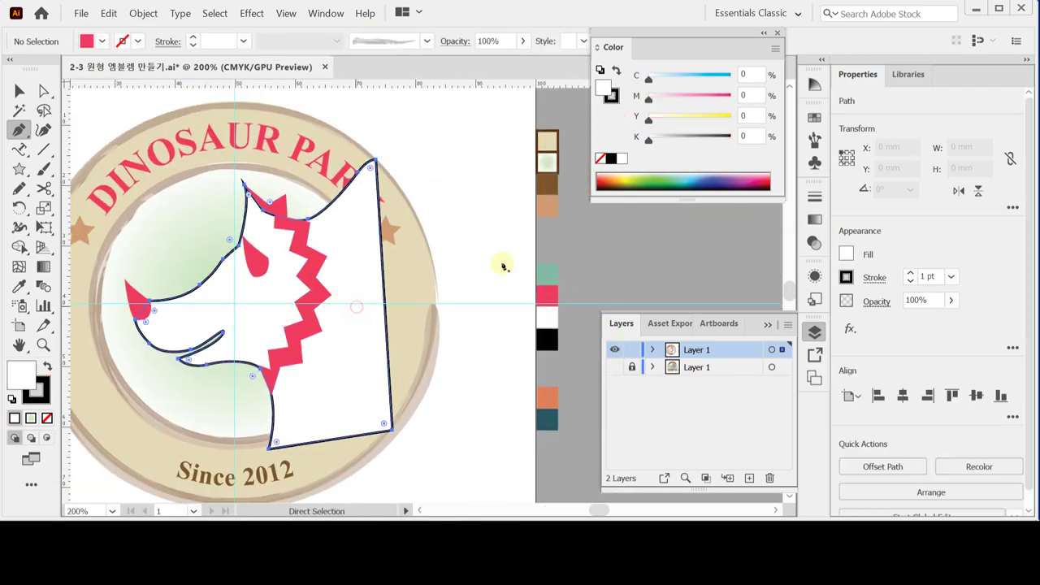
pyautogui.keyDown('ctrl'); pyautogui.click(537, 293); pyautogui.keyUp('ctrl')
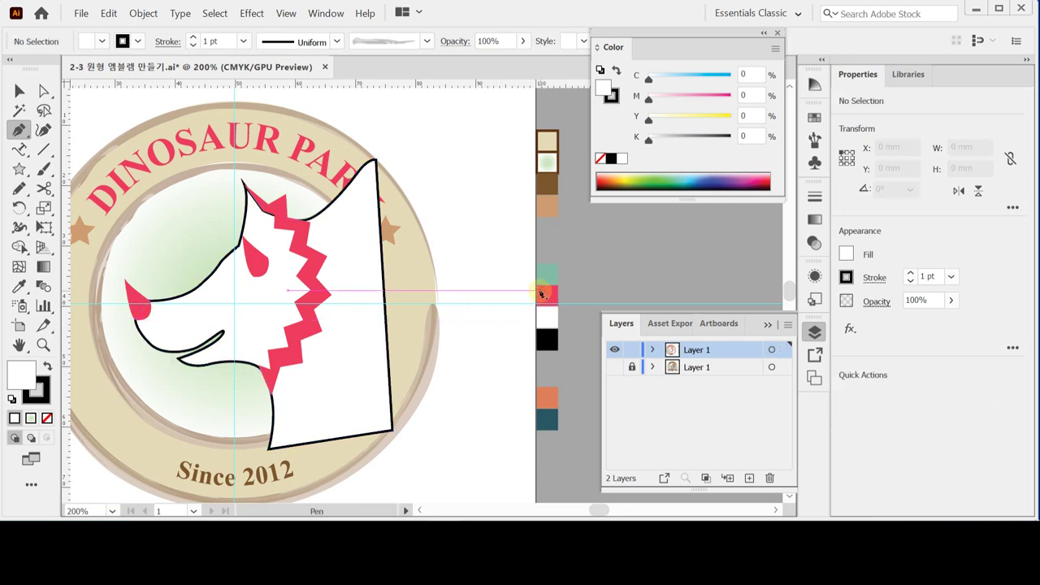
pyautogui.press('i')
pyautogui.click(547, 274)
pyautogui.keyDown('ctrl'); pyautogui.click(383, 295); pyautogui.keyUp('ctrl')
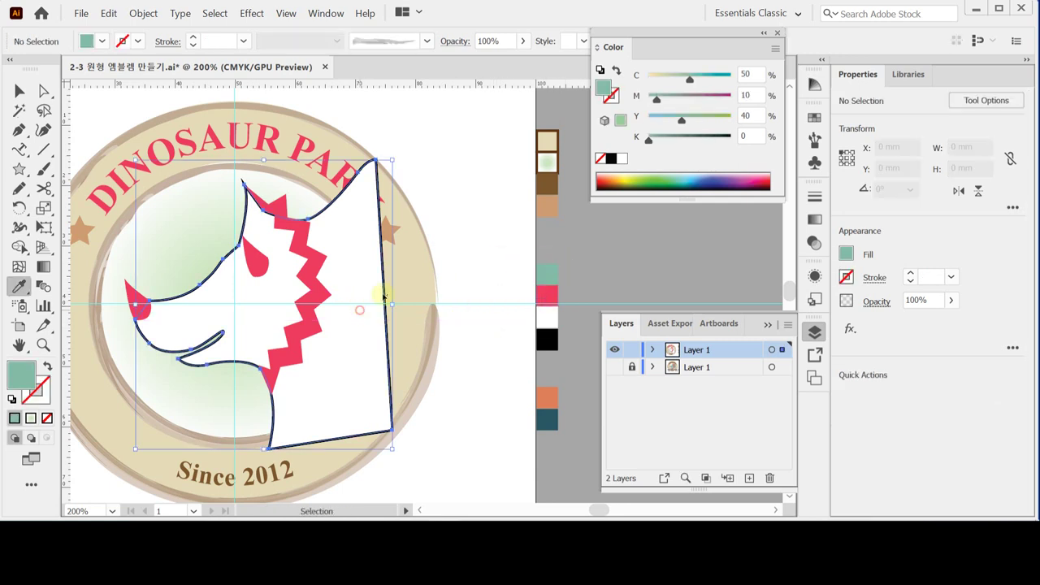
pyautogui.click(547, 273)
pyautogui.keyDown('ctrl'); pyautogui.click(431, 239); pyautogui.keyUp('ctrl')
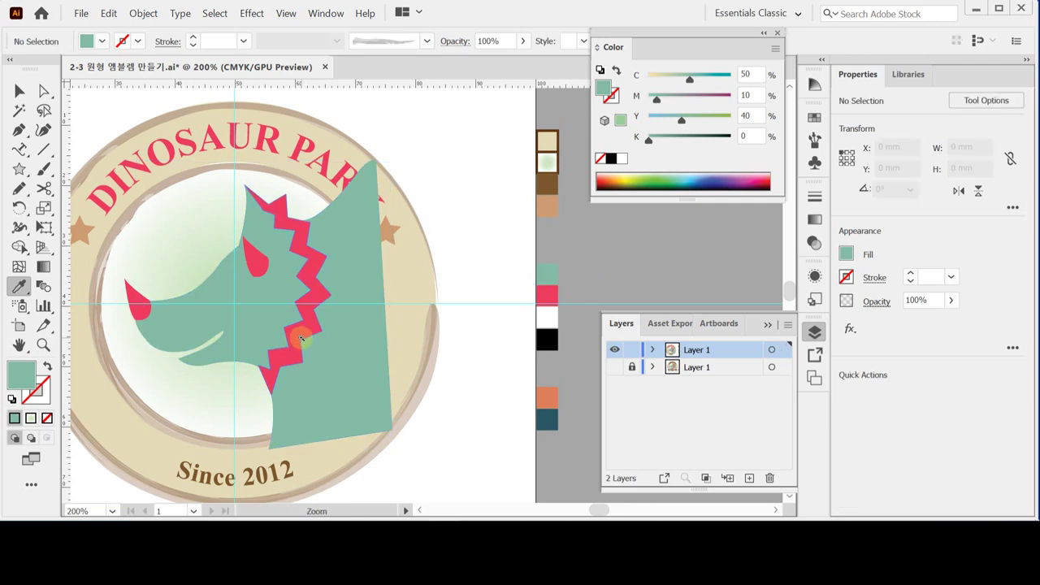
# - Duplicate the pink brow horn up toward the snout as the far horn and place the copy behind the head
pyautogui.keyDown('ctrl'); pyautogui.click(300, 337); pyautogui.keyUp('ctrl')
pyautogui.press('s')
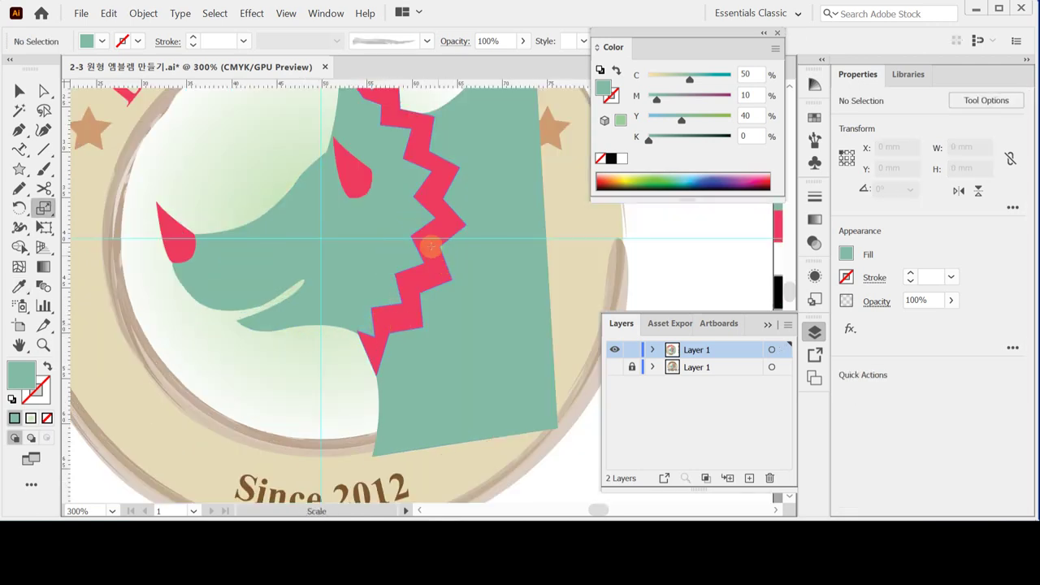
pyautogui.moveTo(401, 202); pyautogui.dragTo(397, 297)
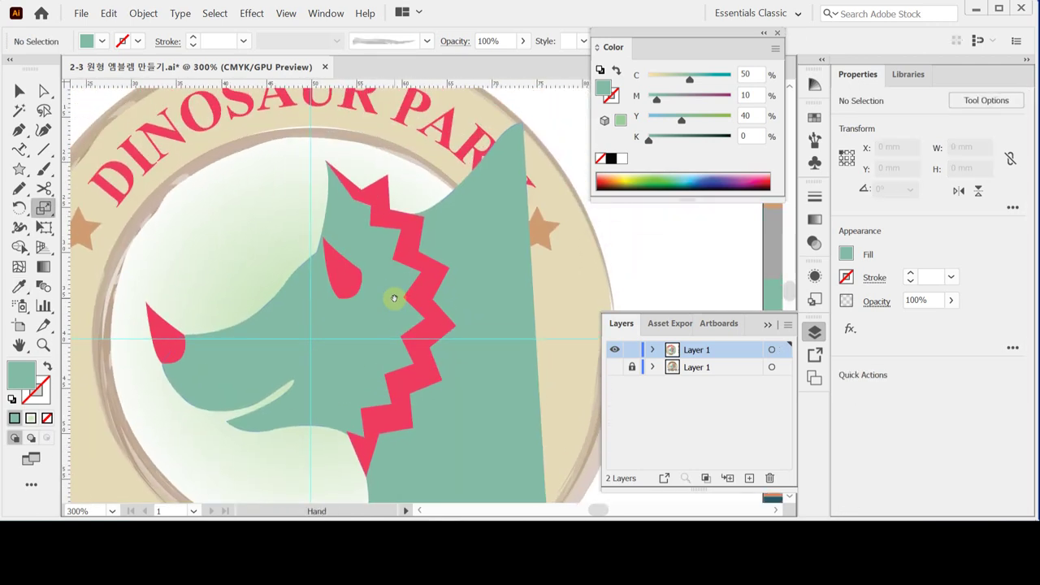
pyautogui.keyDown('ctrl'); pyautogui.click(345, 269); pyautogui.keyUp('ctrl')
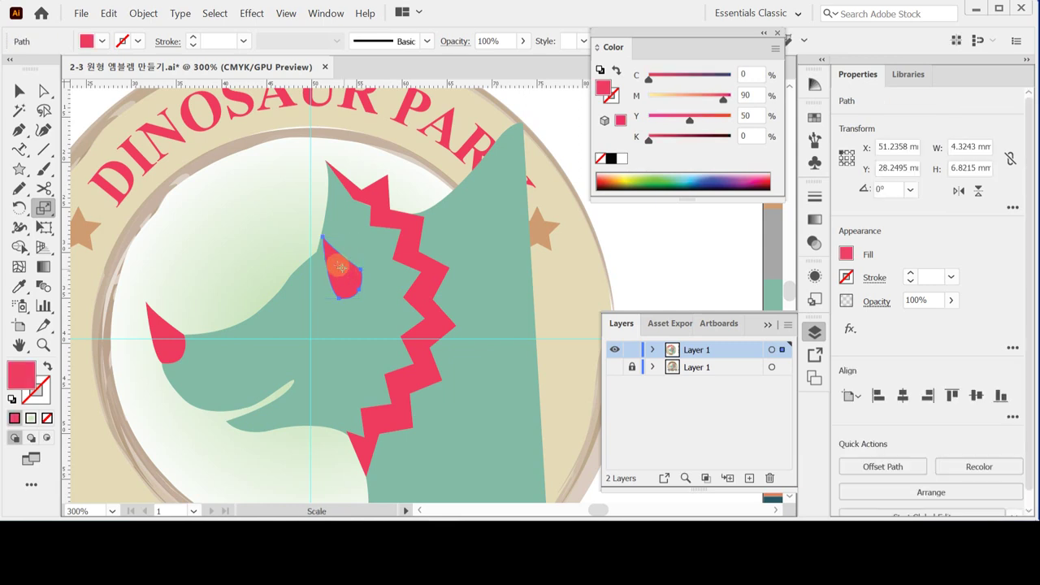
pyautogui.press('ctrl')
pyautogui.moveTo(351, 285); pyautogui.dragTo(314, 261)
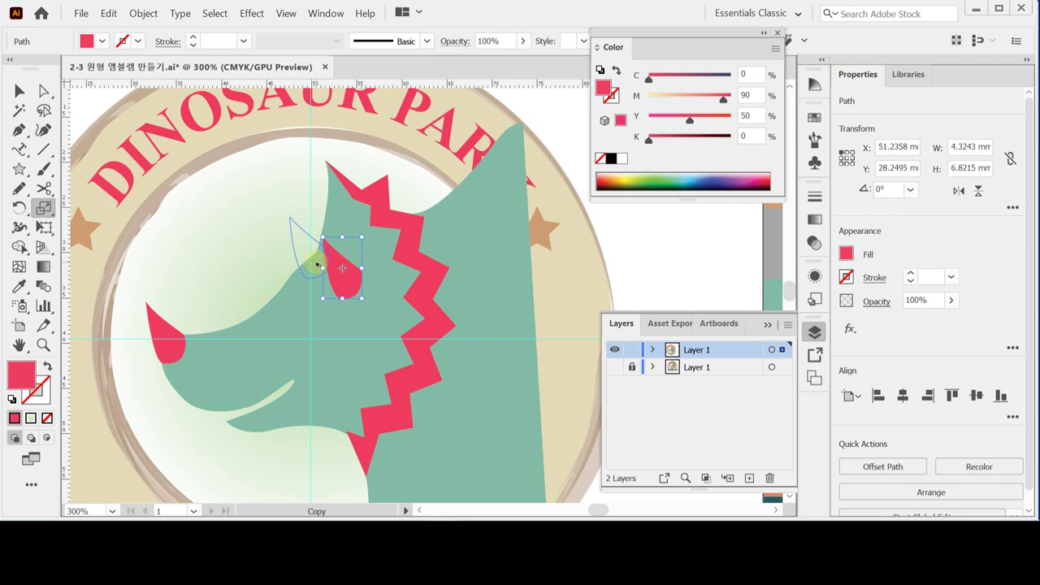
pyautogui.moveTo(322, 269); pyautogui.dragTo(321, 268)
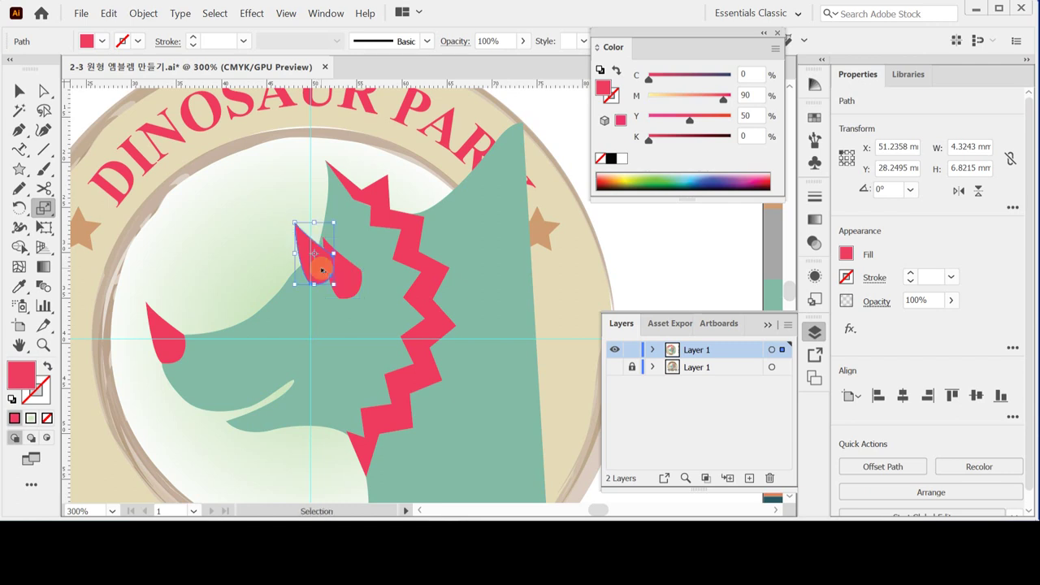
# - Nudge the far horn slightly down and outward to X 47.9133 mm, Y 26.9586 mm, and save the document
pyautogui.moveTo(103, 510)
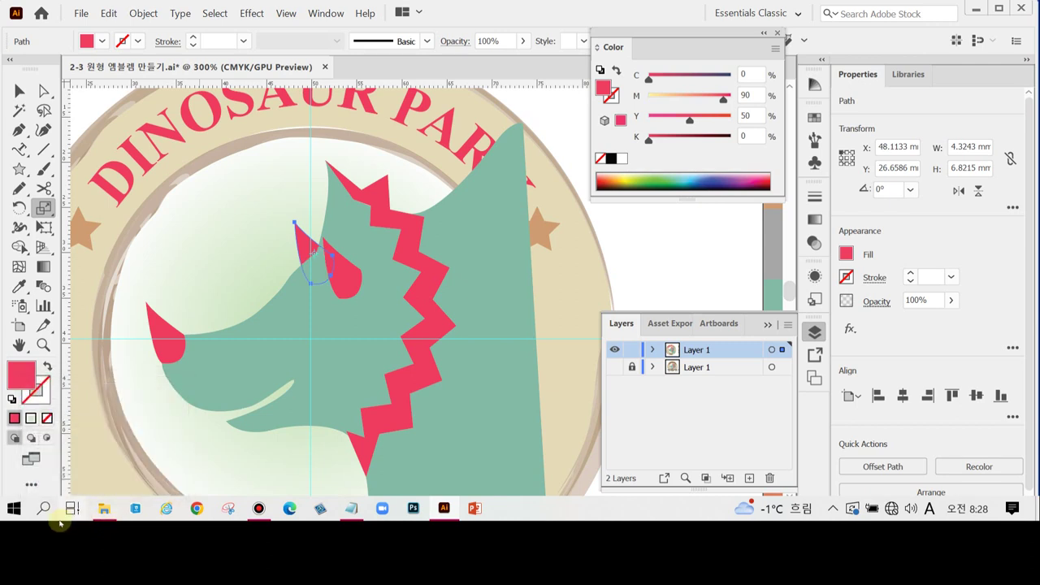
pyautogui.click(101, 505)
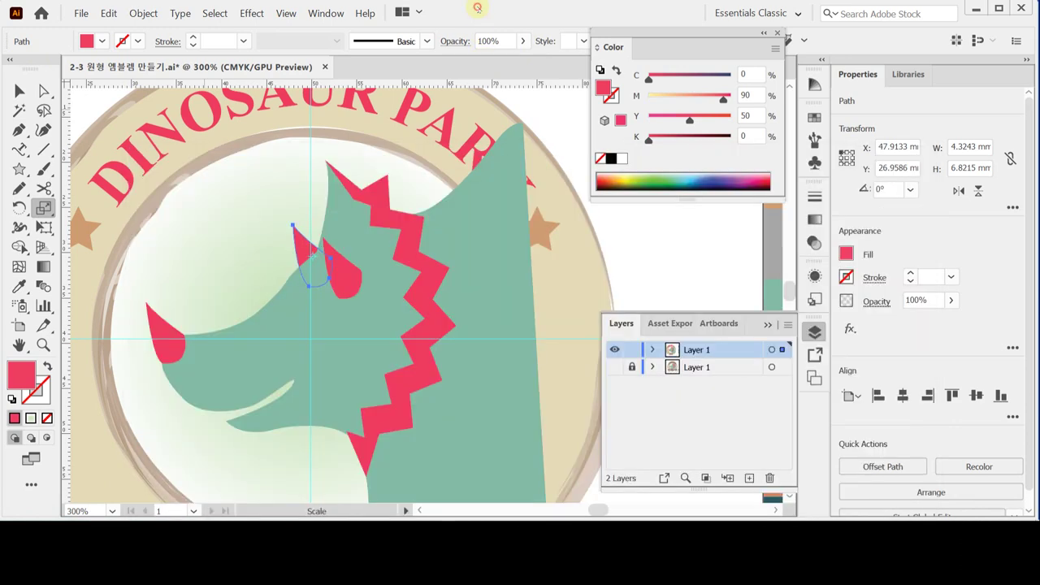
pyautogui.click(113, 404)
pyautogui.click(402, 310)
pyautogui.click(383, 267)
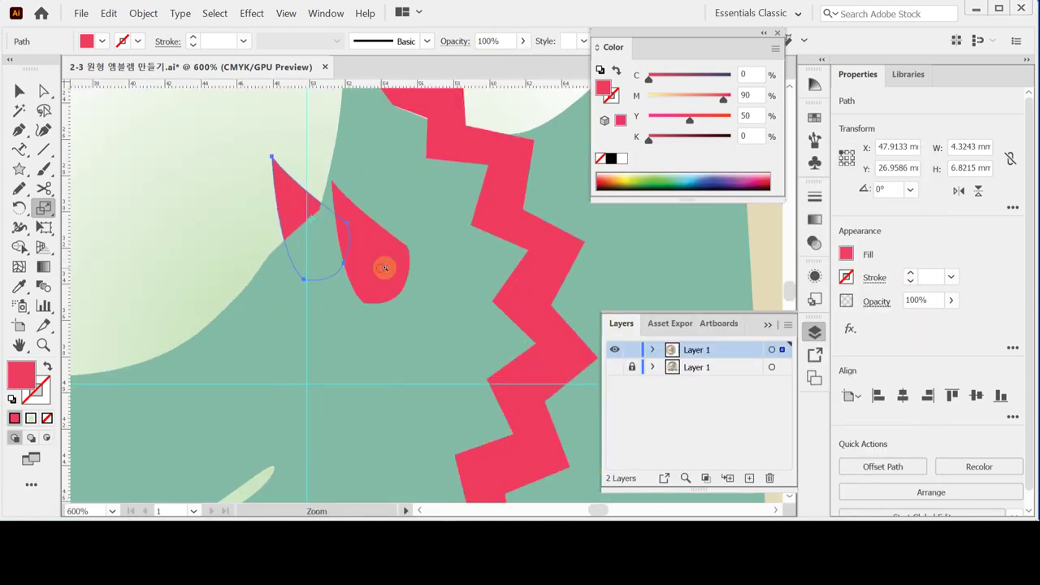
pyautogui.keyDown('ctrl'); pyautogui.click(360, 265); pyautogui.keyUp('ctrl')
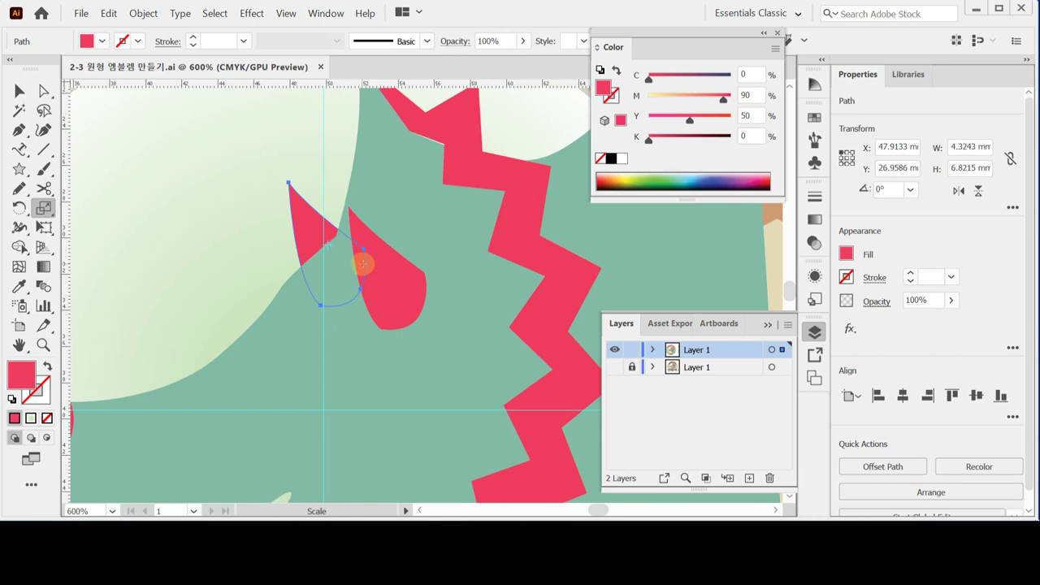
# - Draw a circular eye about 4.4 mm wide below the horns, filled white with no stroke
pyautogui.moveTo(348, 391); pyautogui.dragTo(392, 276)
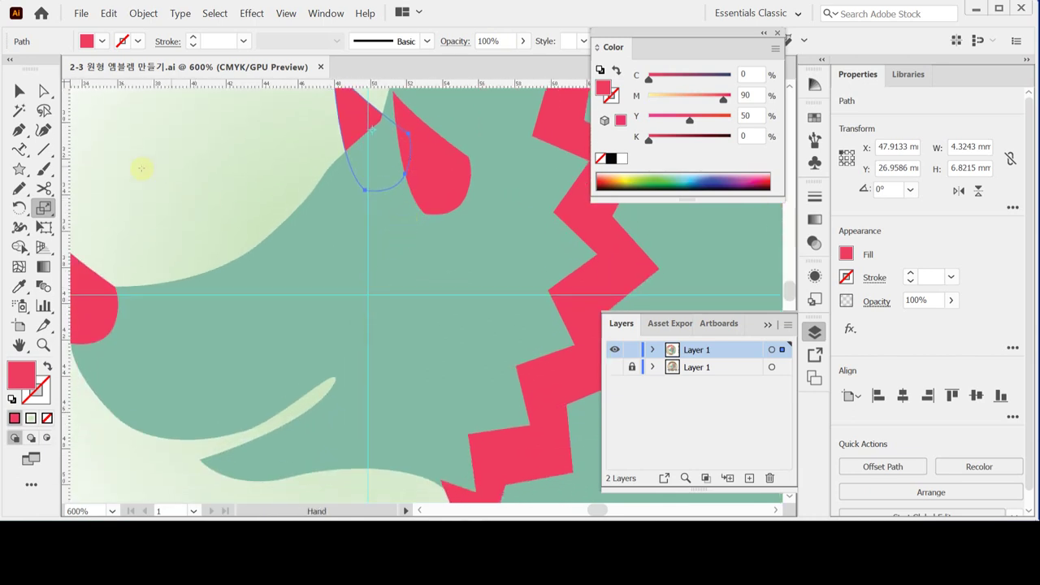
pyautogui.click(20, 208)
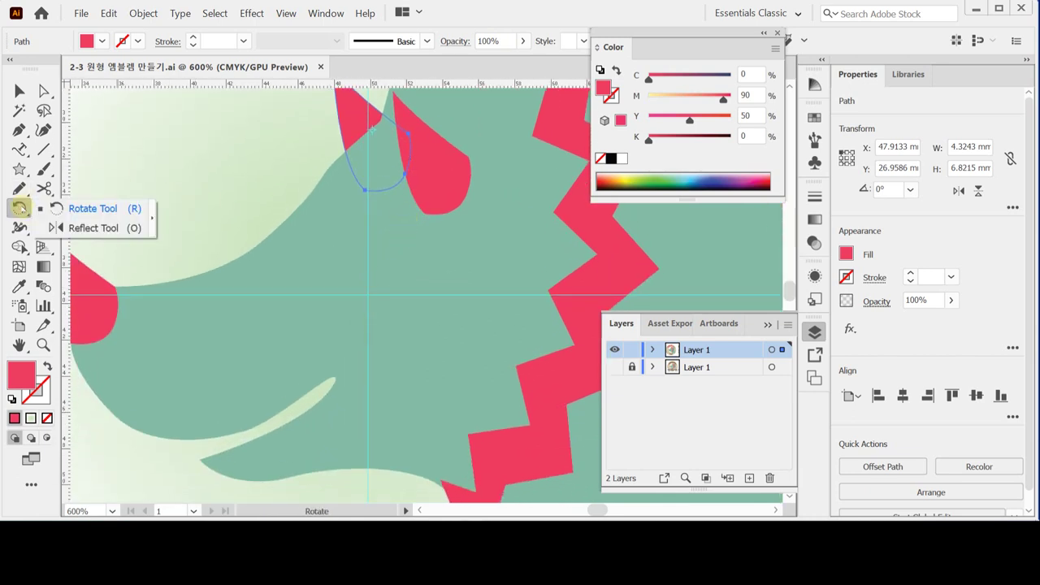
pyautogui.click(20, 168)
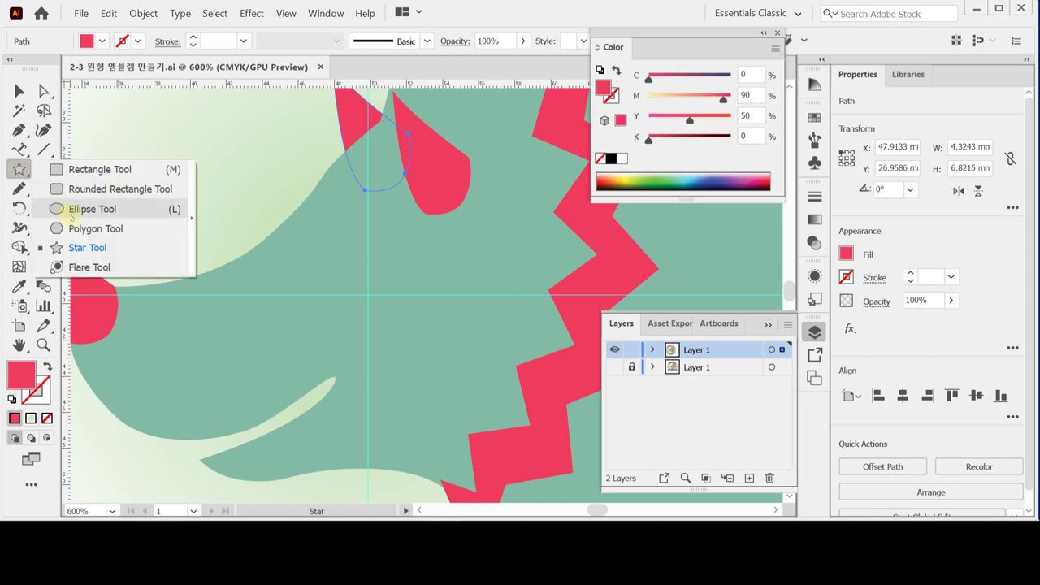
pyautogui.click(72, 210)
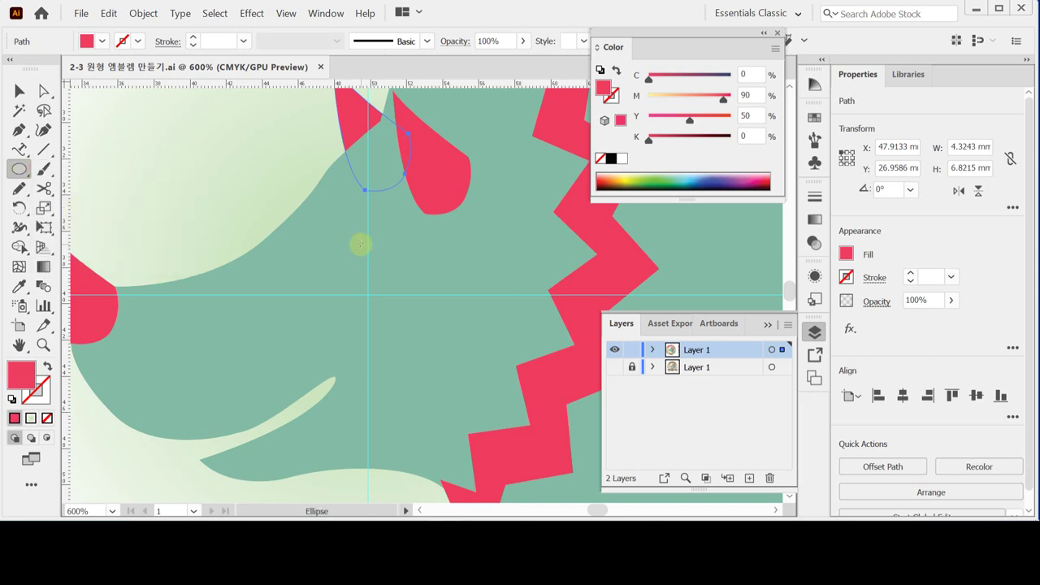
pyautogui.moveTo(347, 260); pyautogui.dragTo(387, 301)
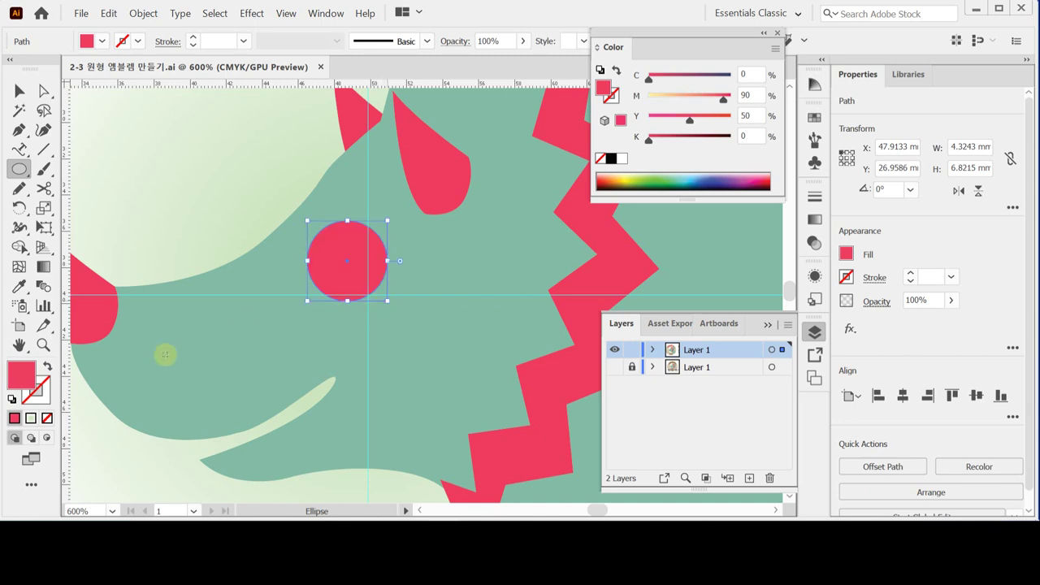
pyautogui.click(11, 398)
pyautogui.click(45, 396)
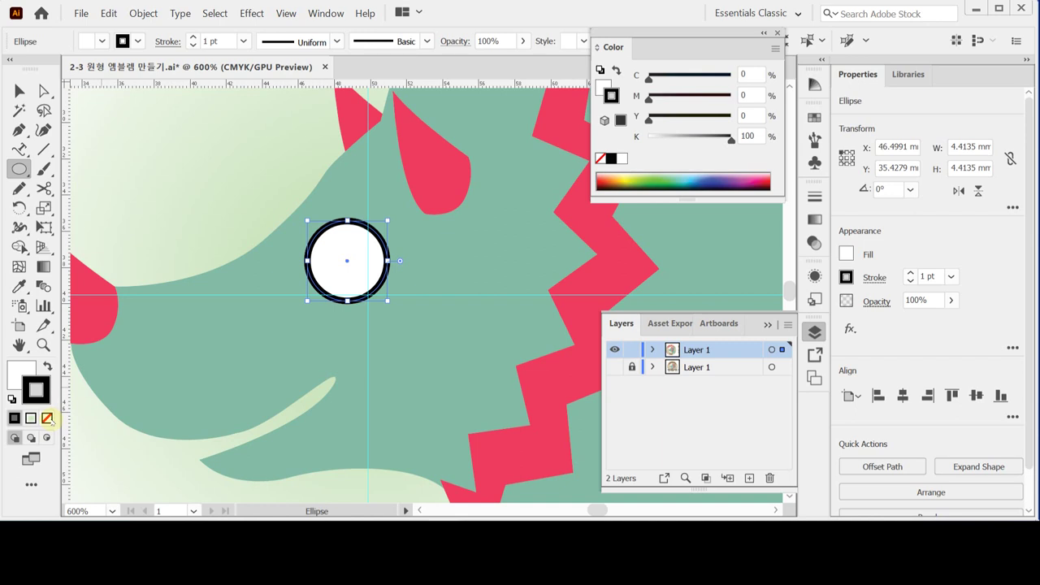
pyautogui.click(47, 418)
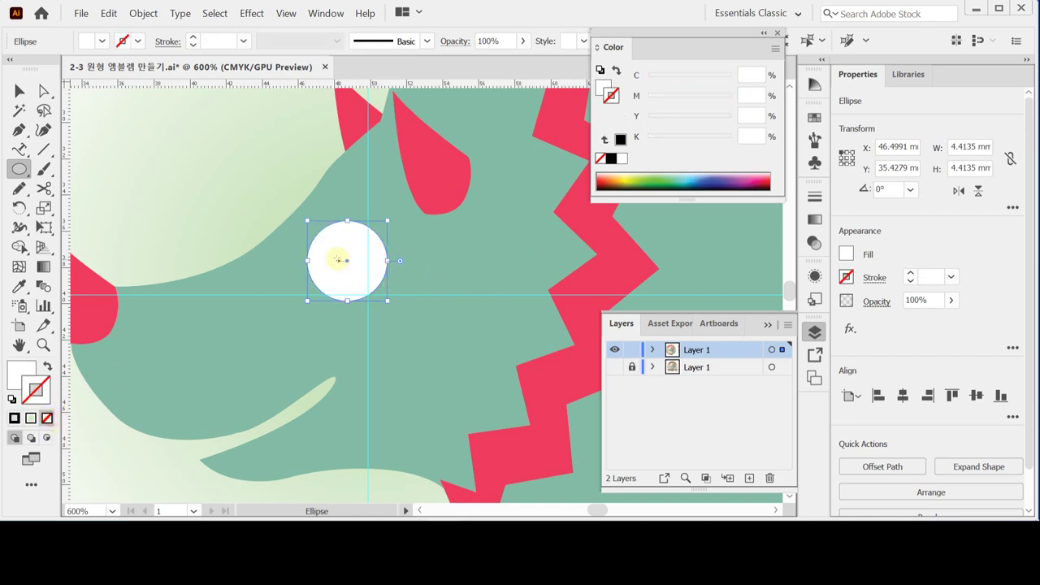
# - Draw a circular pupil about 2.3 mm wide on the snout side of the white eye, filled black with no stroke
pyautogui.moveTo(332, 254); pyautogui.dragTo(356, 278)
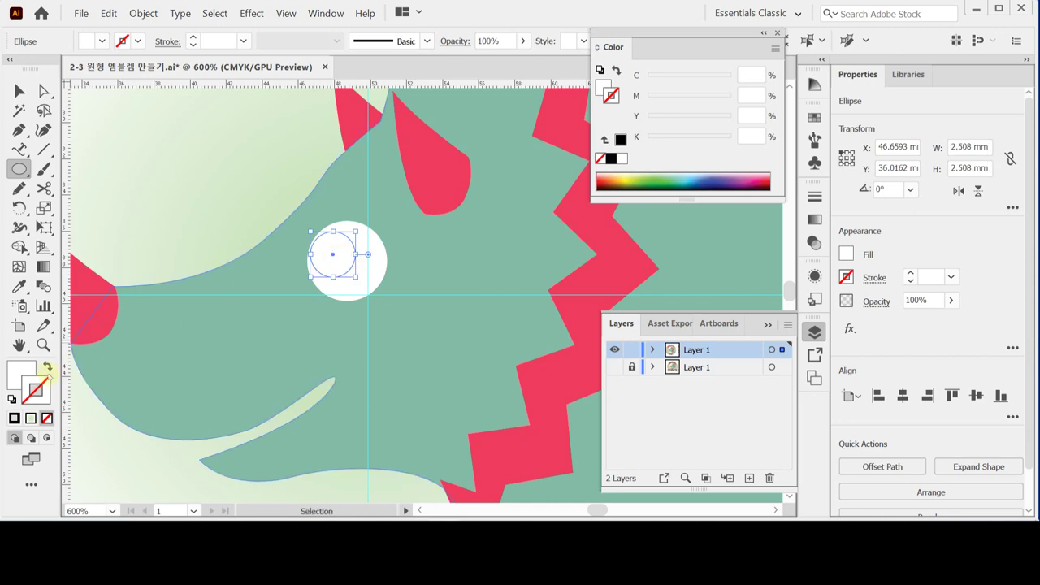
pyautogui.click(12, 398)
pyautogui.click(47, 367)
pyautogui.click(47, 418)
pyautogui.moveTo(344, 257); pyautogui.dragTo(355, 235)
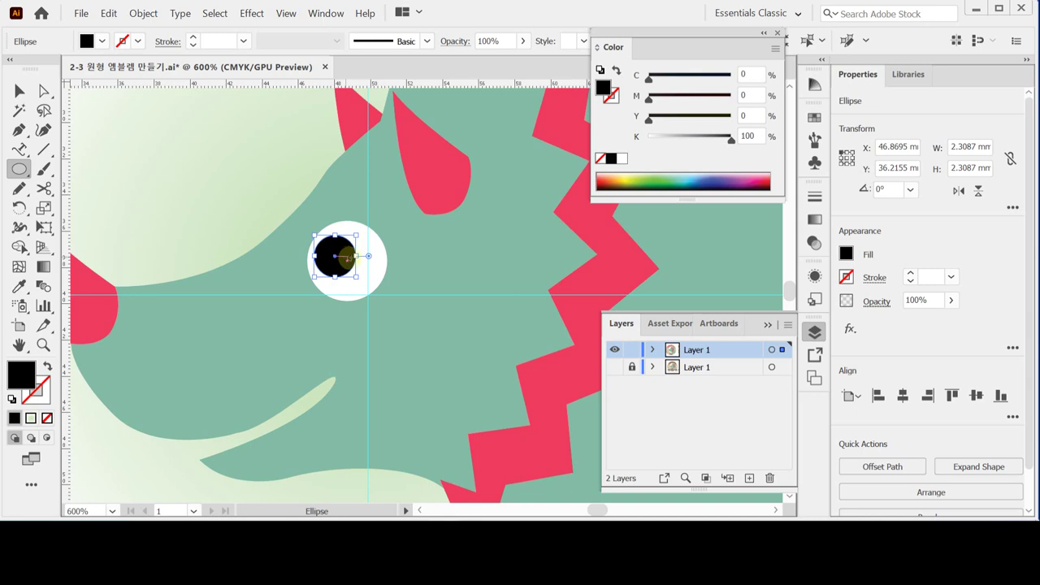
# - Deselect the finished pupil with the whole emblem in view and save the document
pyautogui.keyDown('ctrl'); pyautogui.keyDown('alt'); pyautogui.click(448, 299); pyautogui.keyUp('alt'); pyautogui.keyUp('ctrl')
pyautogui.keyDown('ctrl'); pyautogui.keyDown('alt'); pyautogui.click(447, 300); pyautogui.keyUp('alt'); pyautogui.keyUp('ctrl')
pyautogui.keyDown('ctrl'); pyautogui.keyDown('alt'); pyautogui.click(447, 300); pyautogui.keyUp('alt'); pyautogui.keyUp('ctrl')
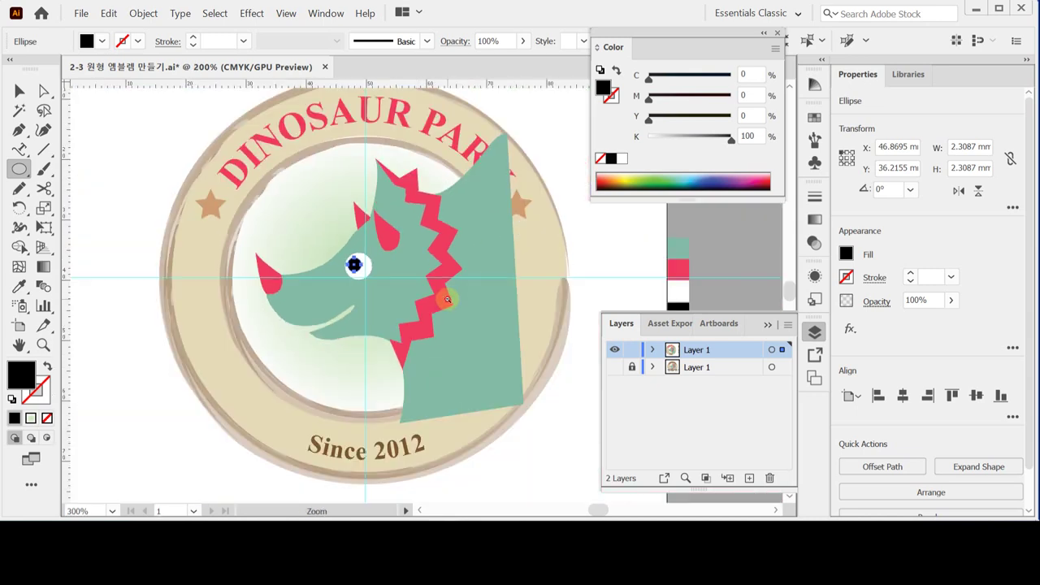
pyautogui.hotkey('ctrl', 'shift', 'a')
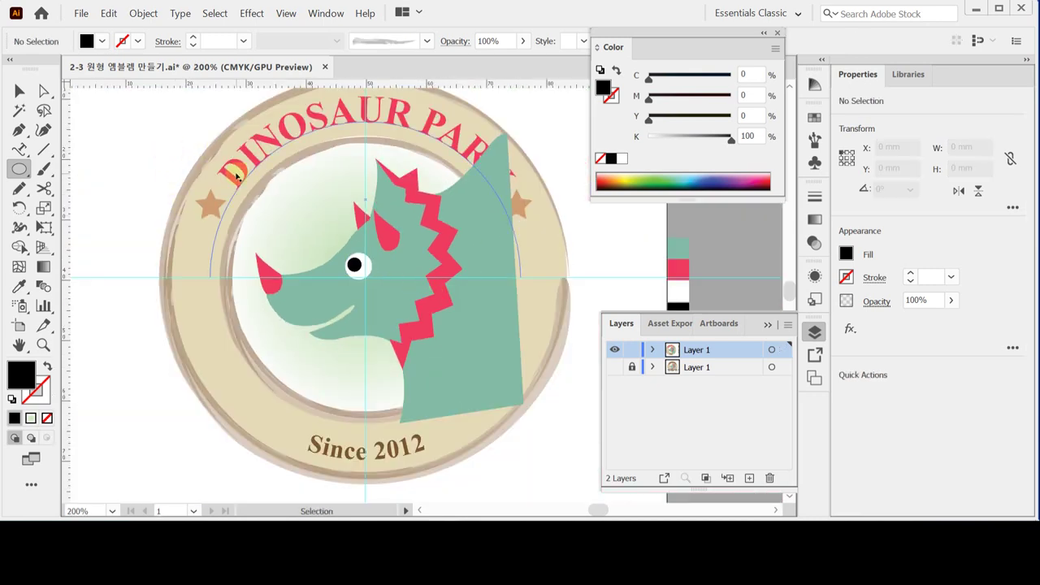
pyautogui.hotkey('ctrl', 's')
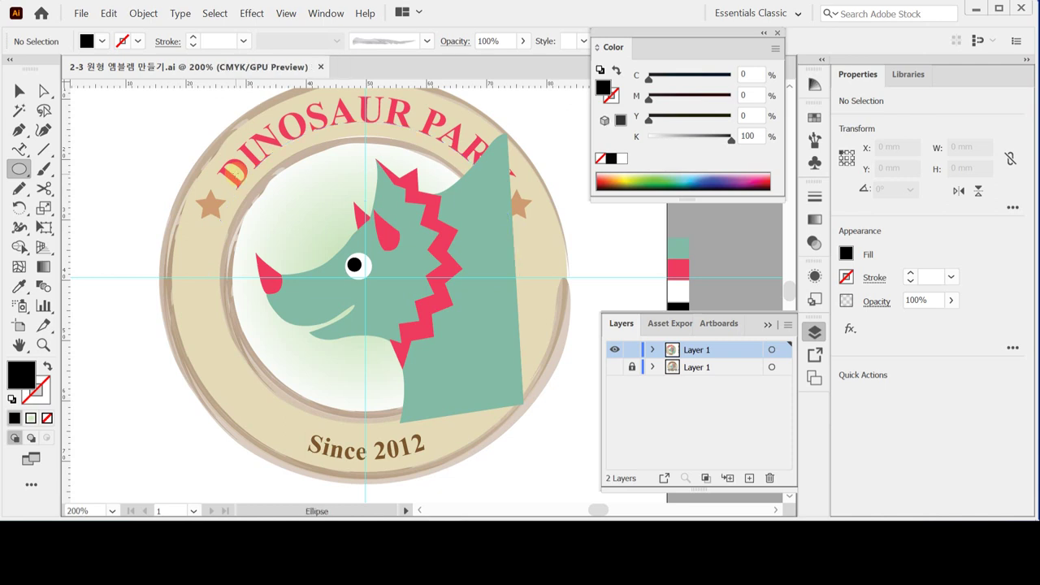
# - Nudge the black pupil slightly away from the snout within the white eye, deselect it and save the document
pyautogui.keyDown('ctrl'); pyautogui.click(355, 265); pyautogui.keyUp('ctrl')
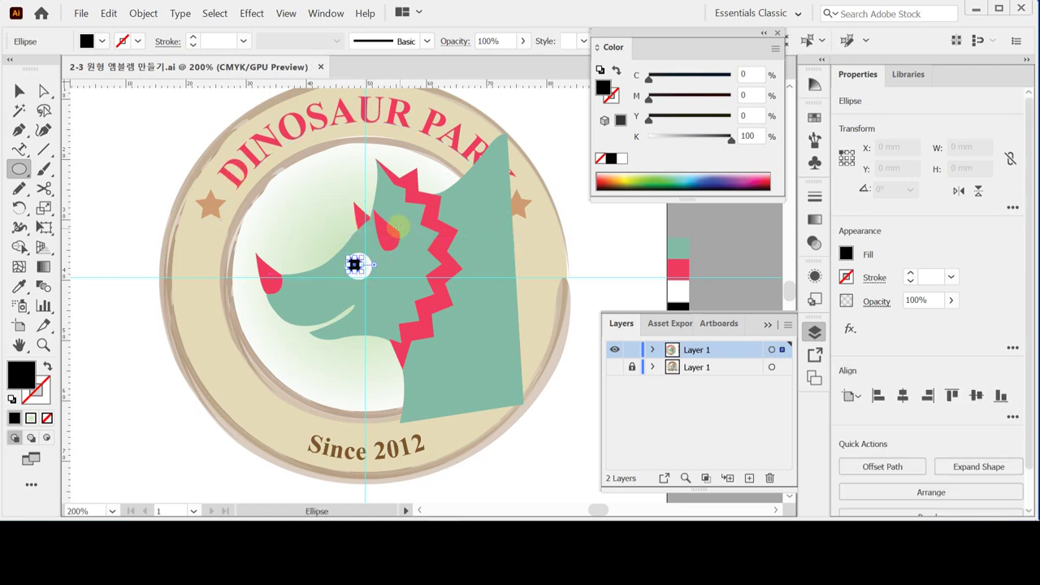
pyautogui.keyDown('ctrl'); pyautogui.click(168, 153); pyautogui.keyUp('ctrl')
pyautogui.hotkey('ctrl', 's')
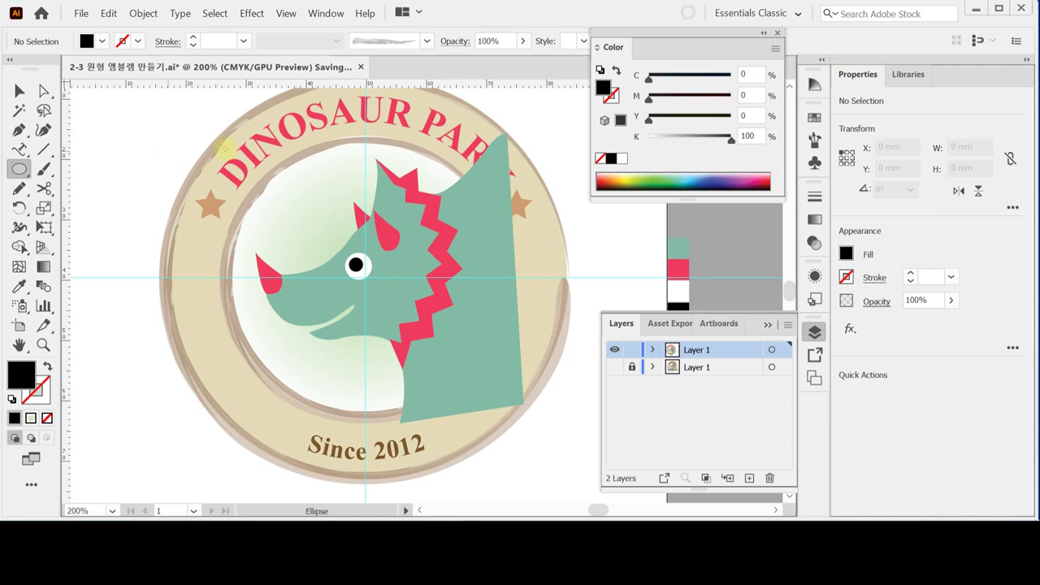
pyautogui.press('v')
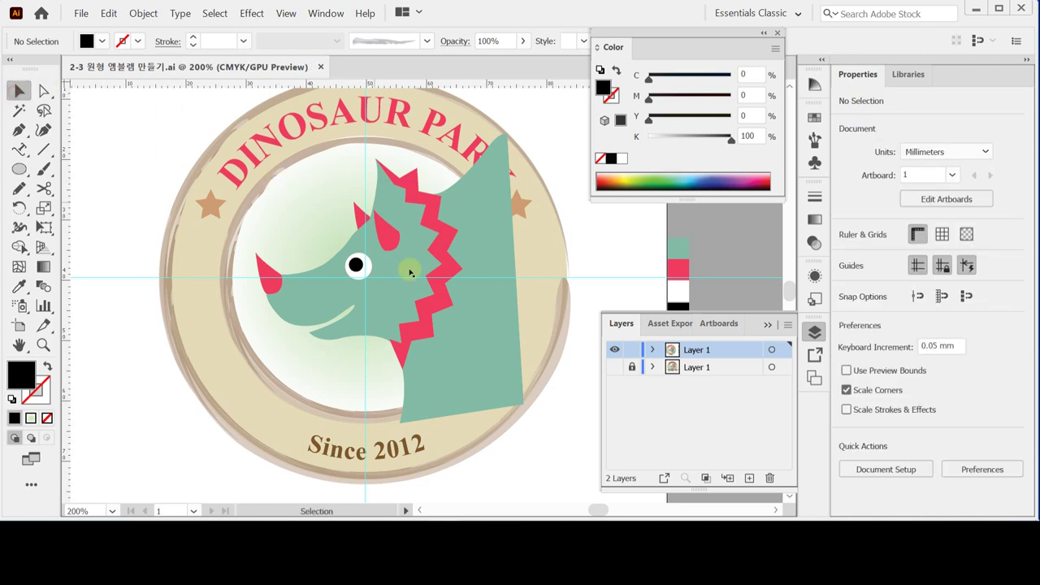
pyautogui.click(476, 339)
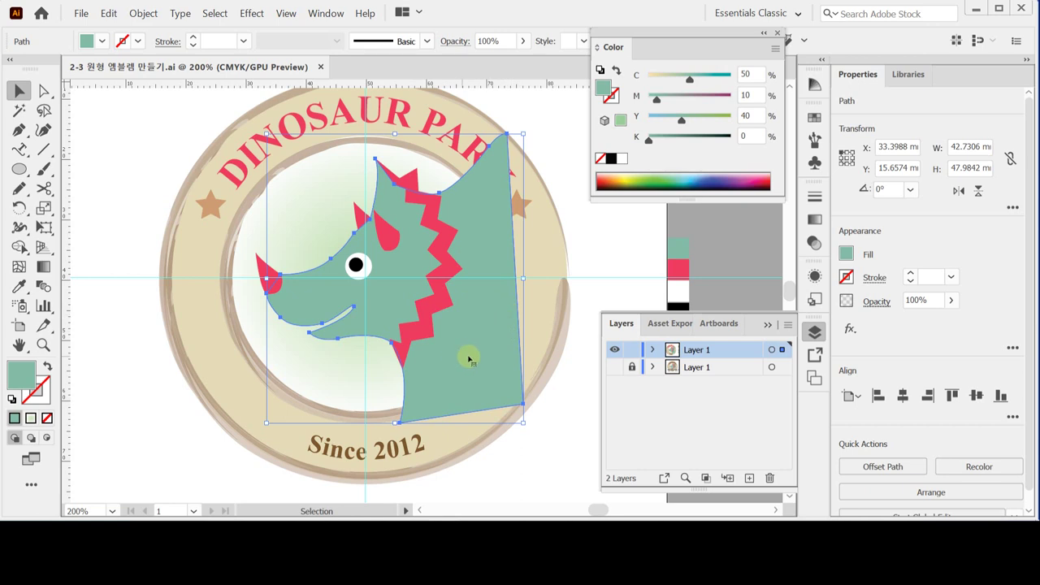
pyautogui.click(449, 172)
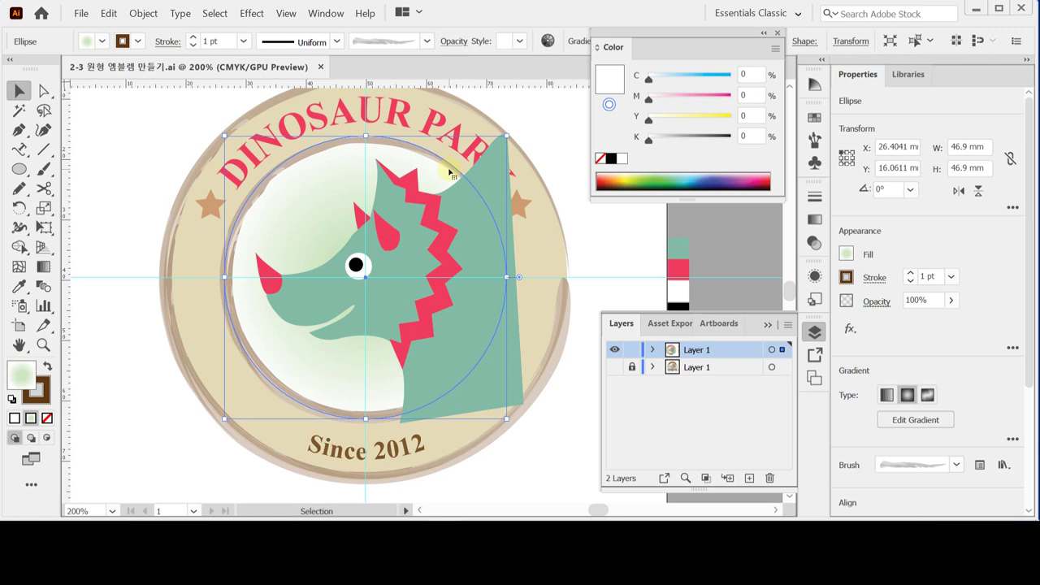
pyautogui.click(546, 122)
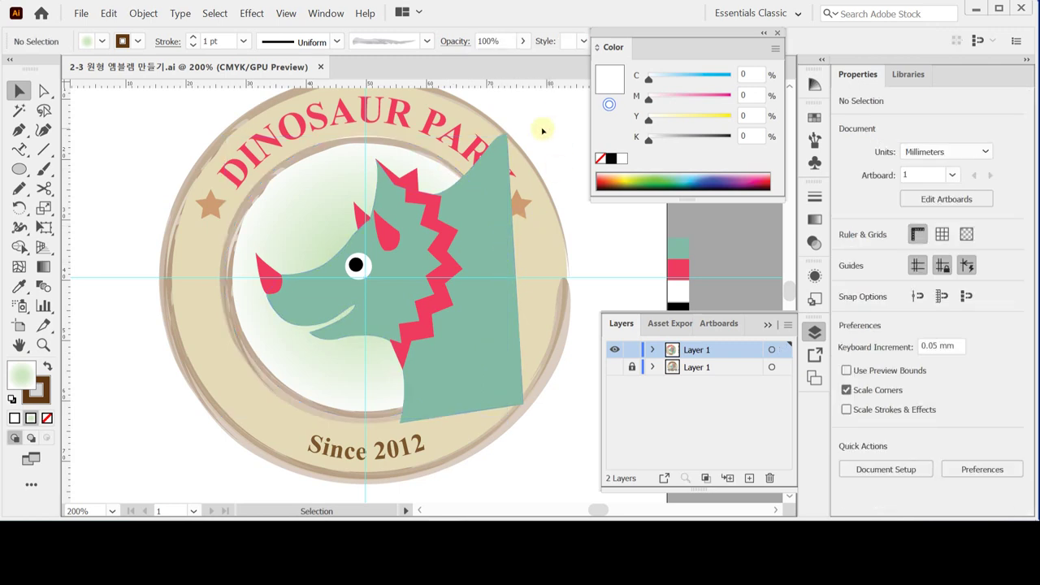
# - Paste a copy of the gradient-filled inner circle in front, bring it above all artwork and reset it to default white fill and black stroke
pyautogui.click(327, 186)
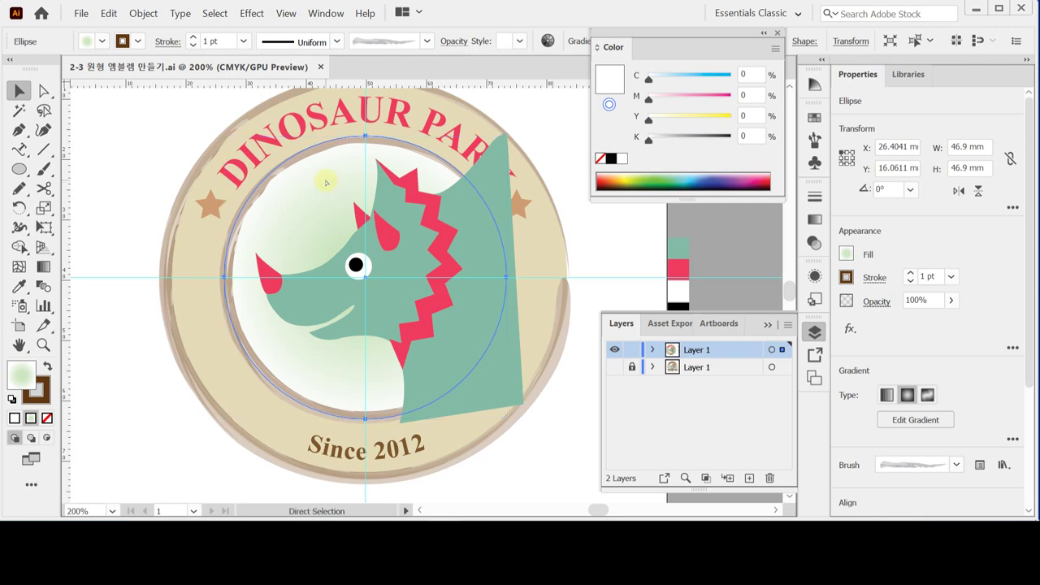
pyautogui.press('a')
pyautogui.press('v')
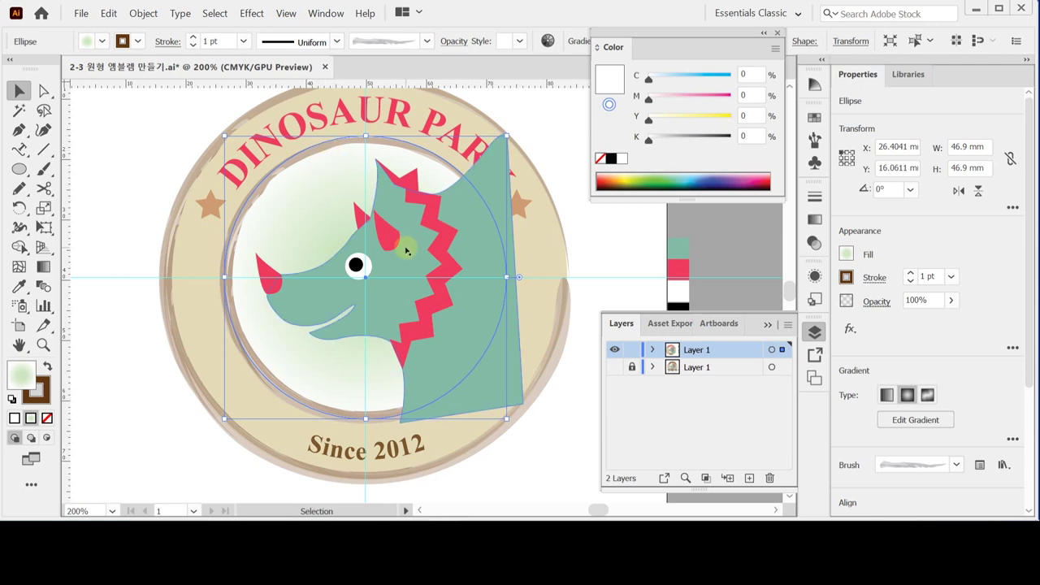
pyautogui.rightClick(318, 147)
pyautogui.moveTo(400, 418)
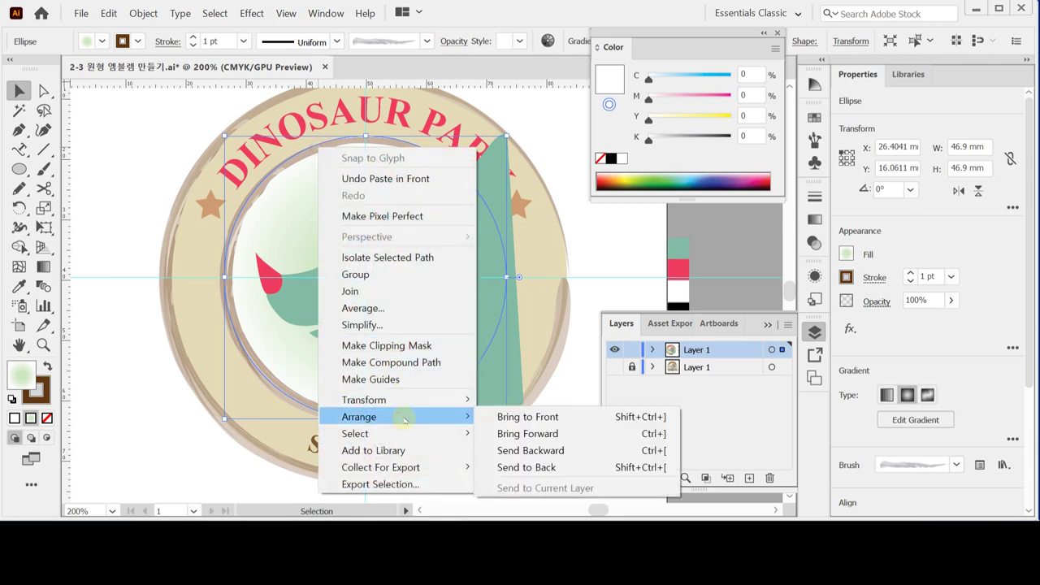
pyautogui.click(533, 417)
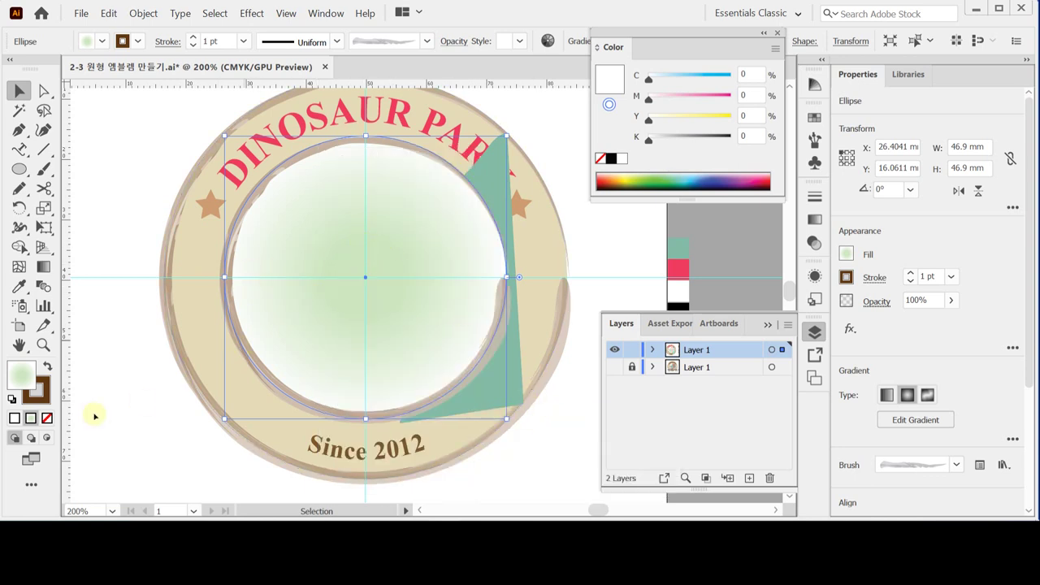
pyautogui.click(11, 399)
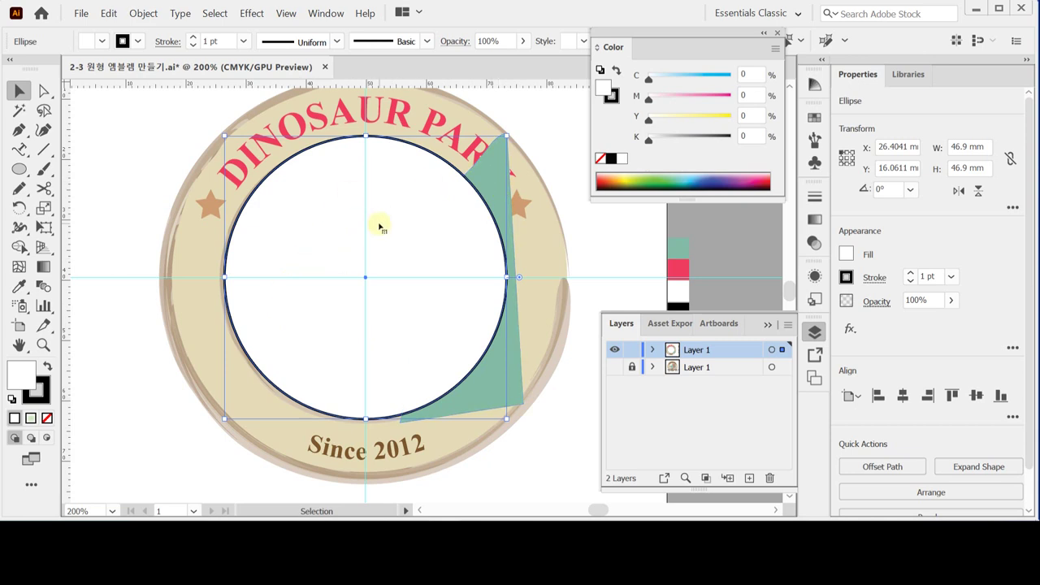
# - Select the circle copy with the dinosaur's head, crest, horns and eye in outline view, excluding the title text, then return to preview and save
pyautogui.hotkey('ctrl', 'y')
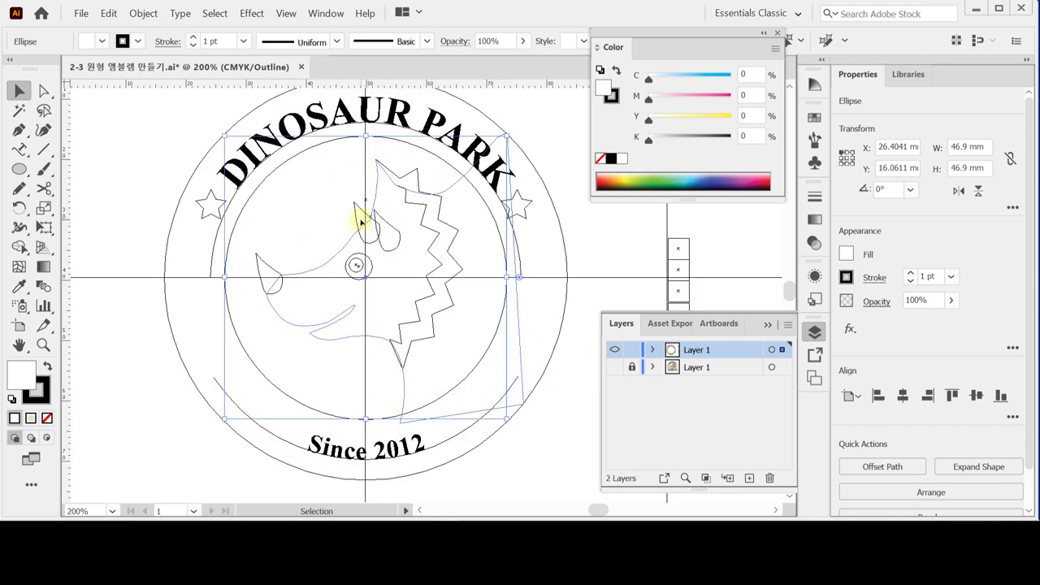
pyautogui.moveTo(388, 159); pyautogui.dragTo(424, 208)
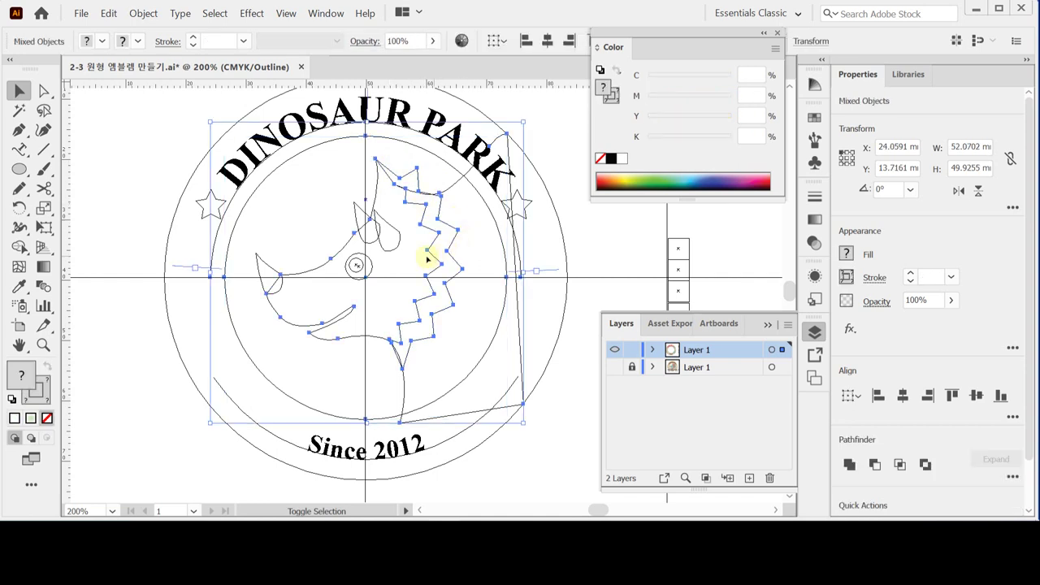
pyautogui.keyDown('shift'); pyautogui.click(371, 240); pyautogui.keyUp('shift')
pyautogui.keyDown('shift'); pyautogui.click(266, 266); pyautogui.keyUp('shift')
pyautogui.keyDown('shift'); pyautogui.click(360, 268); pyautogui.keyUp('shift')
pyautogui.keyDown('shift'); pyautogui.click(360, 268); pyautogui.keyUp('shift')
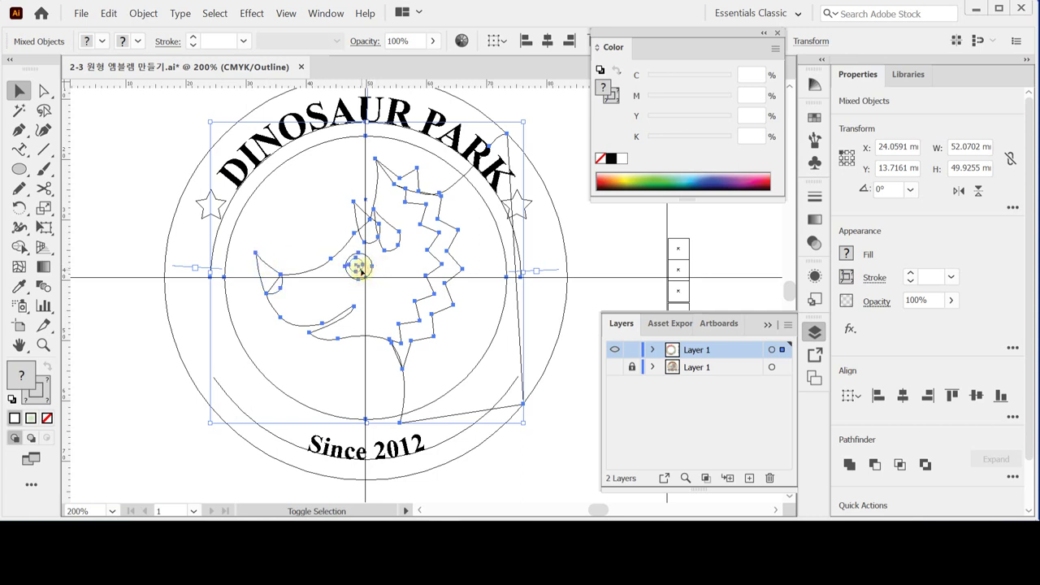
pyautogui.keyDown('shift'); pyautogui.click(189, 269); pyautogui.keyUp('shift')
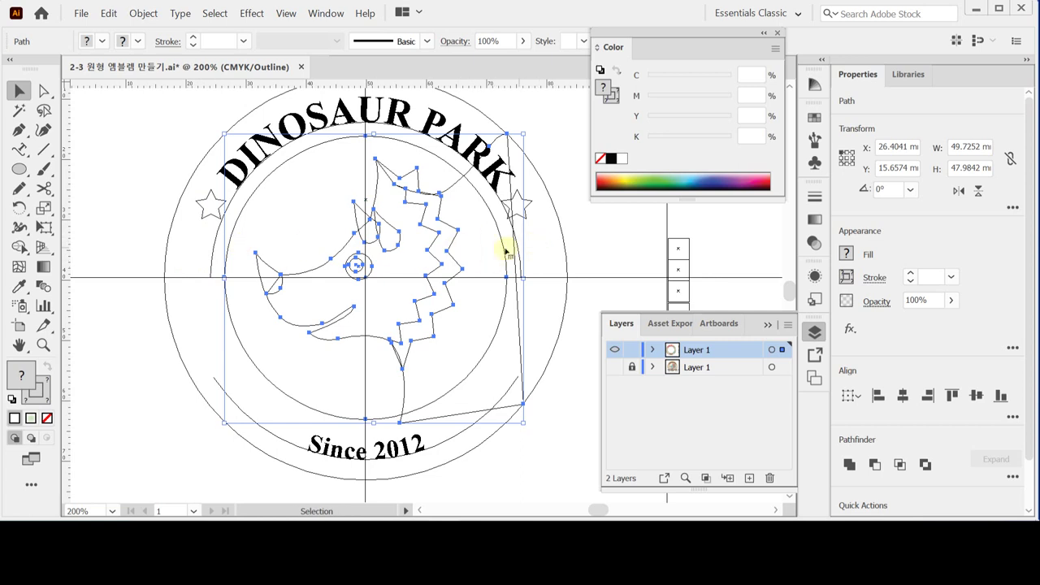
pyautogui.press('a')
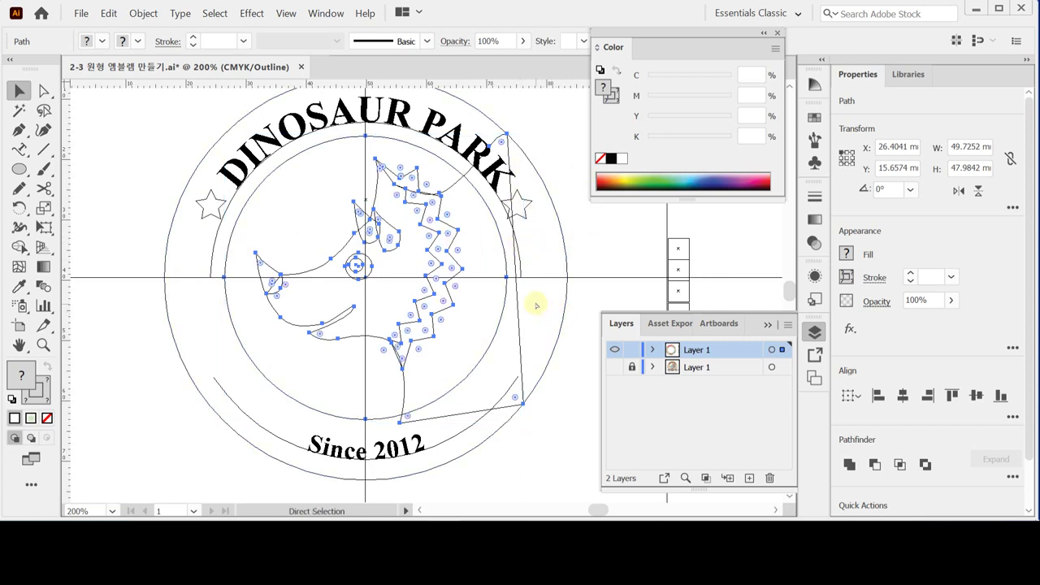
pyautogui.hotkey('ctrl', 'y')
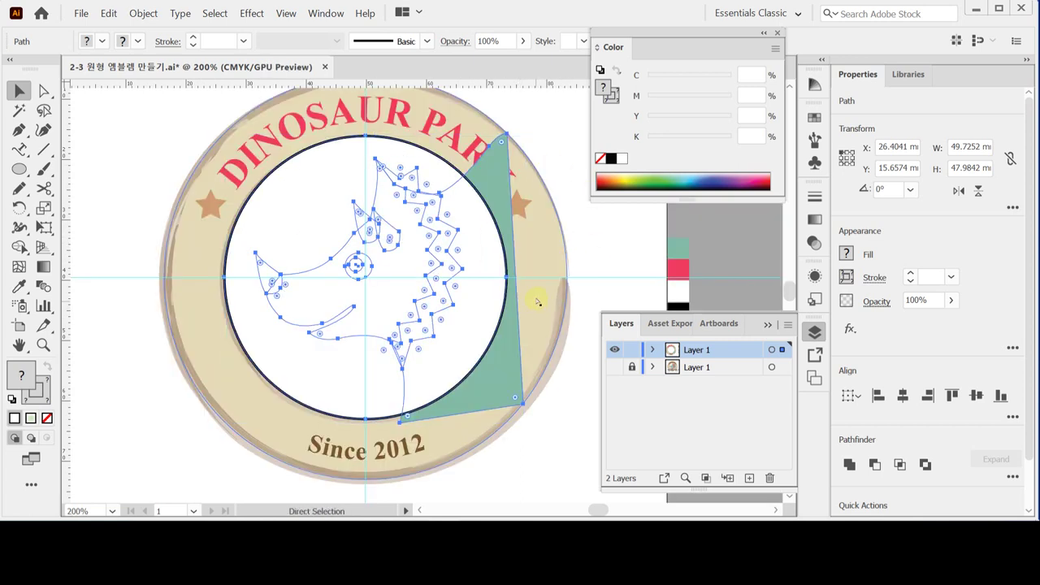
pyautogui.press('v')
pyautogui.hotkey('ctrl', 's')
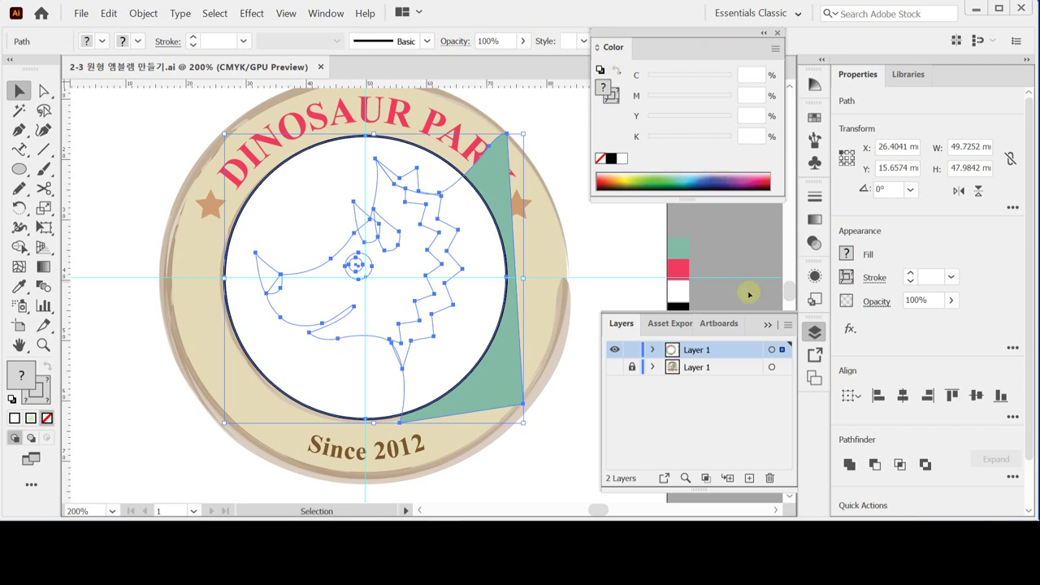
# - Crop the selected dinosaur parts to the circle copy with the Pathfinder Crop operation and deselect the result
pyautogui.click(814, 331)
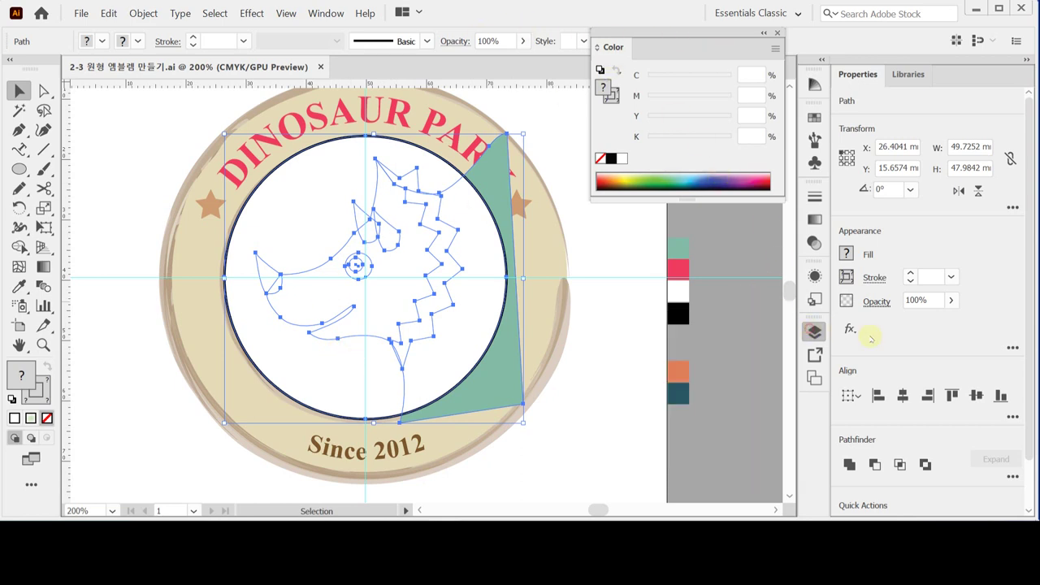
pyautogui.click(1012, 474)
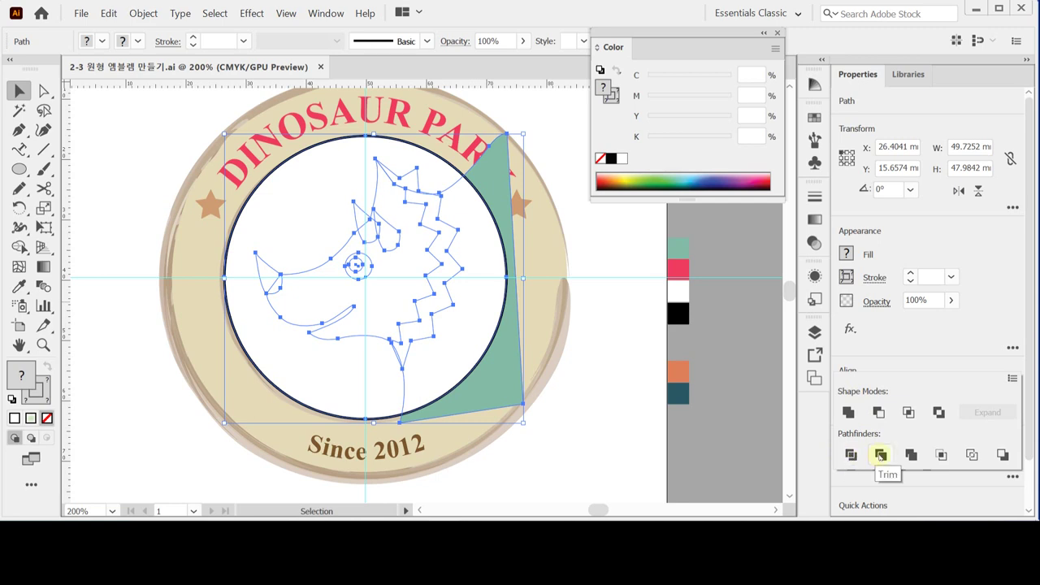
pyautogui.click(941, 455)
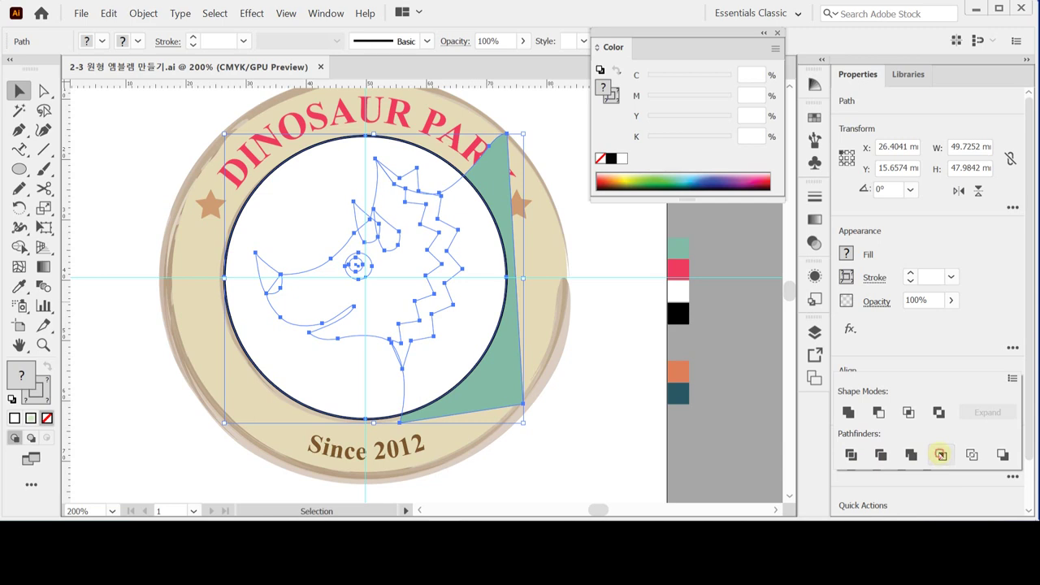
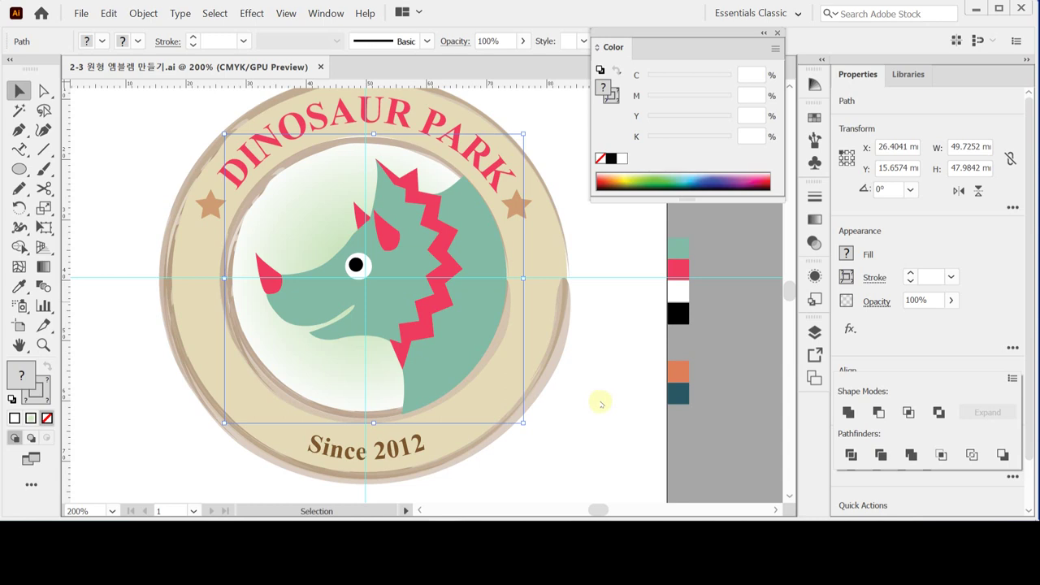
pyautogui.click(523, 371)
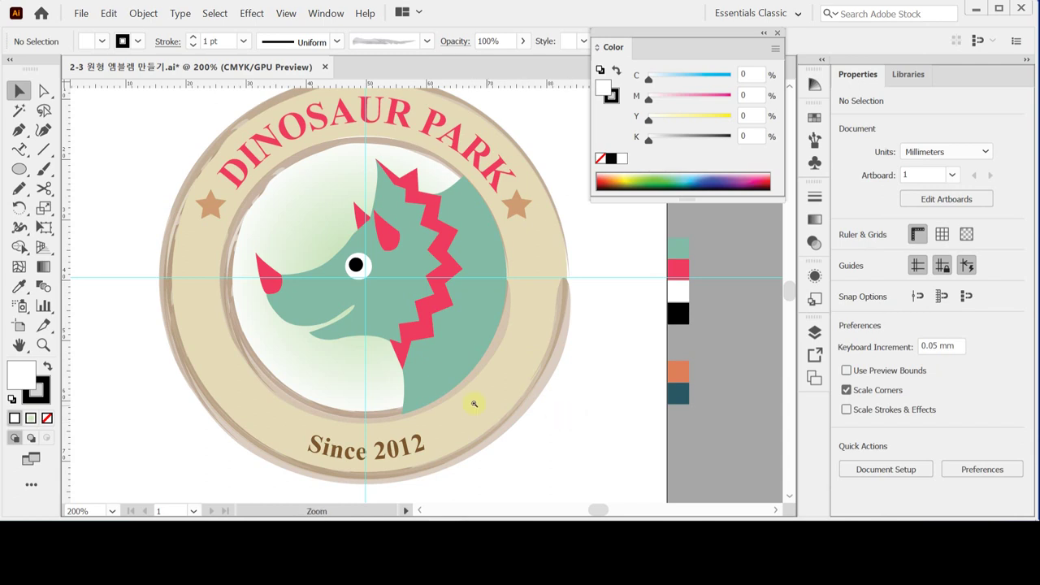
# - Open the Decorative_Banners and Seals brush library with the emblem shown at 150%
pyautogui.hotkey('ctrl', '-')
pyautogui.moveTo(470, 401); pyautogui.dragTo(490, 397)
pyautogui.moveTo(437, 336); pyautogui.dragTo(453, 371)
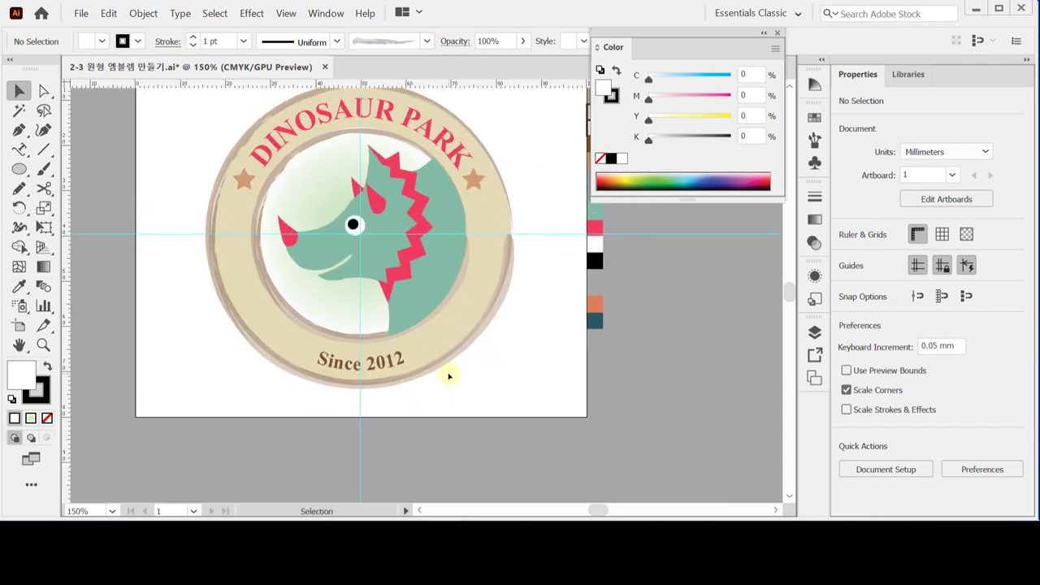
pyautogui.click(503, 365)
pyautogui.click(425, 40)
pyautogui.click(276, 168)
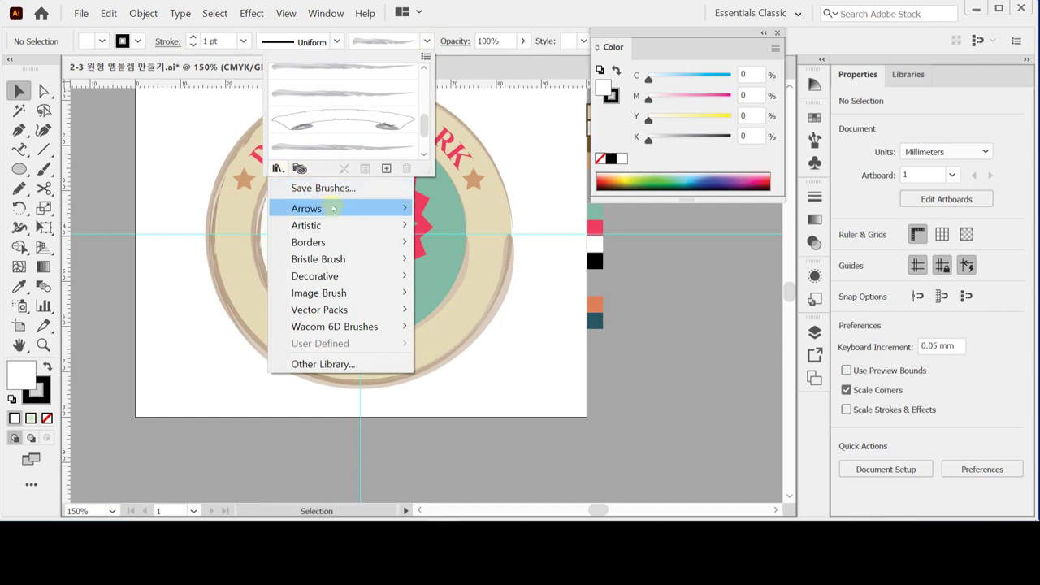
pyautogui.moveTo(362, 237)
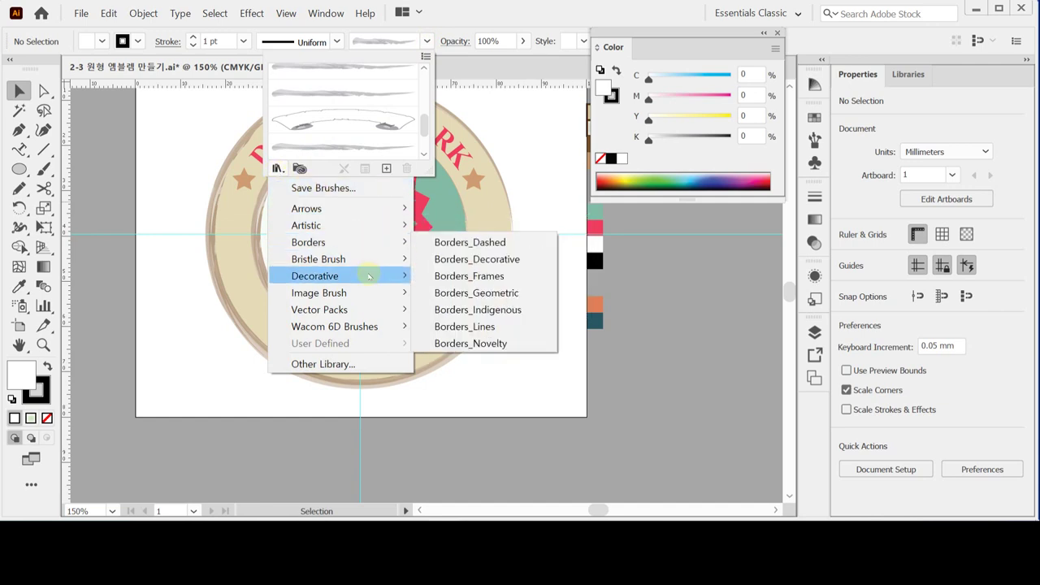
pyautogui.moveTo(368, 277)
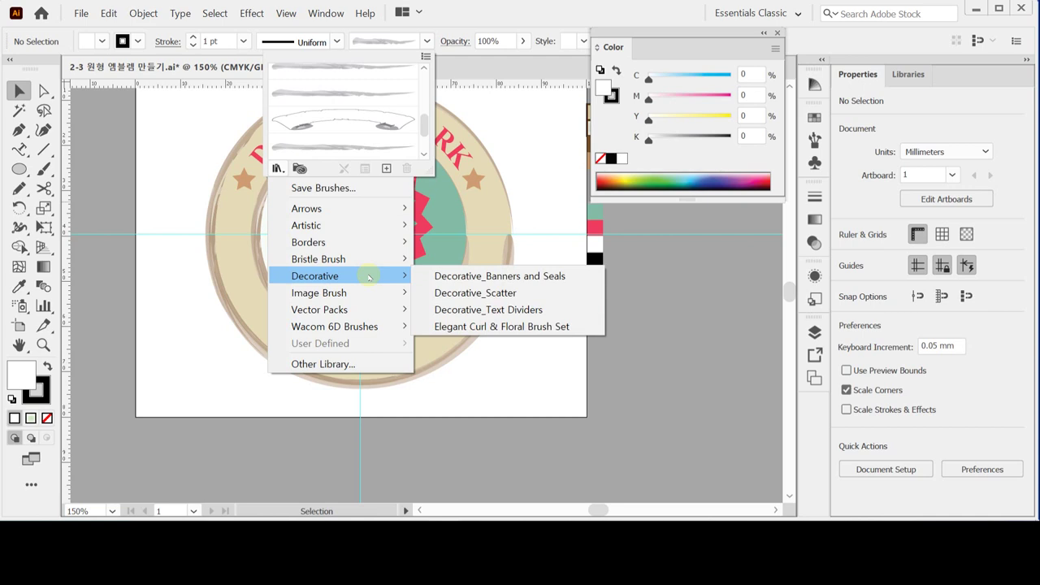
pyautogui.click(498, 276)
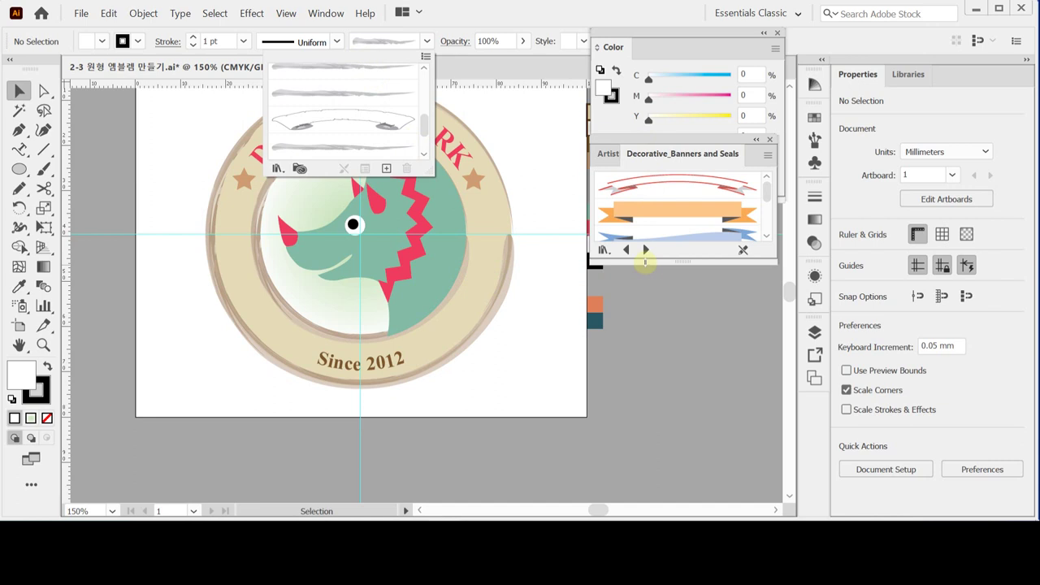
# - Enlarge the banner brush library and choose the thin-outlined, upward-arching banner brush with gray folded ends
pyautogui.click(646, 266)
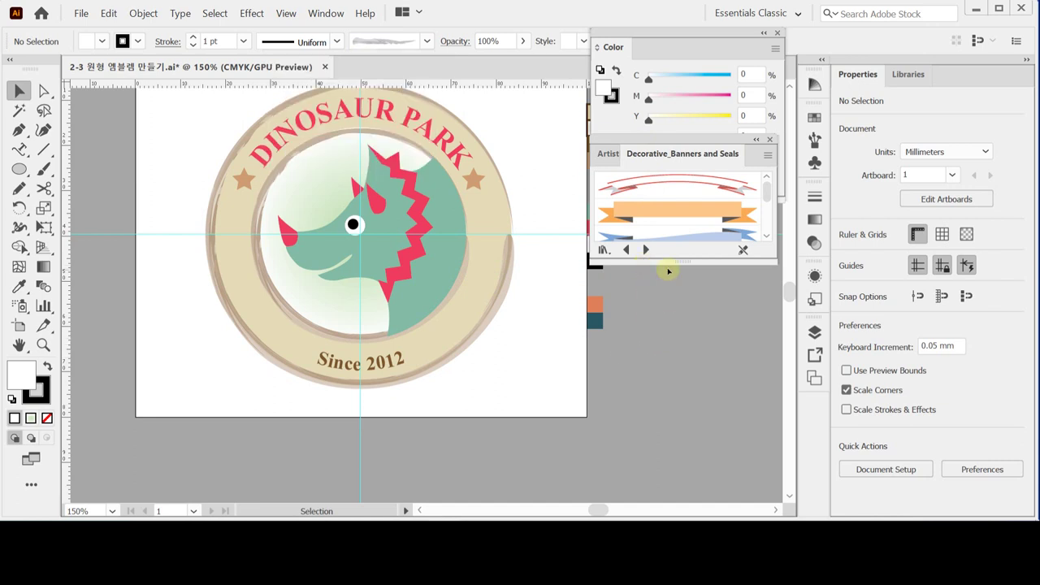
pyautogui.moveTo(683, 262); pyautogui.dragTo(690, 440)
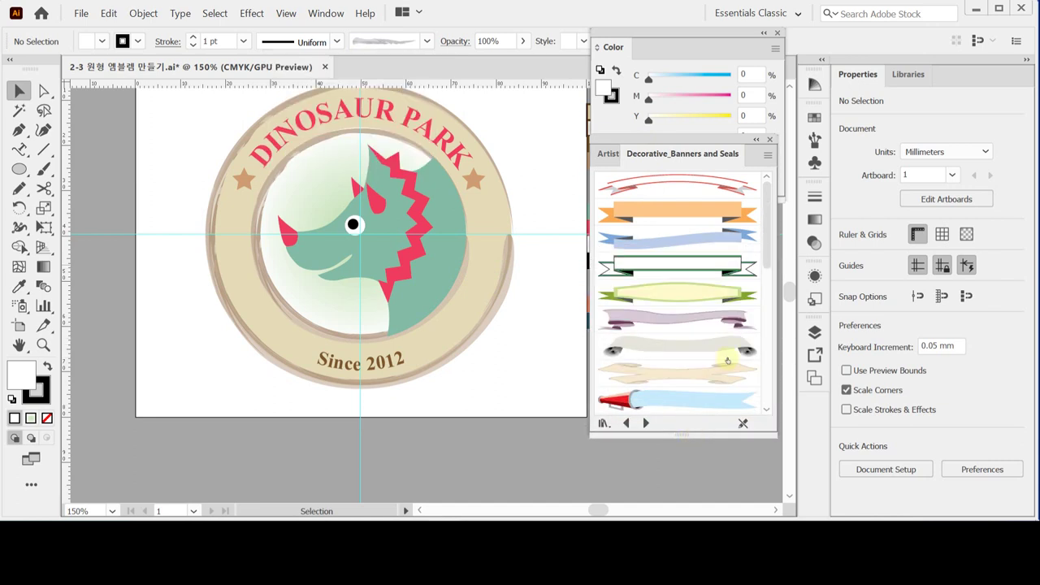
pyautogui.scroll(-2, 729, 361)
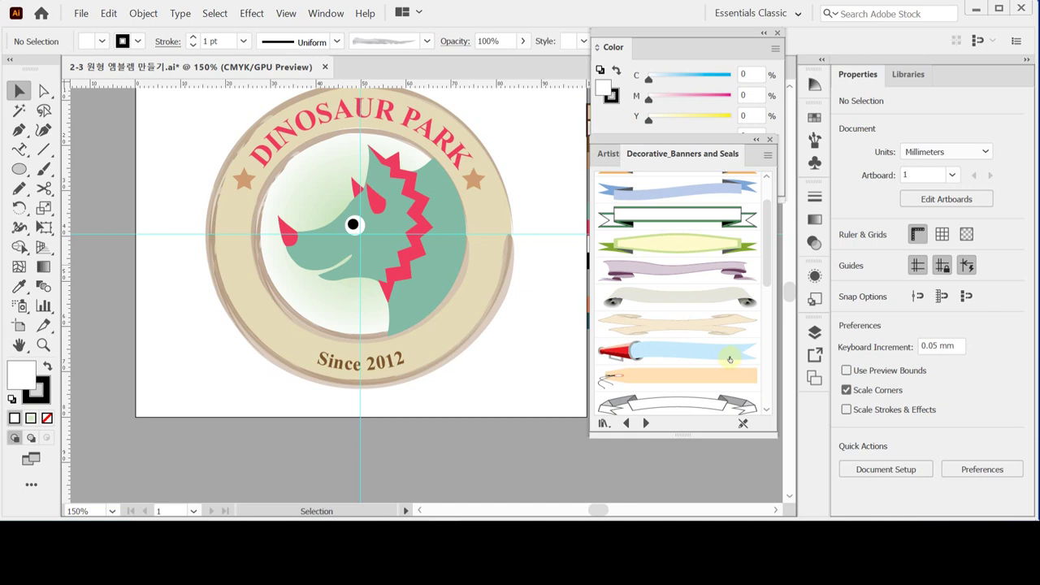
pyautogui.scroll(-3, 730, 359)
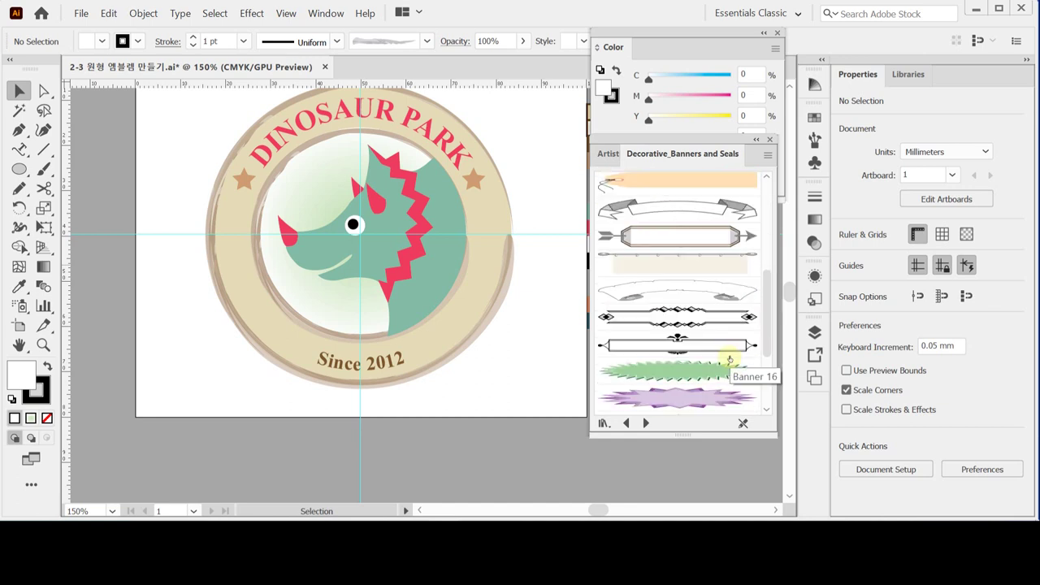
pyautogui.click(685, 294)
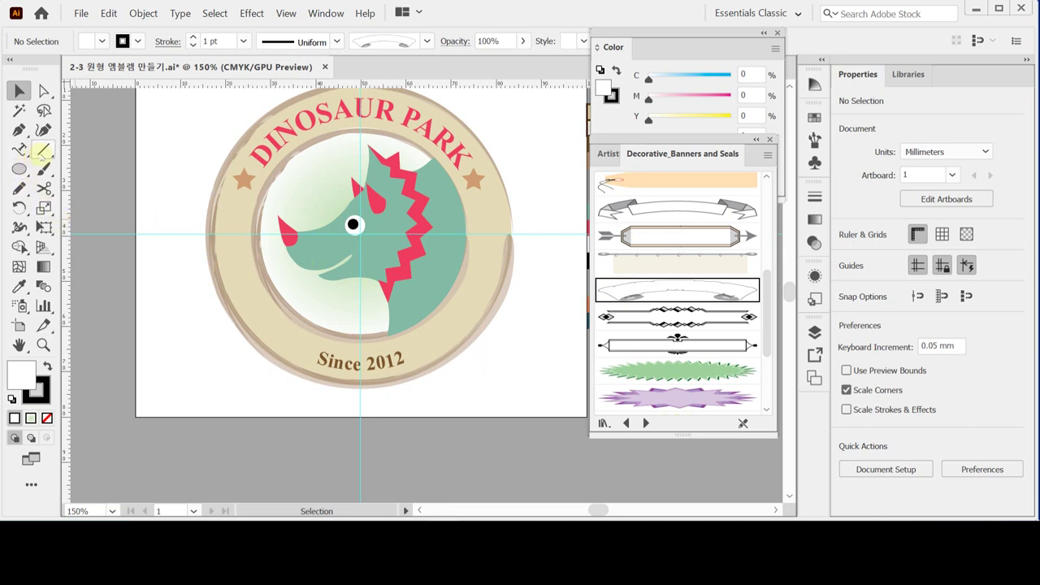
# - Draw a horizontal line 85 mm long at 0° across the lower part of the emblem with the Line Segment tool
pyautogui.click(42, 152)
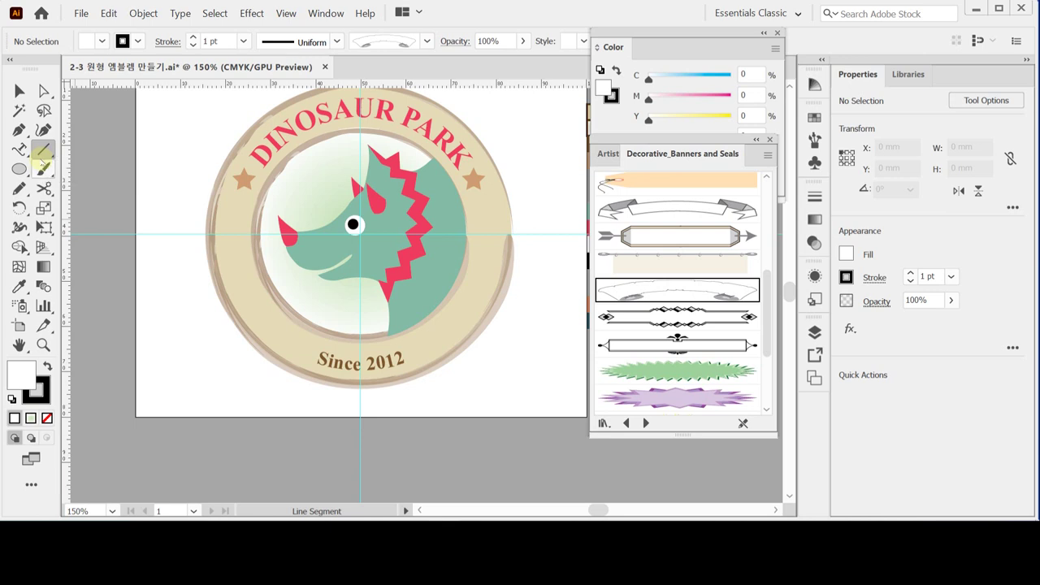
pyautogui.click(193, 336)
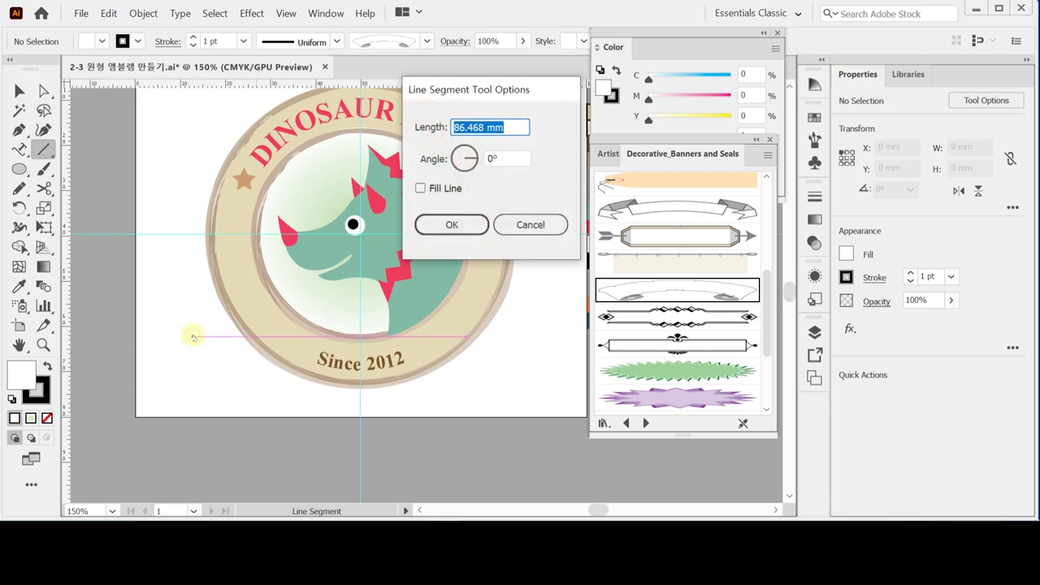
pyautogui.write('85')
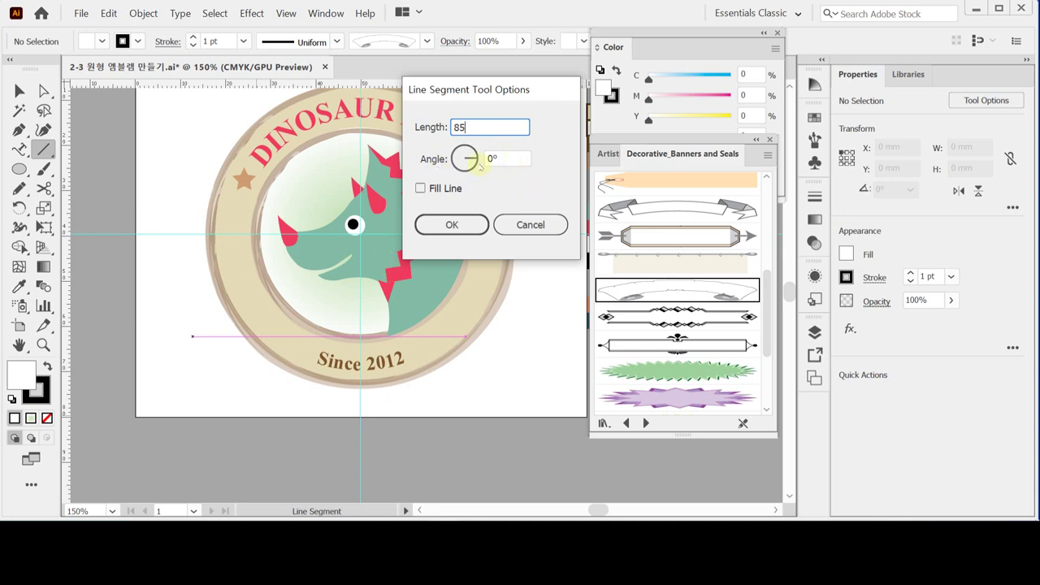
pyautogui.click(455, 232)
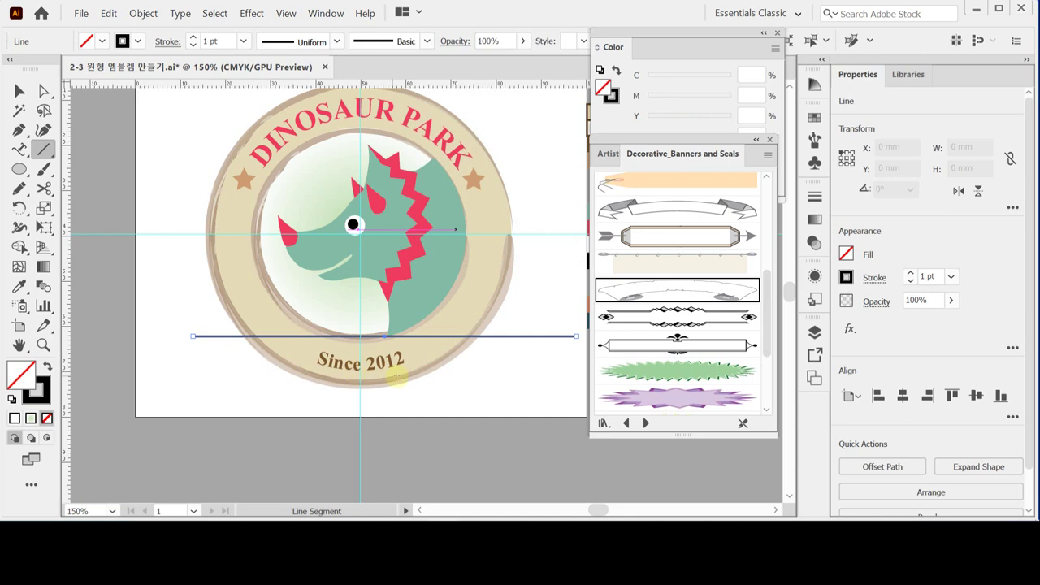
# - Center the 85 mm line on the vertical guide, apply the upward-arching banner brush to it, and deselect it
pyautogui.moveTo(512, 340)
pyautogui.mouseDown()
pyautogui.moveTo(478, 338)
pyautogui.moveTo(525, 339)
pyautogui.mouseUp()
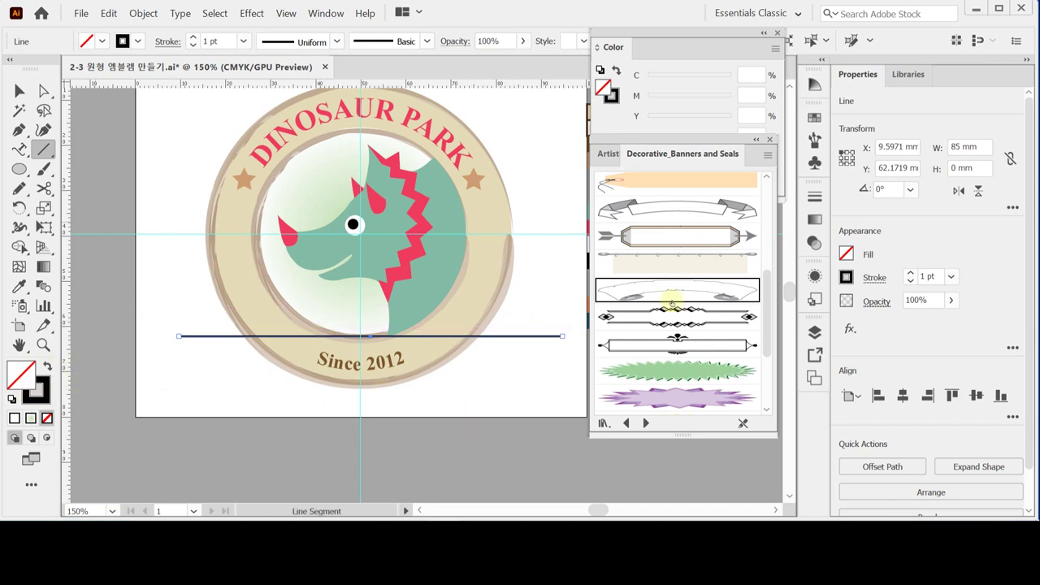
pyautogui.click(676, 294)
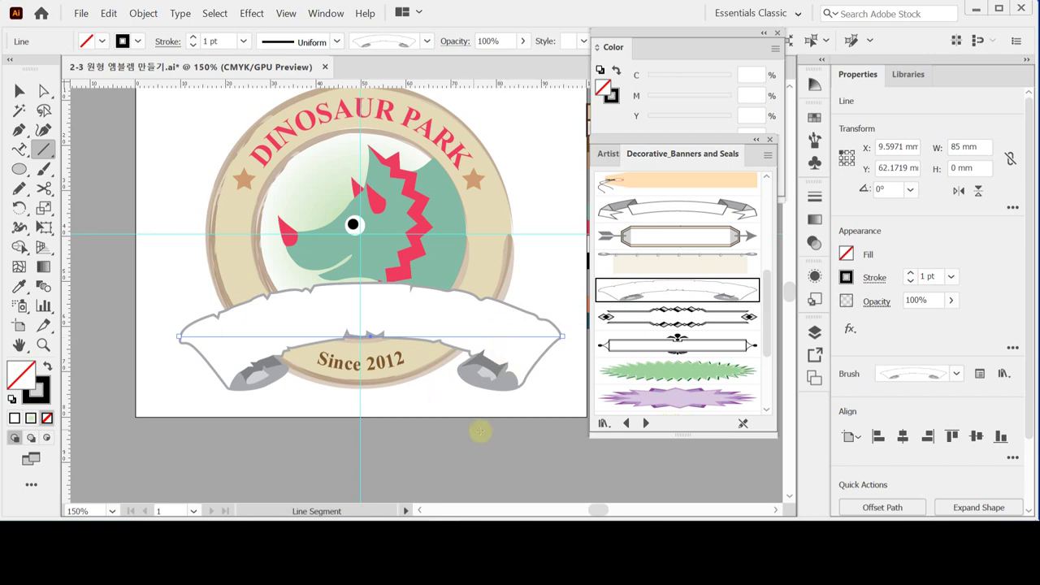
pyautogui.keyDown('ctrl'); pyautogui.click(446, 431); pyautogui.keyUp('ctrl')
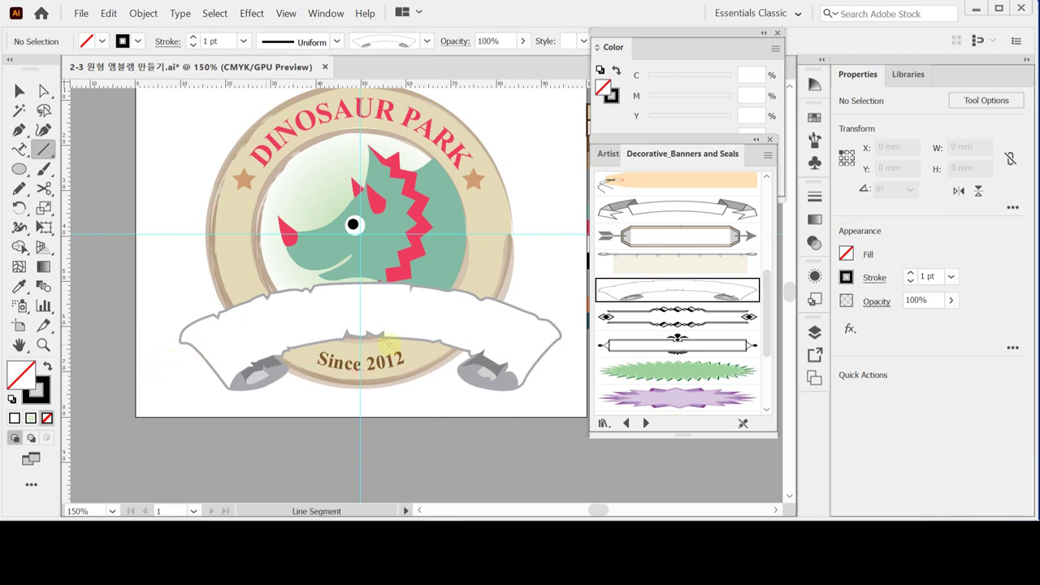
# - Try the same banner brush on a line about 62 mm long drawn from right to left below the emblem, and undo it
pyautogui.moveTo(528, 443); pyautogui.dragTo(246, 441)
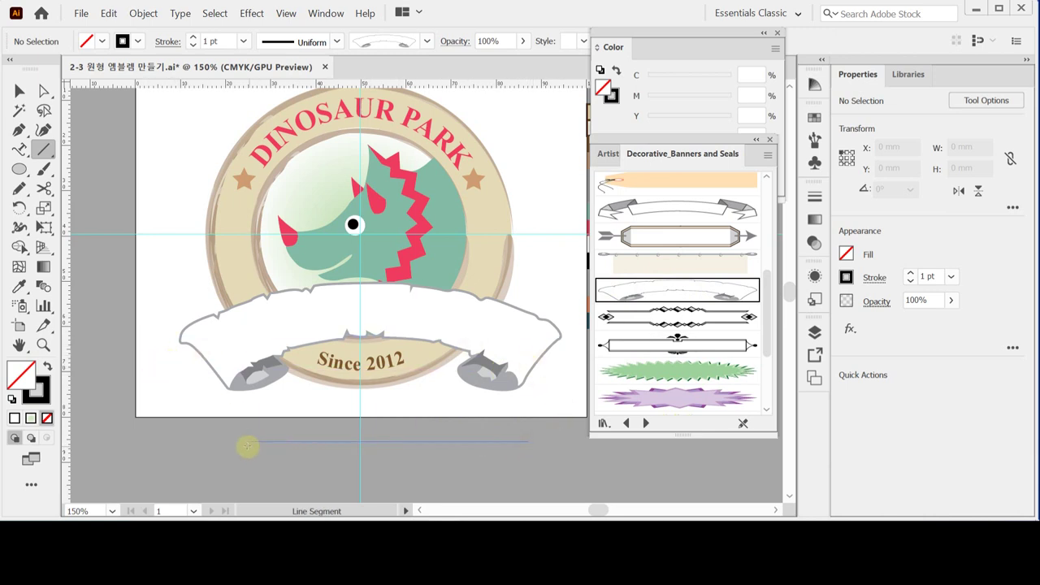
pyautogui.click(654, 303)
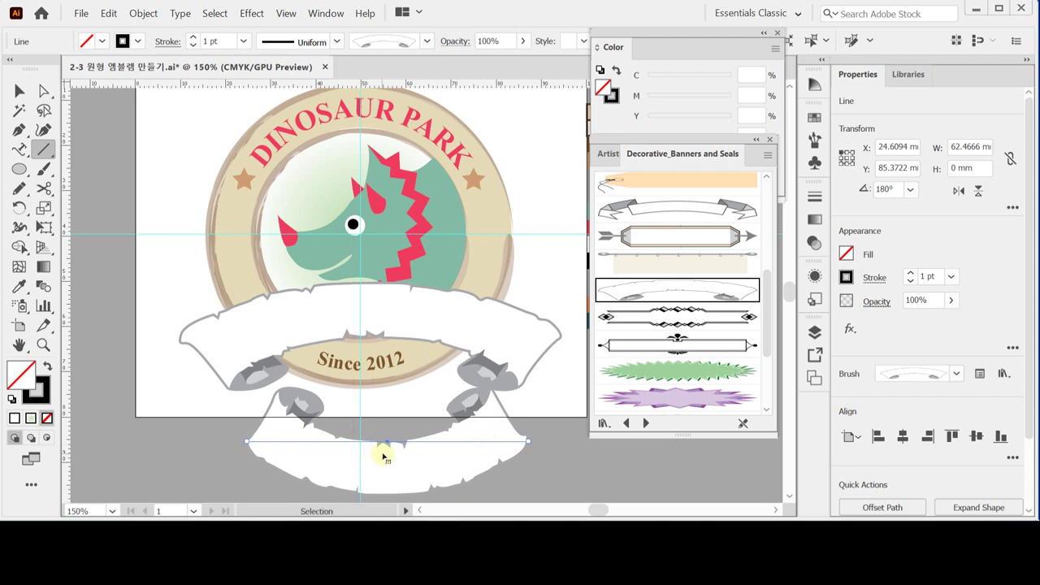
pyautogui.hotkey('ctrl', 'z')
pyautogui.hotkey('ctrl', 'z')
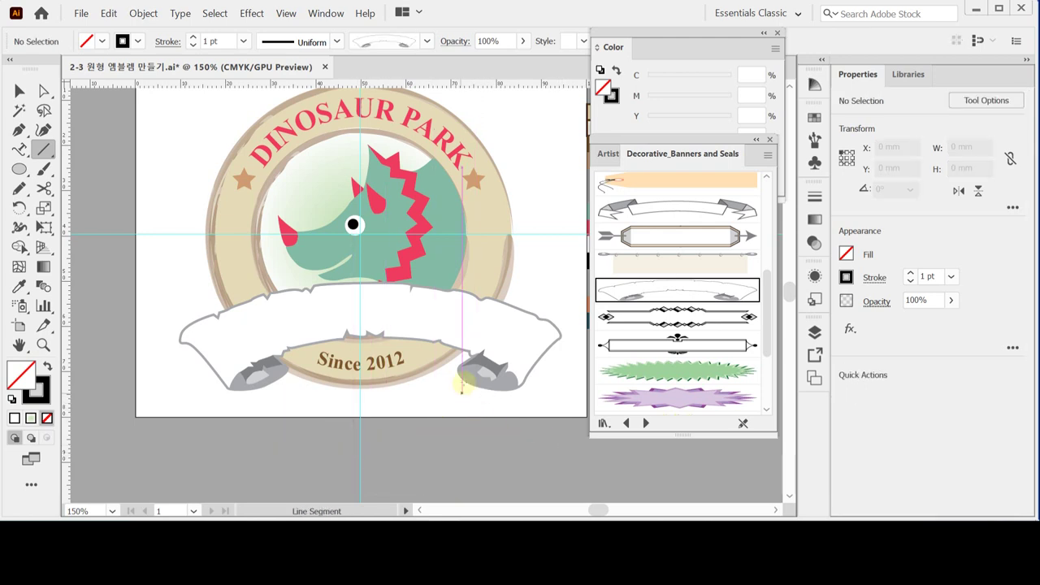
pyautogui.hotkey('ctrl', 'shift', 'z')
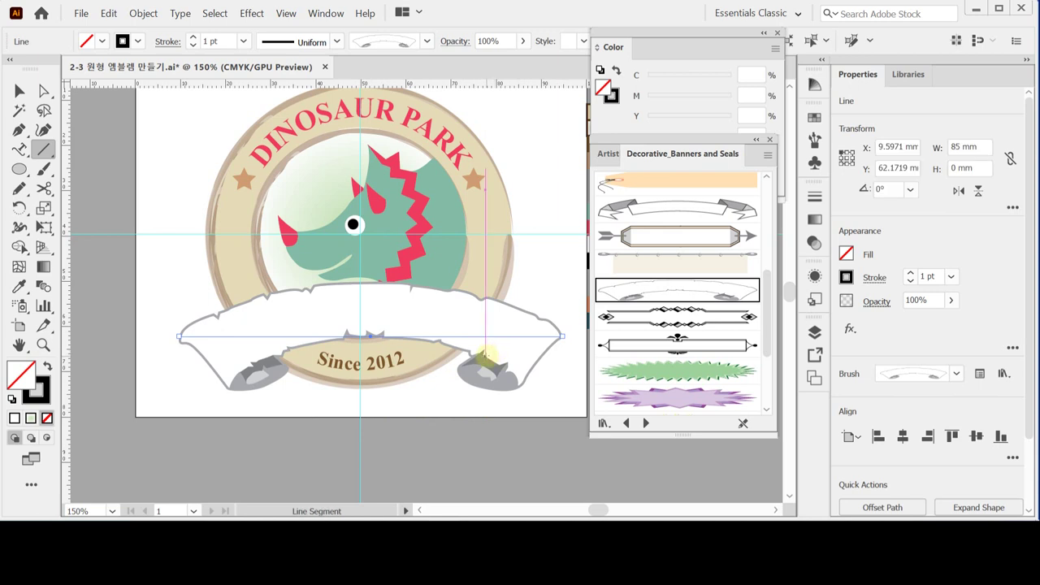
# - Start a Drop Shadow effect on the banner ribbon and set the shadow's opacity to 50%
pyautogui.click(20, 90)
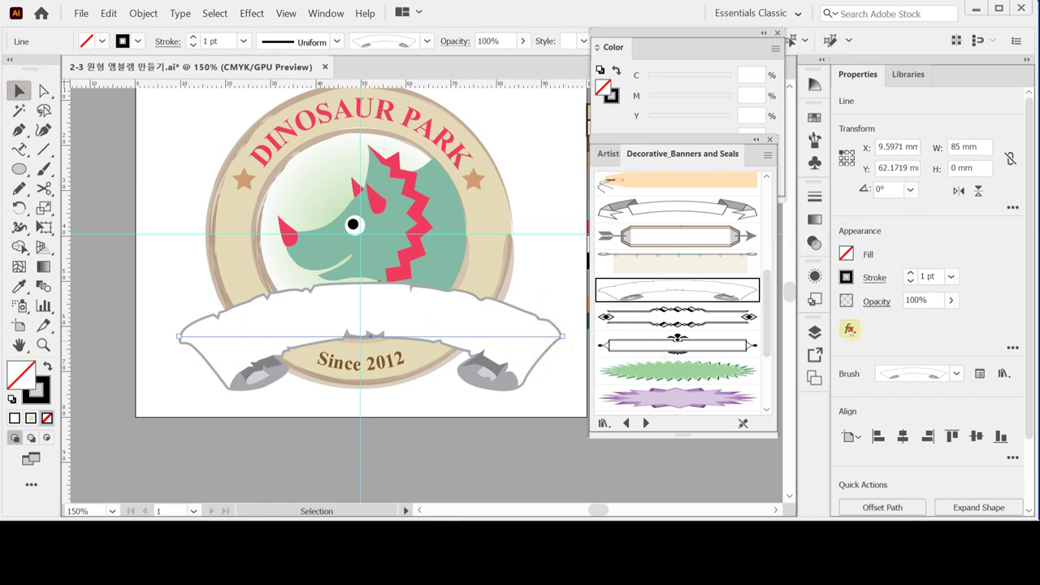
pyautogui.click(850, 329)
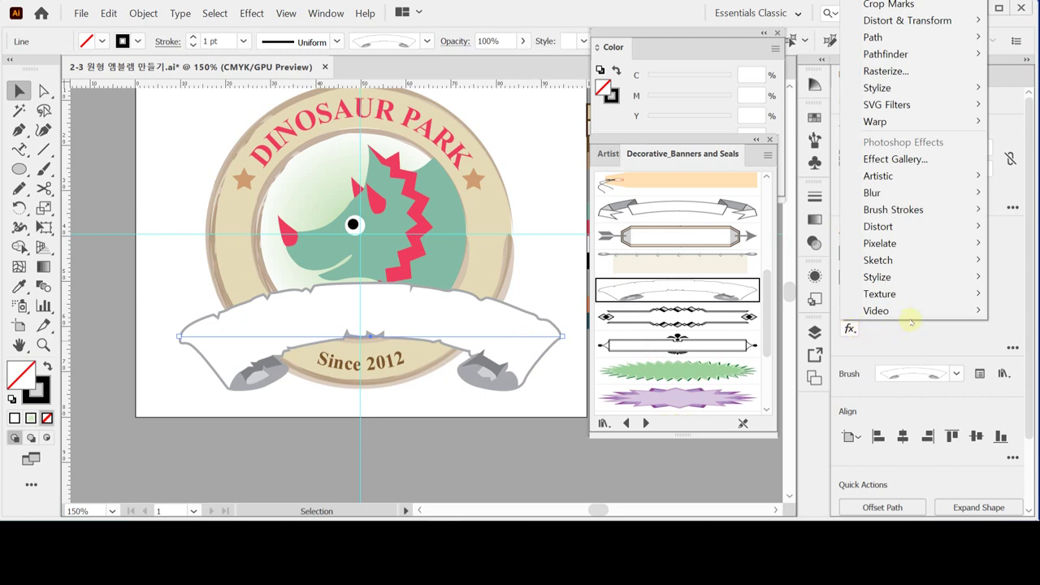
pyautogui.moveTo(948, 88)
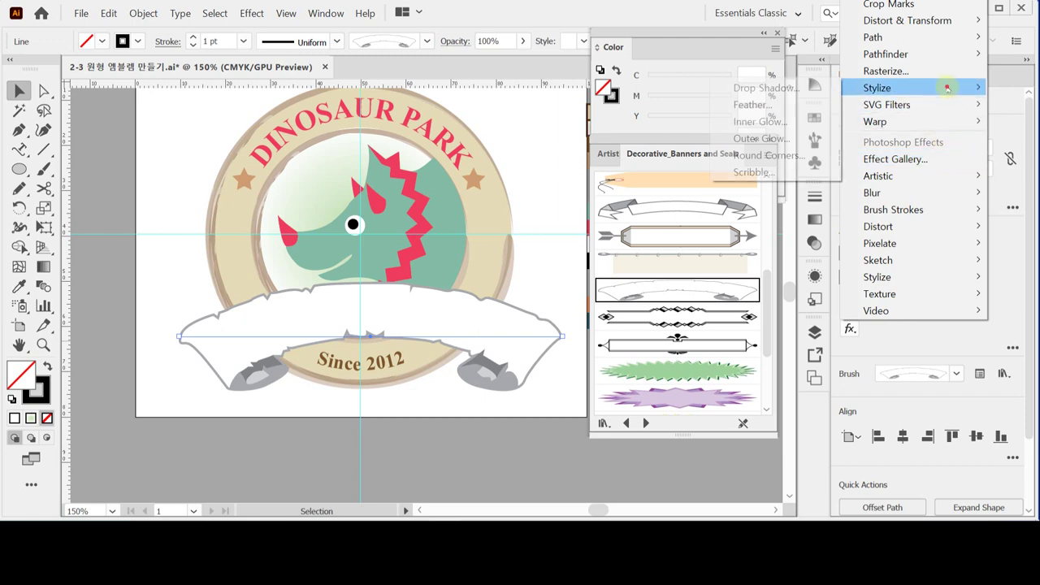
pyautogui.click(768, 87)
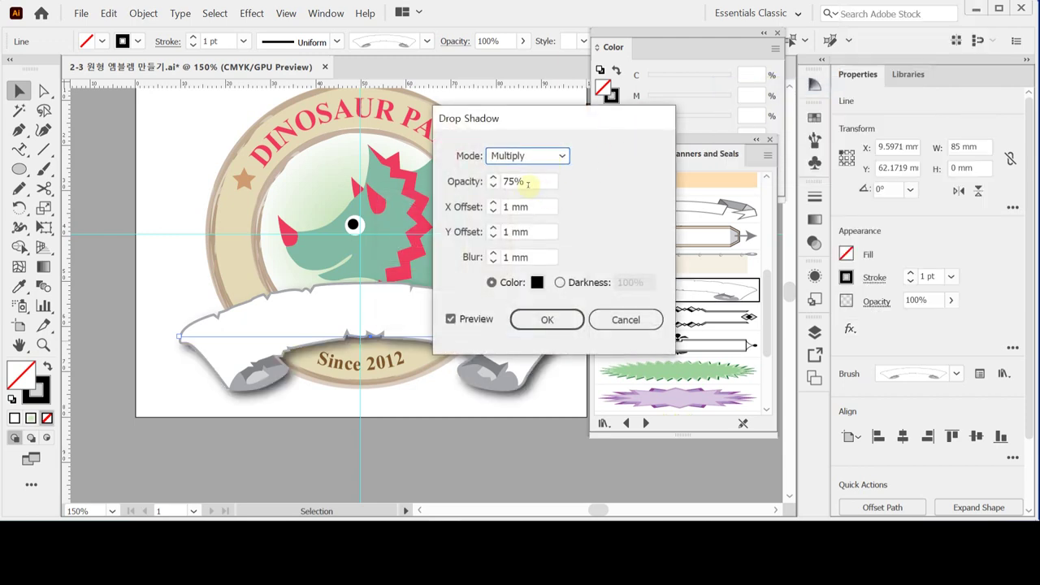
pyautogui.click(528, 182)
pyautogui.press('Down')
pyautogui.press('Down')
pyautogui.press('Down')
pyautogui.press('Down')
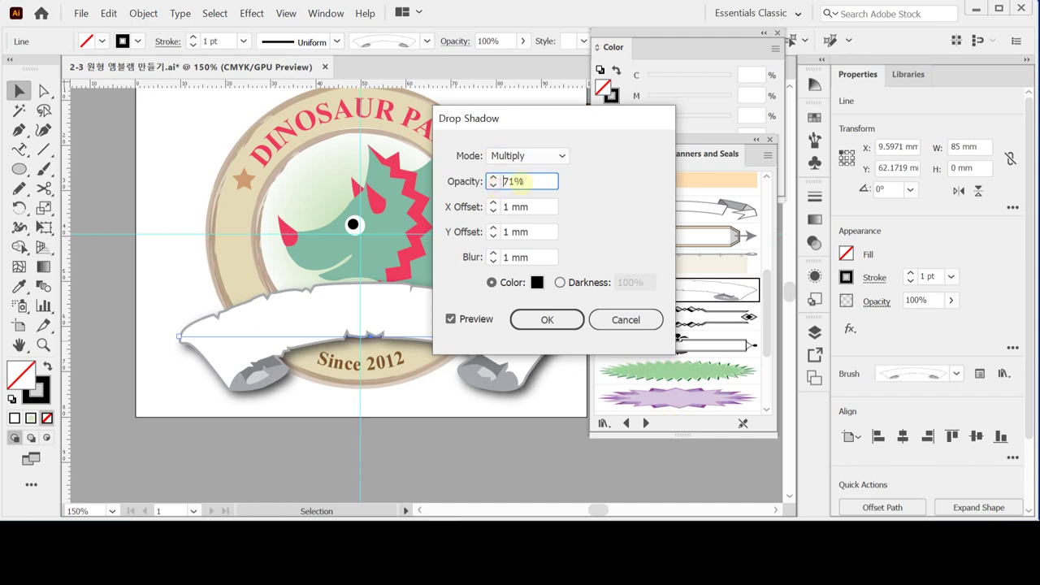
pyautogui.click(475, 181)
pyautogui.write('50')
pyautogui.press('Tab')
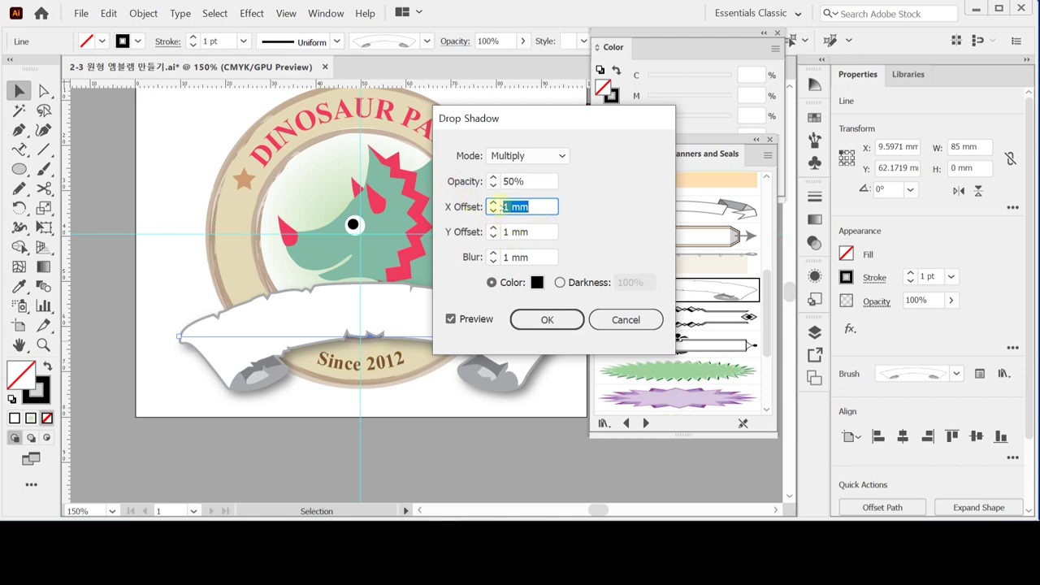
# - Set the shadow's X and Y offsets to 2 mm, apply the effect to the ribbon, and save the document
pyautogui.click(492, 203)
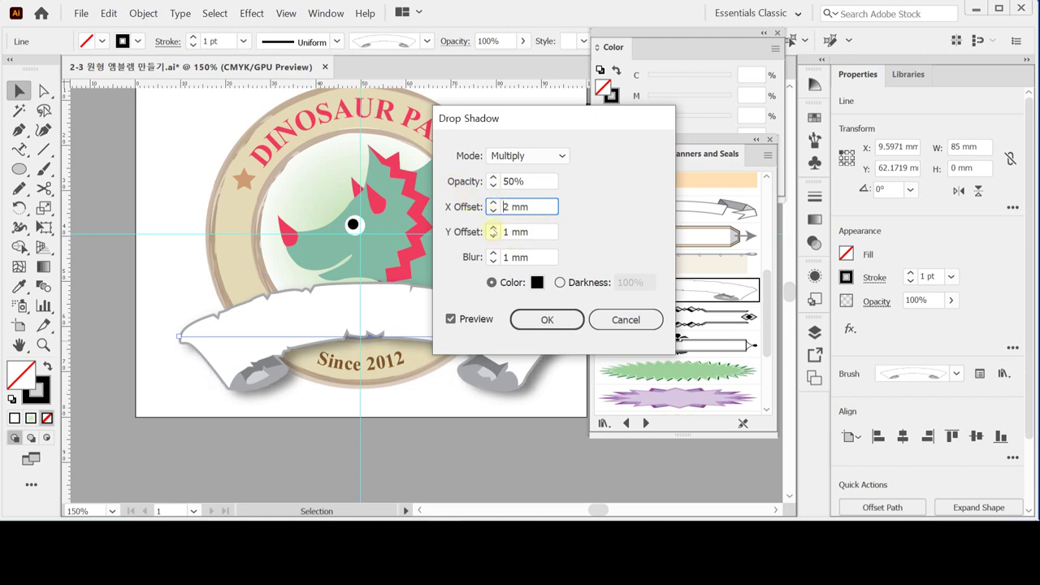
pyautogui.click(493, 229)
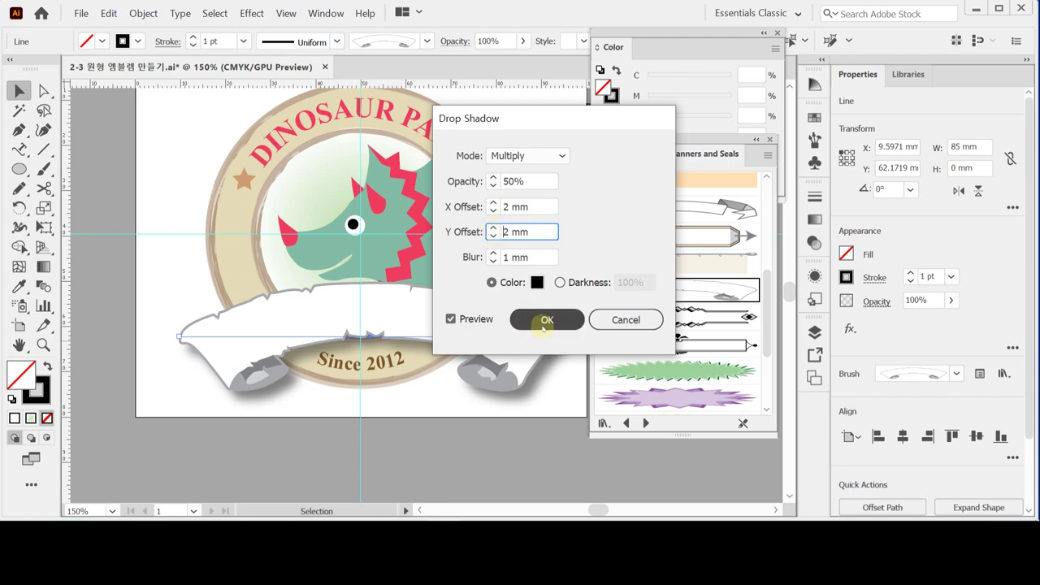
pyautogui.click(545, 323)
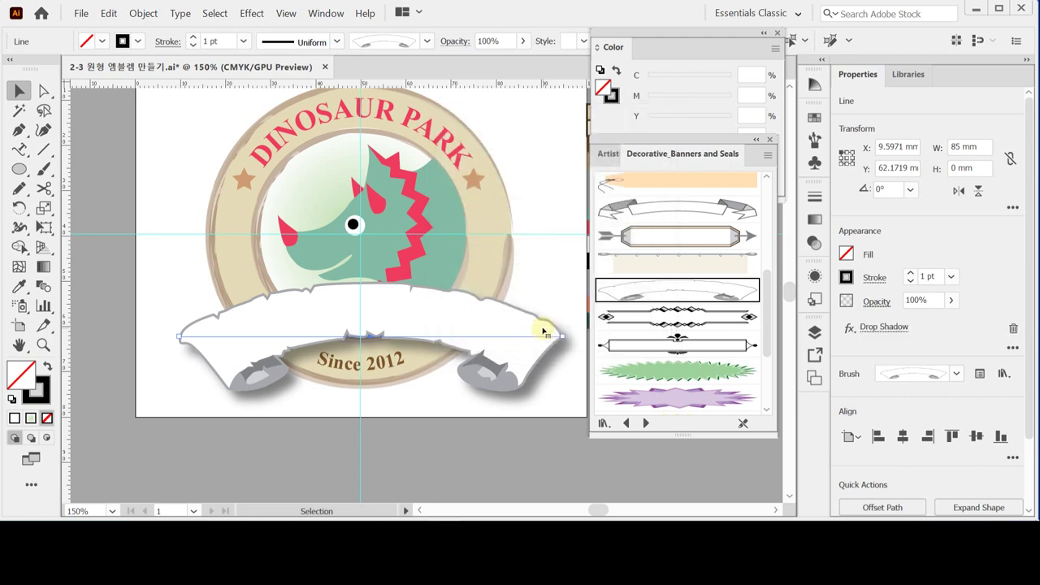
pyautogui.press('a')
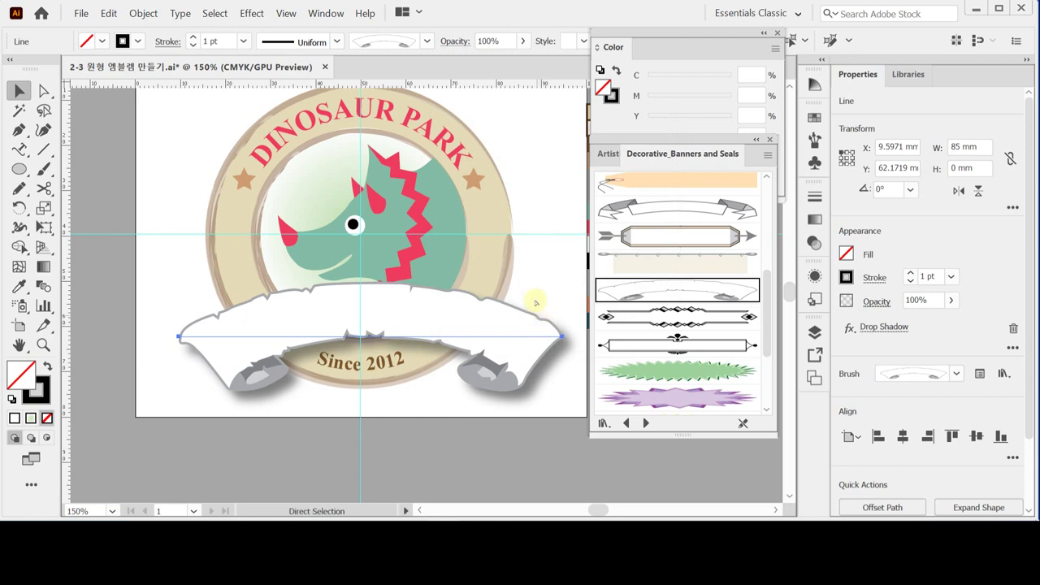
pyautogui.press('v')
pyautogui.hotkey('ctrl', 's')
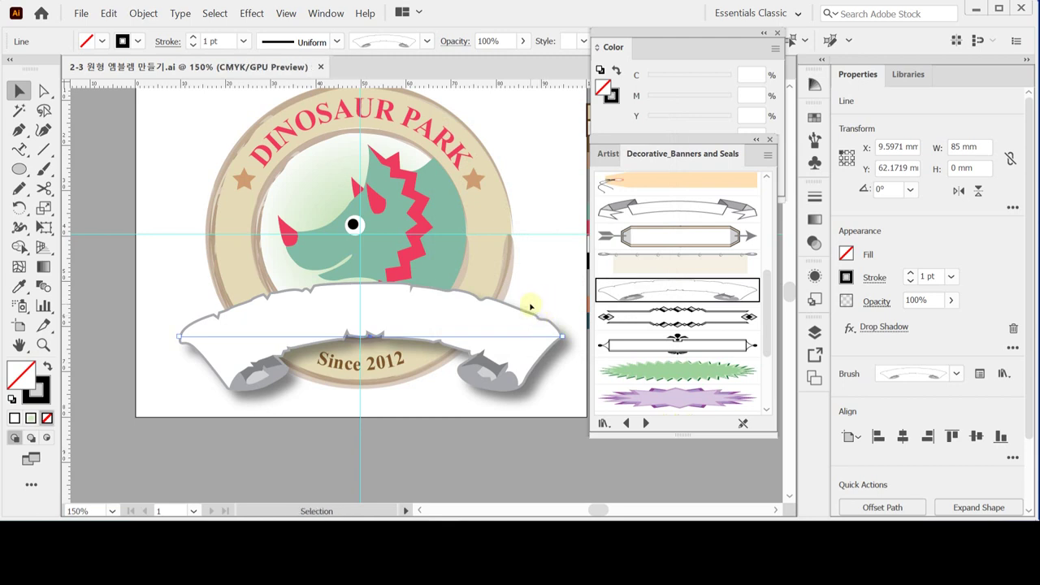
# - Nudge the ribbon left to an X position of 8.2471 mm, save the document, and deselect the ribbon
pyautogui.press('Left')
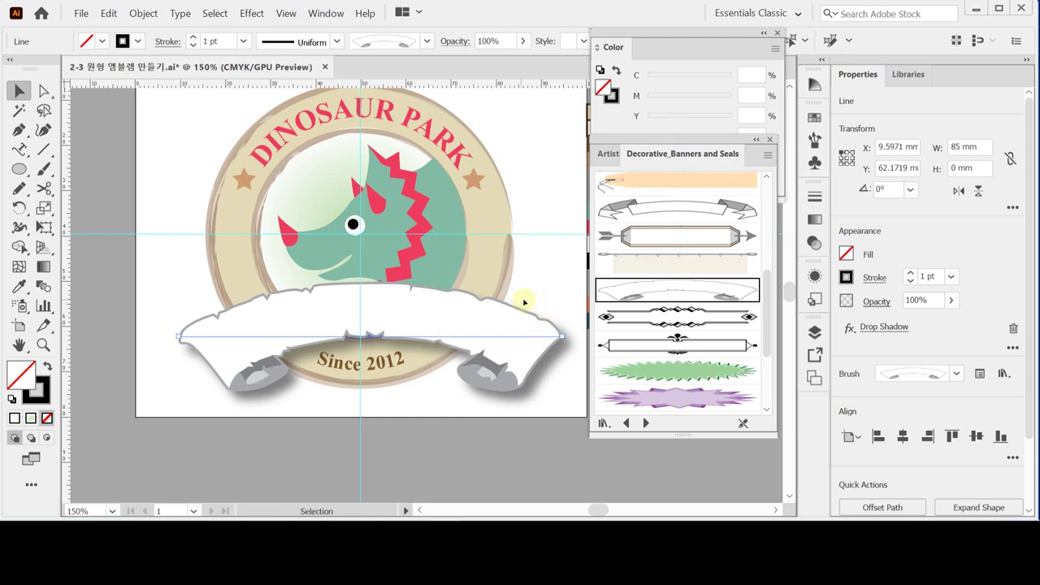
pyautogui.press('Left')
pyautogui.press('Left')
pyautogui.press('Left')
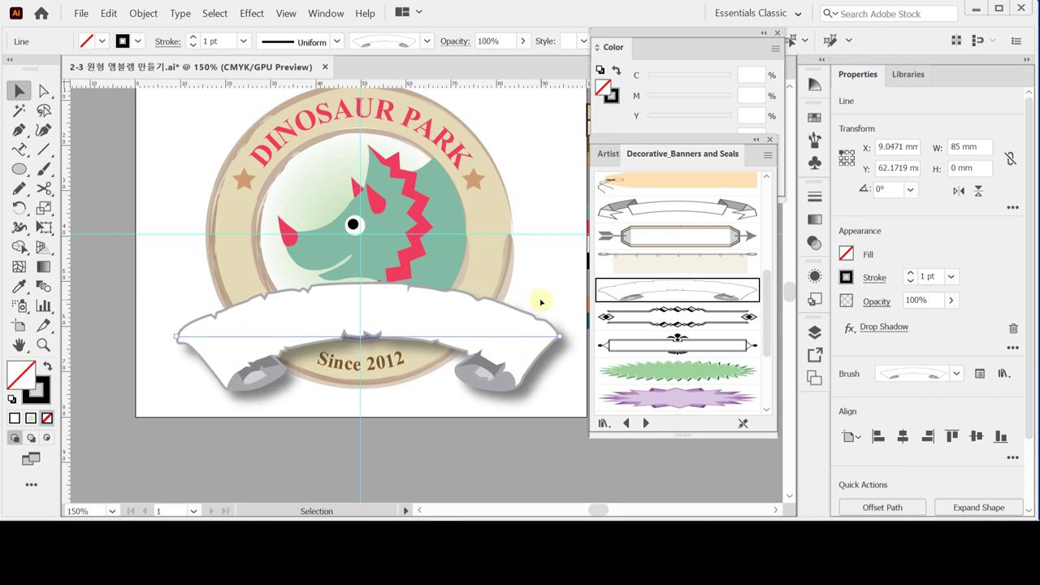
pyautogui.press('Left')
pyautogui.press('Left')
pyautogui.press('Left')
pyautogui.press('Left')
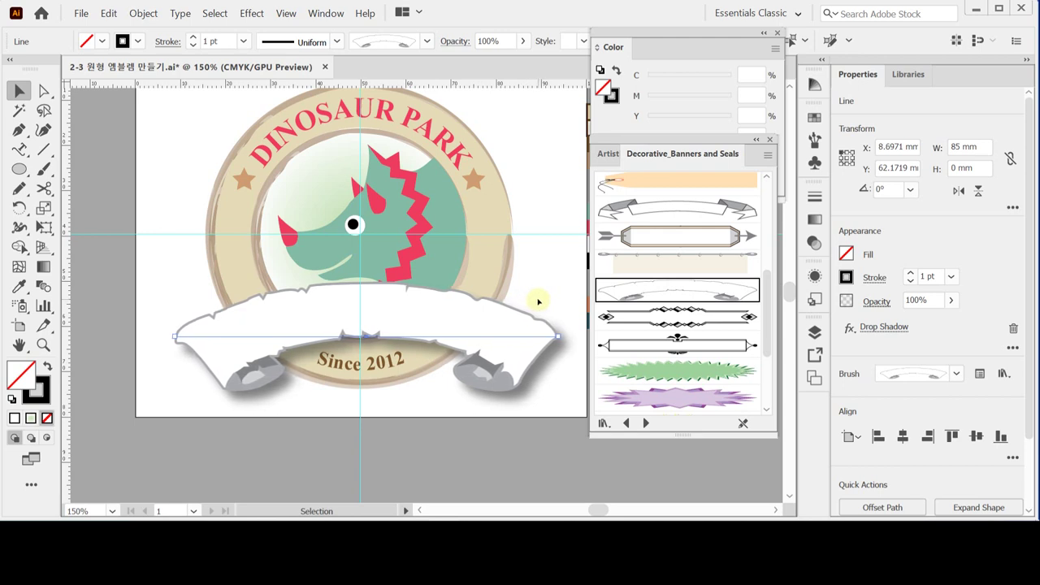
pyautogui.press('Left')
pyautogui.press('Left')
pyautogui.press('Left')
pyautogui.press('Left')
pyautogui.press('Left')
pyautogui.press('Left')
pyautogui.press('Left')
pyautogui.press('Left')
pyautogui.press('Left')
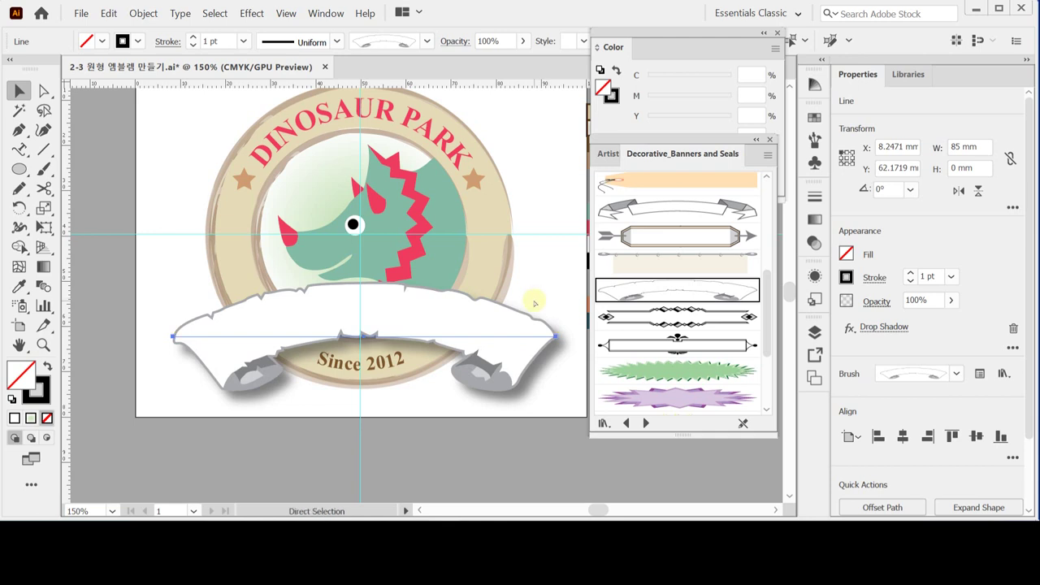
pyautogui.hotkey('ctrl', 's')
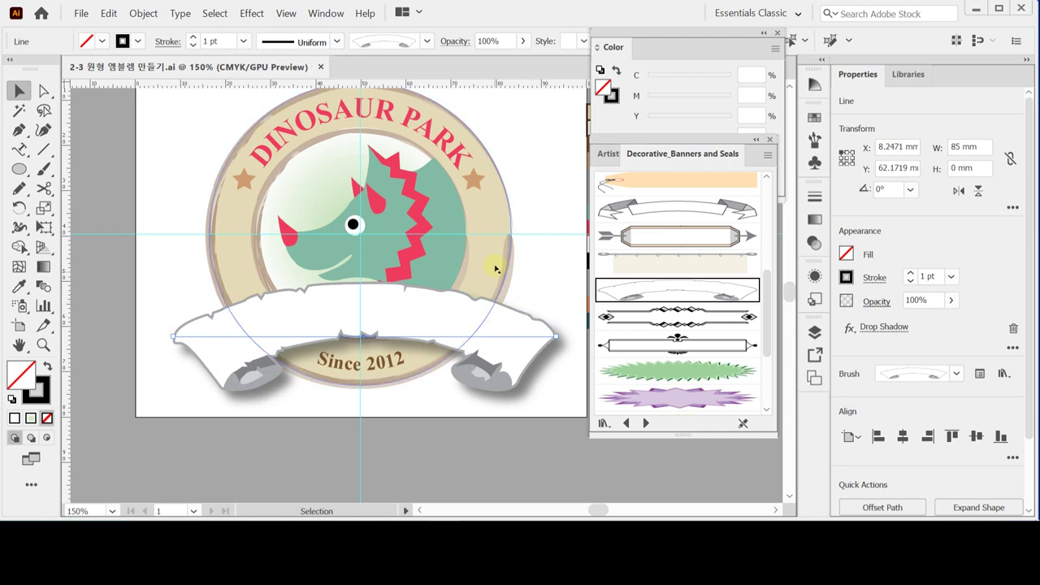
pyautogui.click(198, 437)
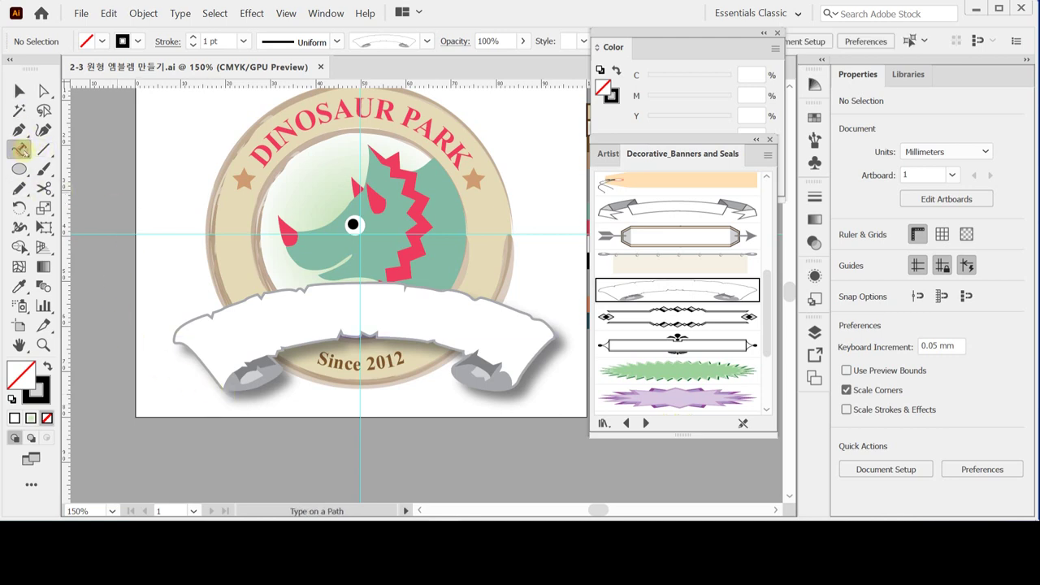
# - Start a new horizontal text object just below the ribbon's left end with the regular Type tool
pyautogui.click(20, 149)
pyautogui.click(19, 150)
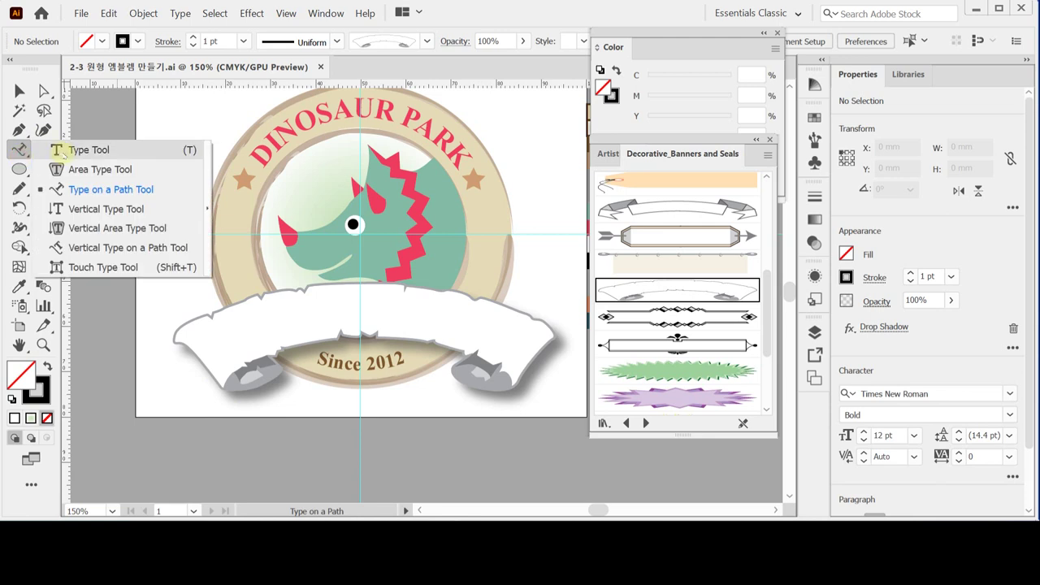
pyautogui.click(72, 150)
pyautogui.click(238, 417)
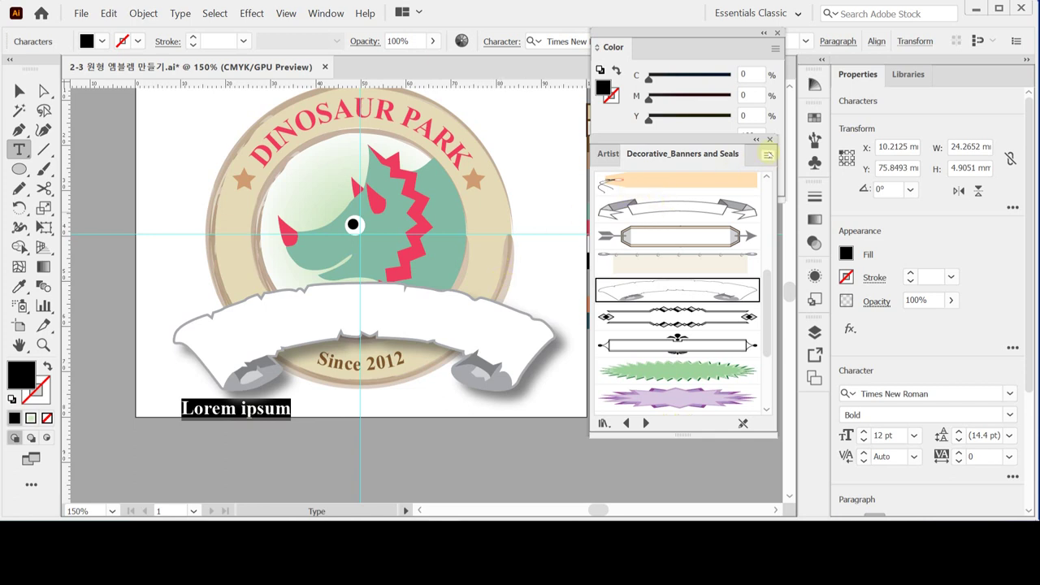
# - Set the new placeholder text's font to Arial Black at 26 pt, closing the Decorative Banners and Seals brush library
pyautogui.click(770, 143)
pyautogui.hotkey('ctrl', 't')
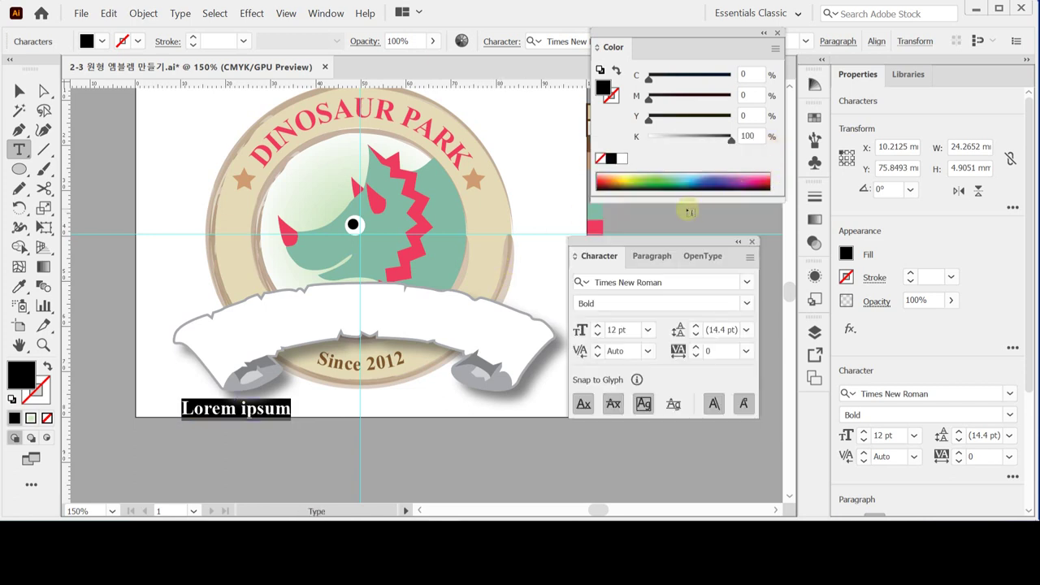
pyautogui.click(662, 283)
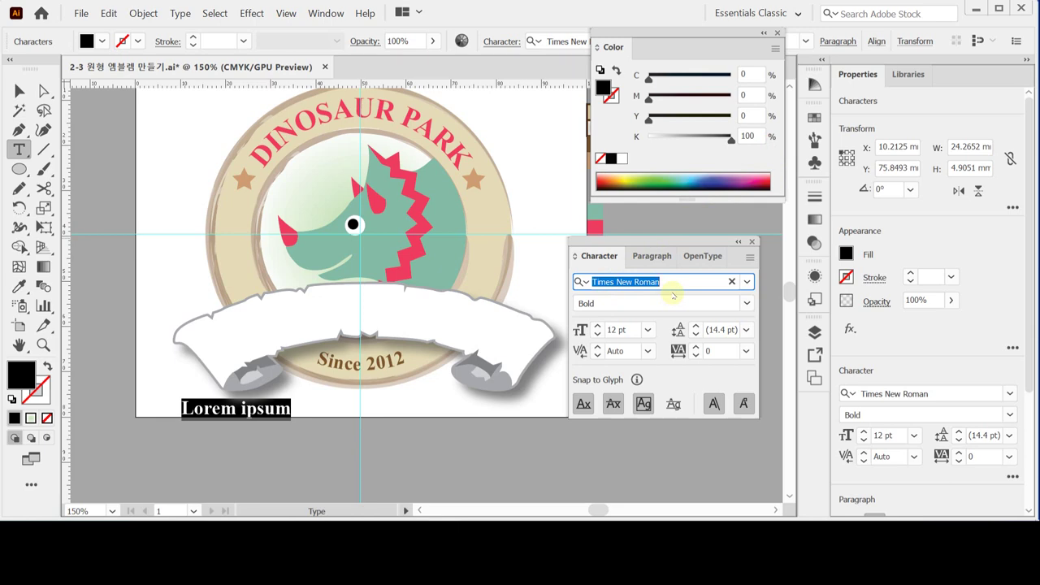
pyautogui.write('ar')
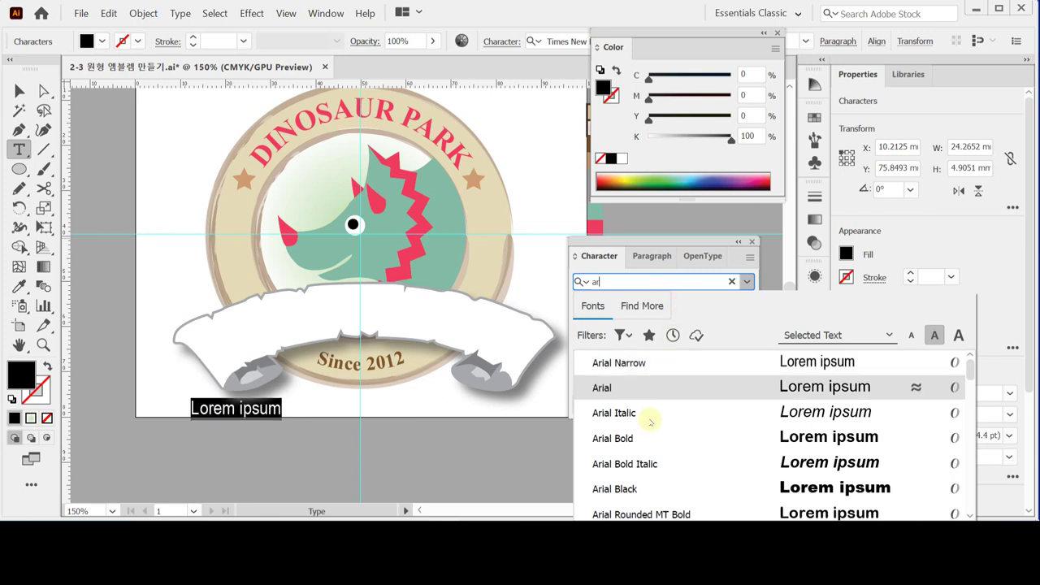
pyautogui.click(626, 487)
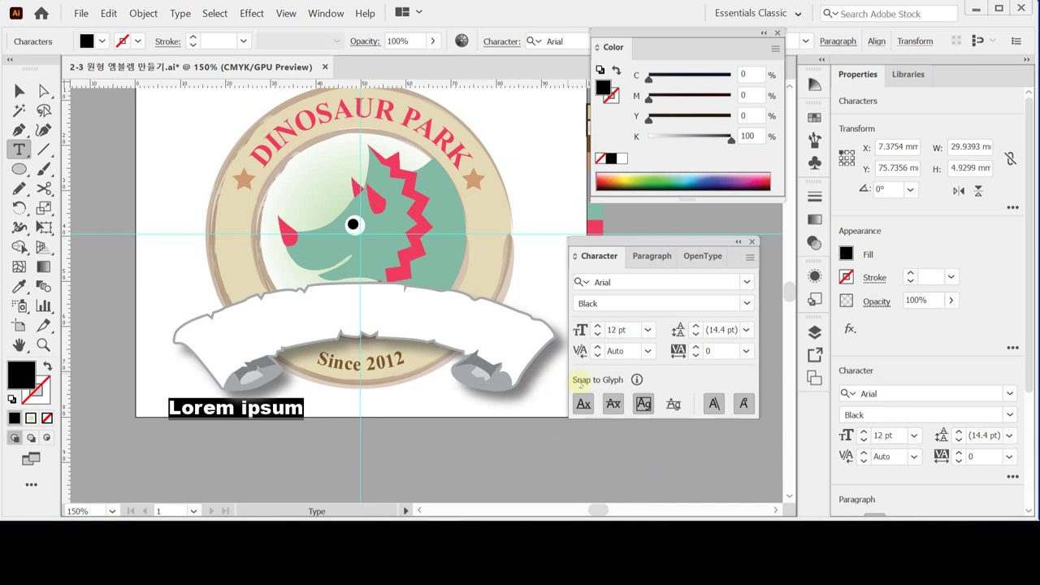
pyautogui.click(628, 330)
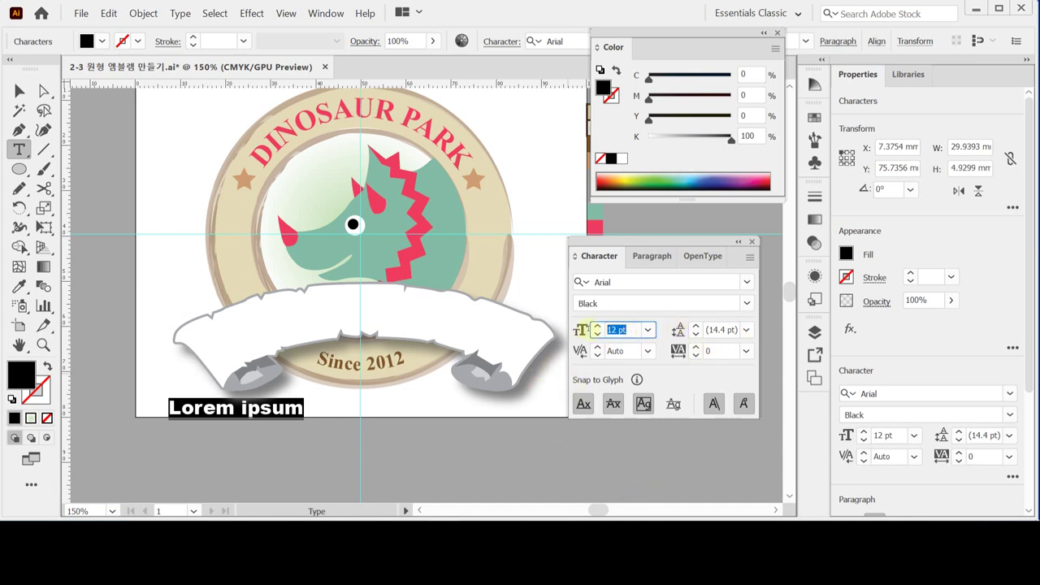
pyautogui.write('26')
pyautogui.press('Return')
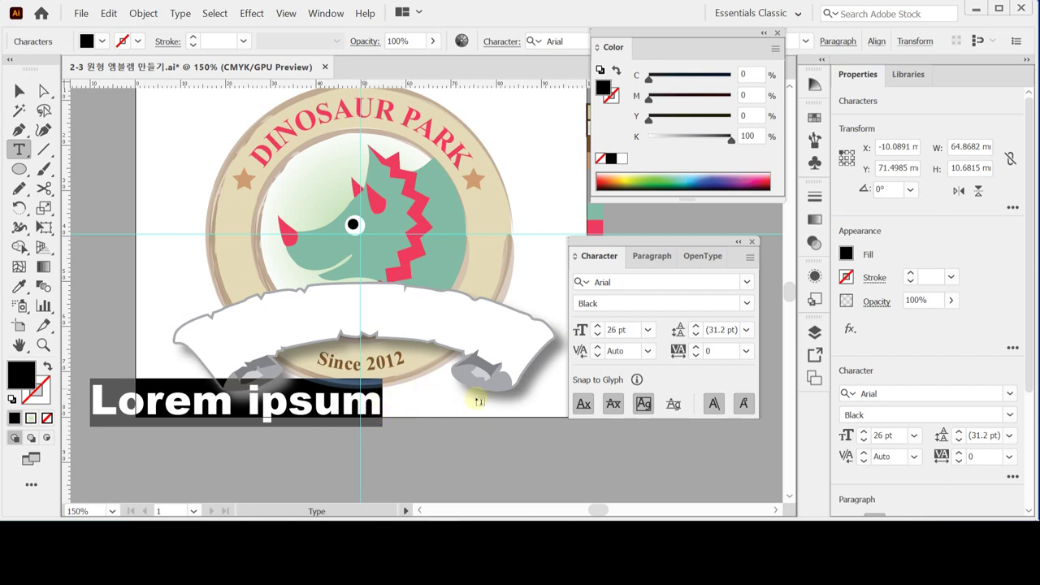
# - Set the text's fill colour to C 10, M 60, Y 70, K 0
pyautogui.click(749, 76)
pyautogui.click(741, 74)
pyautogui.write('1')
pyautogui.click(745, 95)
pyautogui.write('60')
pyautogui.click(743, 114)
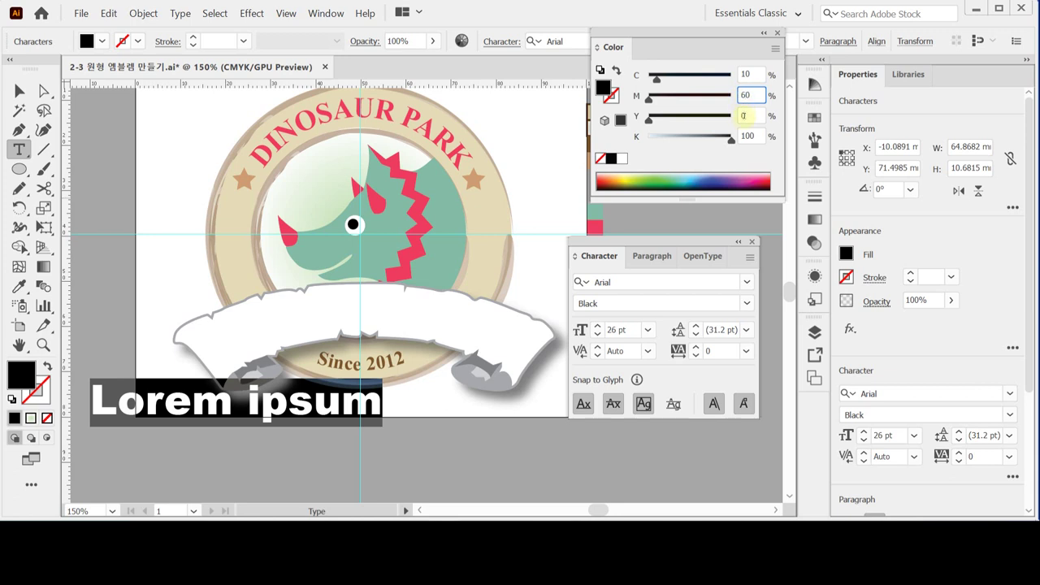
pyautogui.write('7')
pyautogui.moveTo(731, 141); pyautogui.dragTo(634, 144)
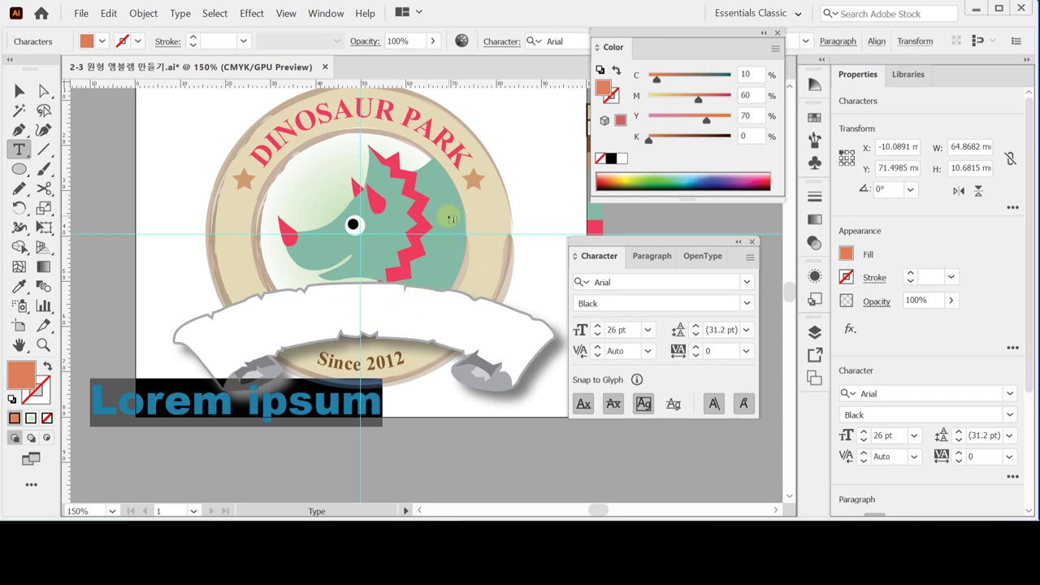
# - Replace the placeholder text with ADVENTURE in capital letters
pyautogui.press('capslock')
pyautogui.write('A')
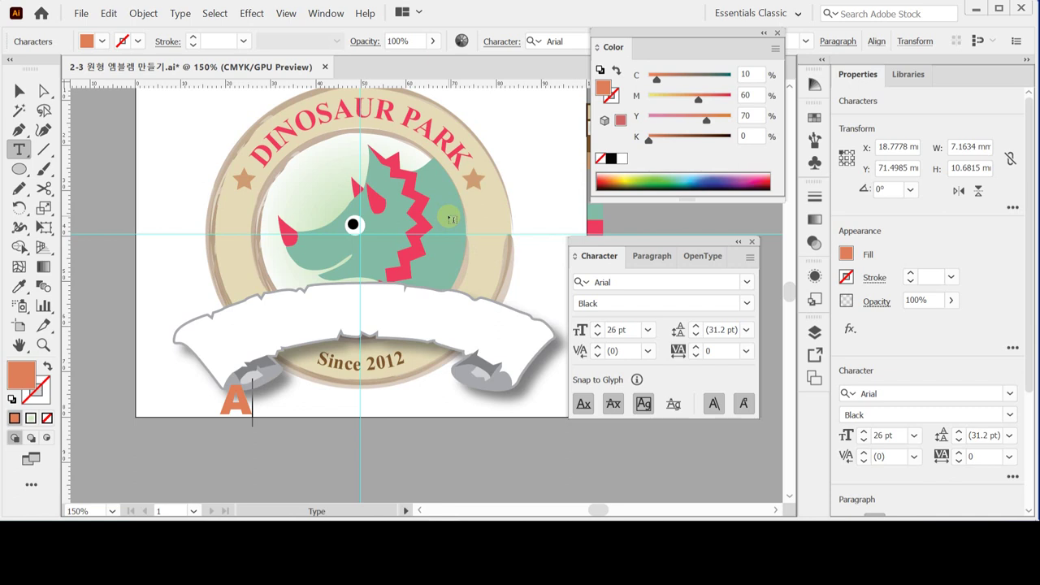
pyautogui.write('DV')
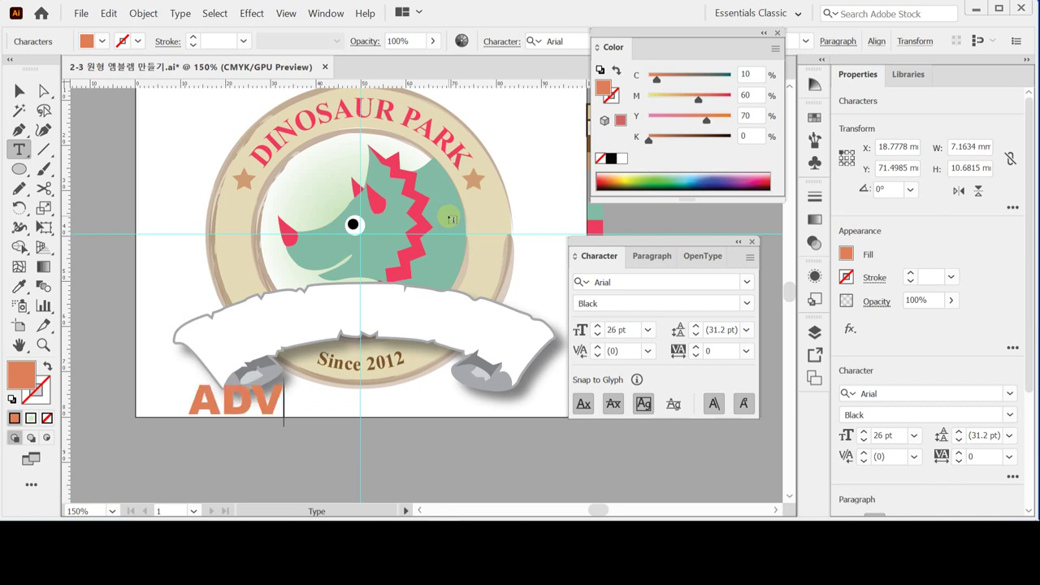
pyautogui.write('ENT')
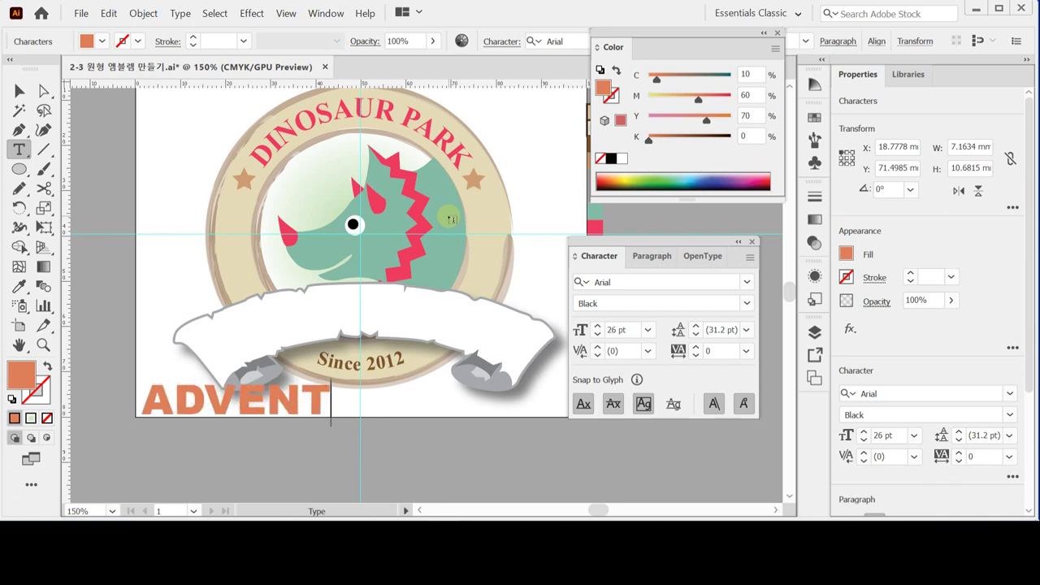
pyautogui.write('URE')
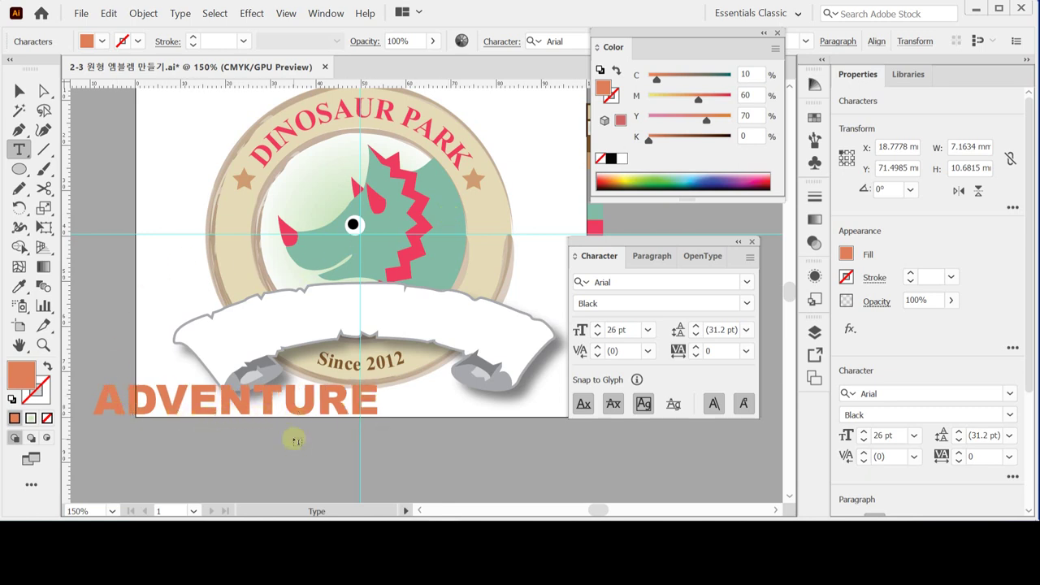
# - Finish editing the ADVENTURE text and move it onto the middle of the banner ribbon
pyautogui.keyDown('ctrl'); pyautogui.click(309, 410); pyautogui.keyUp('ctrl')
pyautogui.moveTo(309, 410); pyautogui.dragTo(423, 412)
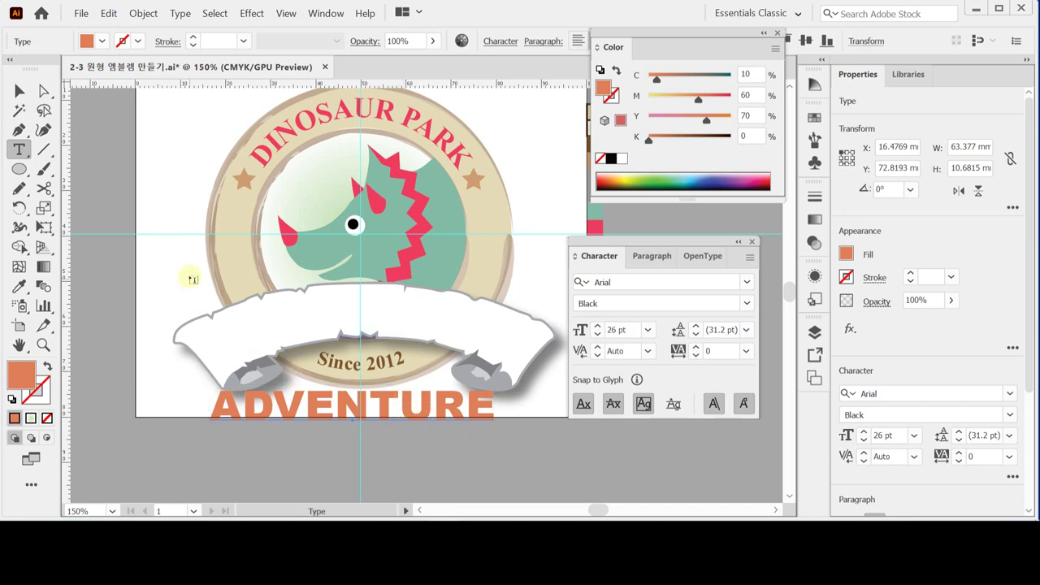
pyautogui.press('Escape')
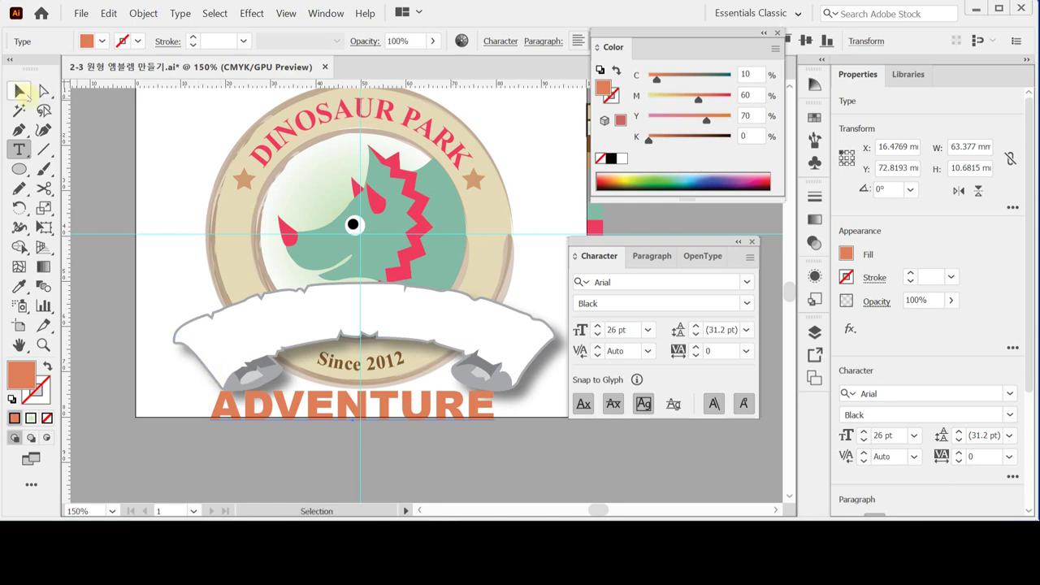
pyautogui.moveTo(351, 409); pyautogui.dragTo(363, 325)
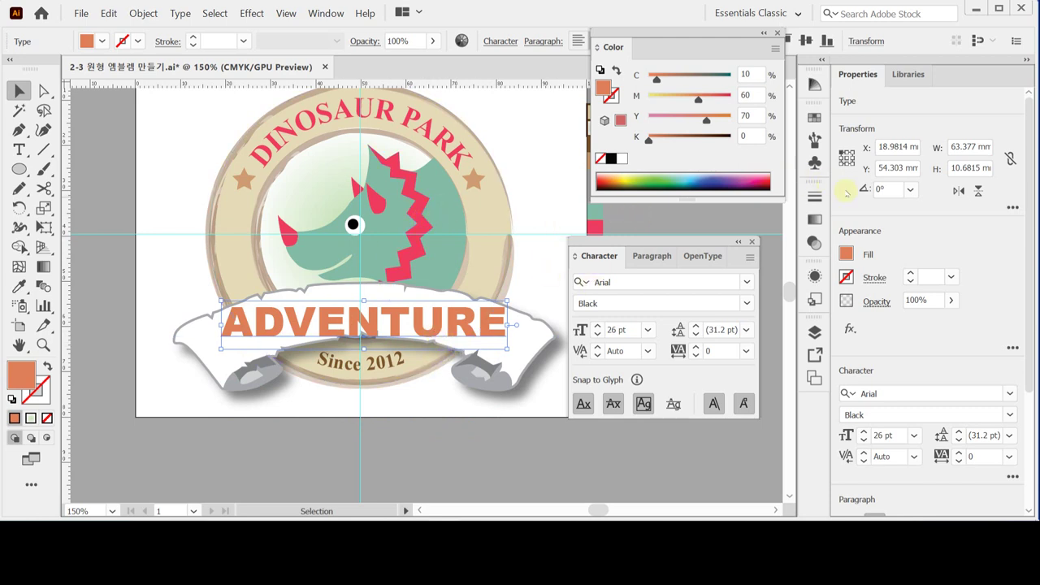
# - Start an Arc warp effect on the ADVENTURE text, keeping its options dialog clear of the emblem
pyautogui.click(850, 330)
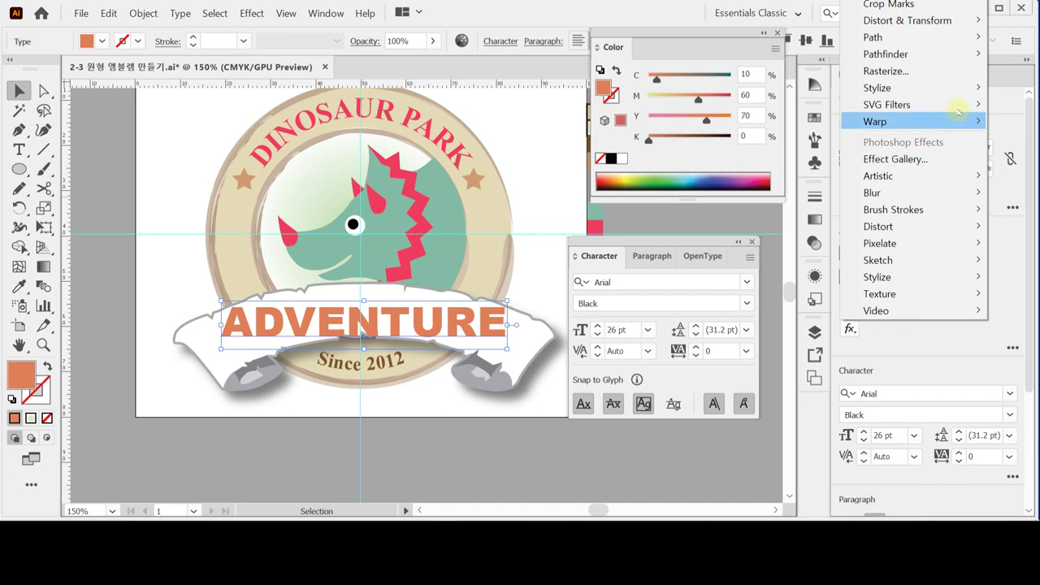
pyautogui.moveTo(949, 106)
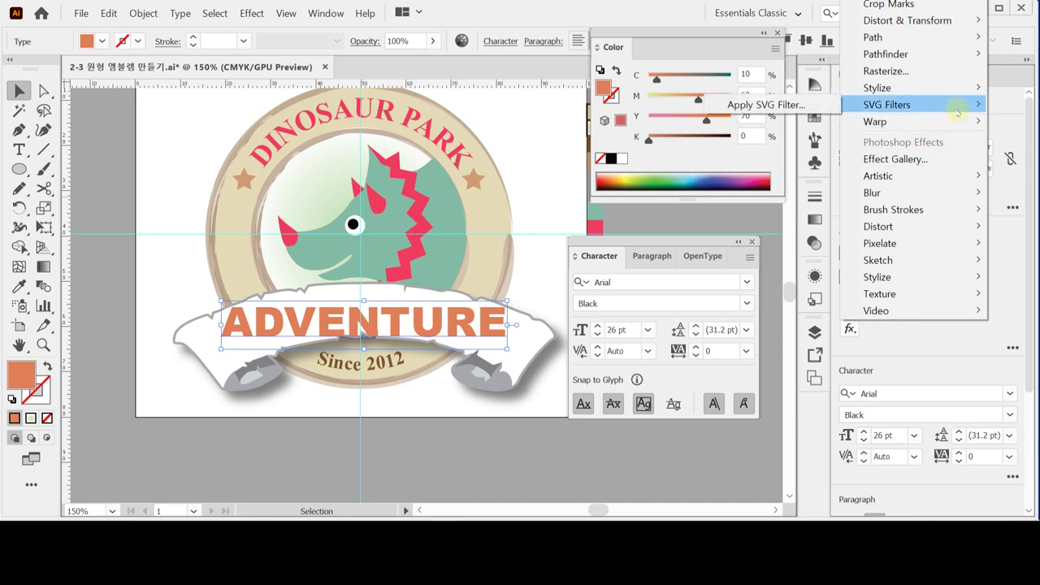
pyautogui.moveTo(938, 130)
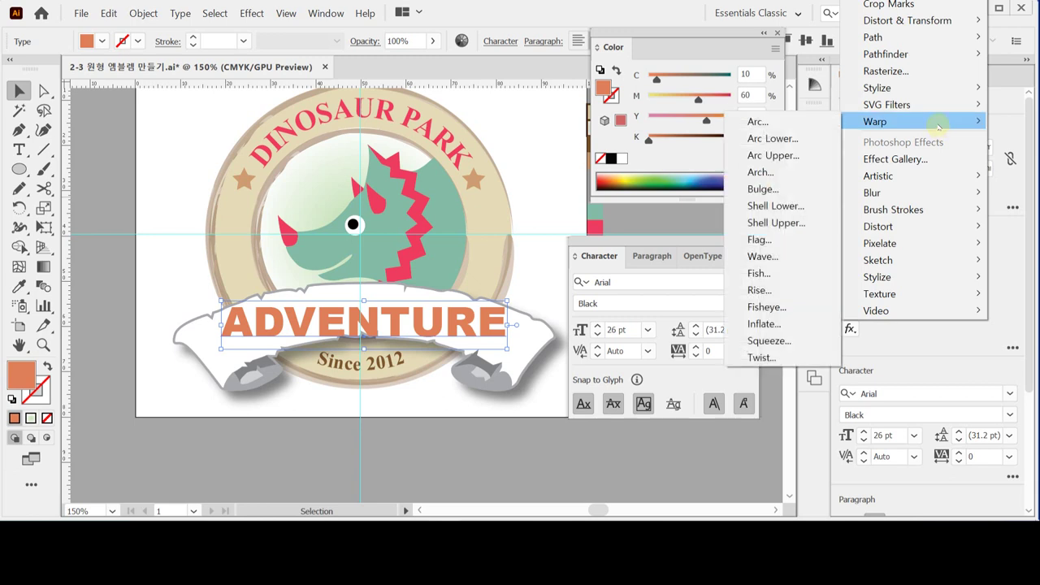
pyautogui.click(818, 123)
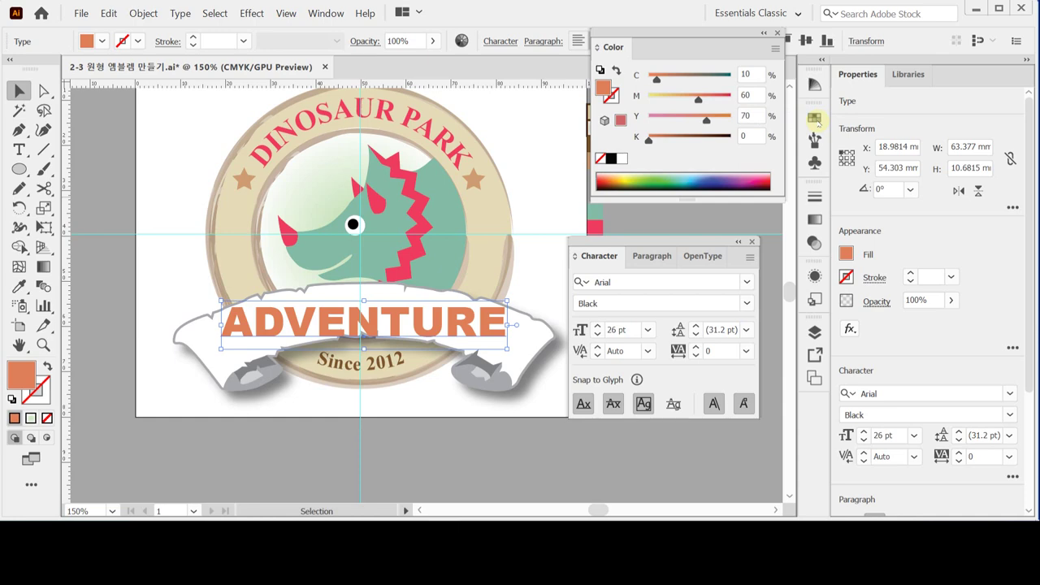
pyautogui.moveTo(418, 126); pyautogui.dragTo(764, 165)
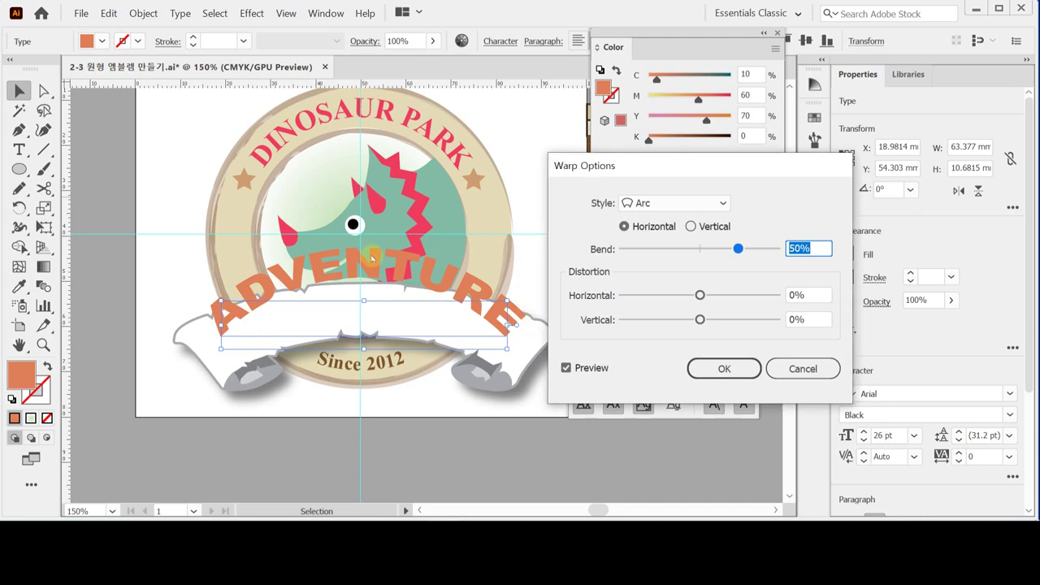
# - Try the Arch warp style on the ADVENTURE text, and return the style to Arc
pyautogui.click(711, 204)
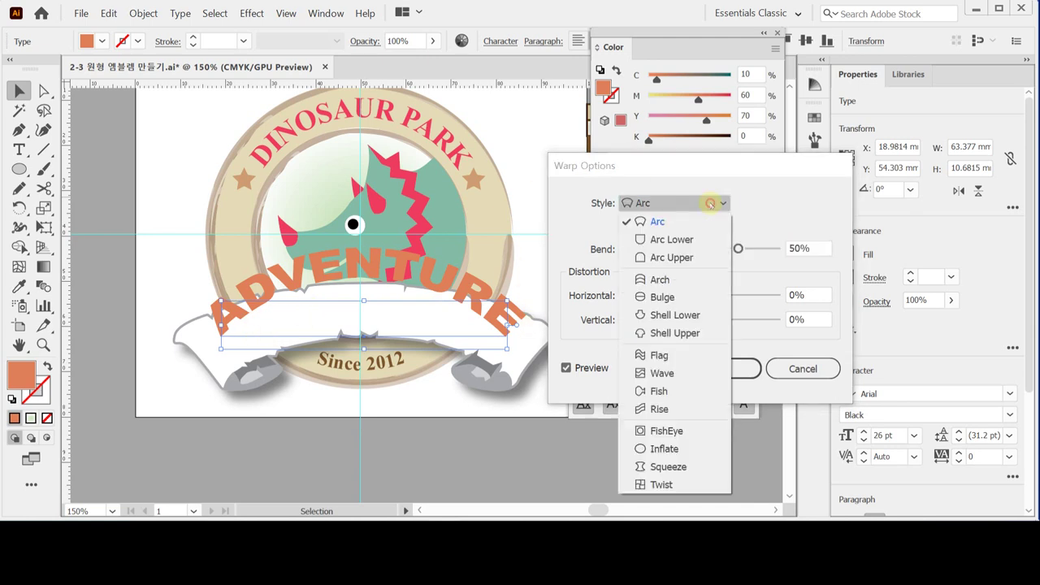
pyautogui.click(666, 280)
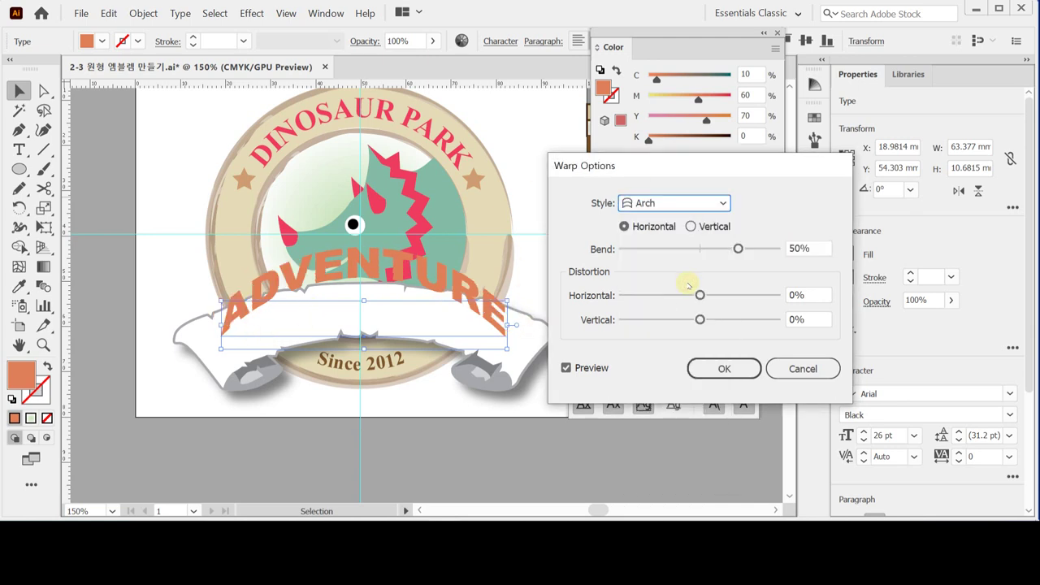
pyautogui.click(665, 206)
pyautogui.click(666, 222)
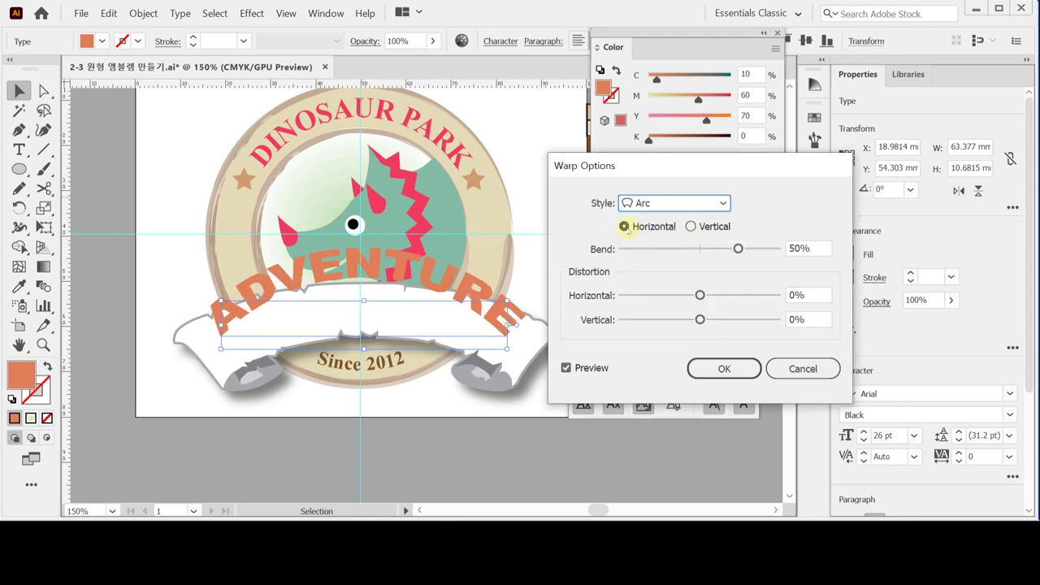
# - Set the horizontal Arc warp's bend to 25%, refresh the preview, and apply the effect to the text
pyautogui.moveTo(745, 248)
pyautogui.mouseDown()
pyautogui.moveTo(642, 249)
pyautogui.moveTo(741, 249)
pyautogui.moveTo(729, 249)
pyautogui.mouseUp()
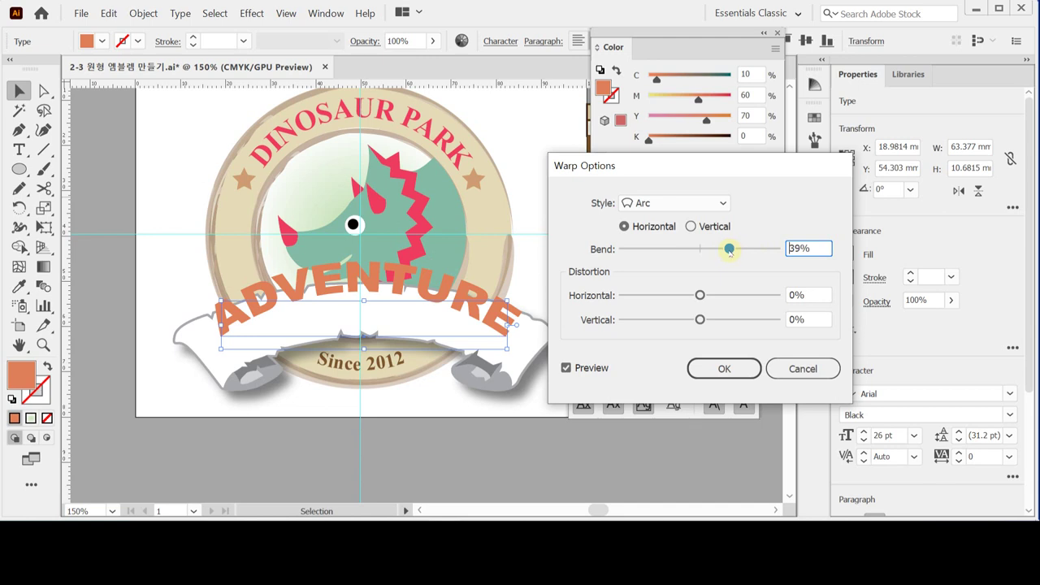
pyautogui.doubleClick(808, 250)
pyautogui.write('25')
pyautogui.click(589, 367)
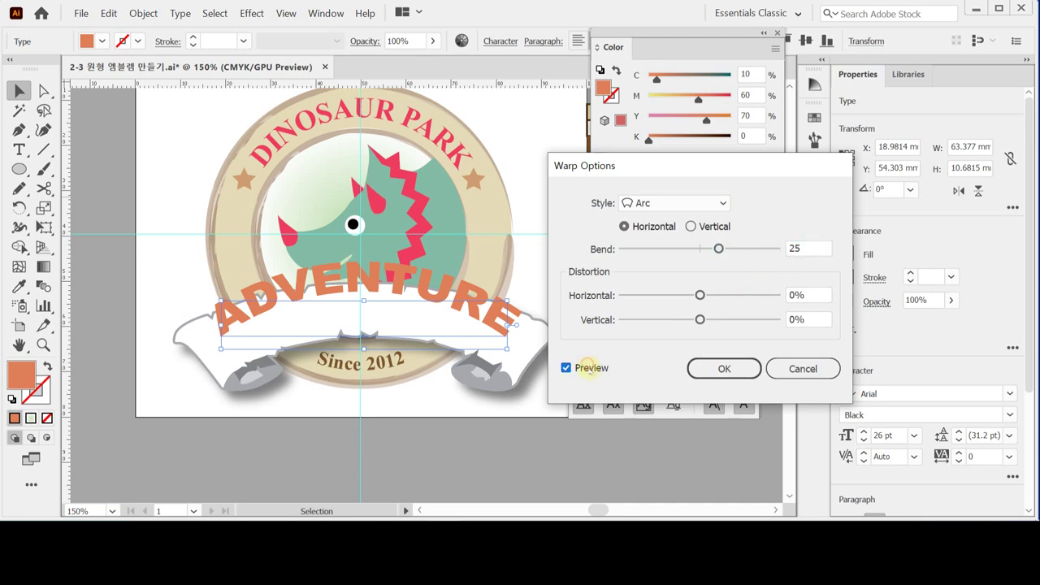
pyautogui.click(590, 367)
pyautogui.click(590, 368)
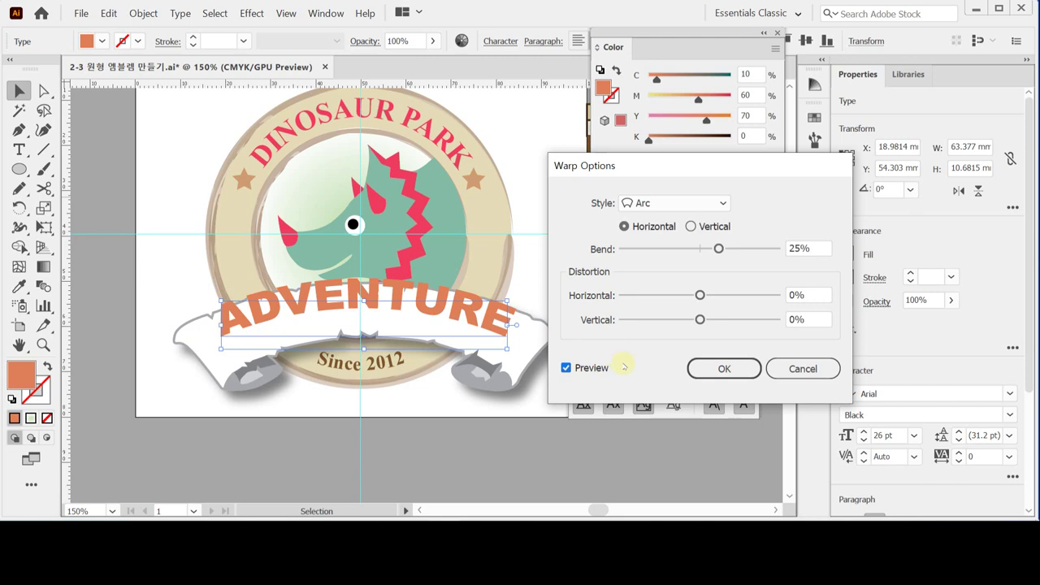
pyautogui.click(726, 368)
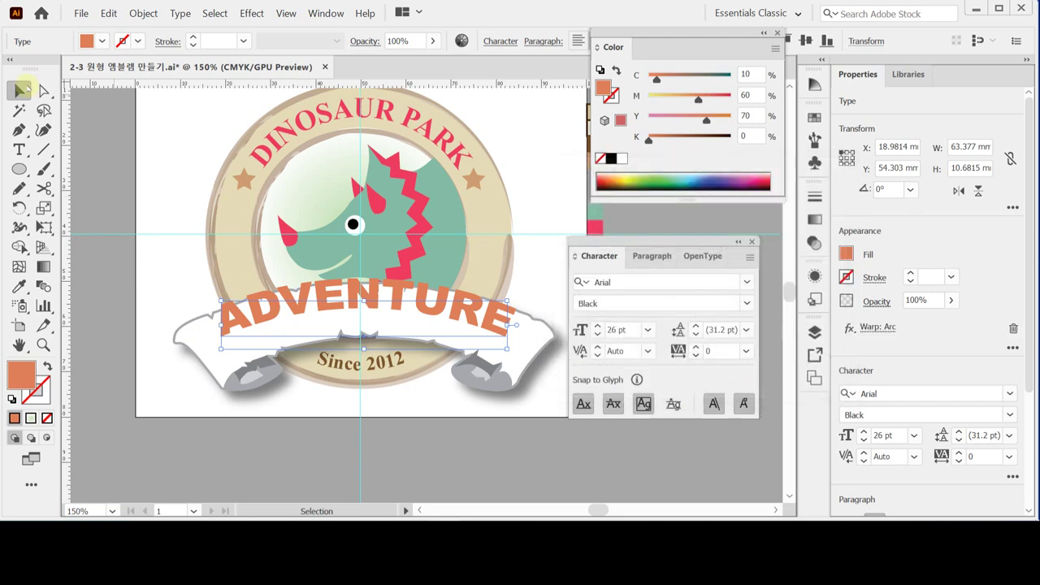
# - Move the warped ADVENTURE text down onto the ribbon and check the artwork briefly in outline view
pyautogui.moveTo(411, 300); pyautogui.dragTo(402, 314)
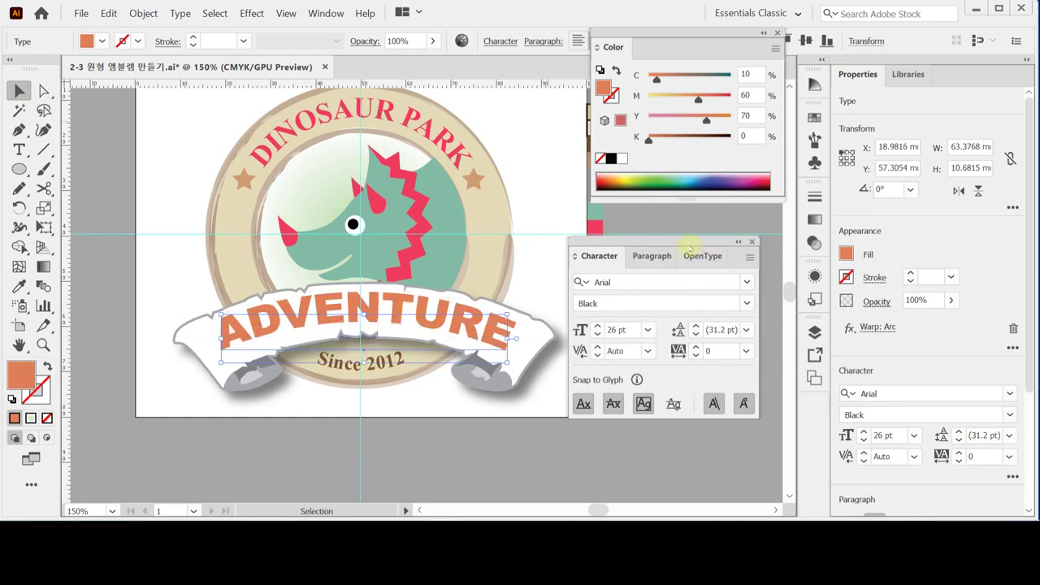
pyautogui.hotkey('ctrl', 'y')
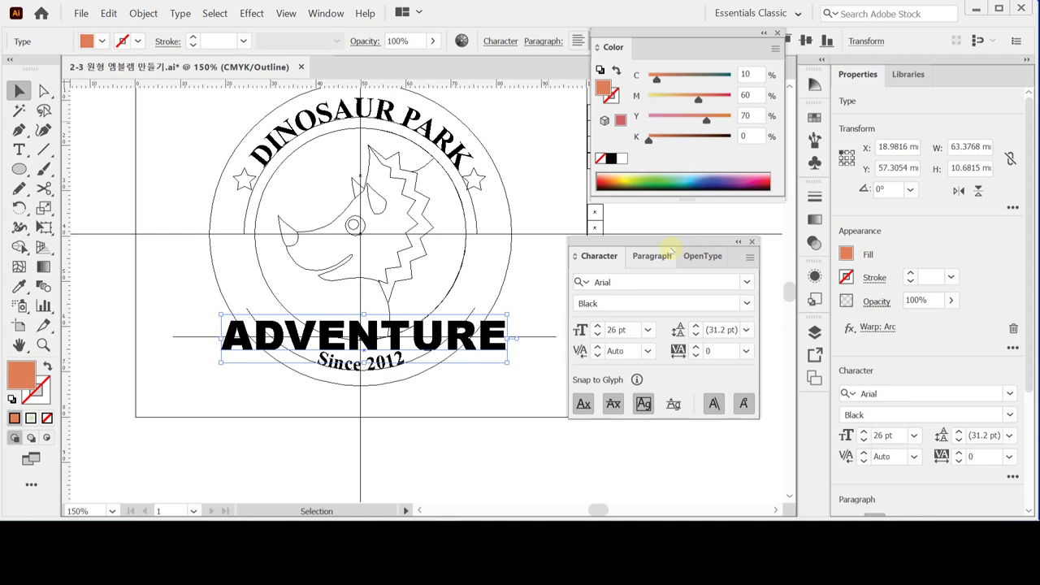
pyautogui.hotkey('ctrl', 'y')
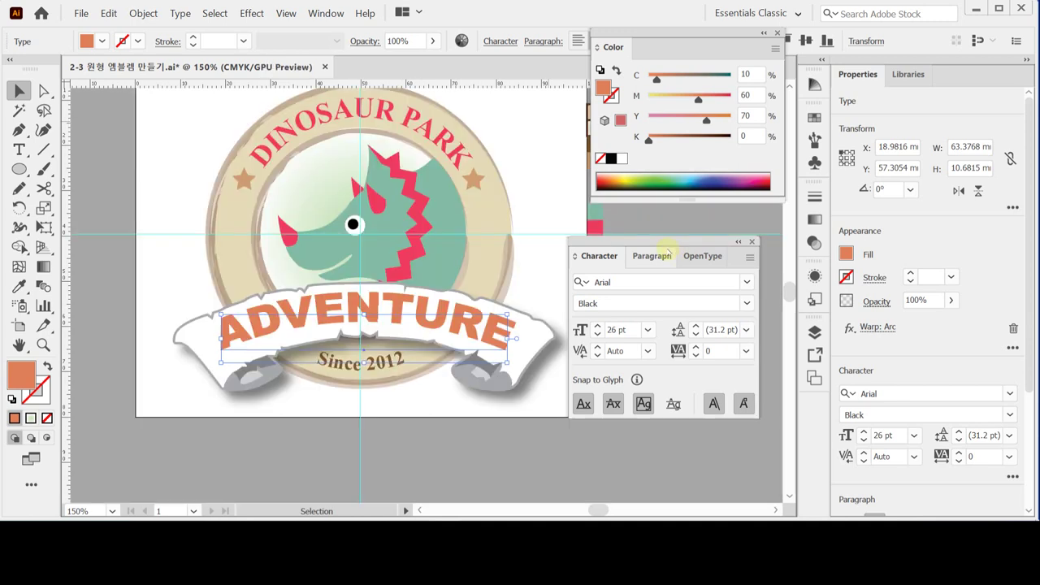
# - Nudge the ADVENTURE text down and left to X 18.6815 mm, Y 57.9555 mm to centre it on the ribbon
pyautogui.press('Down')
pyautogui.press('Down')
pyautogui.press('Down')
pyautogui.press('Down')
pyautogui.press('Down')
pyautogui.press('Down')
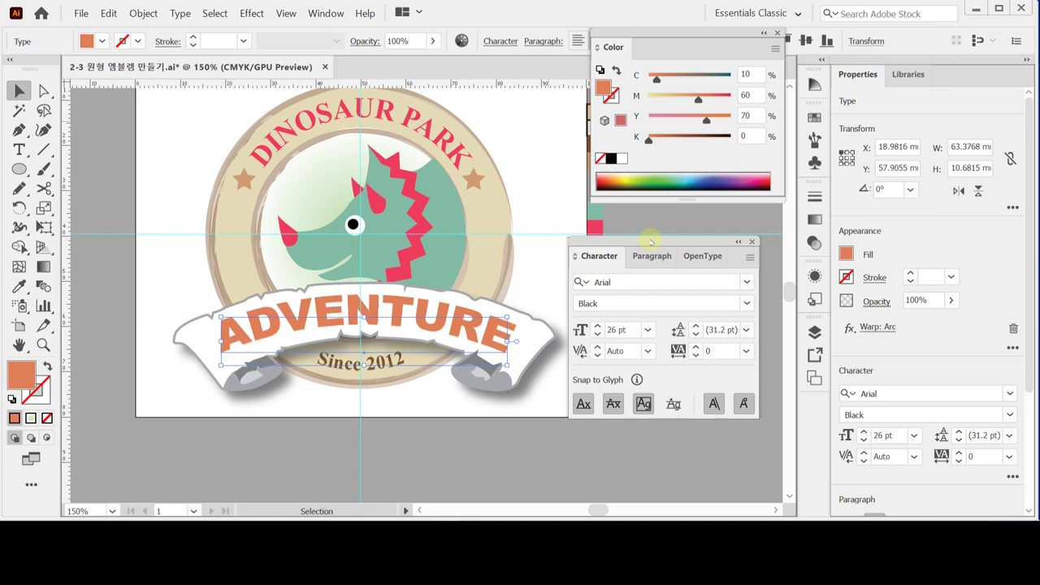
pyautogui.press('Left')
pyautogui.press('Left')
pyautogui.press('Left')
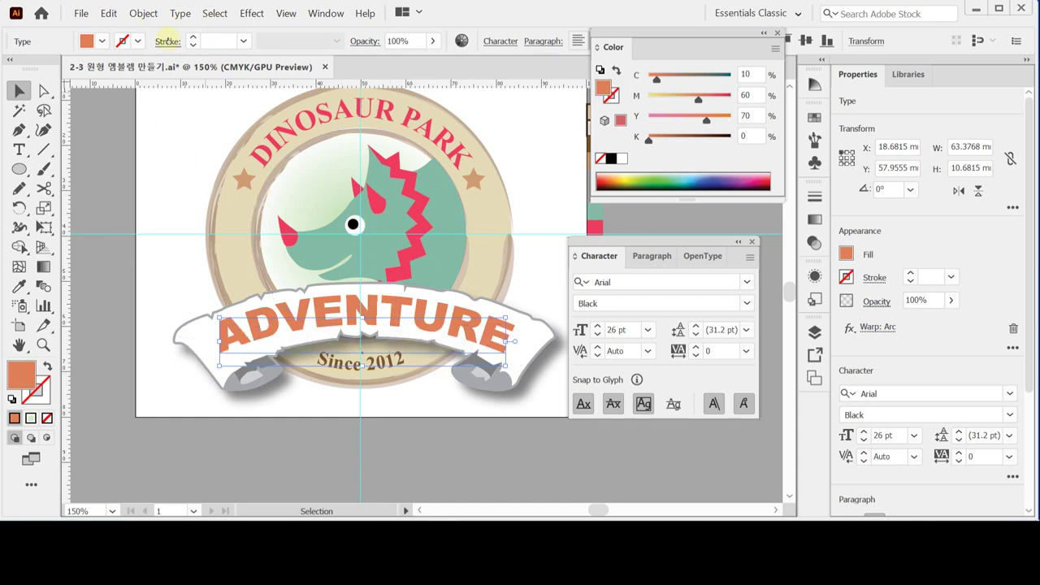
# - Expand the appearance of the warped ADVENTURE text into editable shapes and deselect it
pyautogui.click(144, 14)
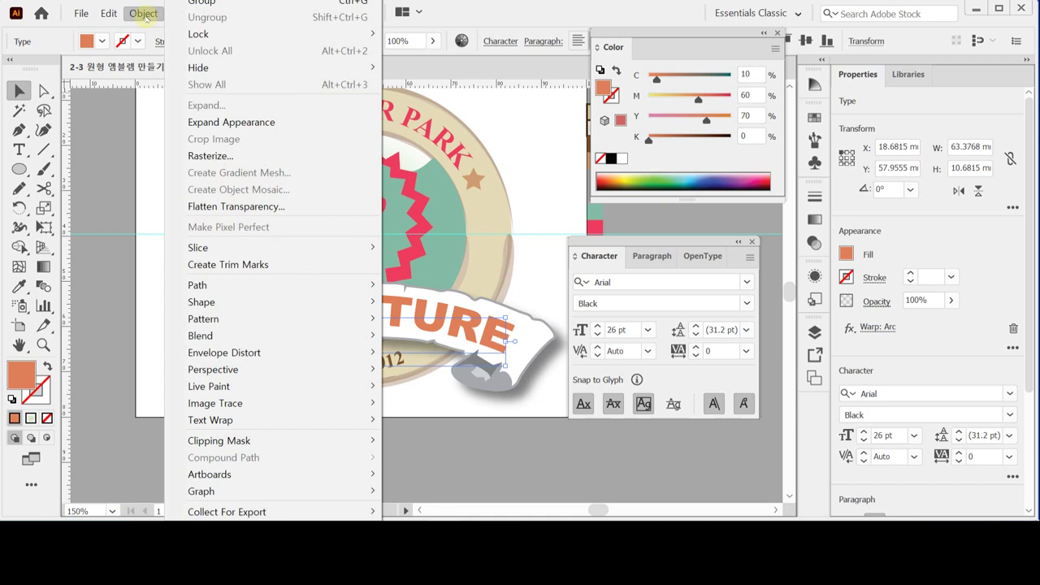
pyautogui.click(270, 122)
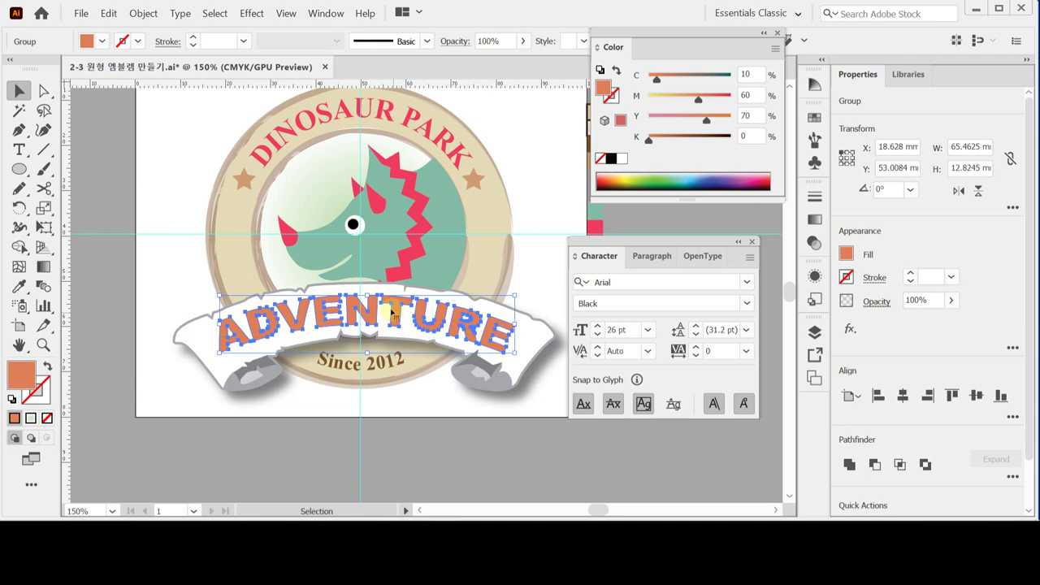
pyautogui.click(185, 301)
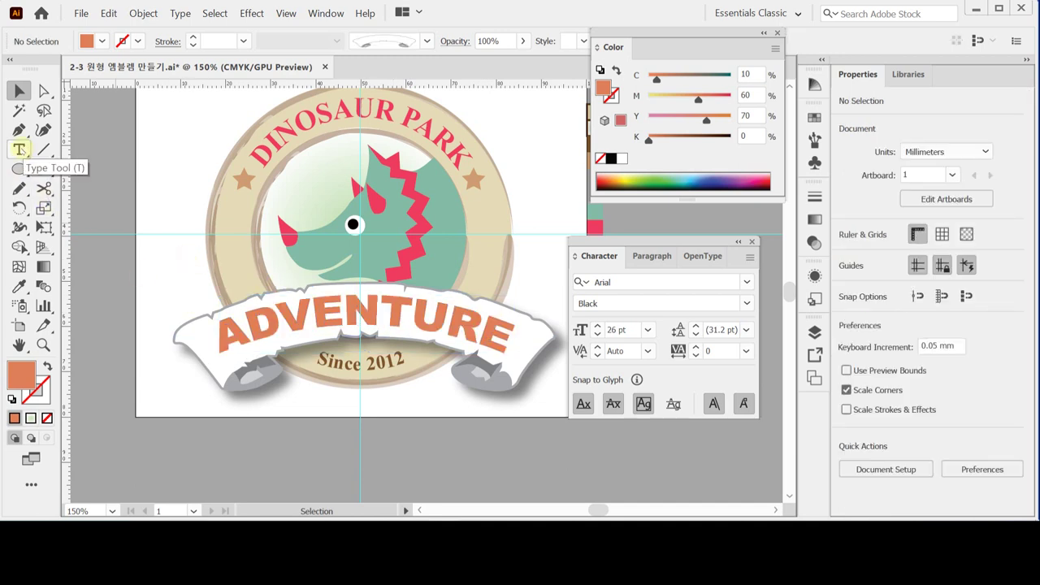
# - Prepare the Pen tool with no fill and a black 1 pt stroke
pyautogui.click(19, 130)
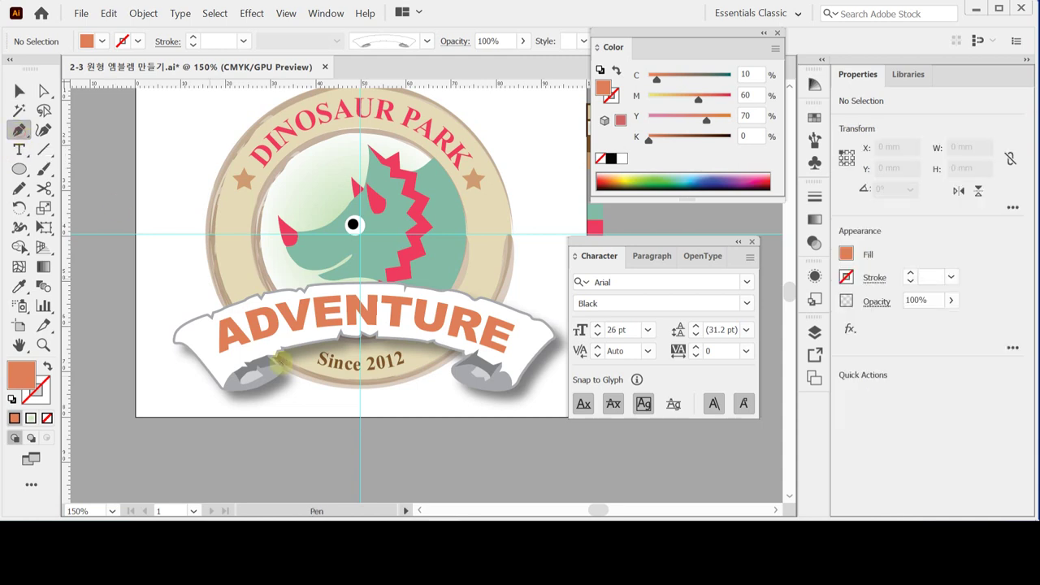
pyautogui.moveTo(263, 372); pyautogui.dragTo(271, 338)
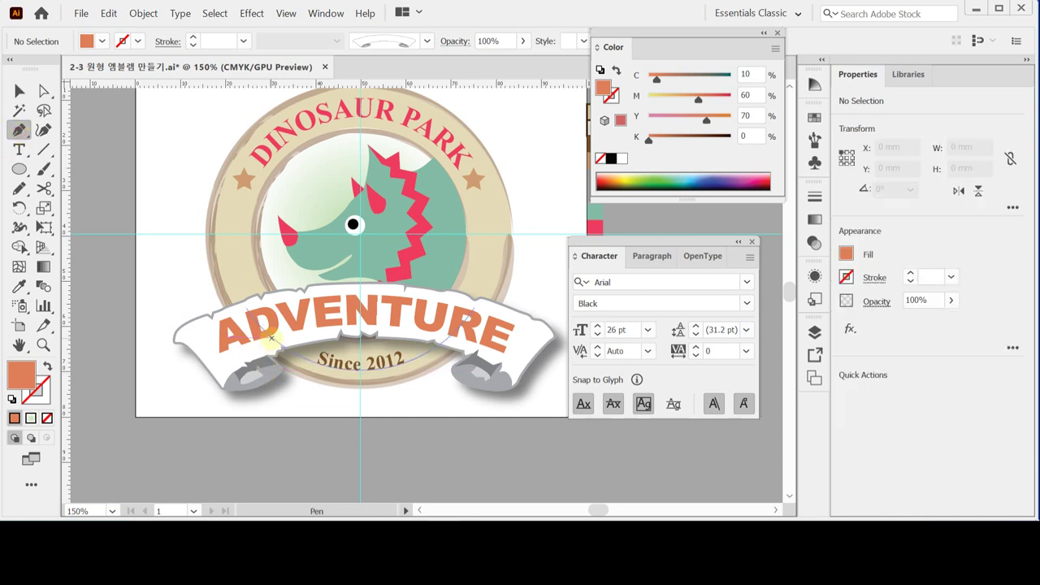
pyautogui.moveTo(271, 338); pyautogui.dragTo(274, 371)
pyautogui.hscroll(2, 147, 411)
pyautogui.keyDown('ctrl'); pyautogui.click(157, 430); pyautogui.keyUp('ctrl')
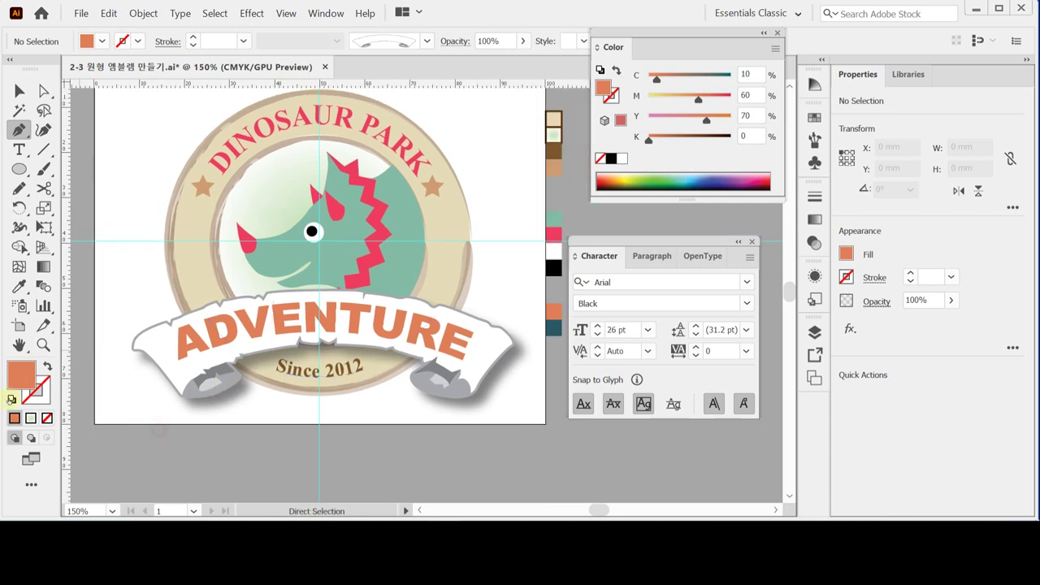
pyautogui.click(11, 398)
pyautogui.click(36, 391)
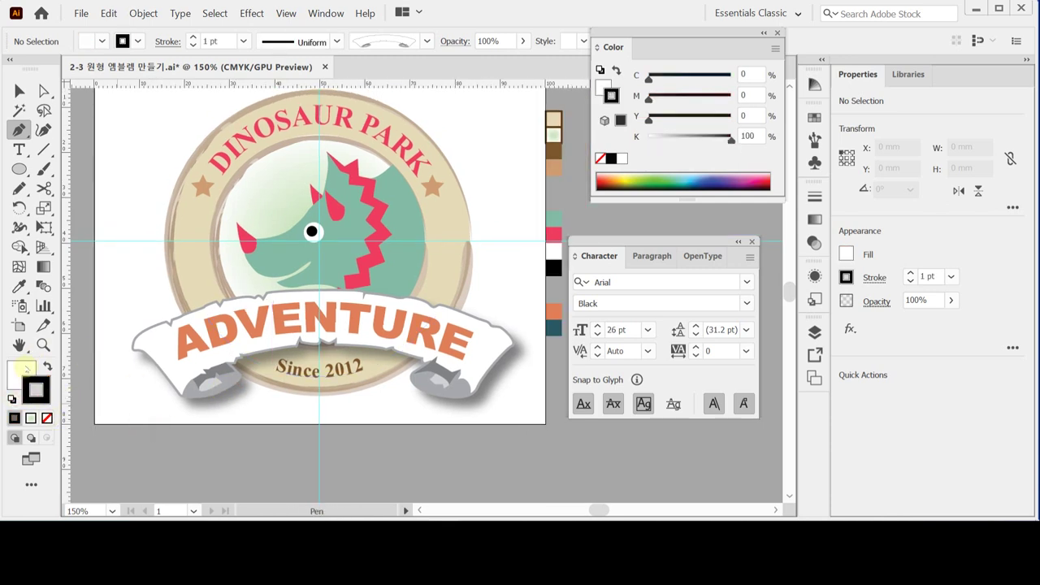
pyautogui.click(24, 372)
pyautogui.click(47, 418)
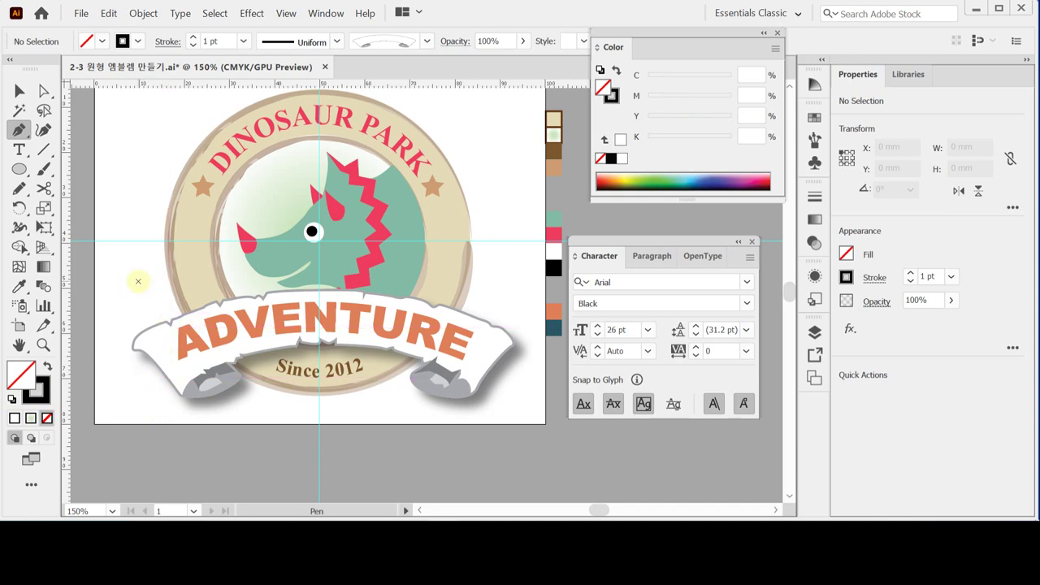
pyautogui.press('capslock')
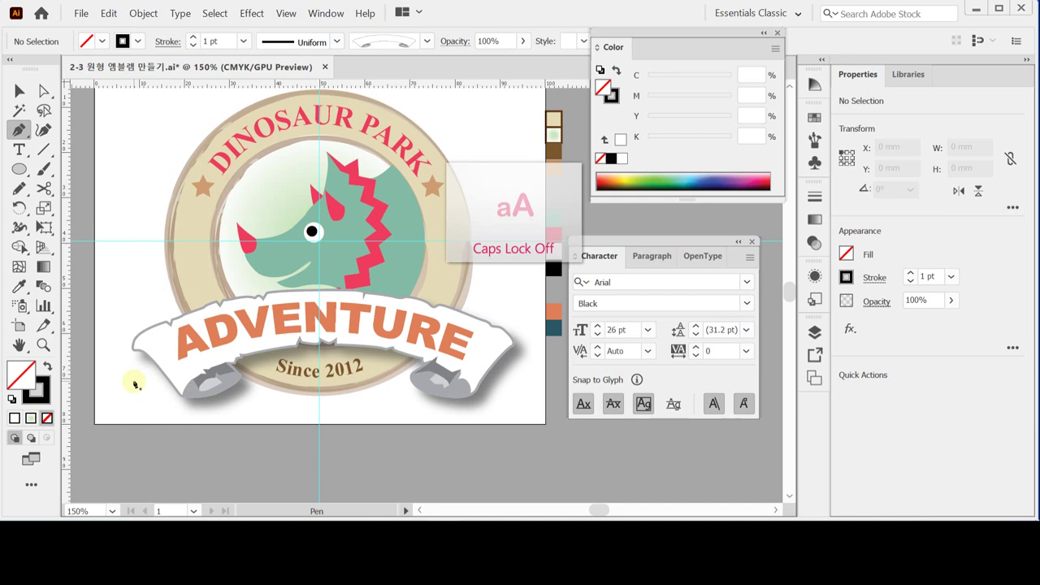
# - Draw a wavy open curve across the middle of the ADVENTURE letters from one ribbon end to the other, and deselect it
pyautogui.click(143, 373)
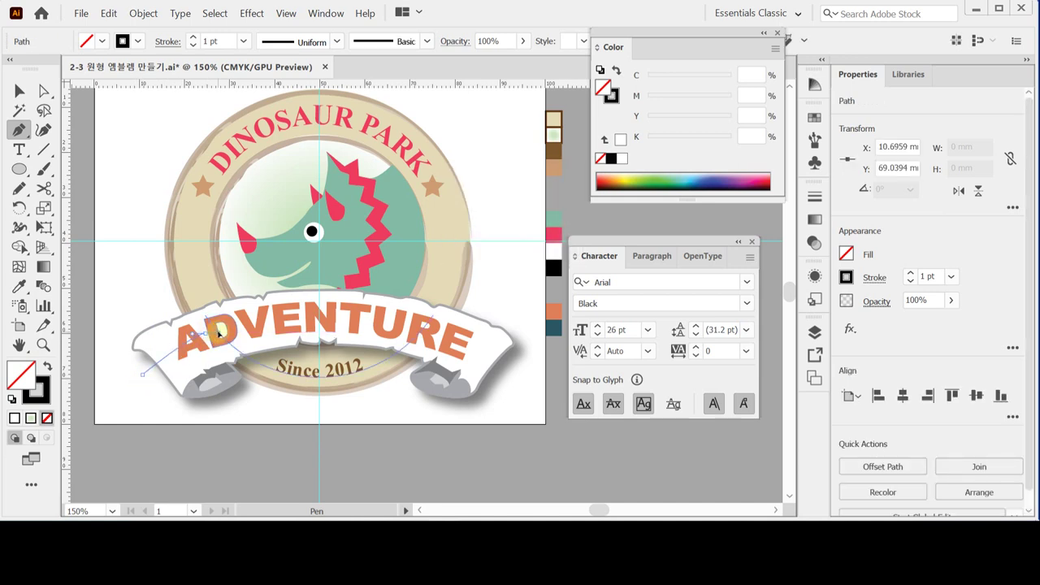
pyautogui.moveTo(204, 333); pyautogui.dragTo(260, 329)
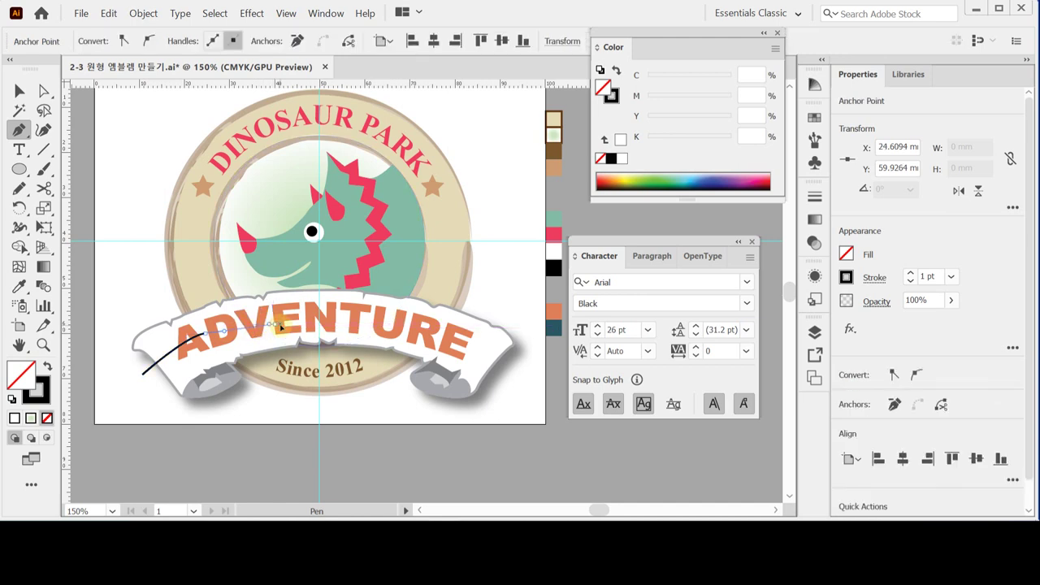
pyautogui.moveTo(288, 322); pyautogui.dragTo(452, 335)
pyautogui.click(488, 348)
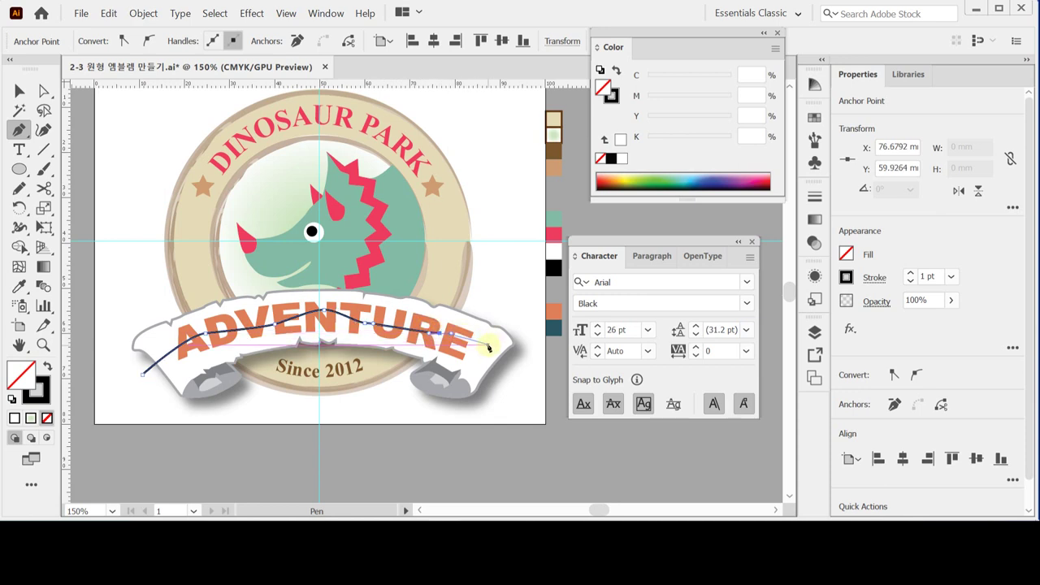
pyautogui.moveTo(488, 348); pyautogui.dragTo(494, 359)
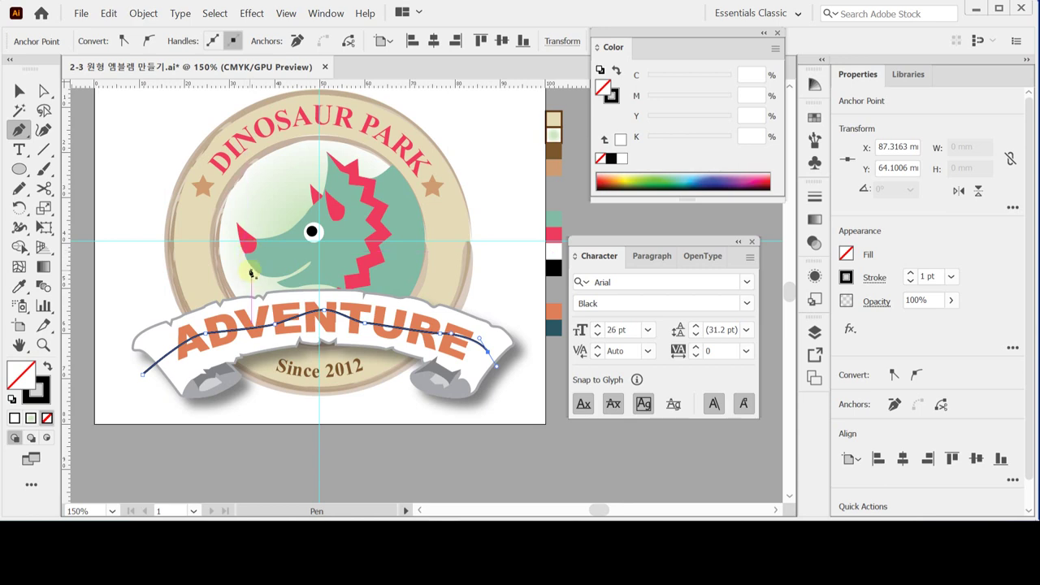
pyautogui.click(19, 91)
pyautogui.click(251, 399)
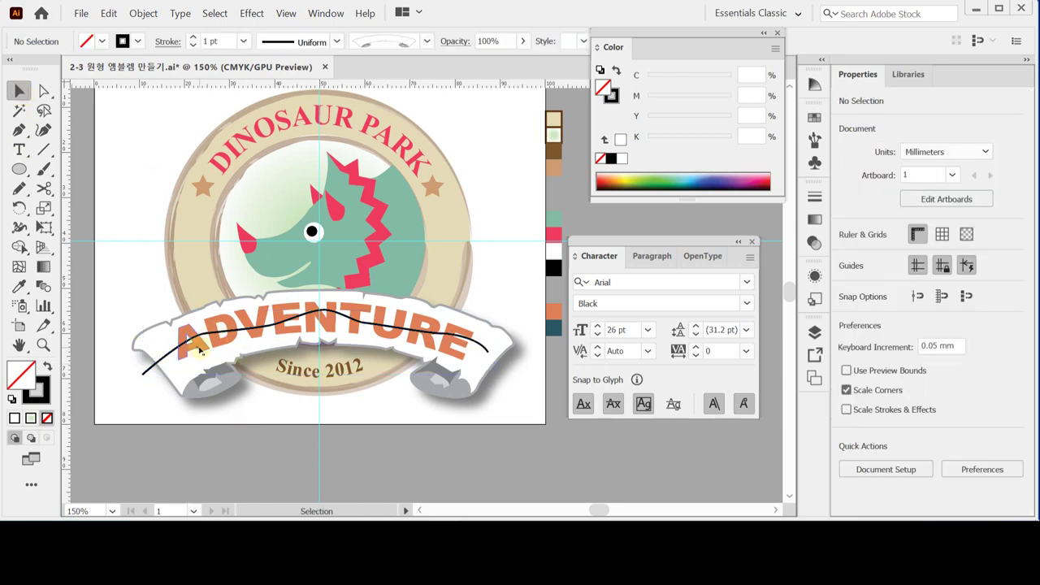
# - Transfer the curved line into the isolated ADVENTURE letter group, keeping it at its original position
pyautogui.click(167, 360)
pyautogui.press('Delete')
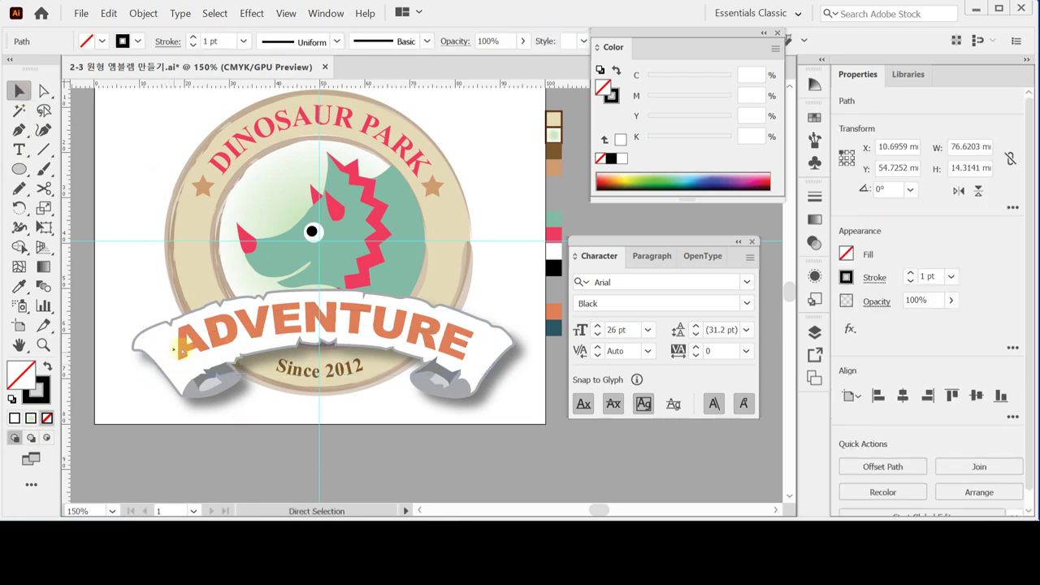
pyautogui.click(205, 350)
pyautogui.doubleClick(203, 348)
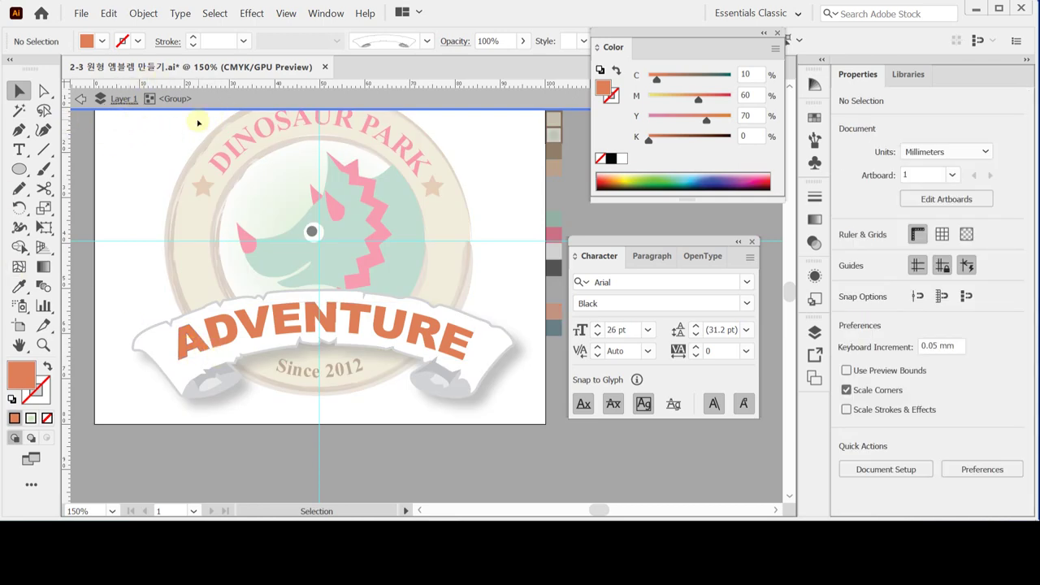
pyautogui.hotkey('ctrl', 'z')
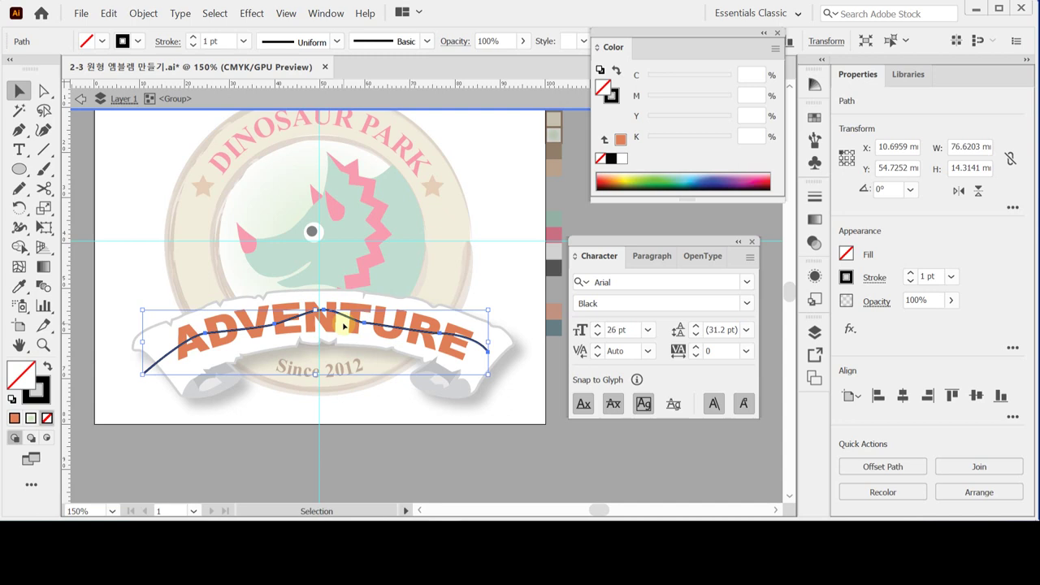
# - Divide the ADVENTURE letters along the curved line with the Divide pathfinder
pyautogui.keyDown('shift'); pyautogui.click(305, 315); pyautogui.keyUp('shift')
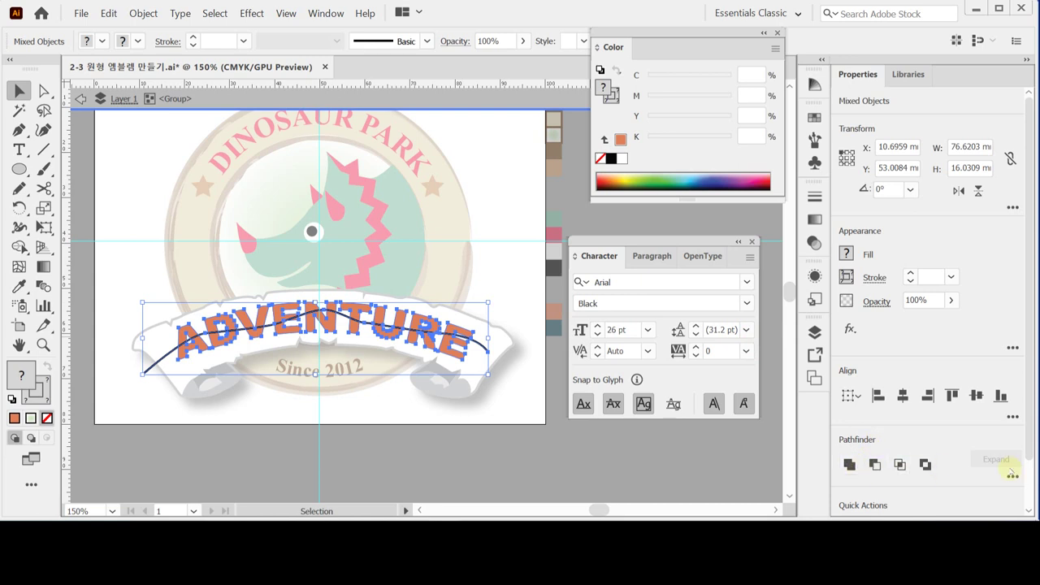
pyautogui.click(1015, 479)
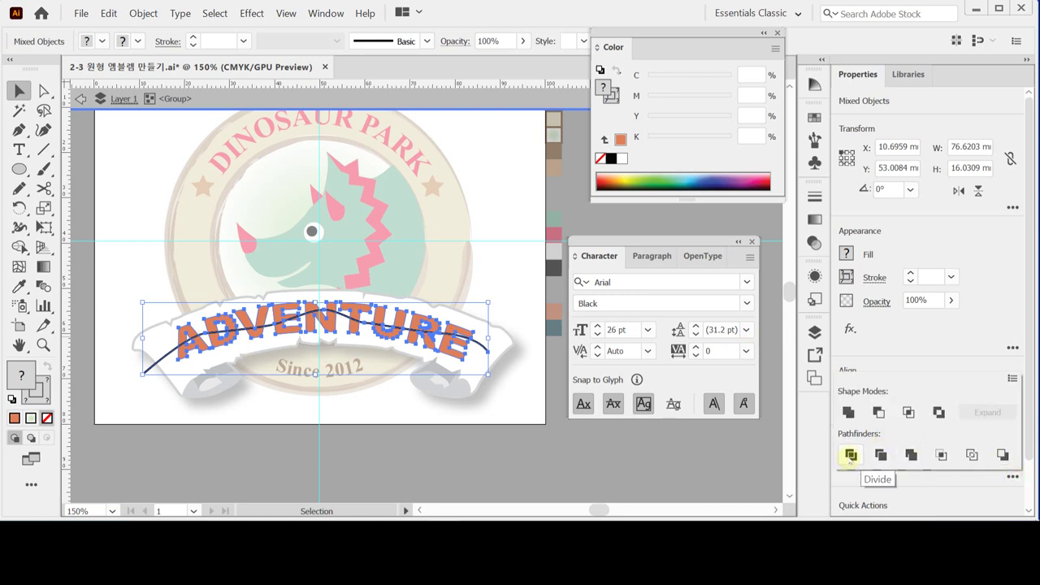
pyautogui.click(851, 455)
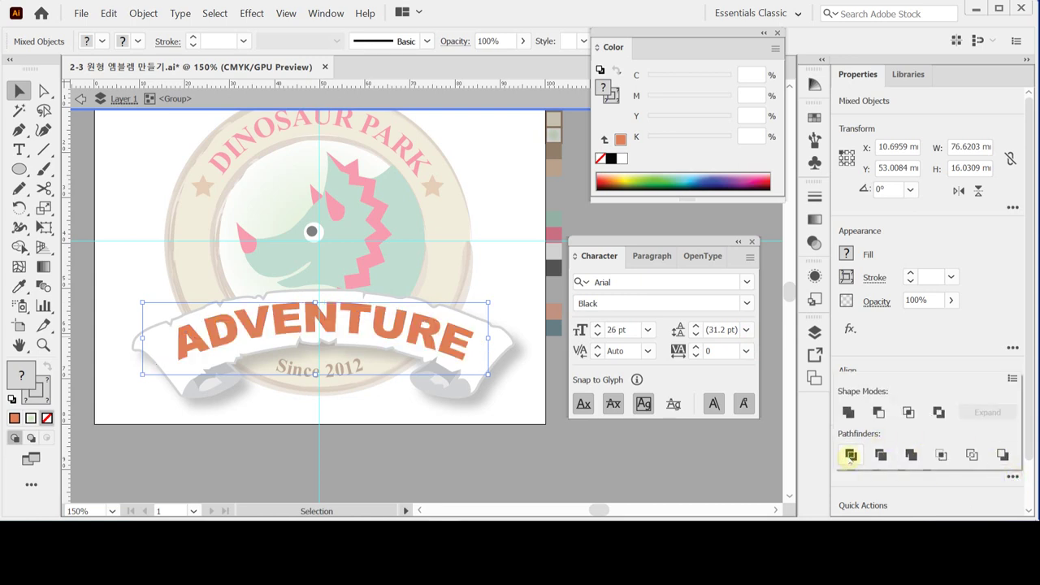
# - Check the divided pieces of the R and the A individually within the isolated ADVENTURE group
pyautogui.click(416, 331)
pyautogui.doubleClick(429, 335)
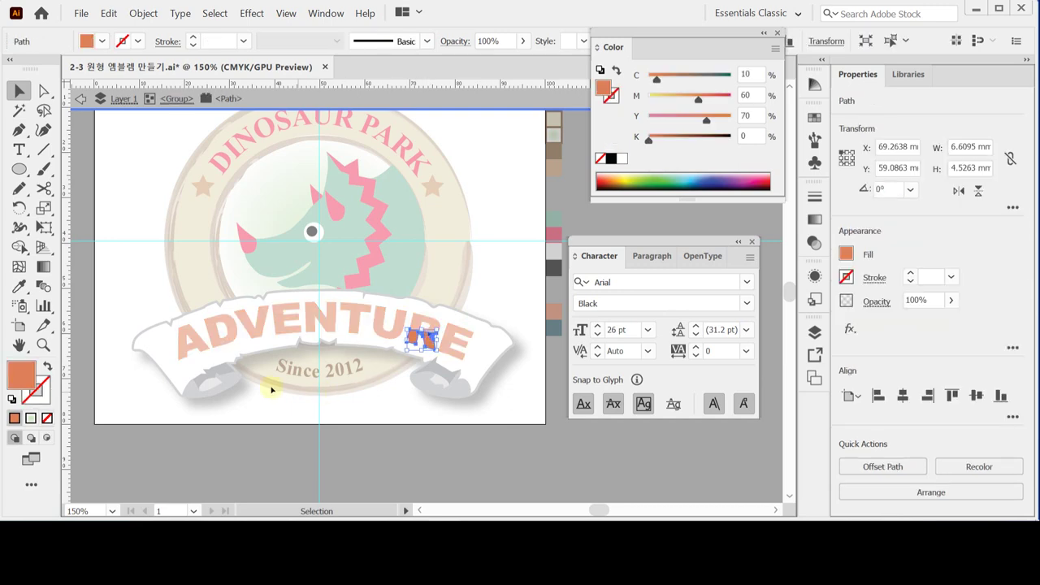
pyautogui.click(221, 429)
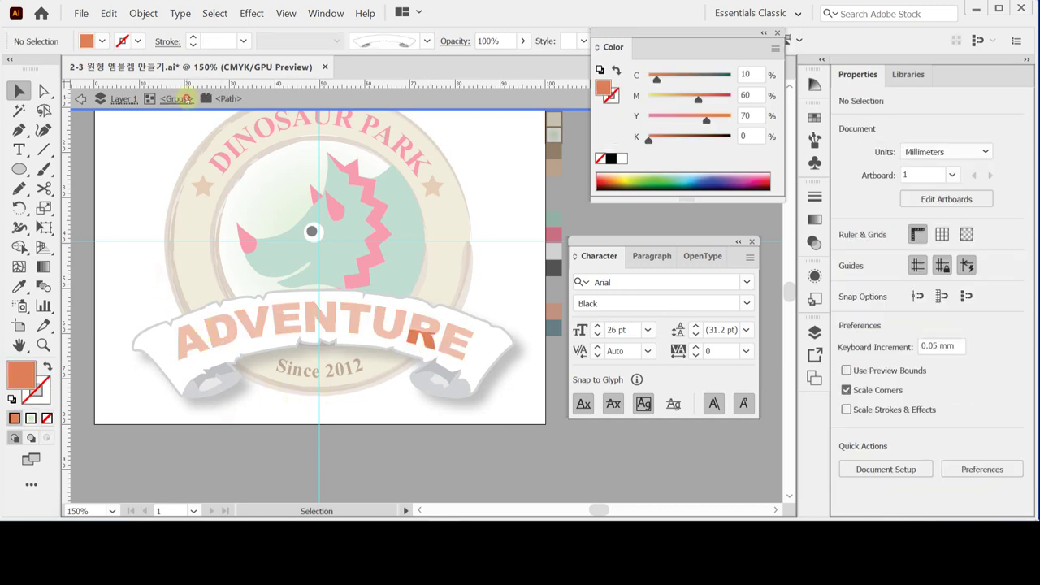
pyautogui.click(184, 99)
pyautogui.click(195, 333)
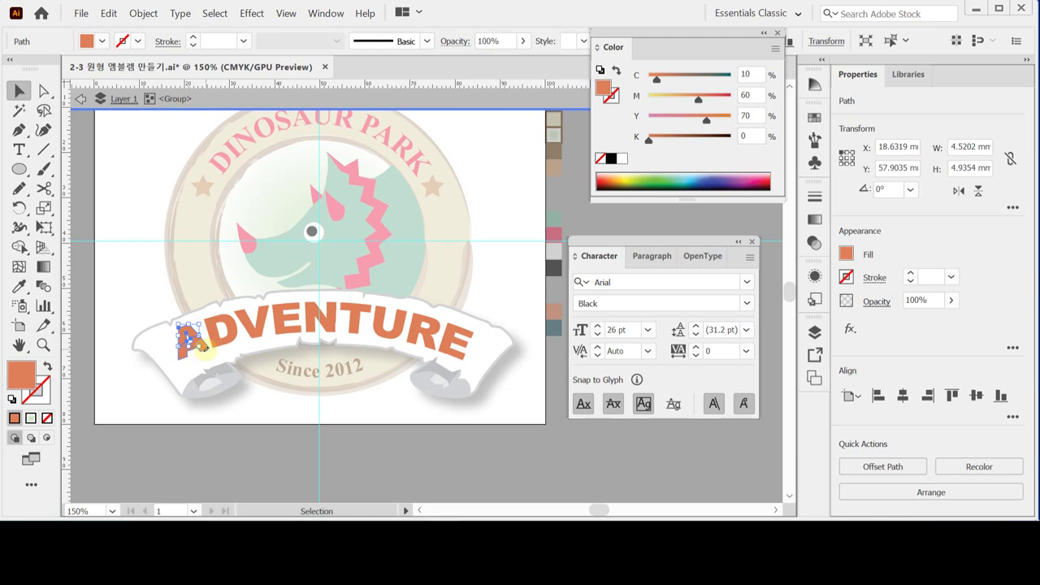
pyautogui.click(228, 390)
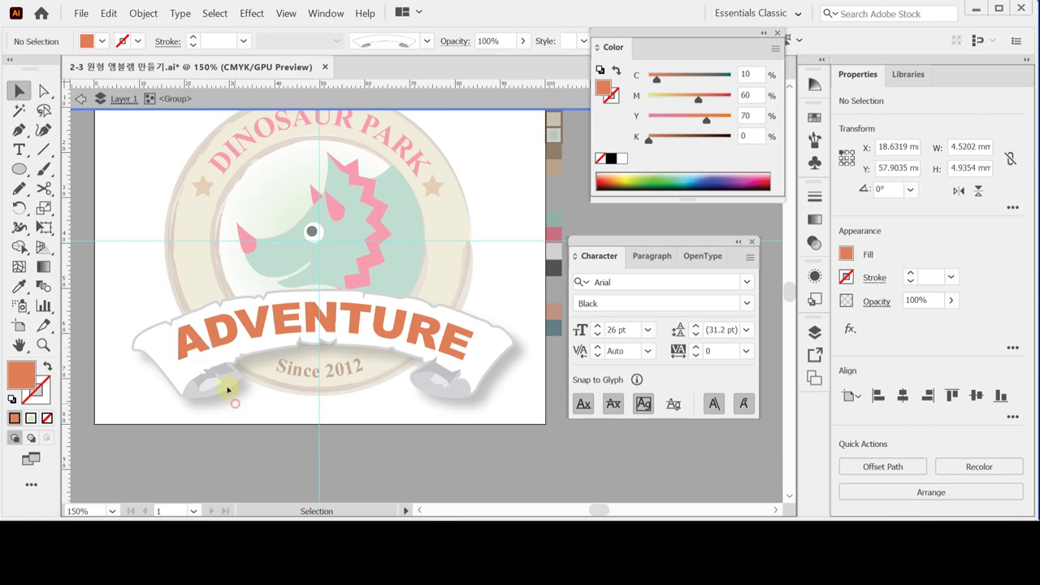
# - Select the lower pieces of all ADVENTURE letters and recolour them with the dark teal swatch, C 70, M 30, Y 30, K 50
pyautogui.keyDown('ctrl'); pyautogui.click(218, 337); pyautogui.keyUp('ctrl')
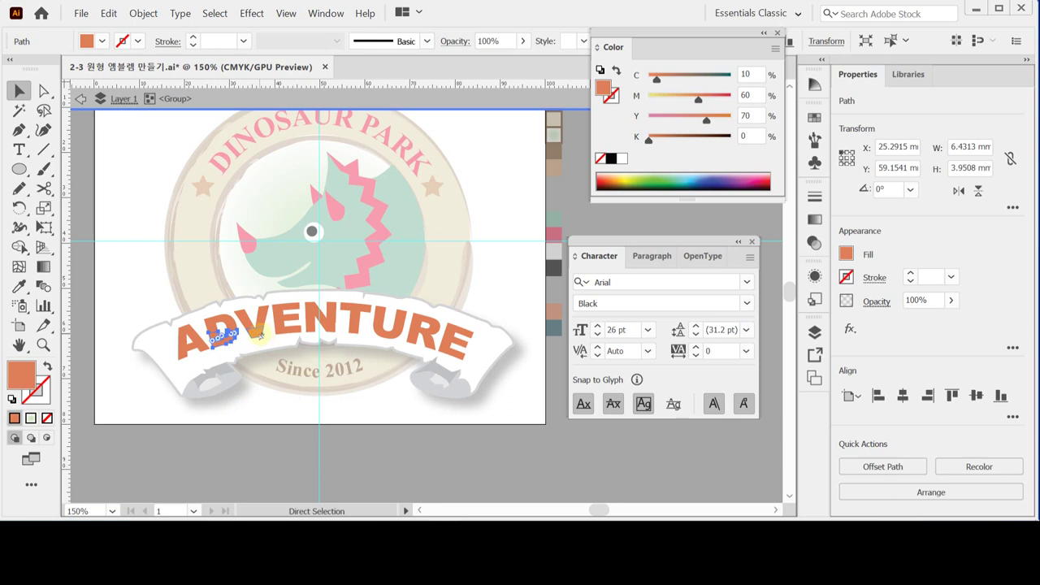
pyautogui.keyDown('shift'); pyautogui.click(203, 341); pyautogui.keyUp('shift')
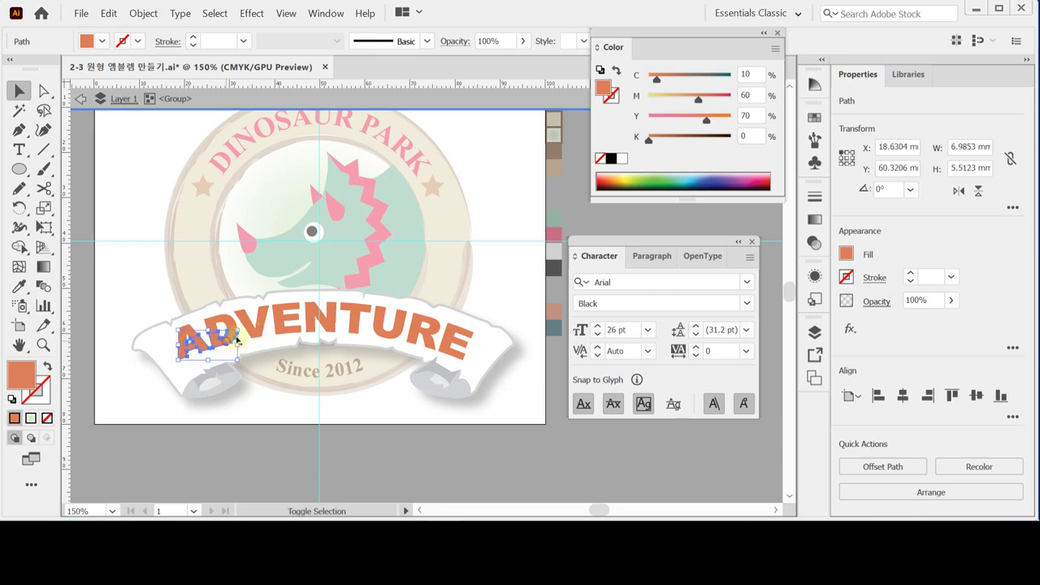
pyautogui.keyDown('shift'); pyautogui.click(252, 329); pyautogui.keyUp('shift')
pyautogui.keyDown('shift'); pyautogui.click(288, 331); pyautogui.keyUp('shift')
pyautogui.keyDown('shift'); pyautogui.click(327, 333); pyautogui.keyUp('shift')
pyautogui.keyDown('shift'); pyautogui.click(357, 334); pyautogui.keyUp('shift')
pyautogui.keyDown('shift'); pyautogui.click(392, 336); pyautogui.keyUp('shift')
pyautogui.keyDown('shift'); pyautogui.click(430, 343); pyautogui.keyUp('shift')
pyautogui.keyDown('shift'); pyautogui.click(455, 341); pyautogui.keyUp('shift')
pyautogui.press('i')
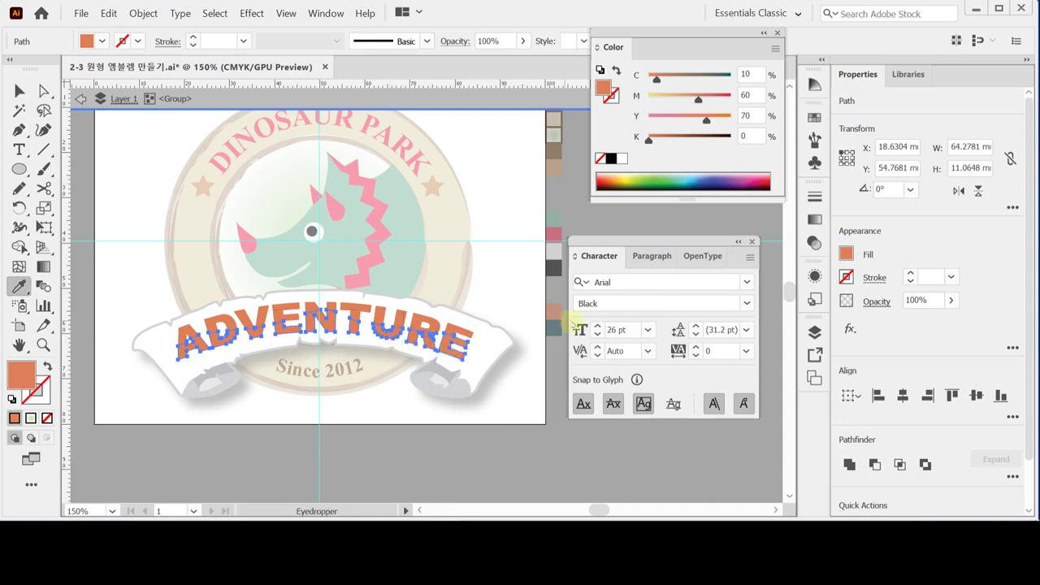
pyautogui.click(554, 327)
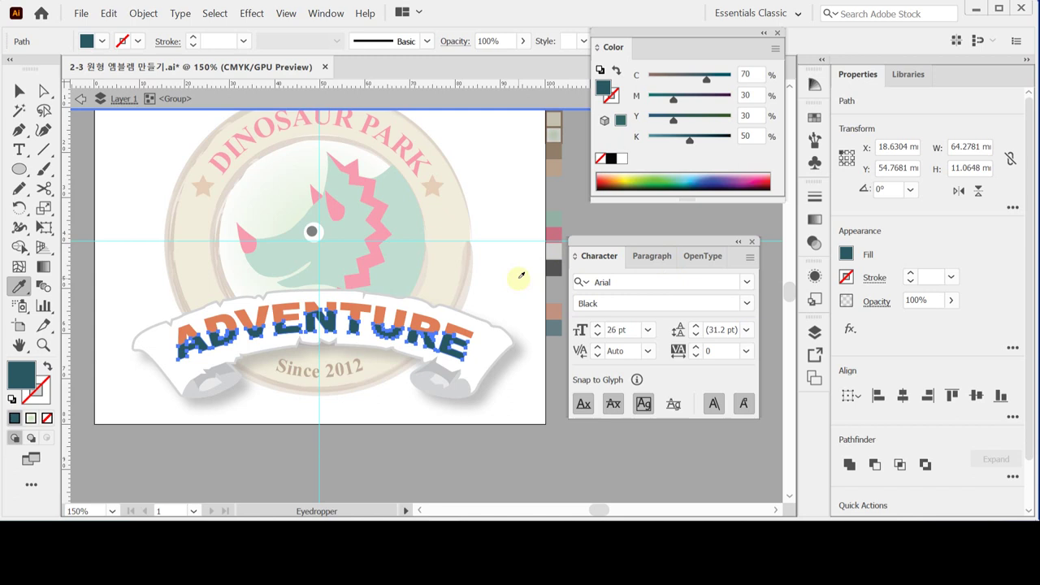
# - Nudge the teal lower letter pieces down to Y 55.1681 mm and leave group isolation
pyautogui.press('Down')
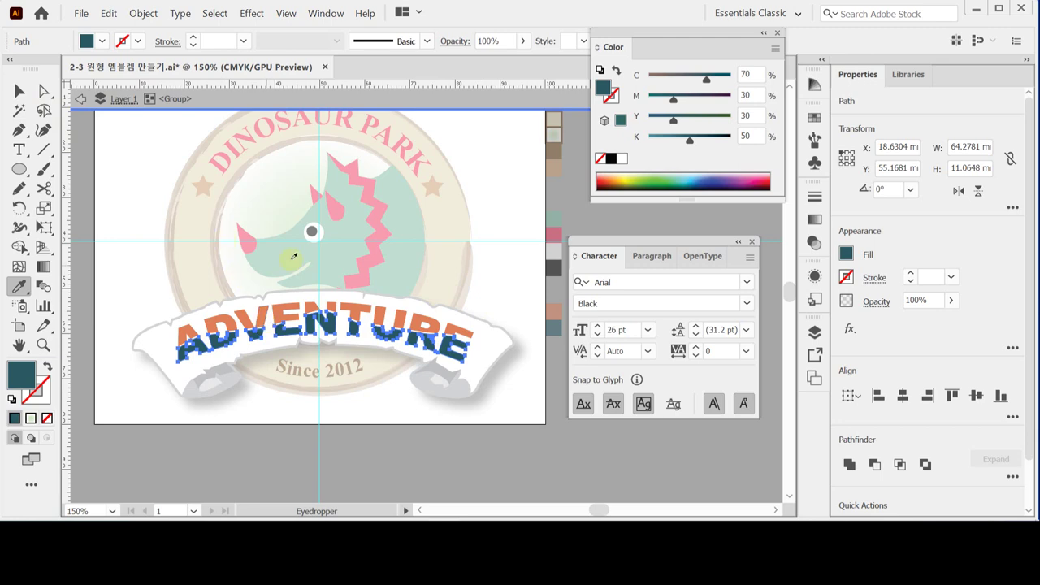
pyautogui.keyDown('ctrl'); pyautogui.click(123, 274); pyautogui.keyUp('ctrl')
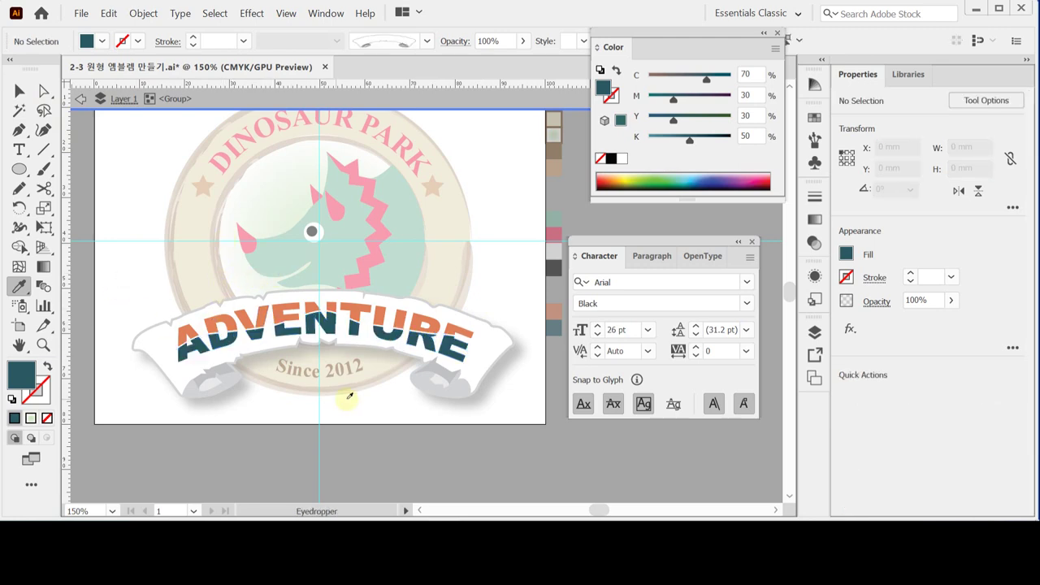
pyautogui.moveTo(398, 292); pyautogui.dragTo(397, 315)
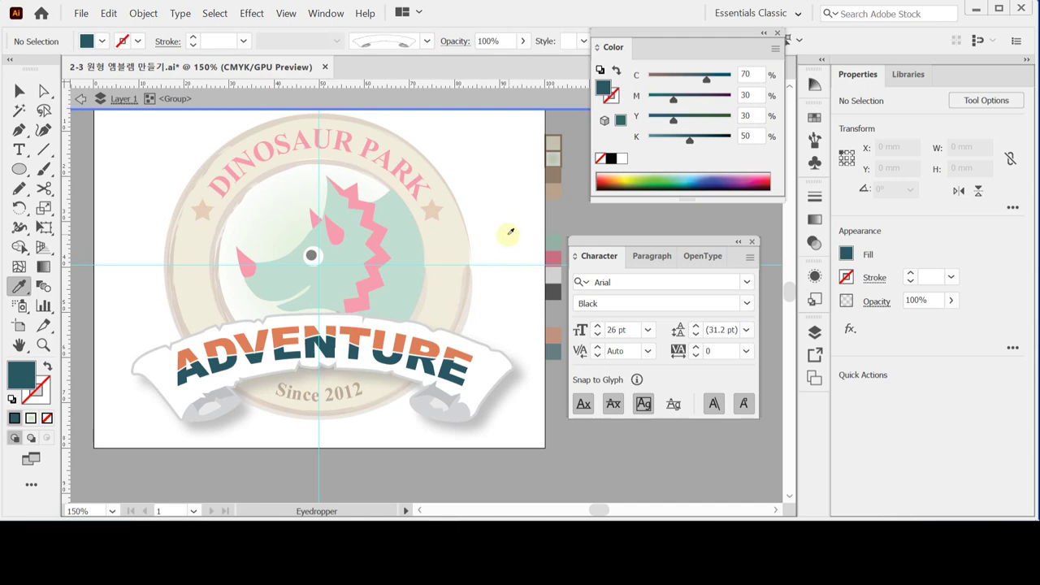
pyautogui.press('Escape')
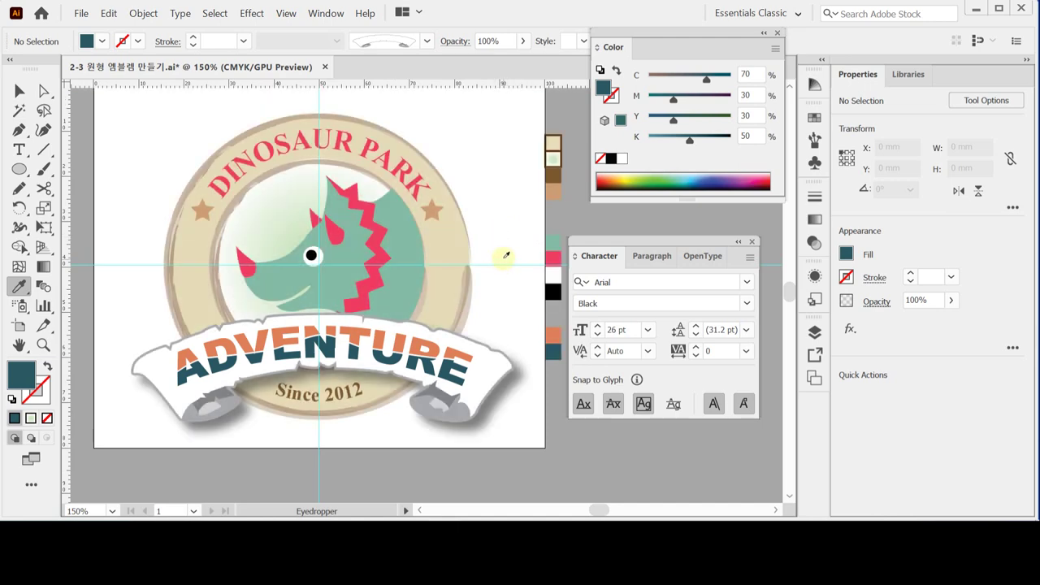
# - Hide the guides and nudge the ribbon down to Y 62.7506 mm
pyautogui.moveTo(495, 243); pyautogui.dragTo(500, 225)
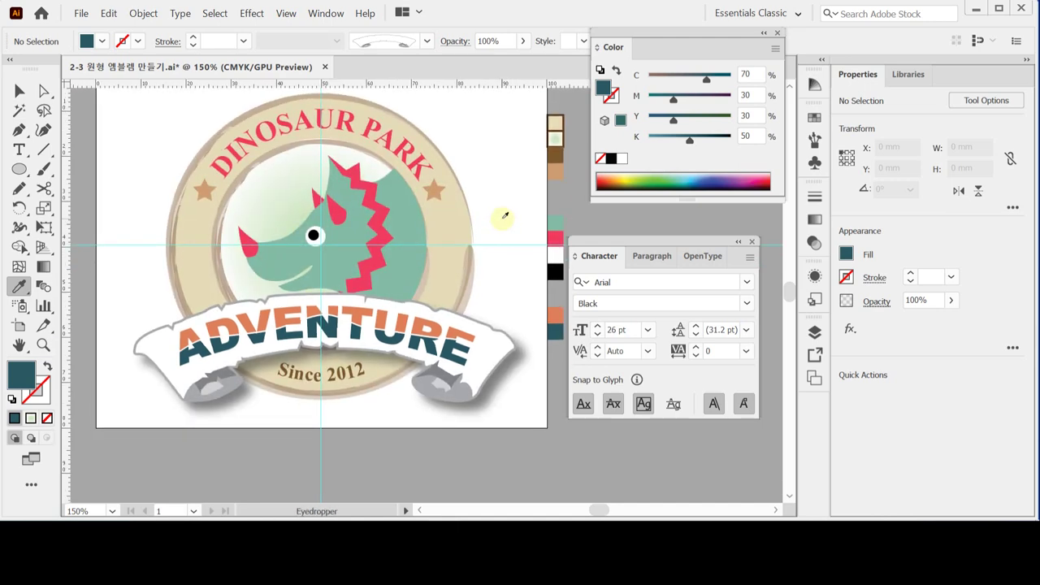
pyautogui.hotkey('ctrl', ';')
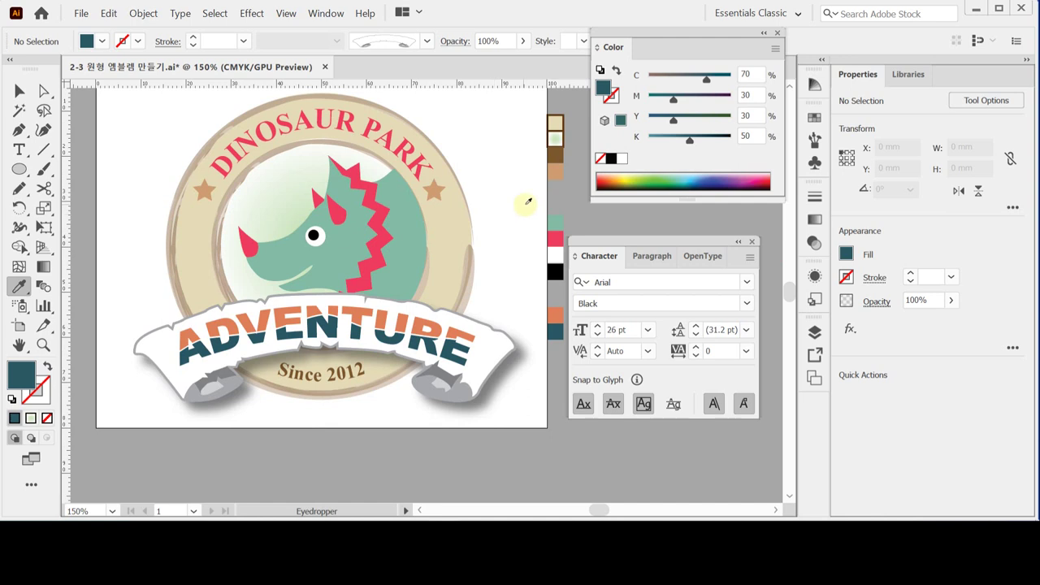
pyautogui.click(19, 90)
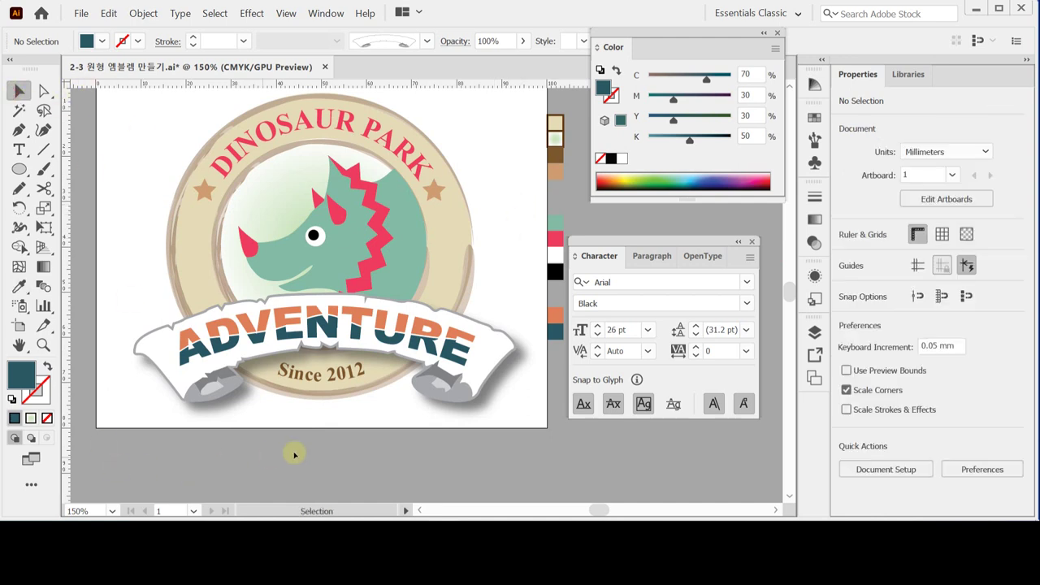
pyautogui.click(459, 351)
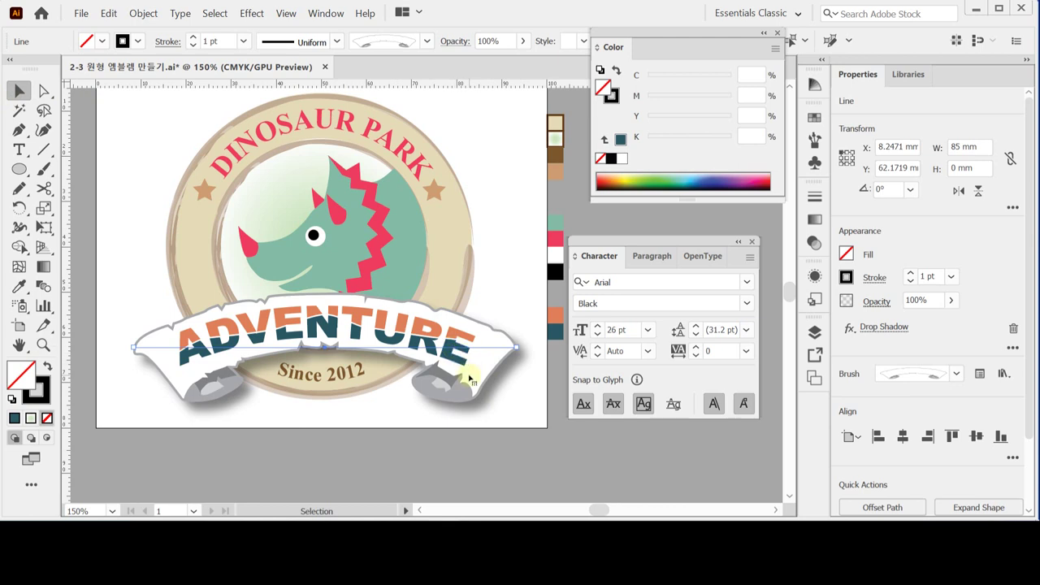
pyautogui.press('Down')
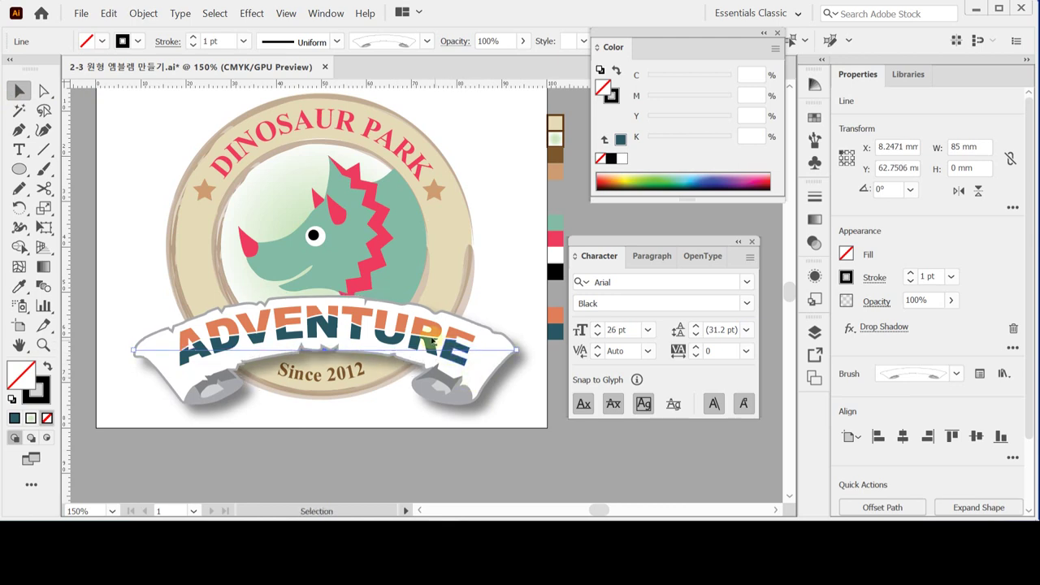
# - Nudge the ADVENTURE letter group right and down to X 18.8204 mm, Y 53.7754 mm, and save the document
pyautogui.click(436, 345)
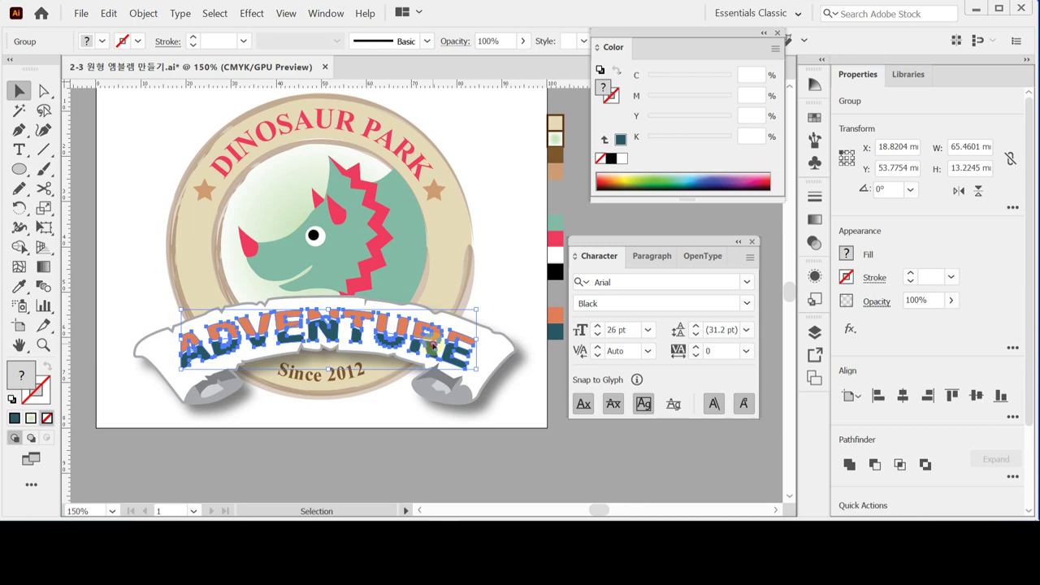
pyautogui.click(514, 298)
pyautogui.press('a')
pyautogui.press('v')
pyautogui.hotkey('ctrl', 's')
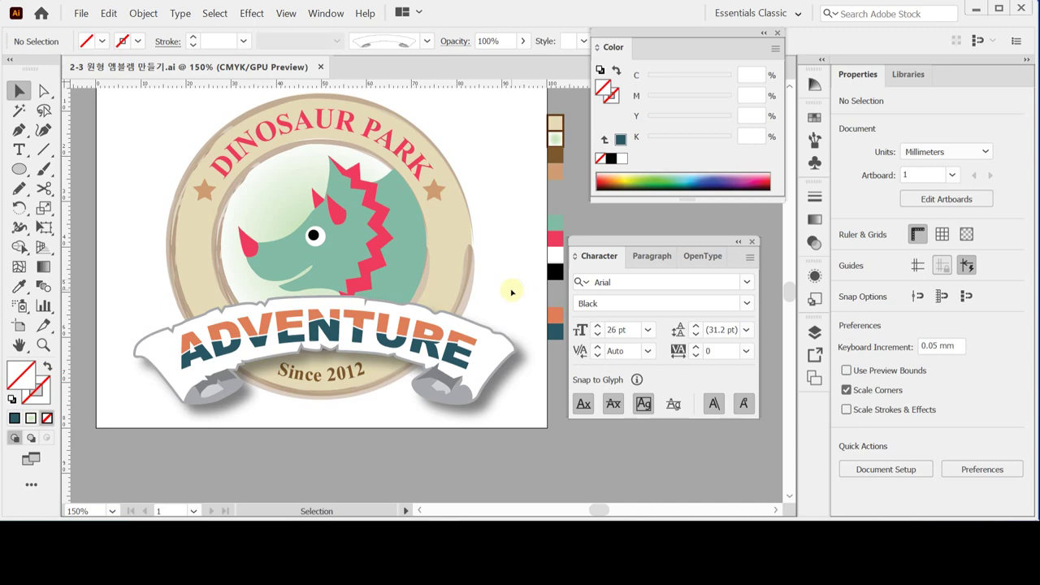